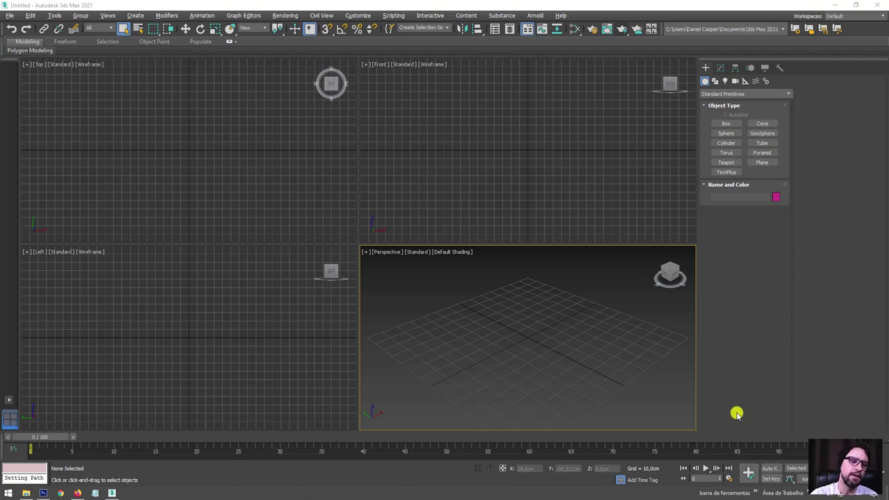
Switch from 3ds Max to the browser's Google Images results for cartoon rockets.
click(80, 493)
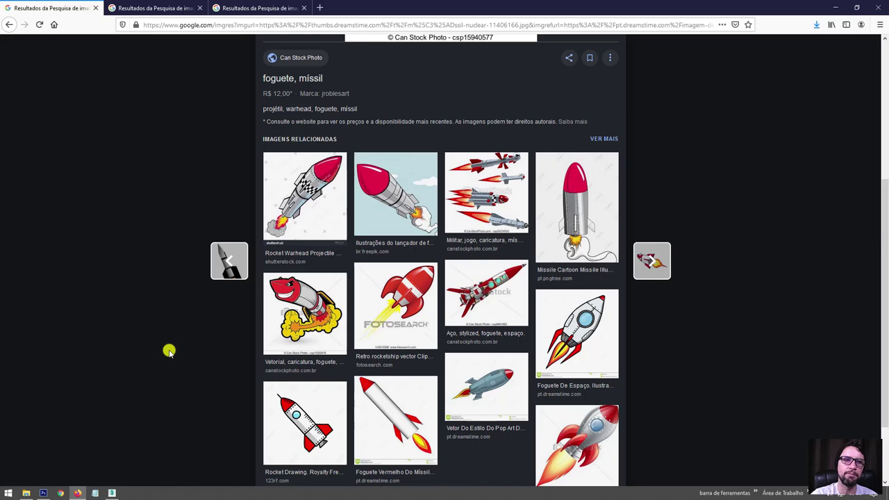
Compare the Freepik and Pixabay rocket images across tabs, ending on the Freepik illustration.
click(152, 7)
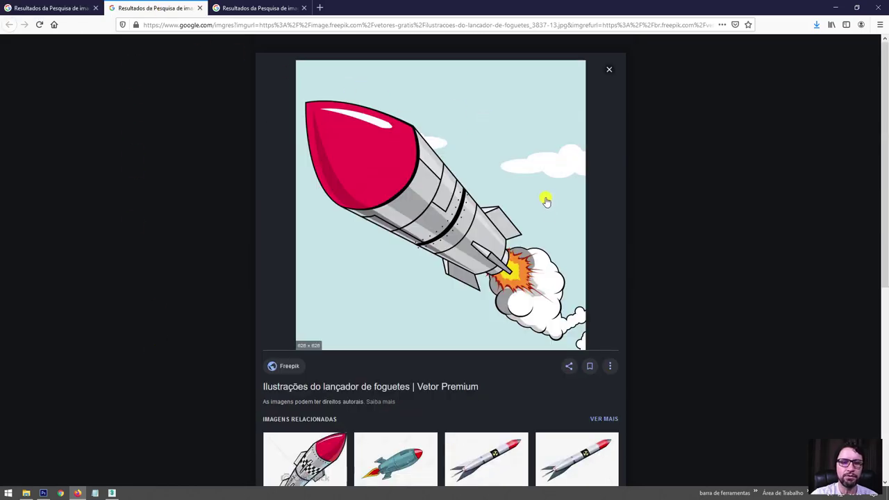
click(258, 8)
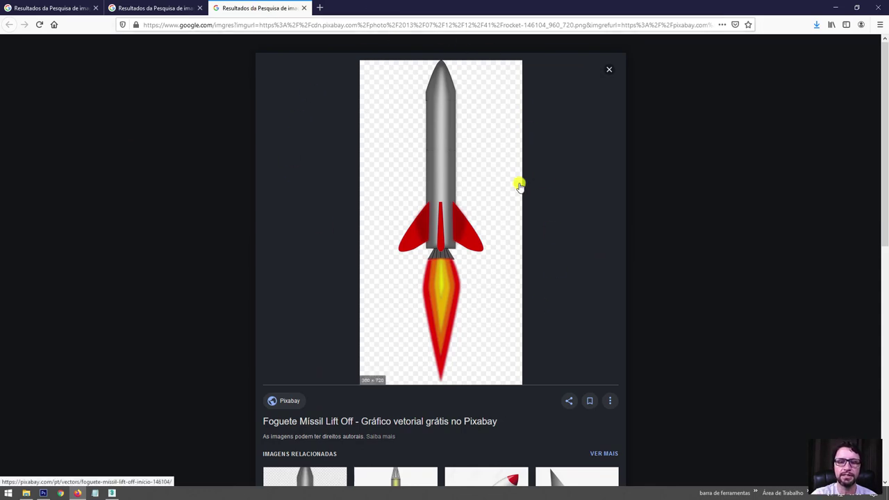
click(160, 8)
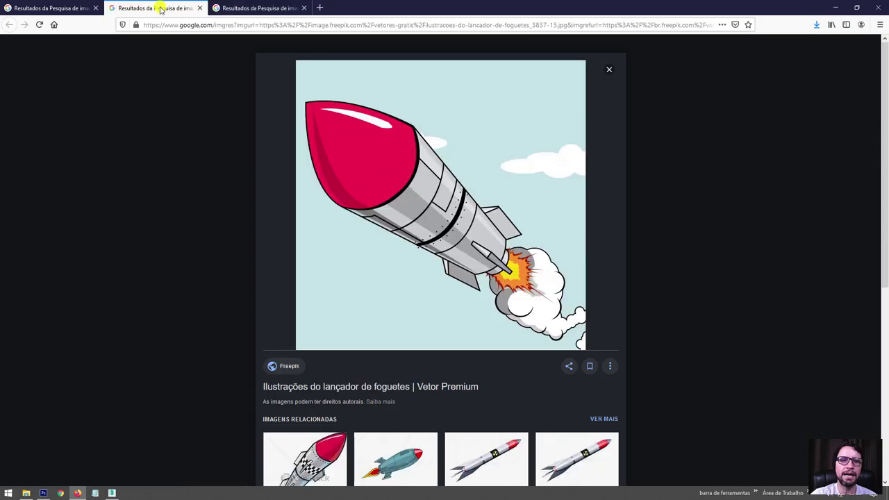
Preview the Textura image from the project folder, then bring up Textura.psd in Photoshop.
click(29, 492)
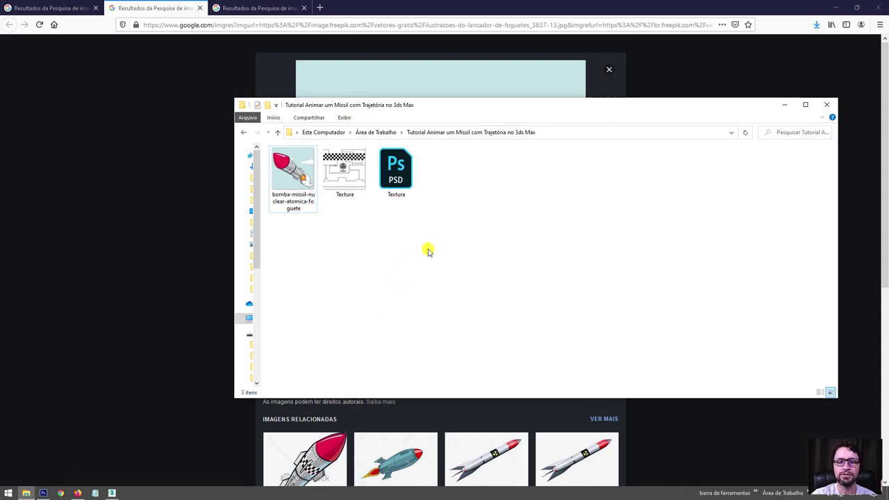
click(303, 208)
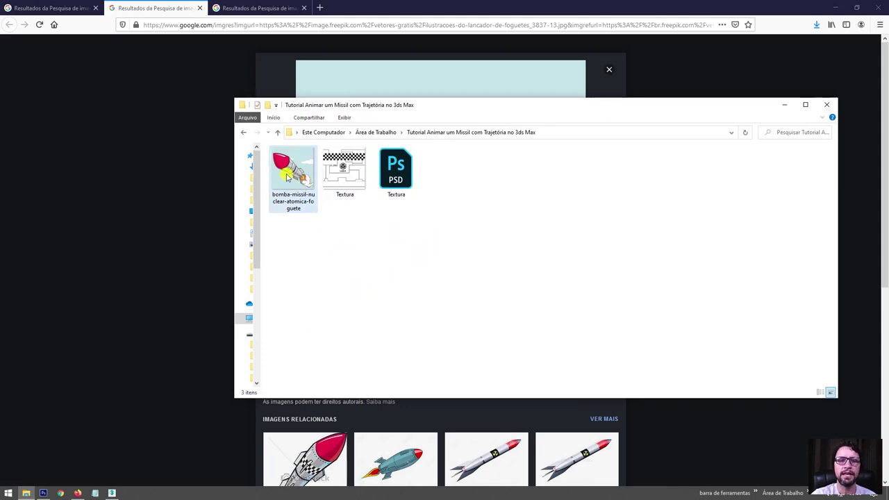
click(349, 179)
double_click(349, 179)
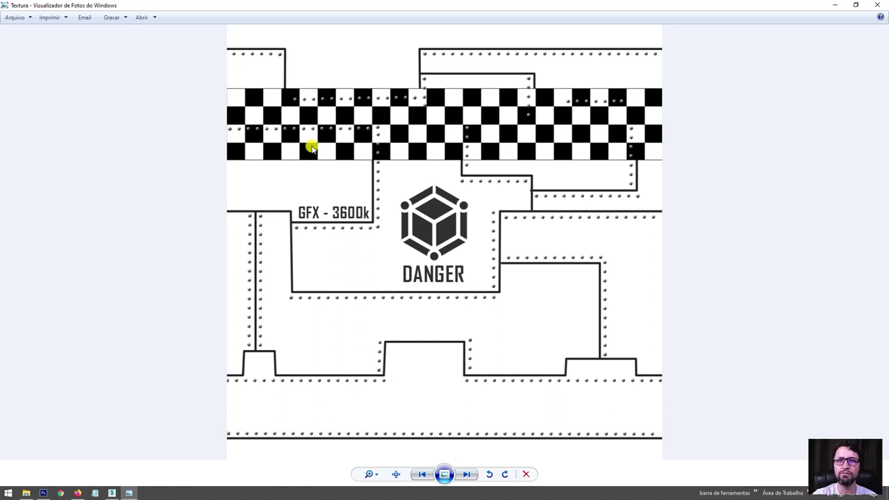
click(877, 4)
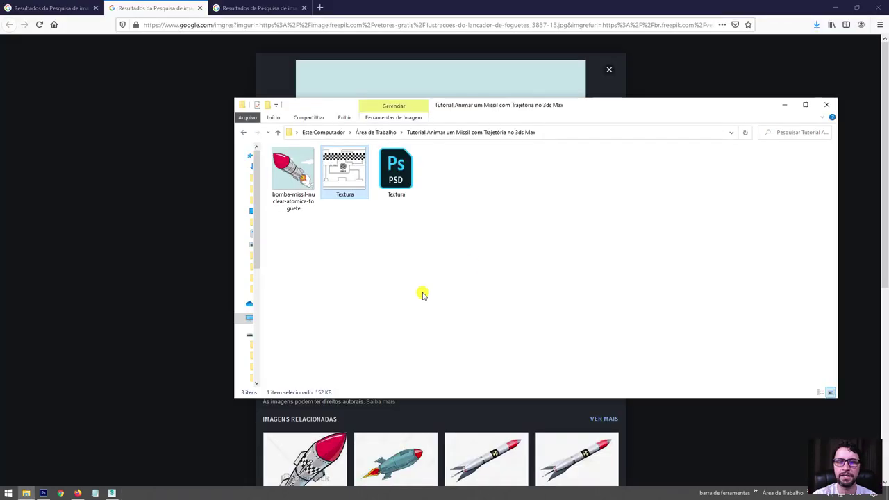
click(43, 492)
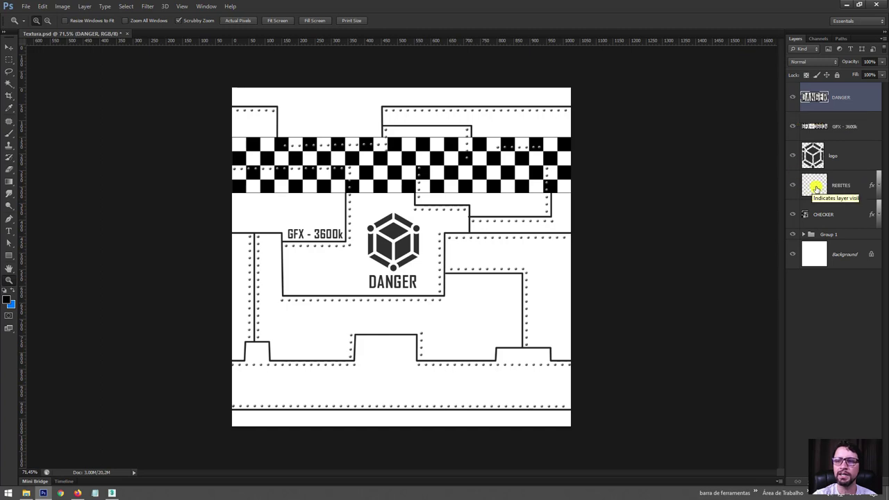
Preview black rivets using a REBITES copy and a black-filled layer above DANGER, then delete both.
drag(823, 182, 813, 93)
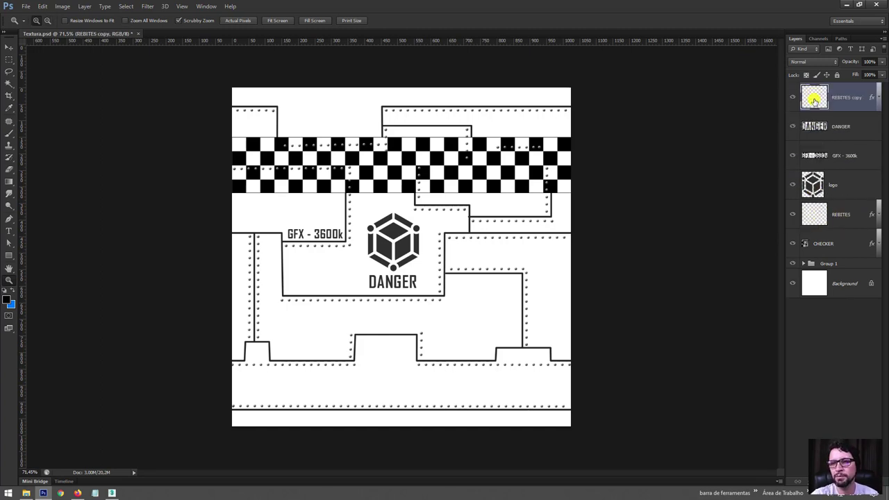
click(827, 127)
key(ctrl+shift+alt+n)
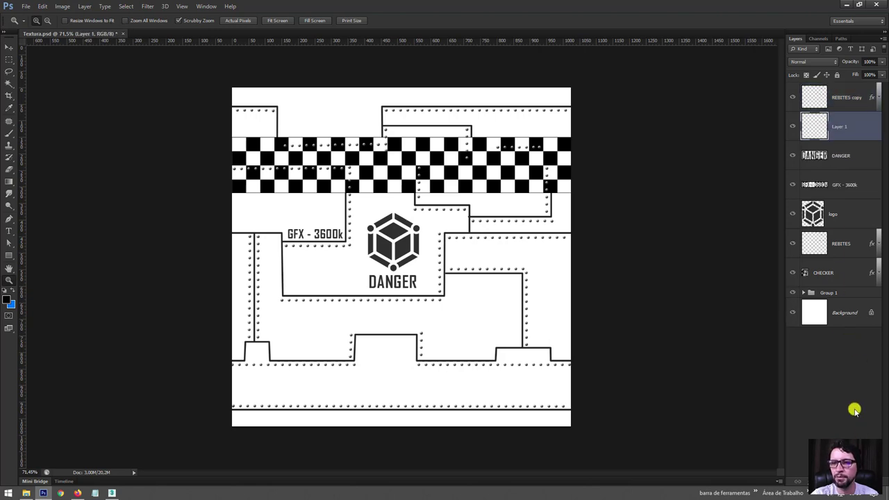
key(alt+BackSpace)
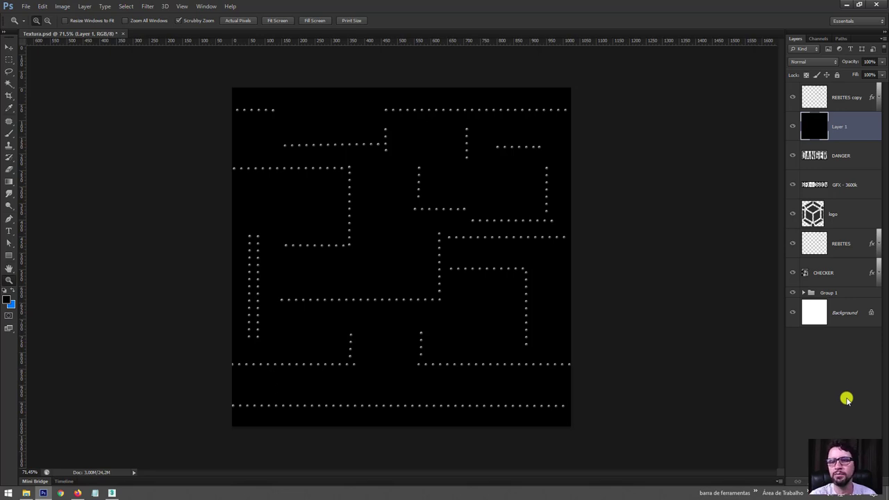
shift+click(837, 101)
key(Delete)
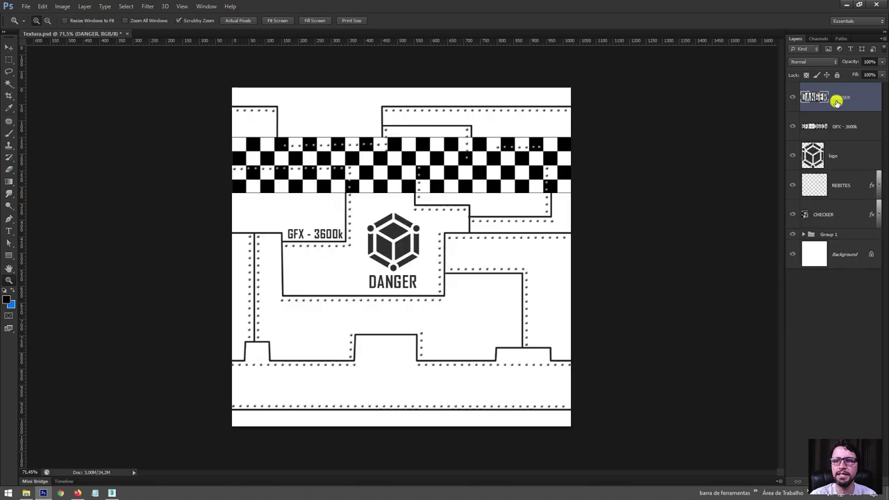
Look over the Textura and rocket reference files in the project folder, then return to 3ds Max.
click(25, 492)
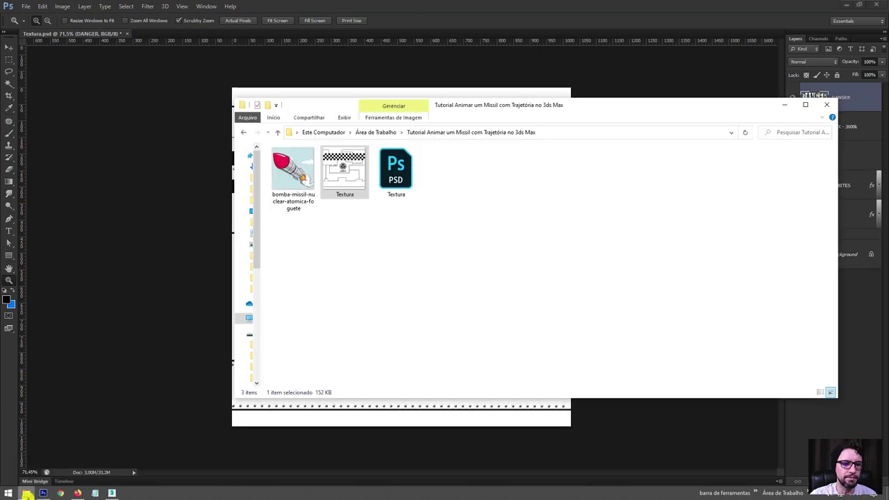
click(331, 176)
click(289, 186)
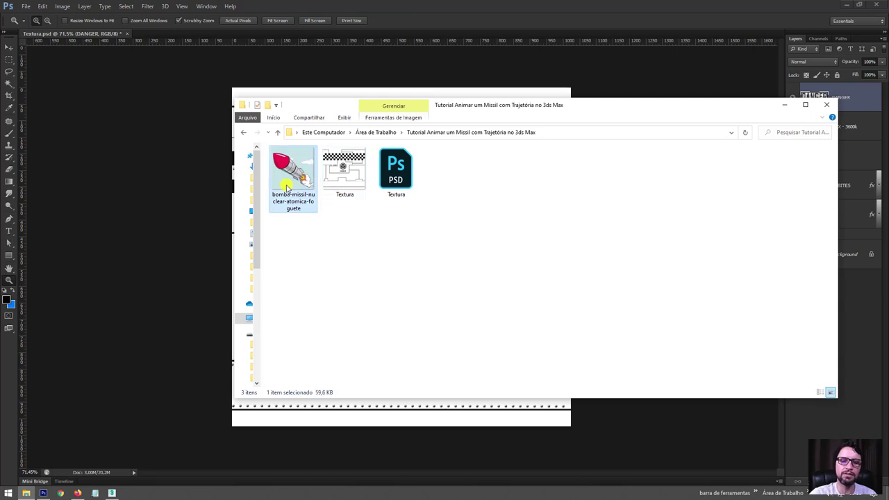
click(113, 493)
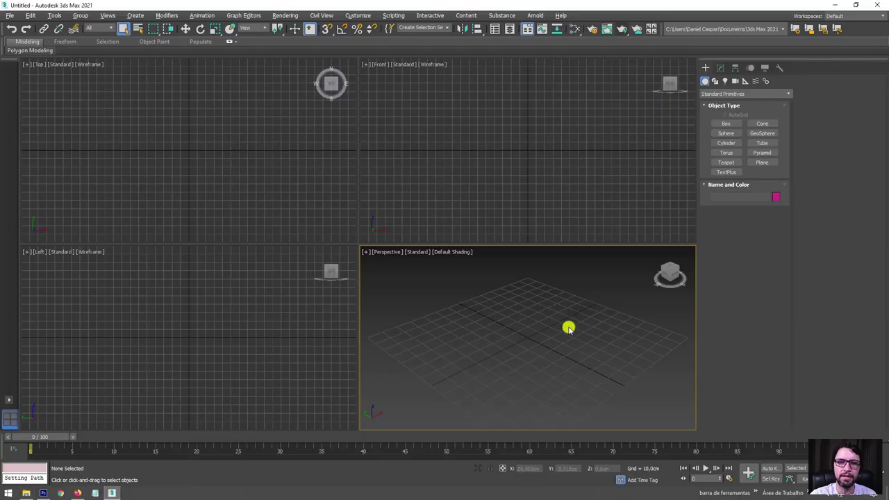
Draw a square plane in the Front viewport with length and width segments set to 1.
click(547, 130)
click(764, 163)
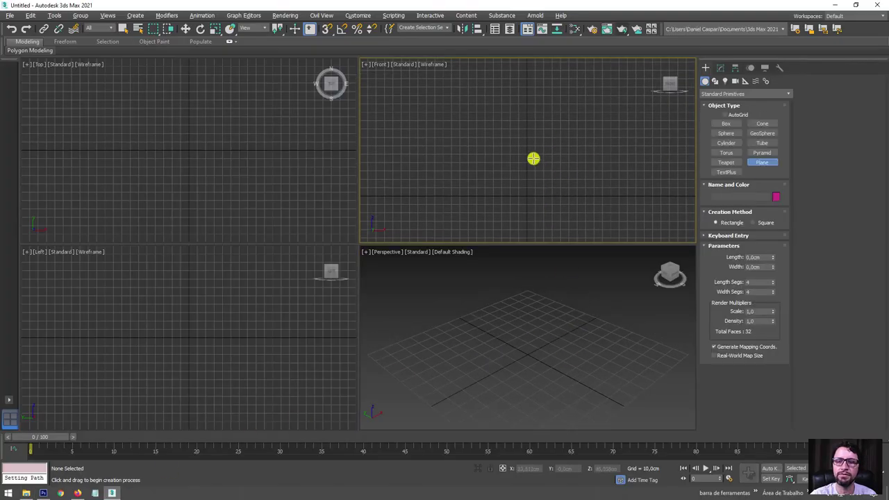
drag(523, 143, 580, 231)
scroll(617, 314, down, 3)
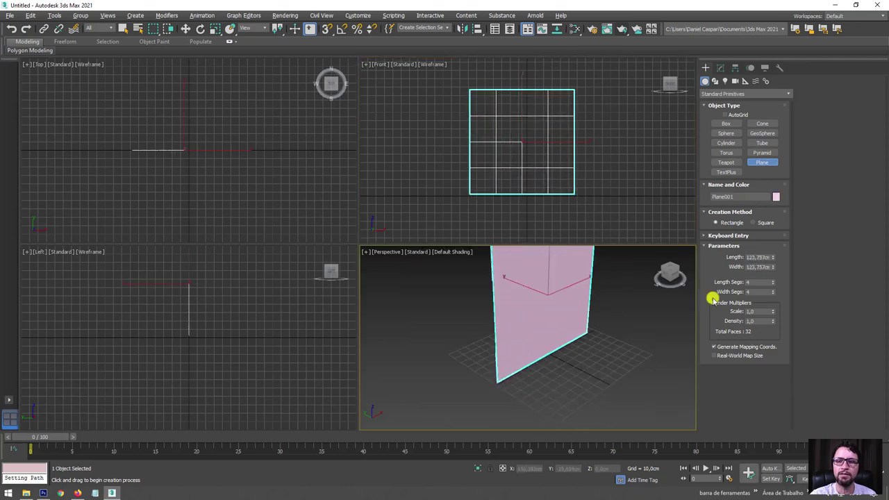
right_click(773, 282)
right_click(772, 292)
scroll(638, 308, down, 5)
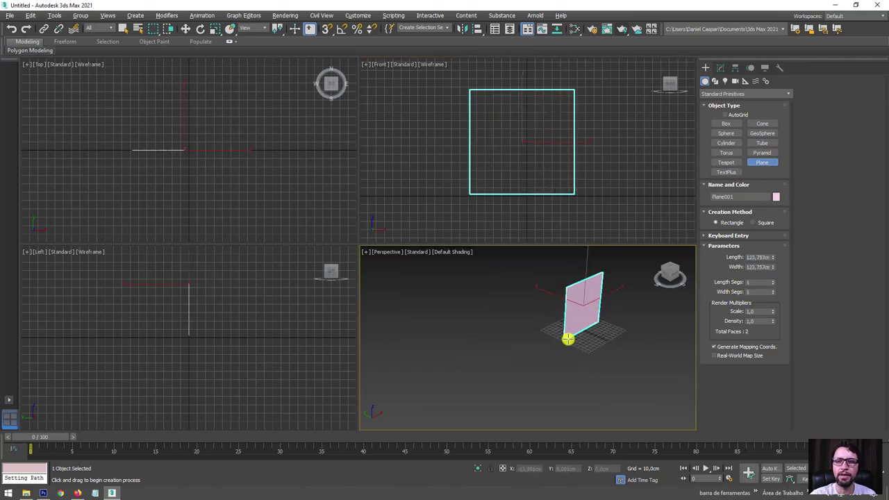
Drop the rocket reference image onto the plane and move it up above the grid.
click(29, 493)
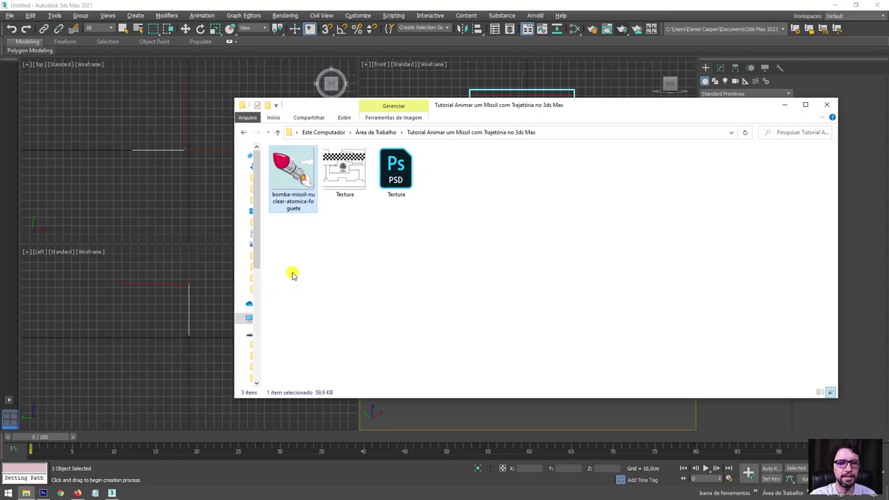
mouse_move(618, 105)
mouse_down()
mouse_move(326, 315)
mouse_move(573, 370)
mouse_up()
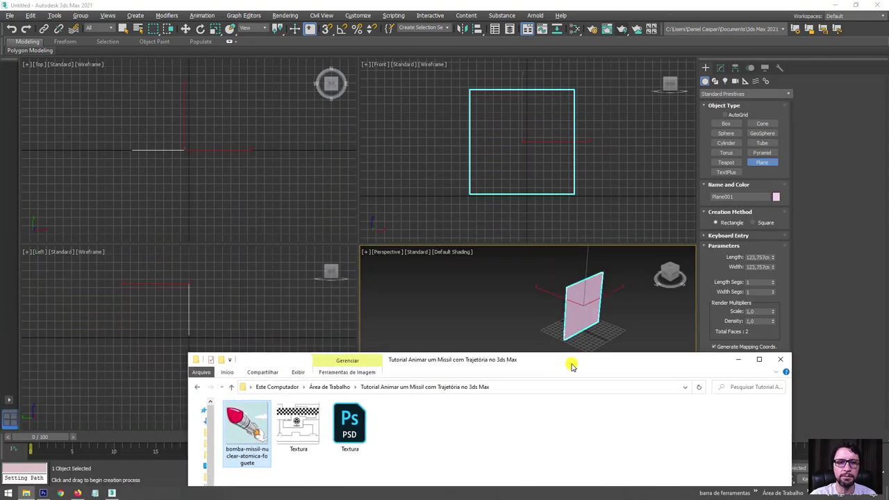
drag(245, 426, 589, 306)
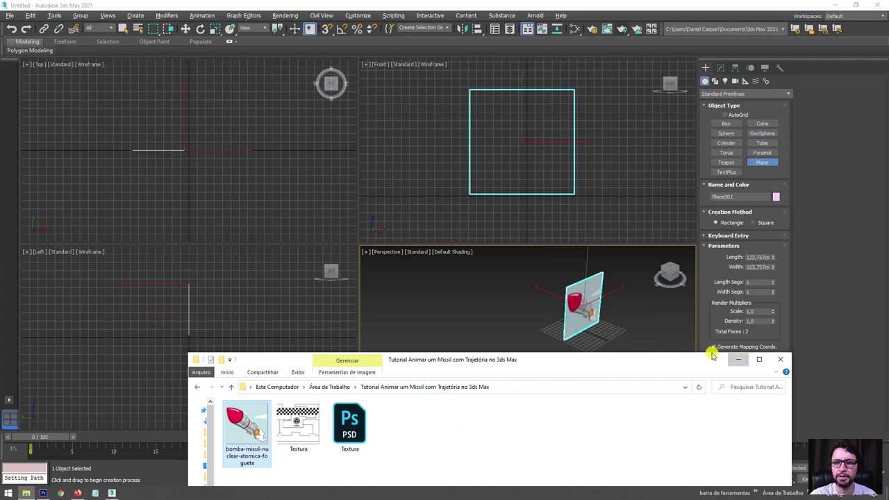
click(740, 360)
key(w)
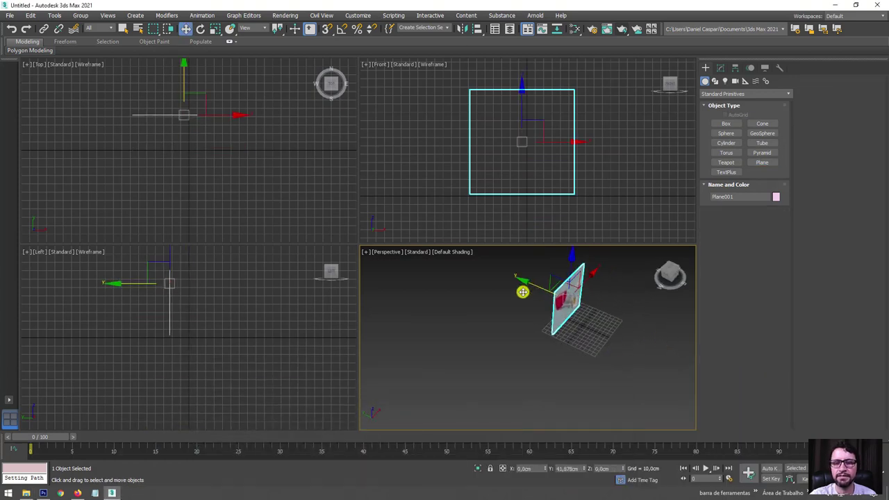
drag(558, 301, 505, 282)
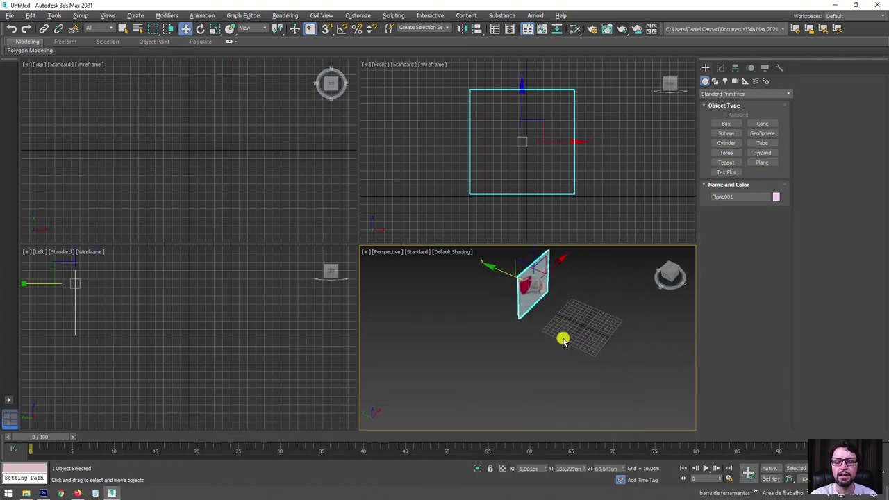
Orbit the Perspective view to face the rocket plane and maximize it with Alt+W.
alt+middle_drag(564, 337, 514, 323)
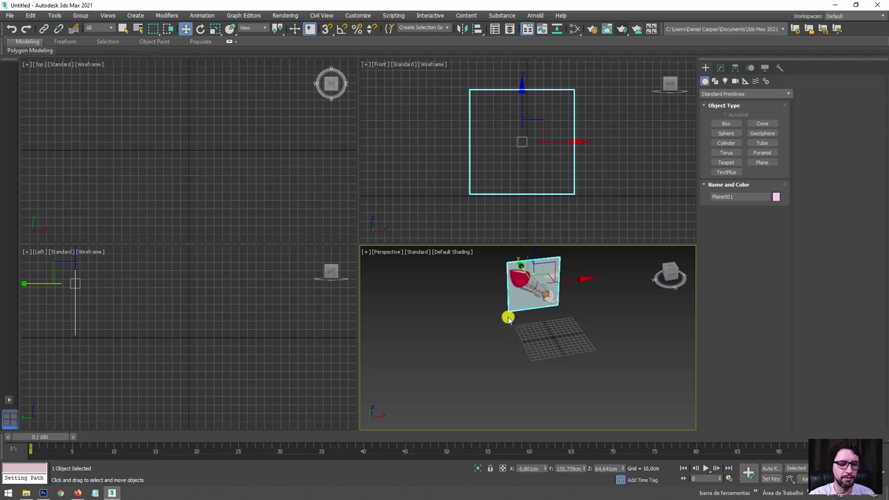
mouse_move(566, 337)
alt+middle_down()
mouse_move(550, 329)
mouse_move(544, 309)
alt+middle_up()
alt+middle_drag(594, 323, 528, 343)
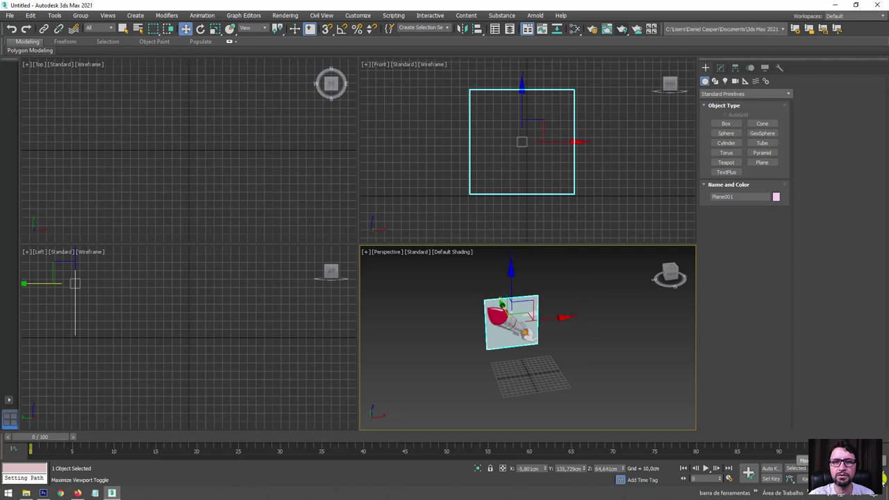
key(alt+w)
mouse_move(469, 319)
alt+middle_down()
mouse_move(388, 272)
mouse_move(382, 252)
mouse_move(407, 259)
mouse_move(425, 235)
alt+middle_up()
scroll(355, 270, up, 2)
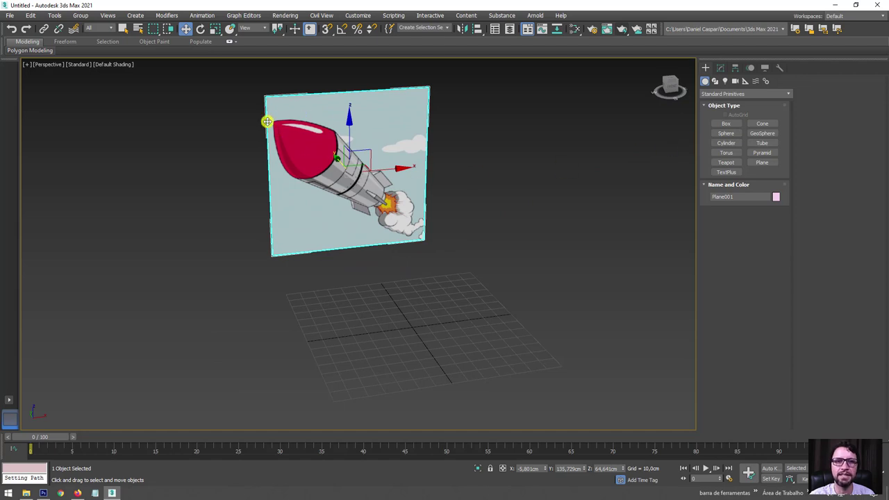
Create a 30-segment sphere of radius 16,988 cm at the grid centre, showing edged faces.
click(722, 136)
drag(407, 332, 431, 318)
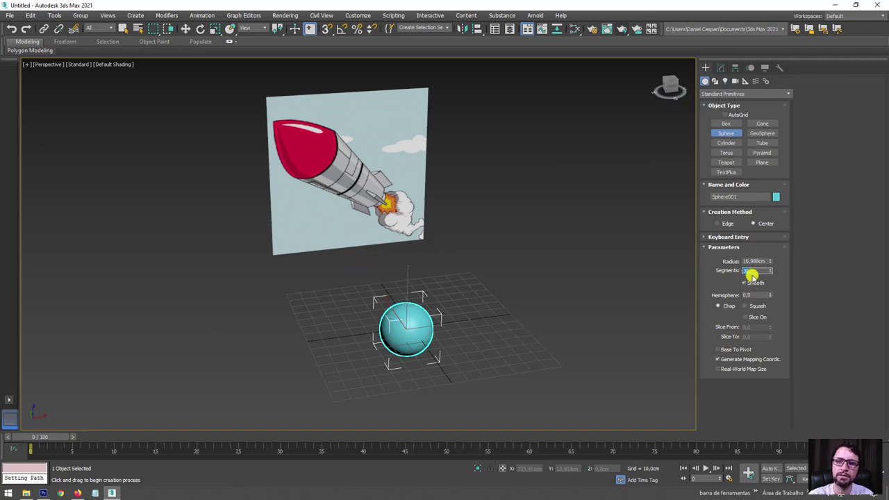
text(30)
scroll(445, 327, up, 2)
key(F4)
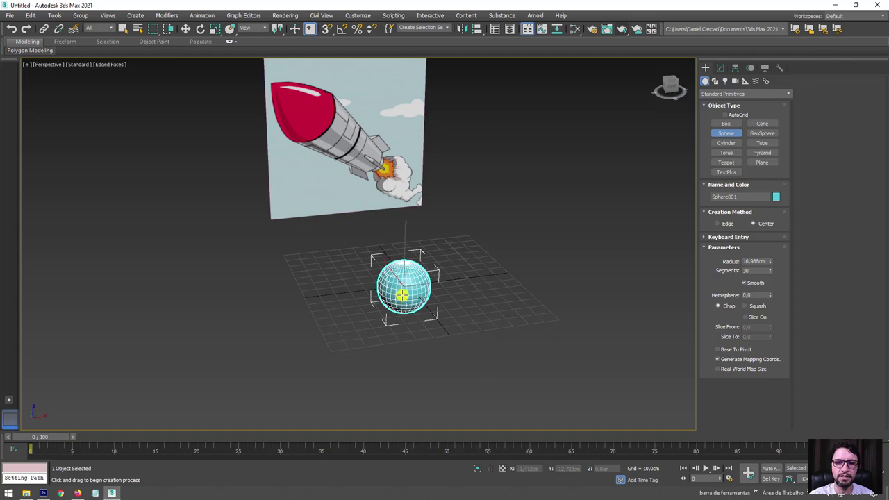
scroll(458, 292, up, 2)
scroll(473, 264, up, 2)
Scale the sphere along Z into an upright egg and show its parameters in Modify.
key(r)
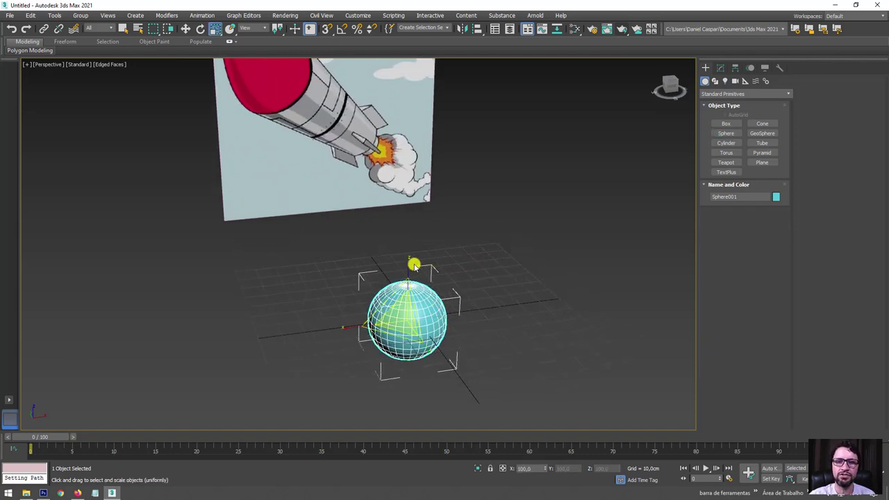
drag(407, 262, 420, 247)
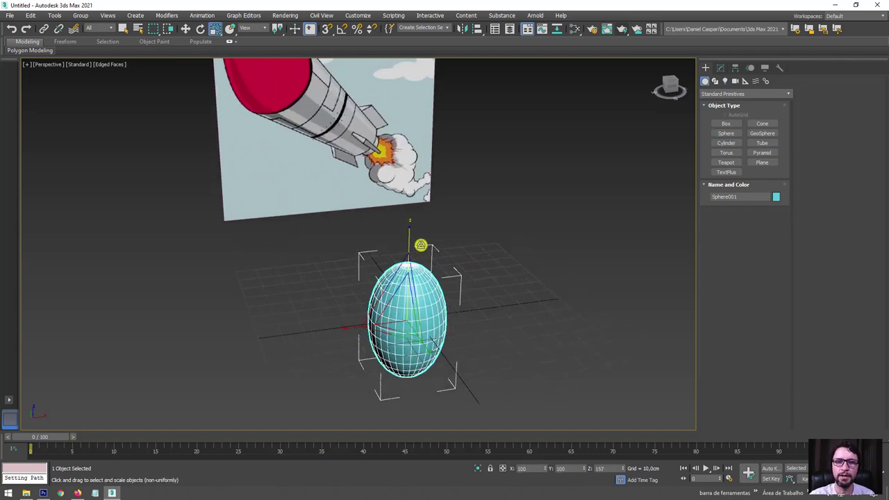
middle_drag(419, 246, 530, 248)
click(720, 68)
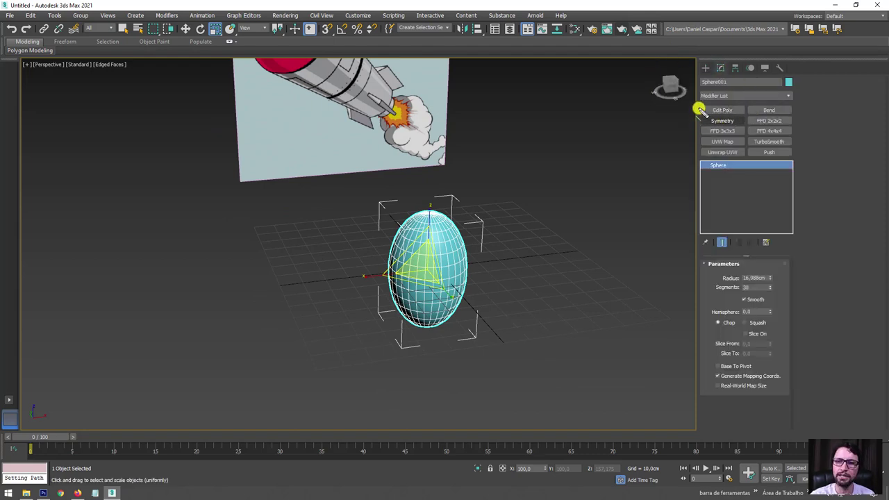
drag(697, 101, 798, 167)
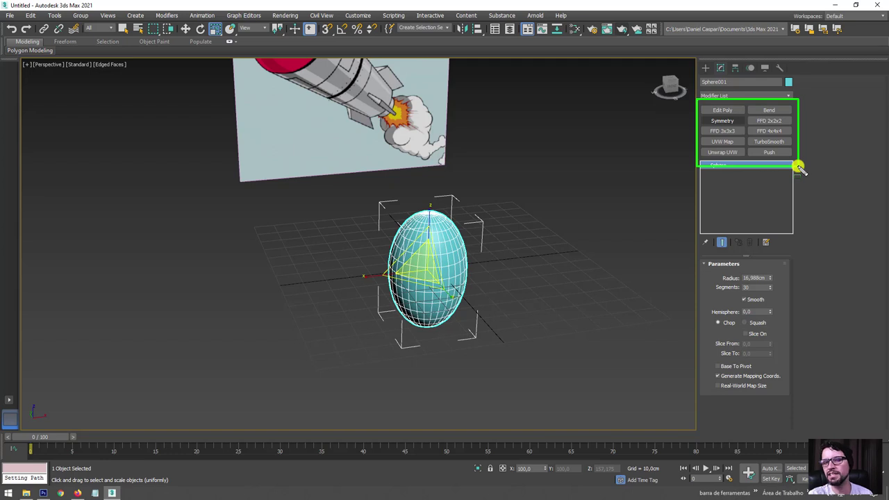
key(f)
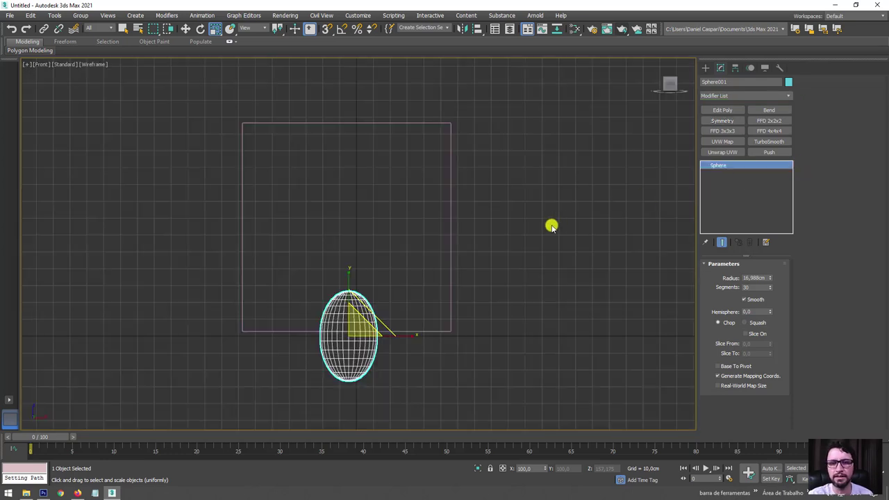
key(p)
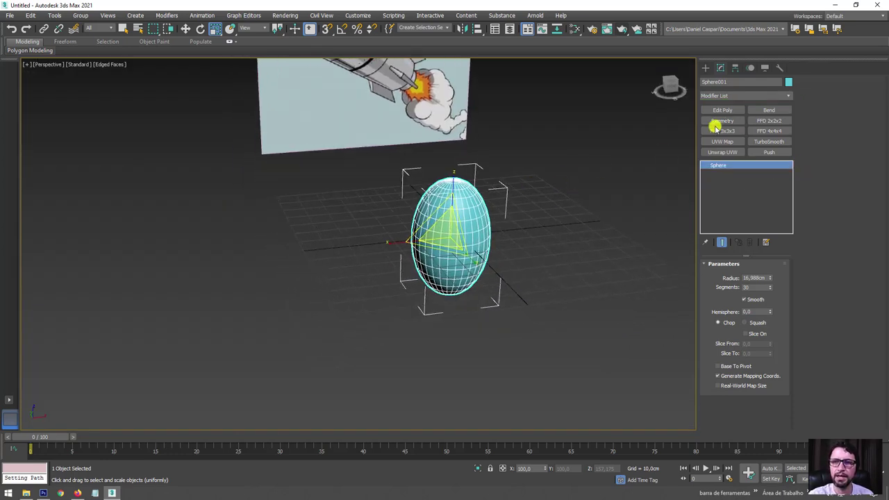
Apply Edit Poly, then box-select and delete the egg's lower-half vertices to leave a dome.
click(722, 111)
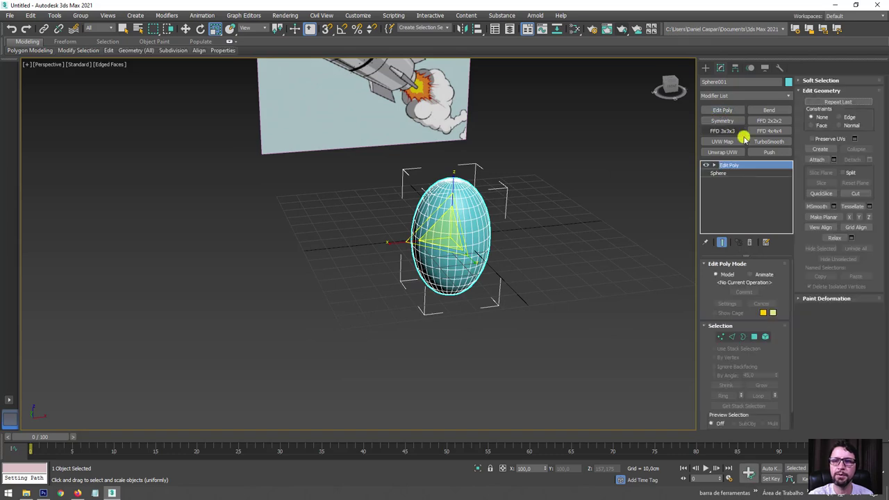
click(722, 338)
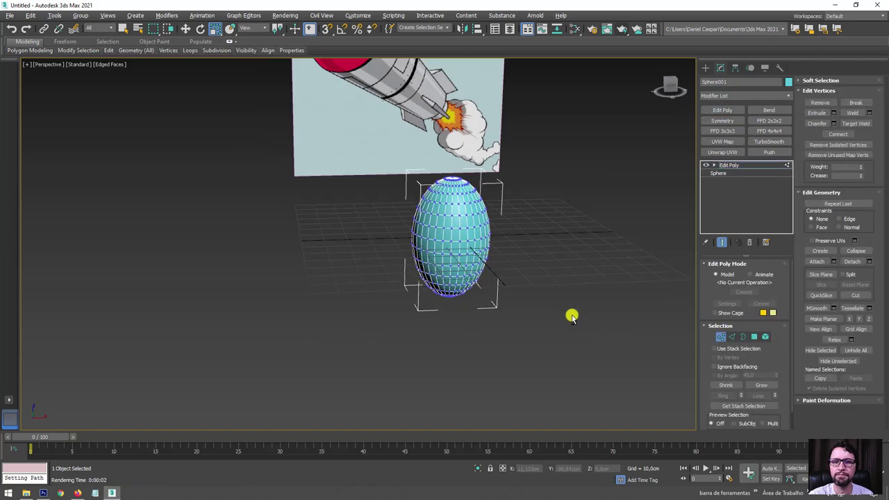
alt+middle_drag(572, 313, 590, 373)
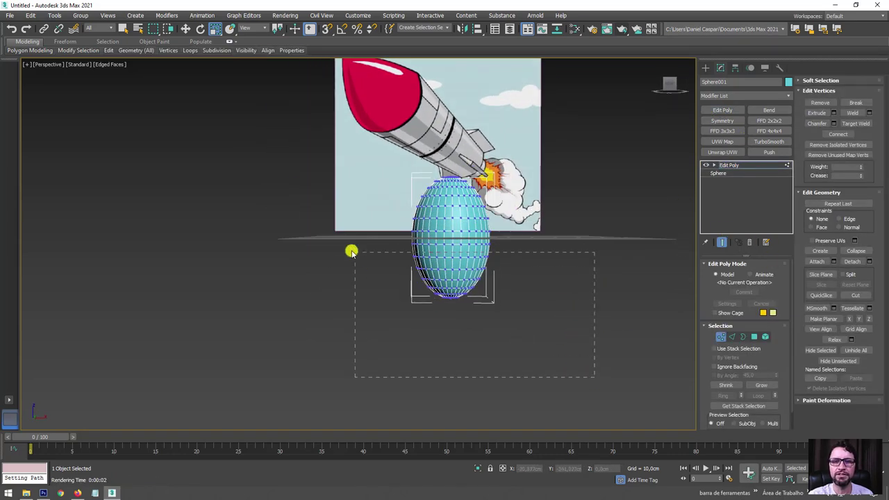
drag(351, 252, 313, 250)
key(Delete)
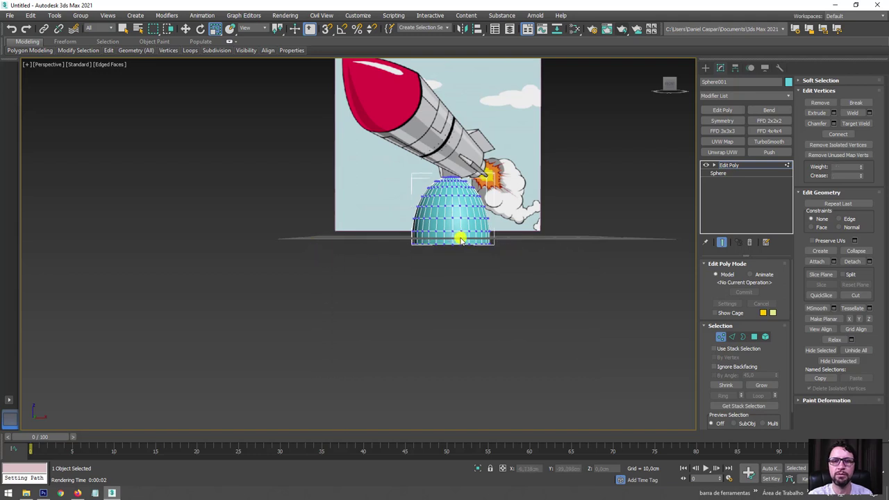
mouse_move(460, 239)
alt+middle_down()
mouse_move(472, 258)
mouse_move(454, 244)
mouse_move(518, 226)
alt+middle_up()
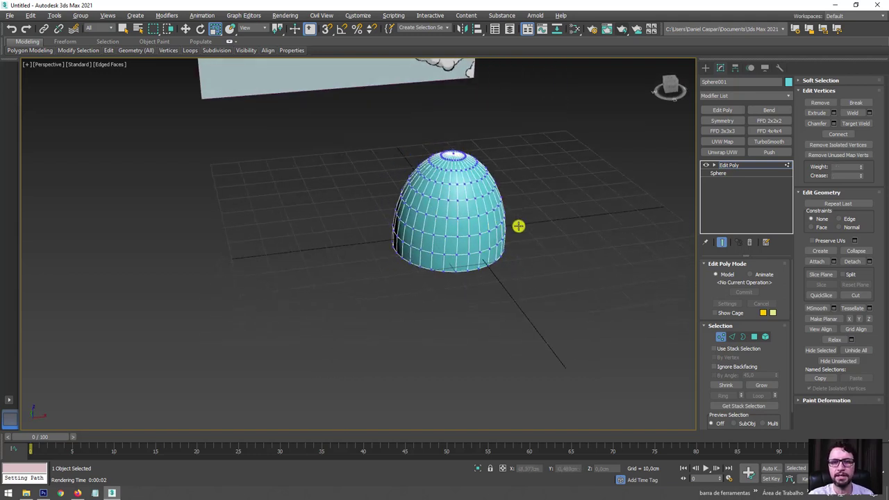
click(728, 165)
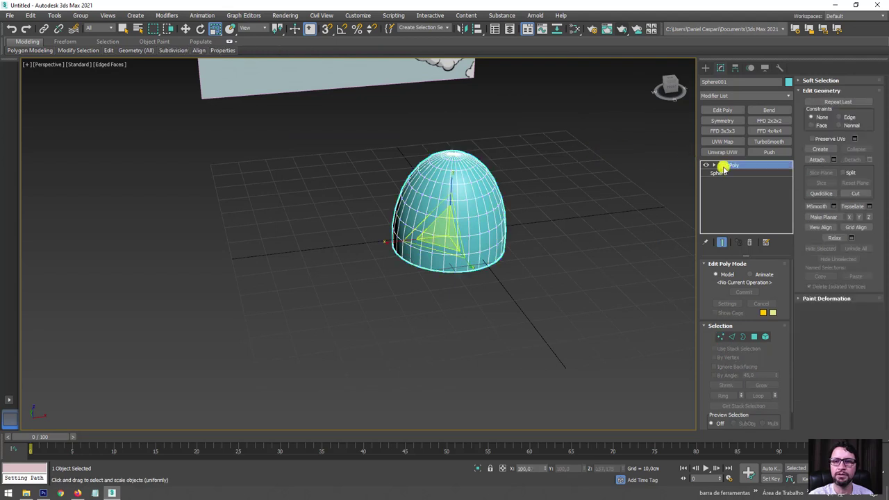
Add an FFD 3x3x3 and pull its top control points inward into a cone.
click(722, 130)
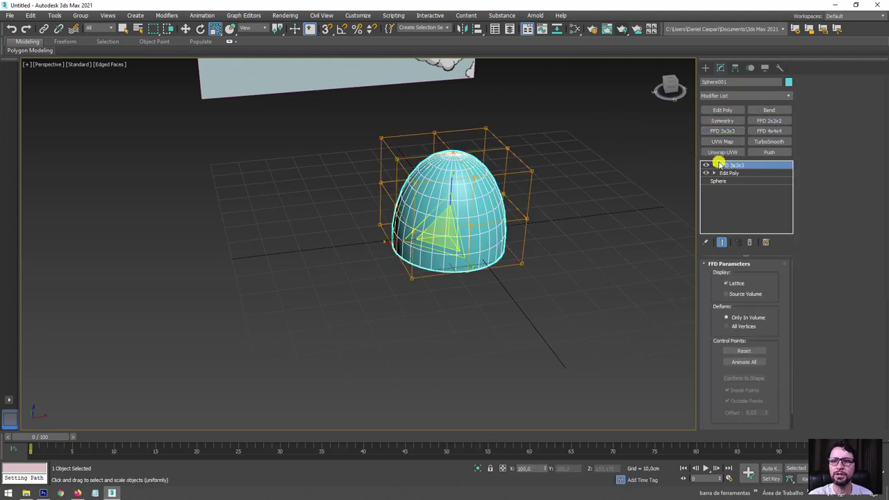
click(715, 165)
click(737, 173)
mouse_move(571, 215)
alt+middle_down()
mouse_move(547, 194)
mouse_move(326, 103)
alt+middle_up()
alt+middle_drag(597, 206, 528, 224)
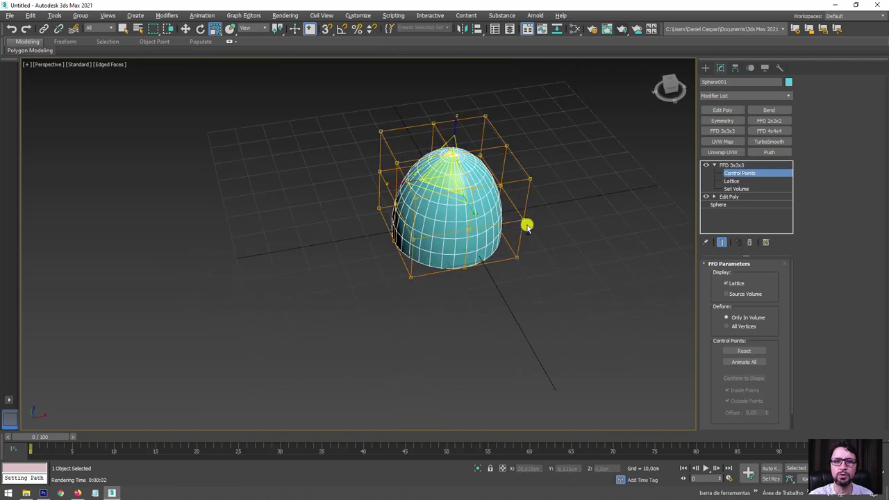
drag(406, 120, 474, 213)
drag(448, 180, 458, 196)
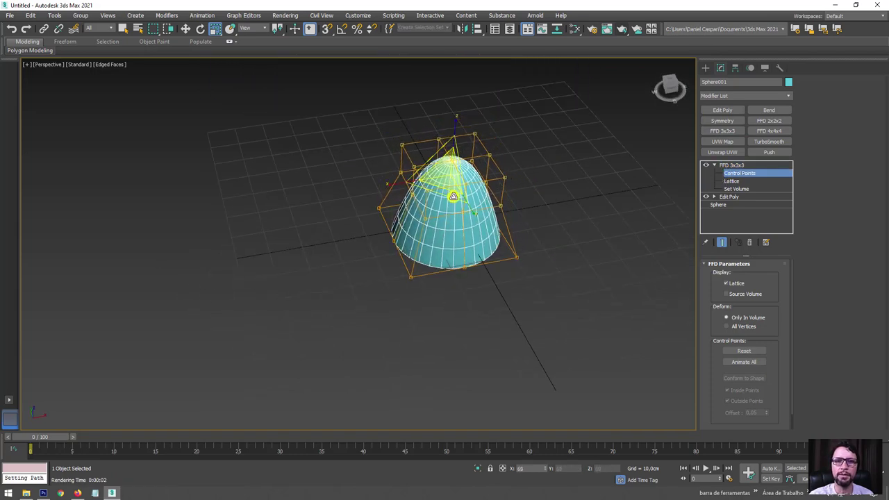
Raise the top lattice points to sharpen the tip, then stack another Edit Poly on top.
alt+middle_drag(457, 196, 463, 143)
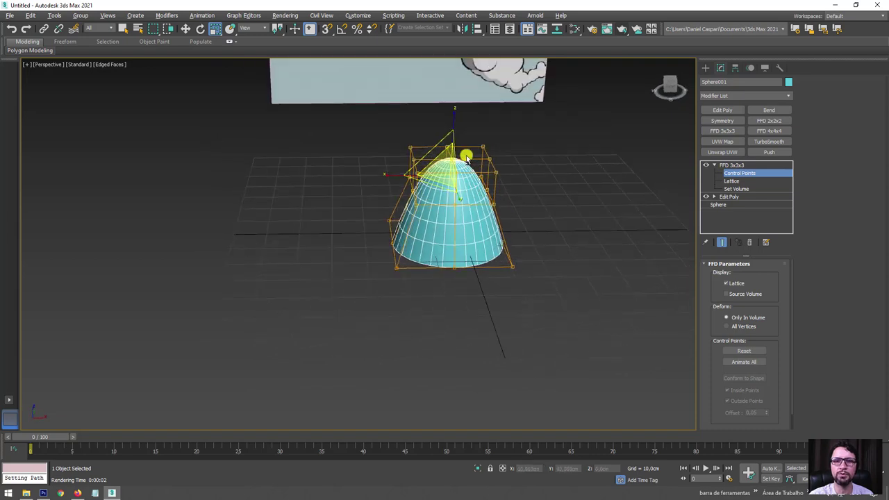
drag(529, 168, 529, 168)
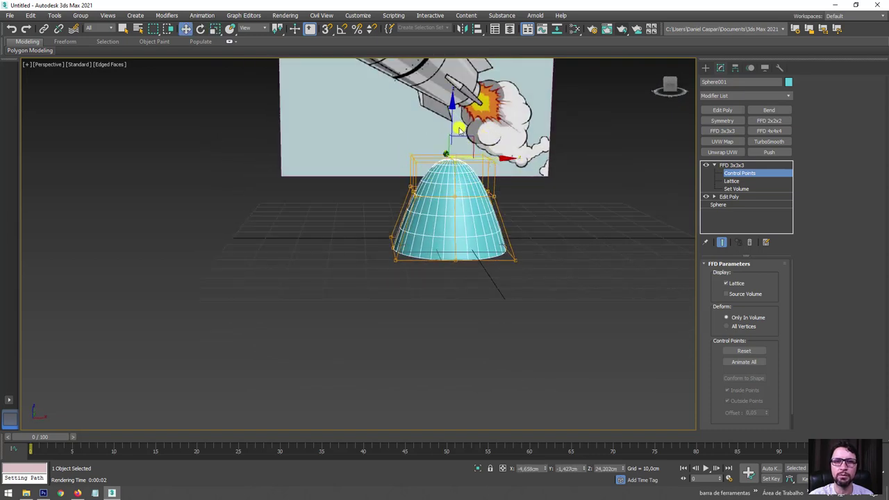
drag(455, 150, 442, 133)
click(442, 134)
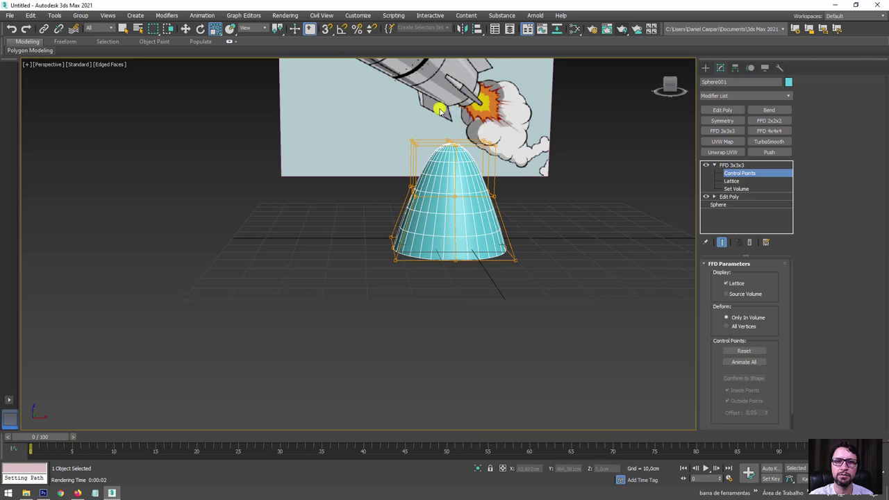
drag(528, 167, 528, 167)
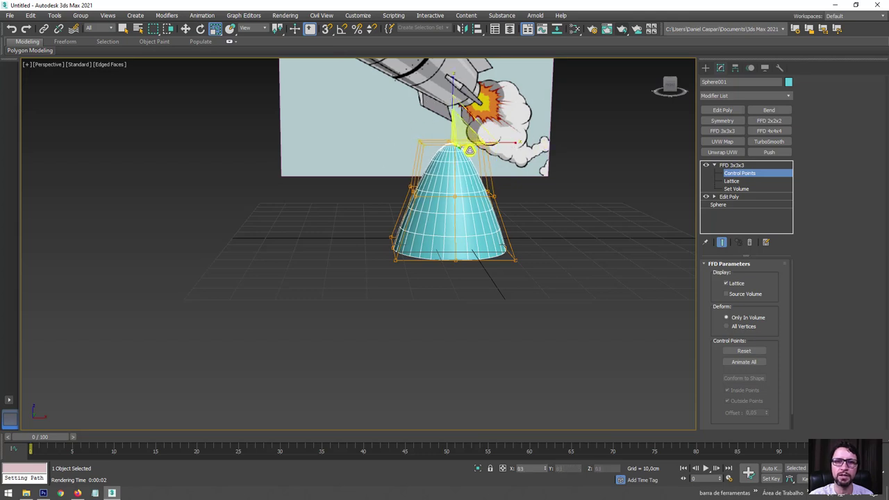
alt+middle_drag(479, 125, 499, 184)
click(726, 166)
click(714, 165)
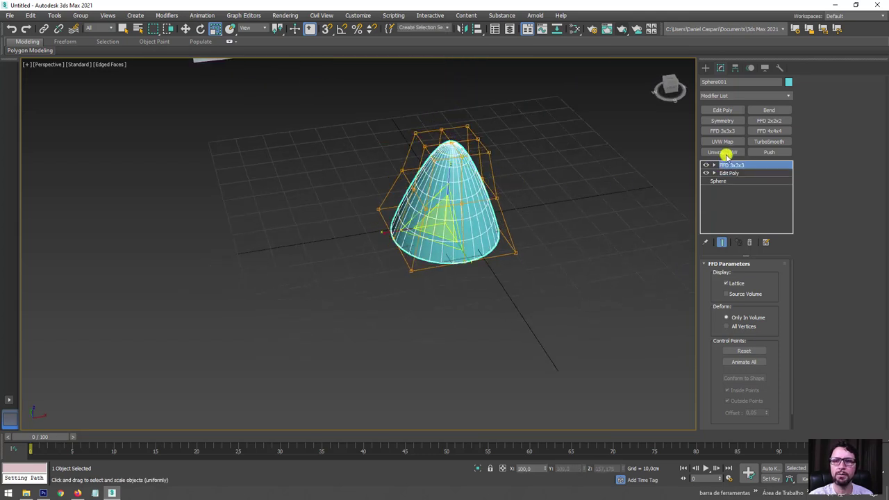
click(717, 111)
Drag the cone's open bottom border downward to extend it into a long cylindrical body.
scroll(576, 235, down, 5)
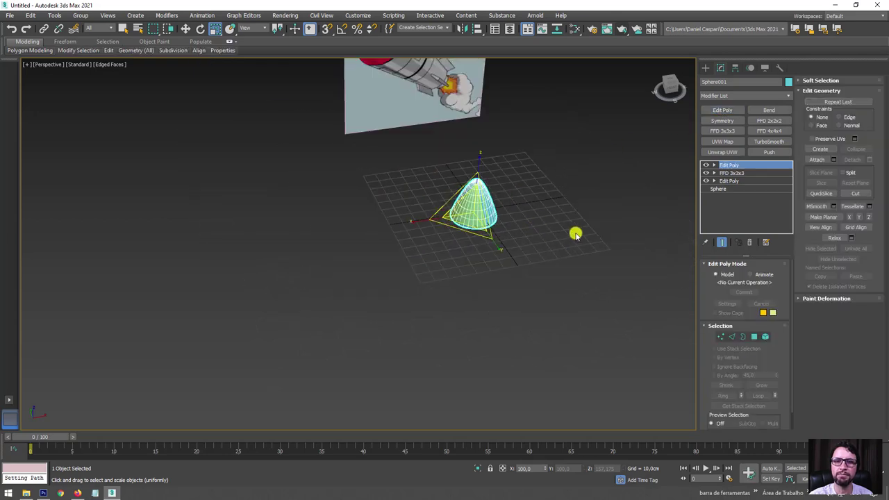
click(743, 336)
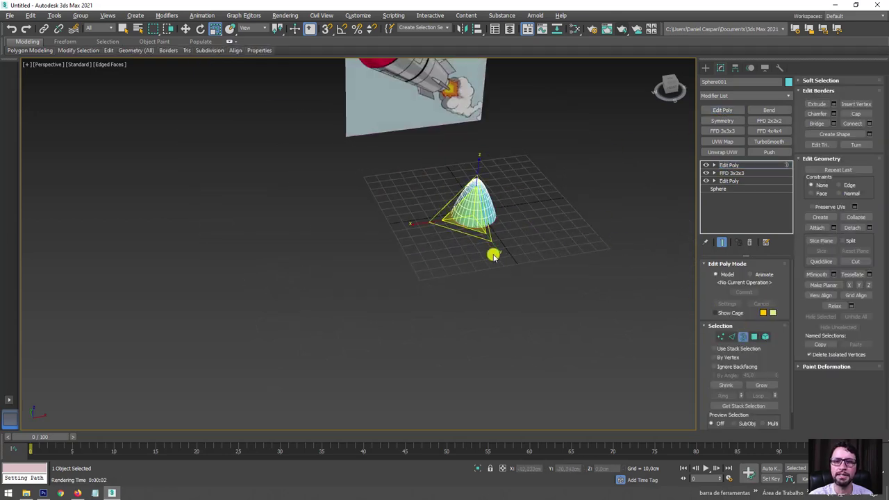
mouse_move(492, 254)
alt+middle_down()
mouse_move(501, 250)
mouse_move(431, 155)
alt+middle_up()
key(w)
shift+drag(432, 160, 433, 360)
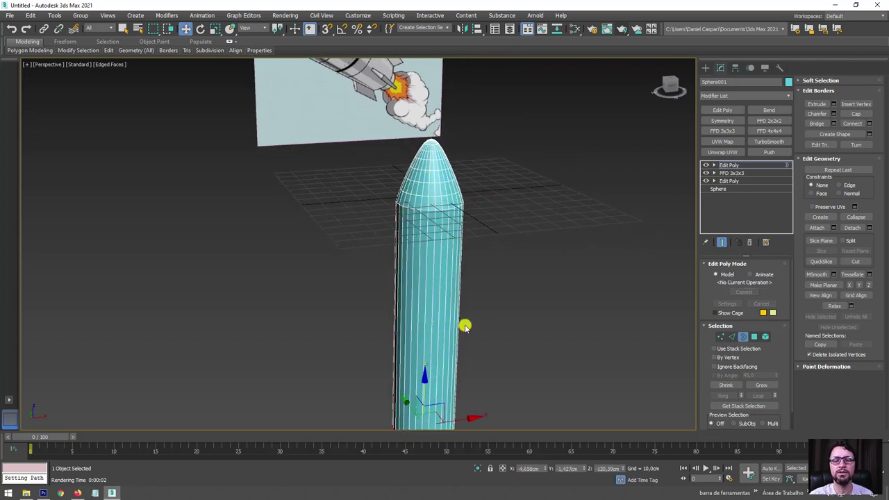
scroll(464, 324, down, 2)
scroll(472, 318, down, 2)
click(728, 165)
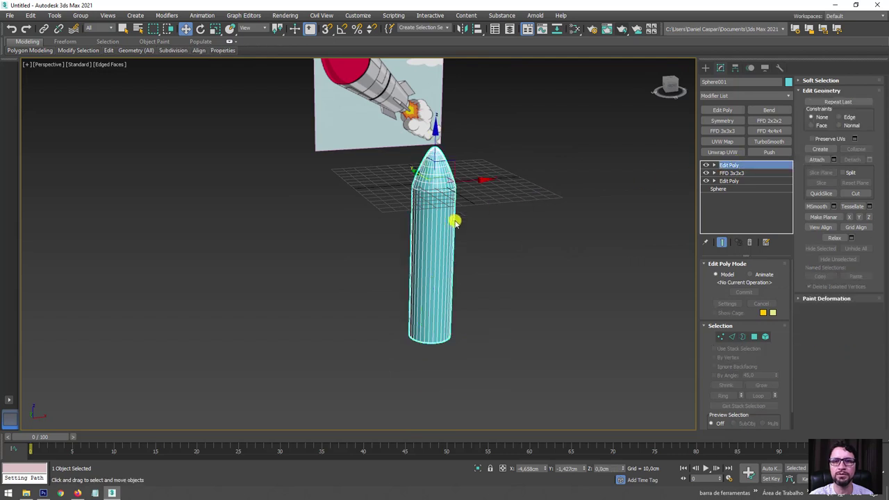
Scale the tube's bottom border inward, adding rings that narrow the opening.
mouse_move(455, 218)
alt+middle_down()
mouse_move(444, 193)
mouse_move(449, 118)
mouse_move(512, 274)
mouse_move(477, 329)
mouse_move(470, 276)
alt+middle_up()
scroll(470, 276, up, 3)
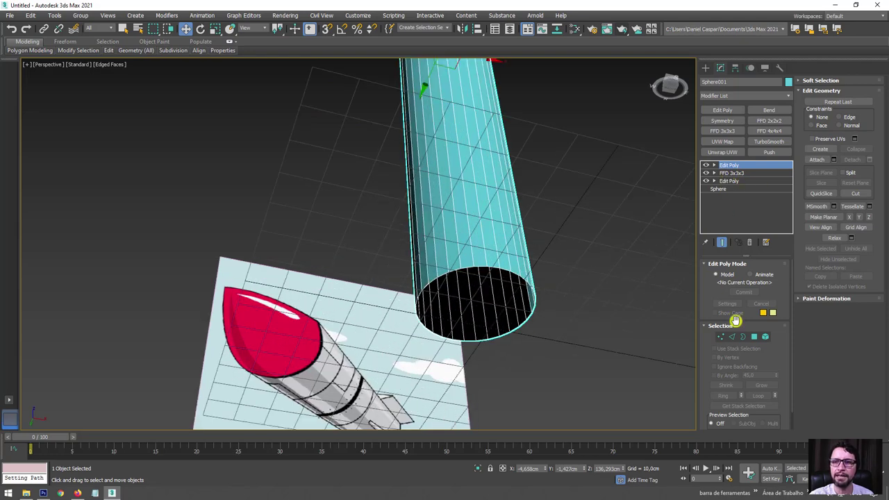
click(743, 336)
alt+middle_drag(540, 314, 503, 293)
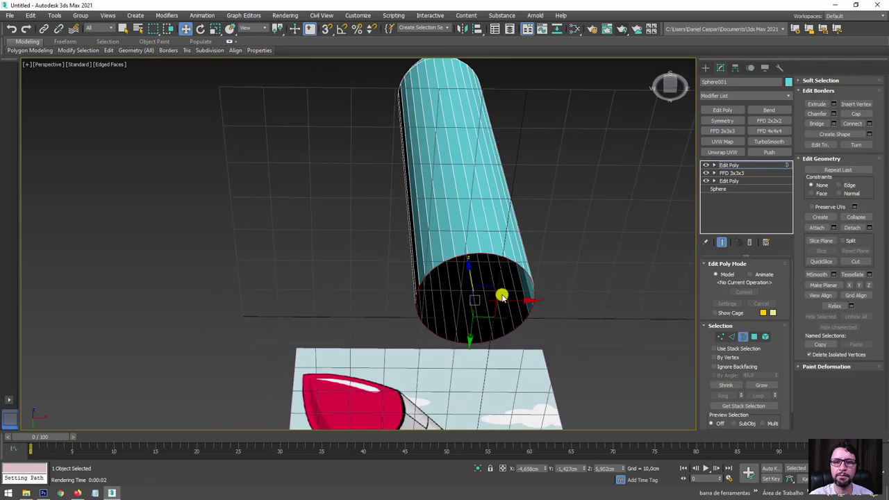
key(r)
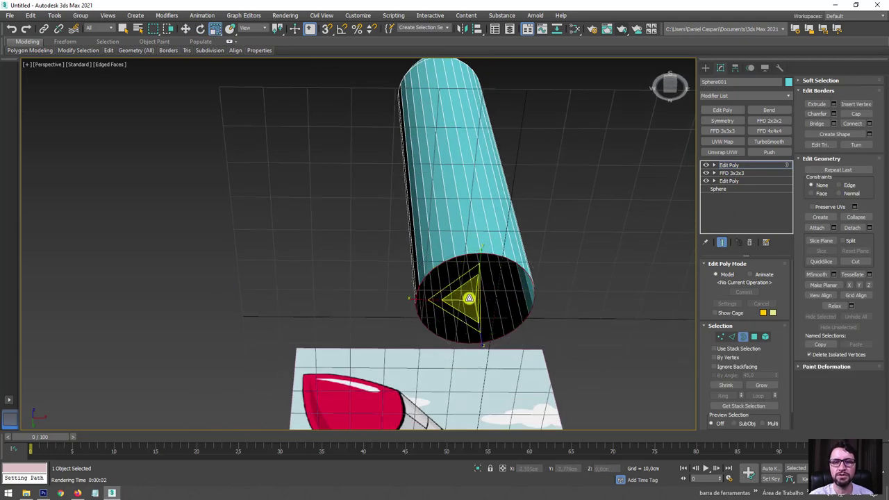
shift+drag(470, 300, 471, 323)
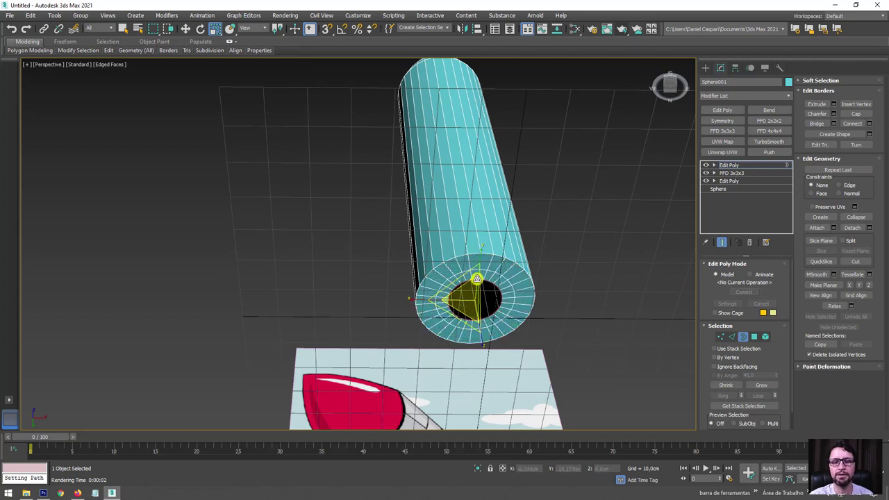
key(w)
key(r)
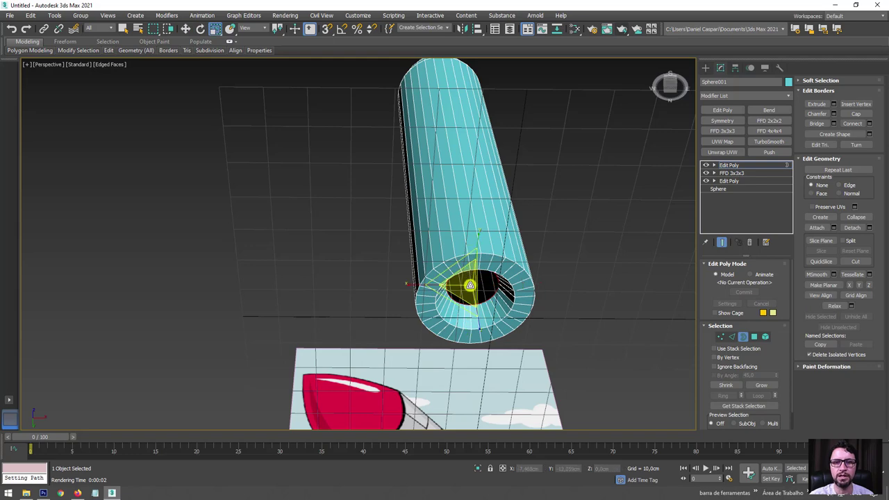
shift+drag(469, 281, 498, 320)
Collapse the remaining bottom hole into a single point and view the whole body from the side.
scroll(472, 278, up, 2)
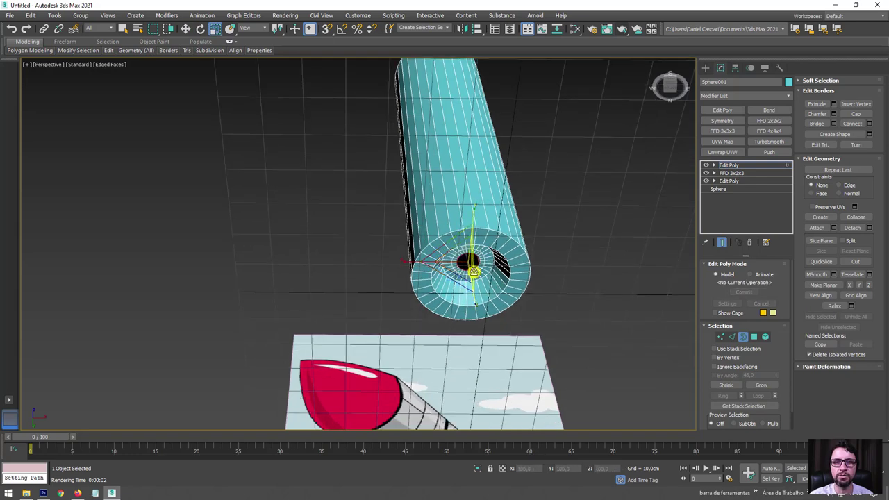
scroll(458, 257, up, 2)
click(852, 216)
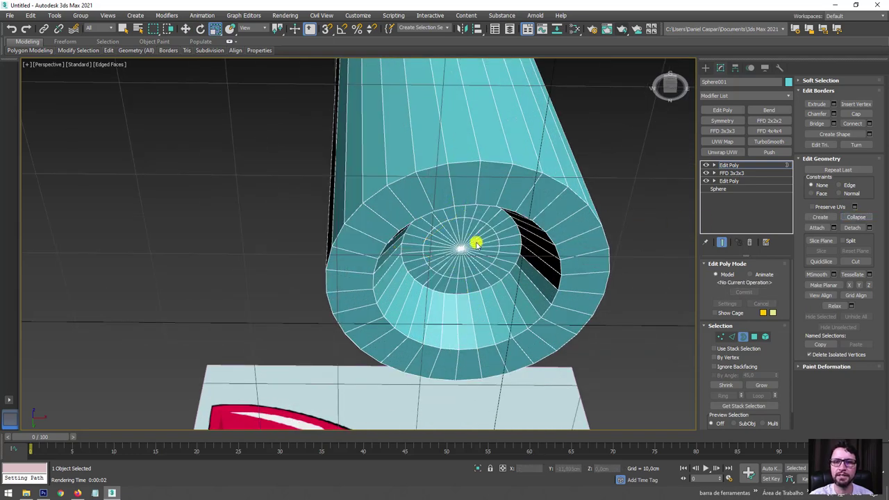
scroll(477, 242, down, 5)
mouse_move(540, 162)
alt+middle_down()
mouse_move(540, 318)
mouse_move(366, 229)
alt+middle_up()
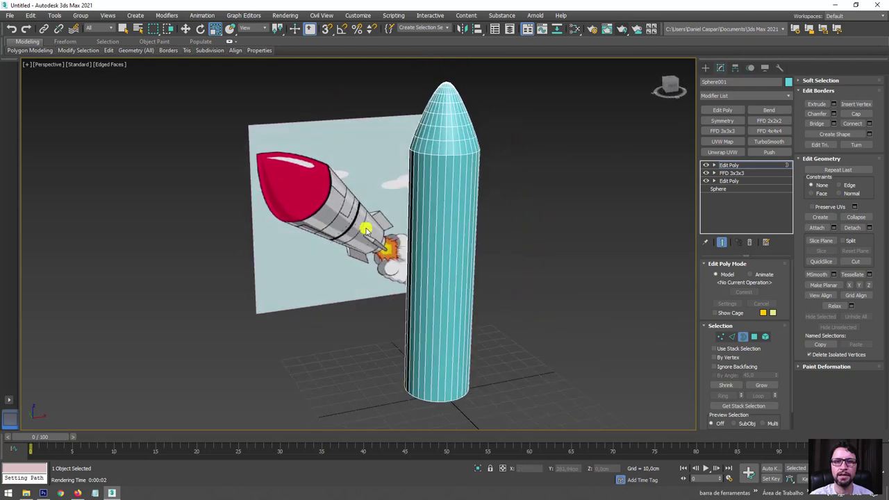
Connect the rocket body's edges with 12 new horizontal edge rings, then exit Edge level.
click(713, 165)
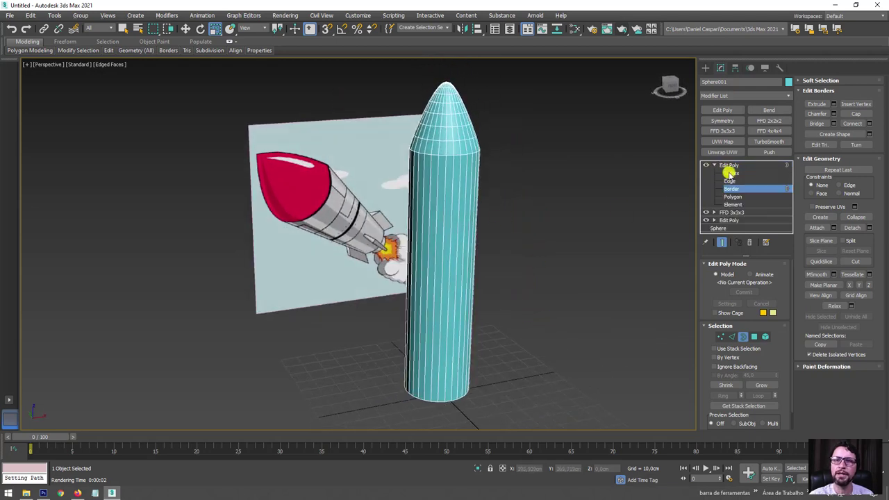
click(731, 181)
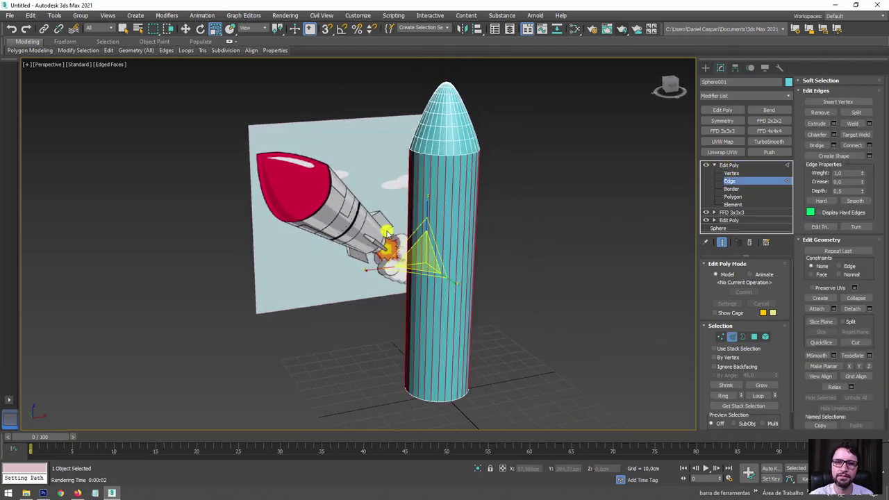
click(869, 145)
drag(366, 250, 366, 229)
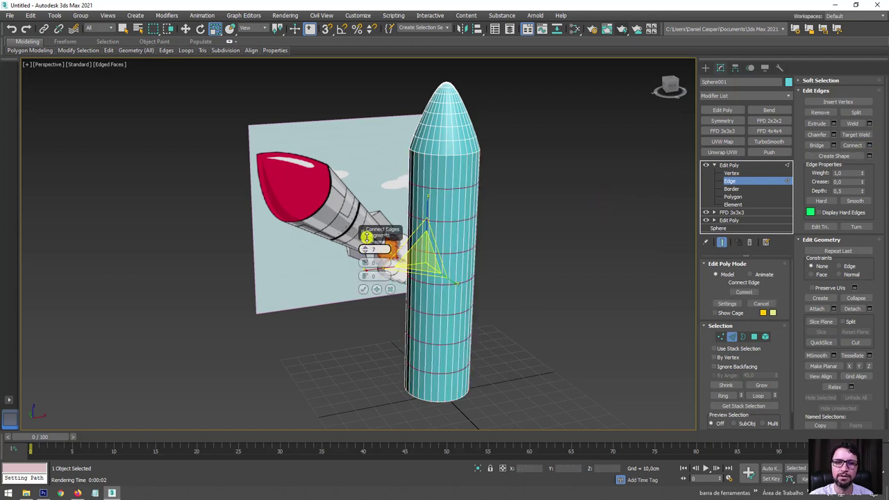
click(363, 289)
click(728, 166)
mouse_move(502, 159)
alt+middle_down()
mouse_move(456, 204)
mouse_move(470, 139)
mouse_move(477, 200)
mouse_move(546, 173)
mouse_move(555, 227)
alt+middle_up()
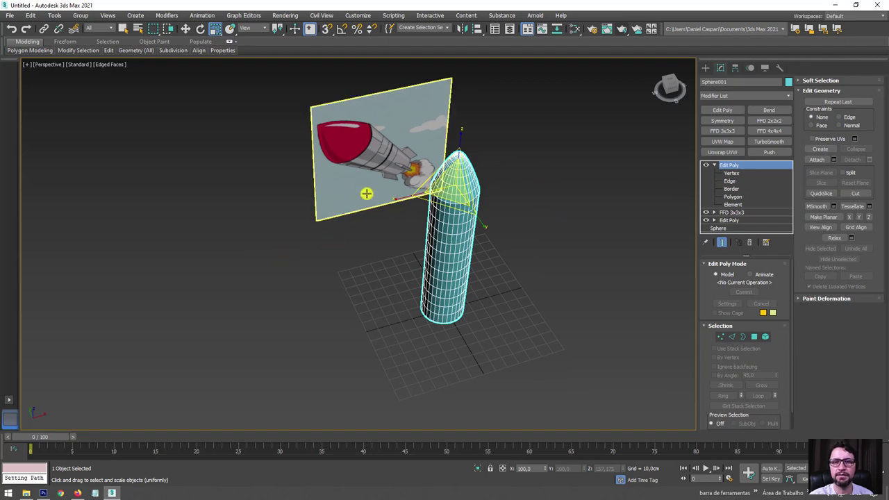
Drag the Textura image from its folder onto the rocket body cylinder.
scroll(399, 155, up, 2)
scroll(419, 119, up, 5)
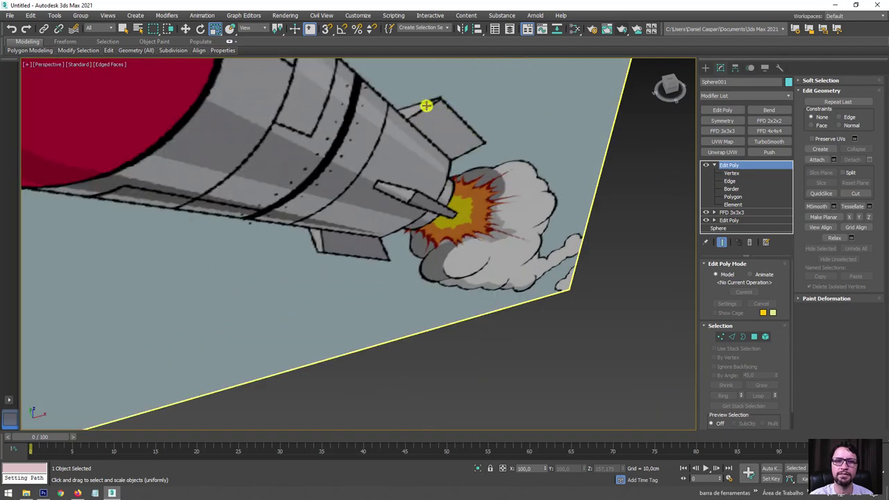
scroll(445, 118, down, 6)
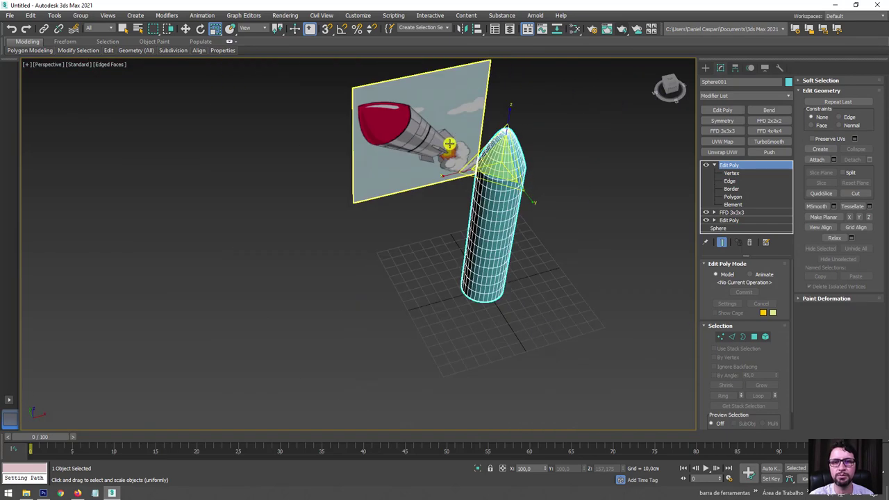
mouse_move(450, 143)
alt+middle_down()
mouse_move(383, 249)
mouse_move(255, 342)
alt+middle_up()
click(23, 494)
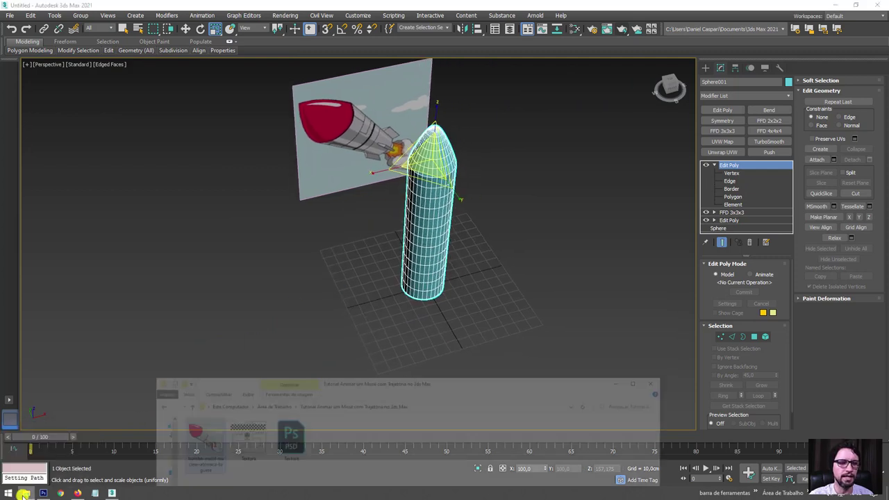
mouse_move(298, 425)
mouse_down()
mouse_move(452, 338)
mouse_move(433, 232)
mouse_up()
click(738, 360)
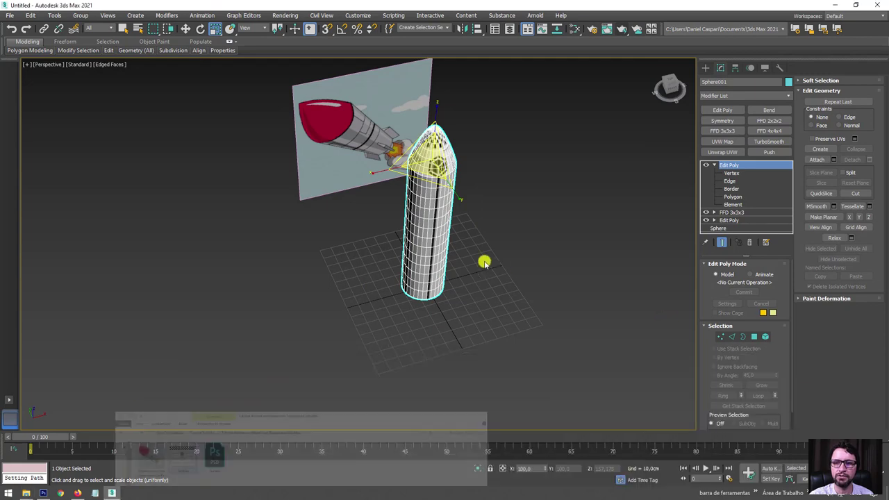
mouse_move(482, 259)
alt+middle_down()
mouse_move(423, 234)
mouse_move(446, 250)
alt+middle_up()
Turn off Edged Faces with F4 and reselect the rocket body.
click(445, 212)
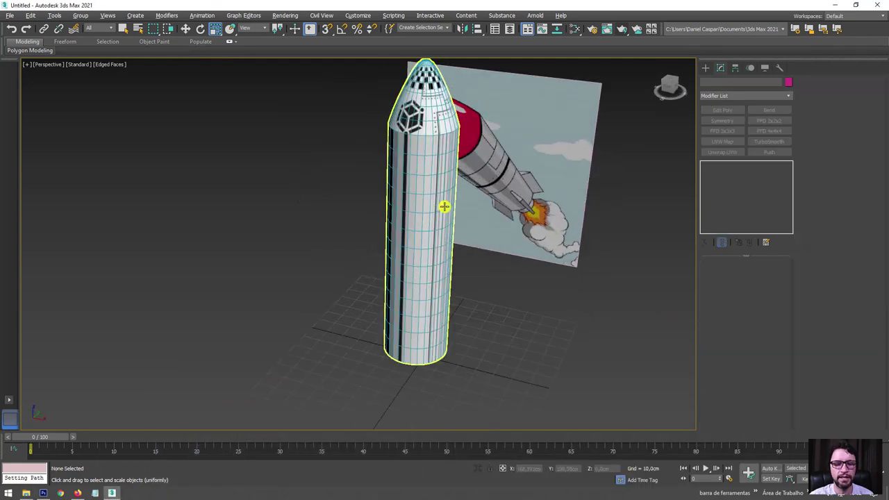
key(F4)
click(389, 204)
scroll(389, 204, up, 3)
mouse_move(389, 204)
middle_down()
mouse_move(540, 201)
mouse_move(521, 212)
mouse_move(411, 199)
mouse_move(456, 233)
middle_up()
click(391, 187)
click(391, 187)
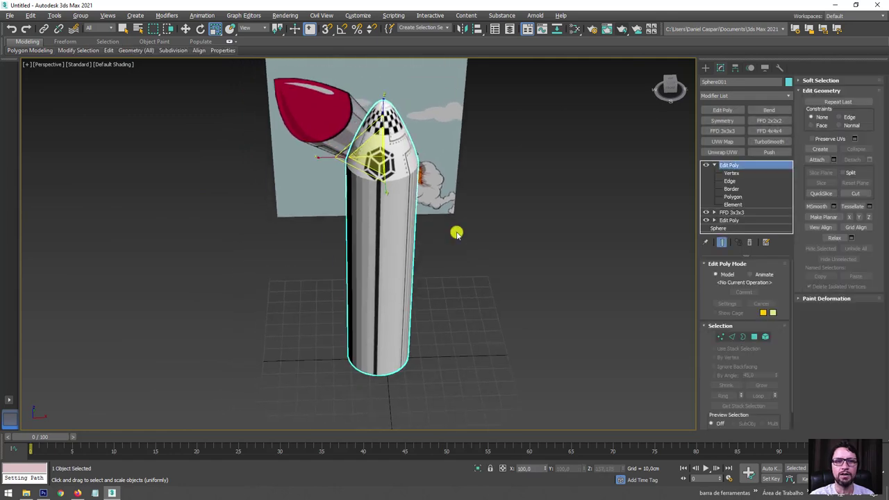
Collapse the modifier sub-levels and browse the modifier list without adding anything.
click(714, 165)
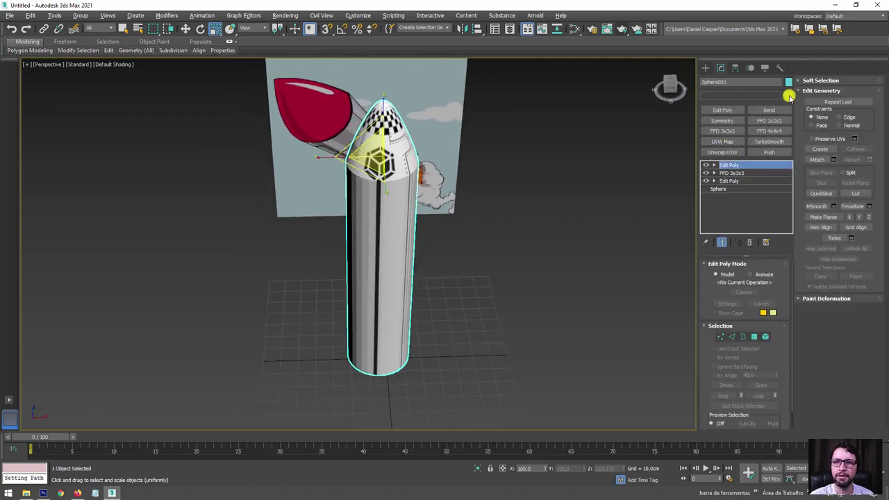
click(788, 95)
drag(789, 125, 789, 345)
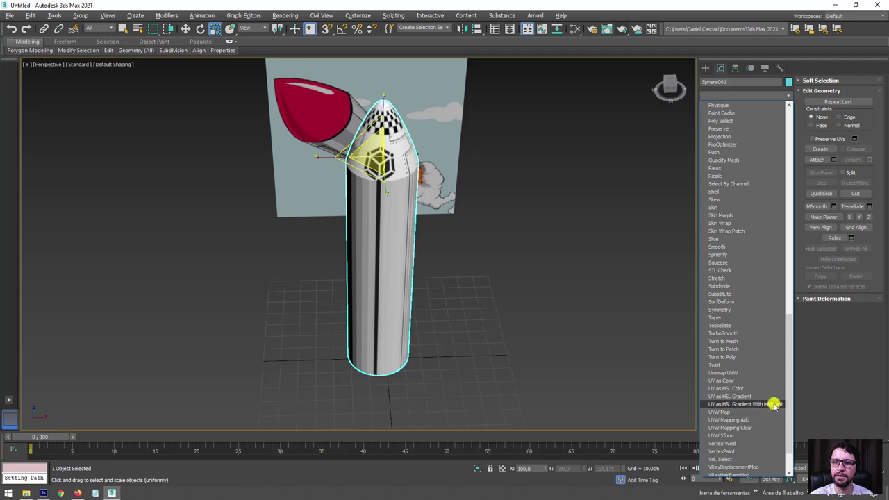
drag(787, 395, 726, 63)
click(724, 73)
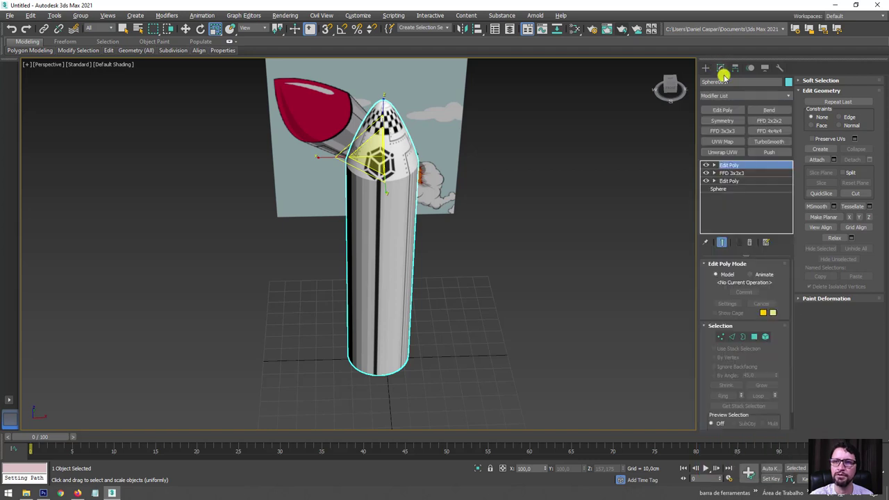
Add a UVW Map modifier to the rocket with Cylindrical mapping.
click(721, 141)
mouse_move(511, 220)
alt+middle_down()
mouse_move(476, 270)
mouse_move(515, 278)
alt+middle_up()
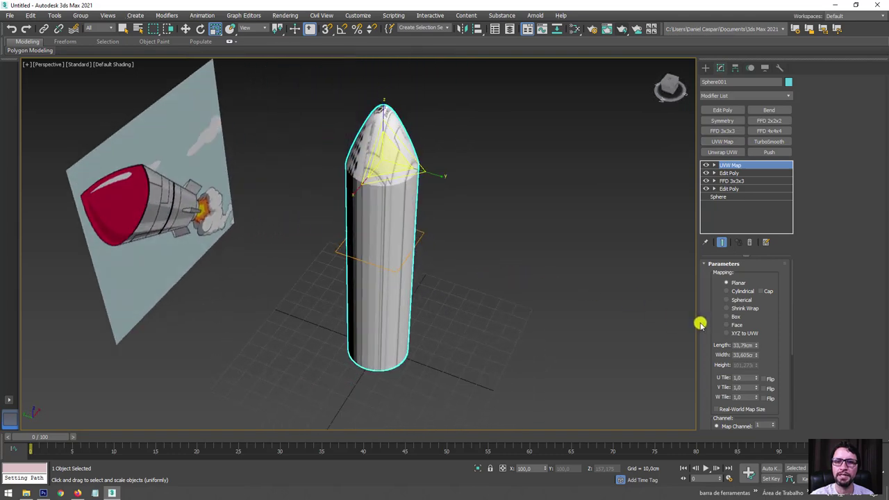
click(728, 291)
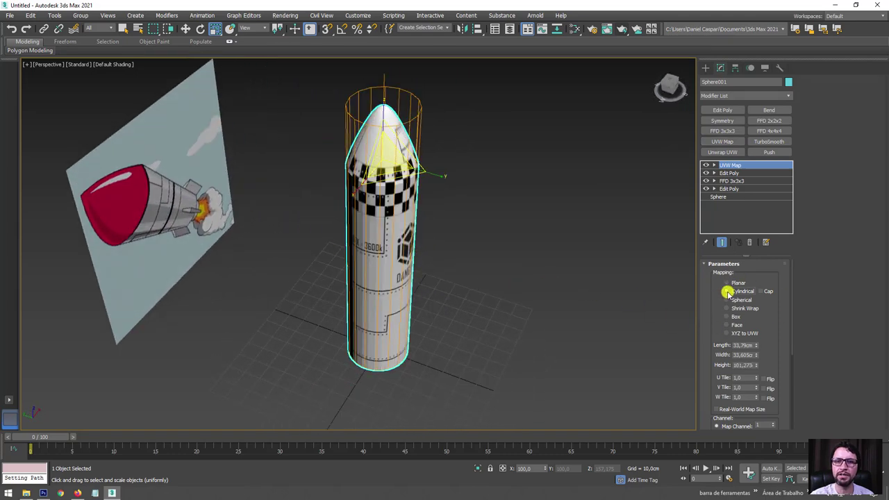
alt+middle_drag(615, 293, 646, 264)
Slide the UVW Map gizmo down the rocket and shrink its height so the texture repeats.
click(714, 165)
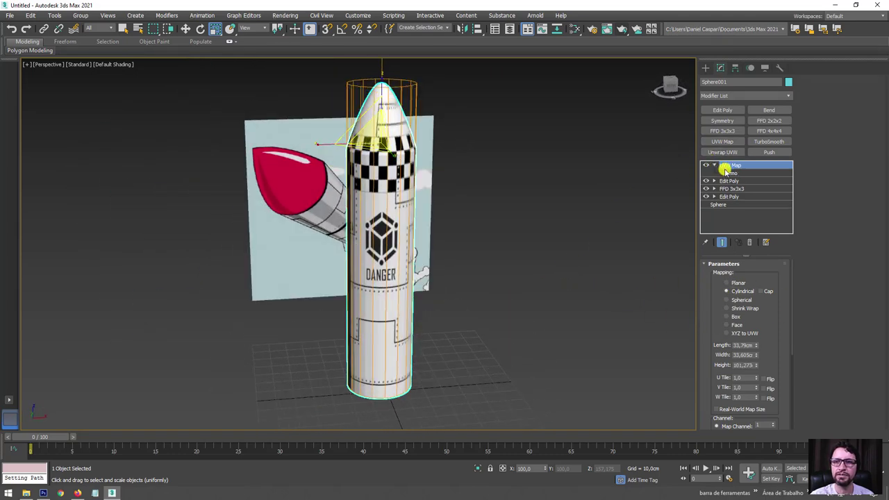
click(730, 173)
key(w)
mouse_move(384, 186)
mouse_down()
mouse_move(378, 220)
mouse_move(386, 257)
mouse_up()
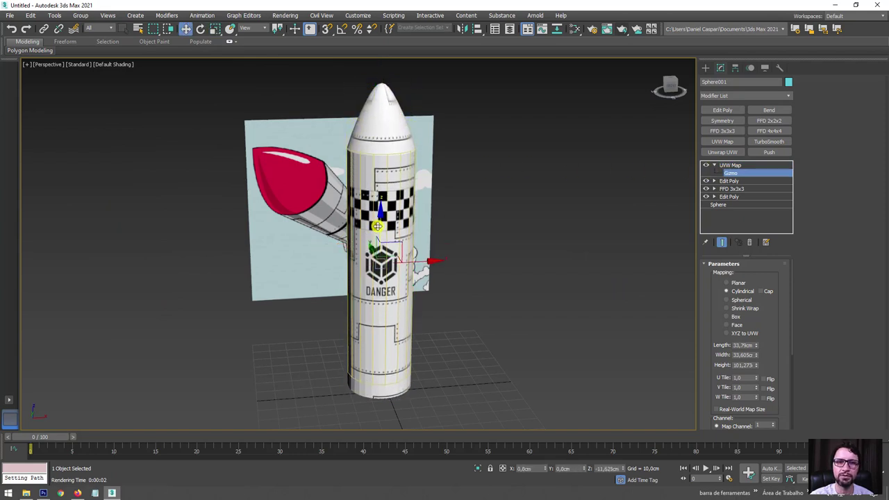
key(e)
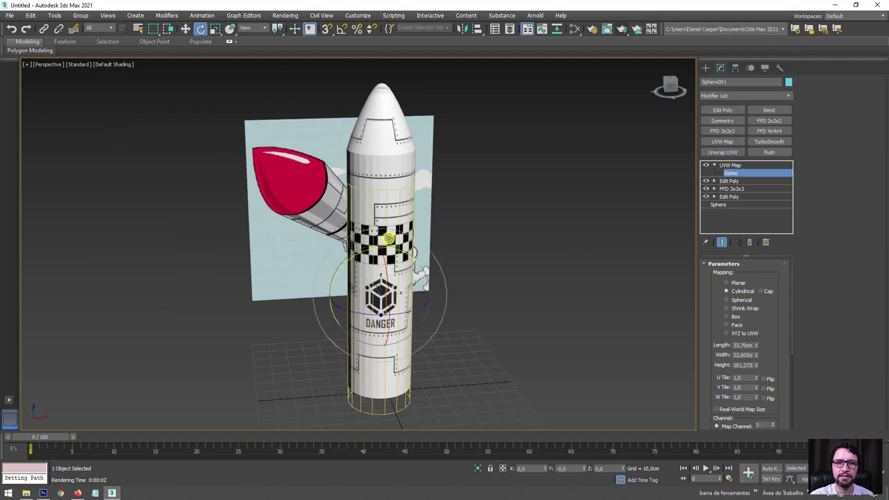
key(r)
drag(381, 240, 381, 250)
key(w)
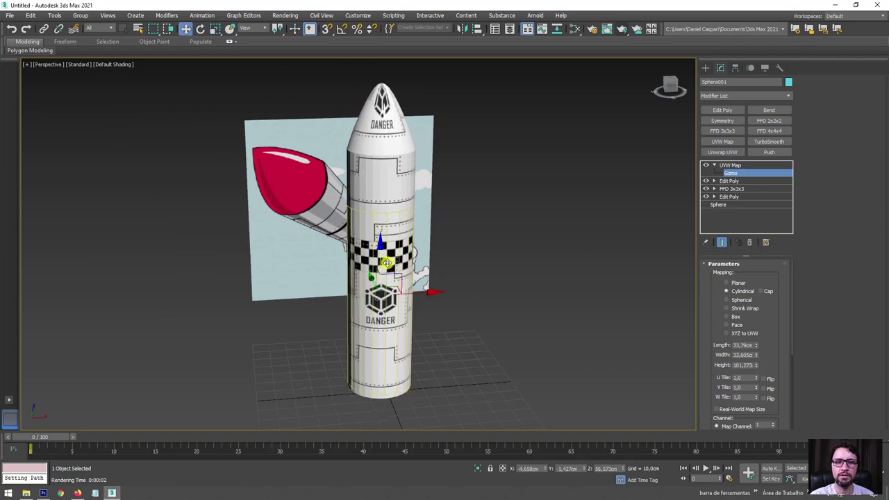
alt+middle_drag(382, 243, 382, 230)
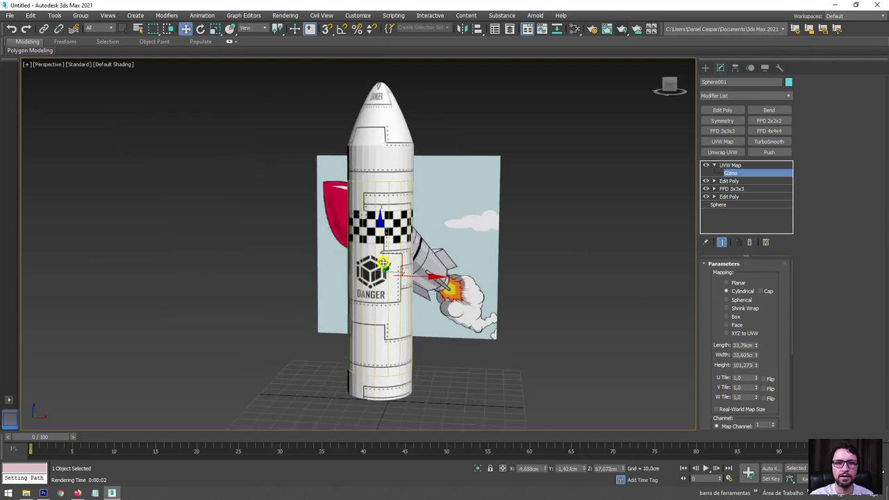
Move the mapping gizmo back up to place the checker band and DANGER logo mid-body.
mouse_move(383, 262)
alt+middle_down()
mouse_move(286, 271)
mouse_move(387, 235)
alt+middle_up()
key(r)
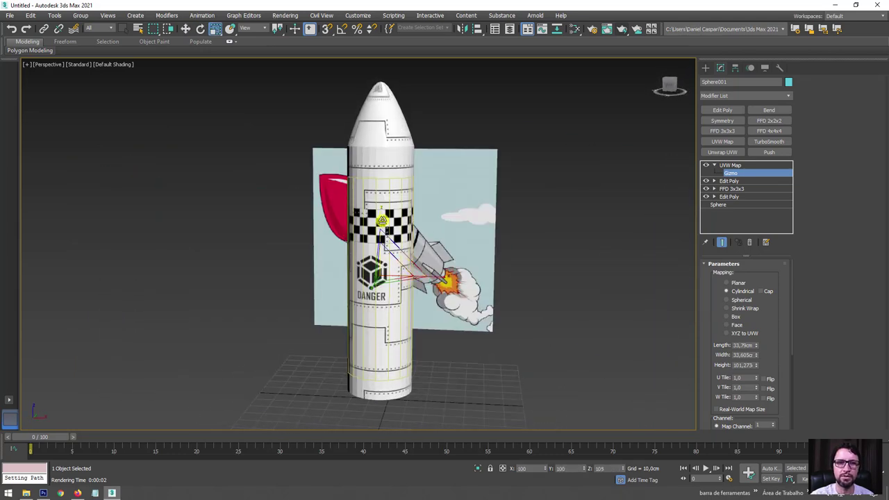
key(w)
drag(382, 237, 384, 213)
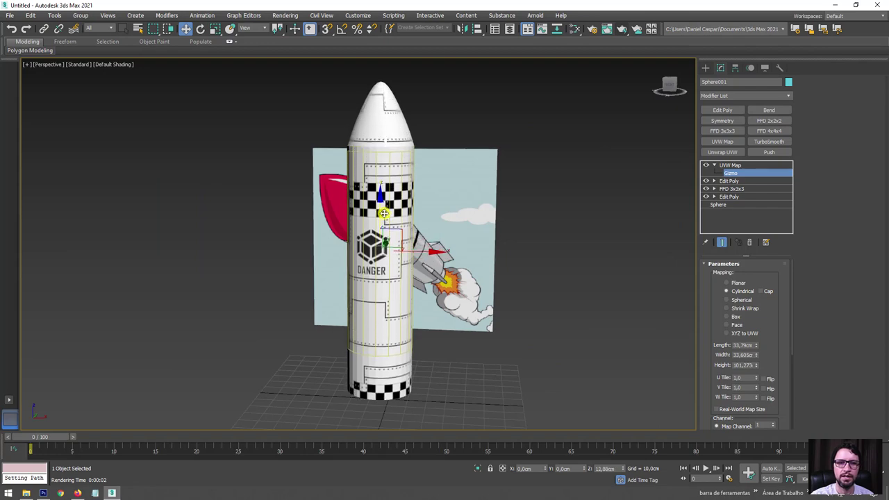
mouse_move(373, 238)
alt+middle_down()
mouse_move(427, 246)
mouse_move(421, 292)
mouse_move(445, 278)
alt+middle_up()
Add an Edit Poly modifier above the UVW Map.
click(729, 165)
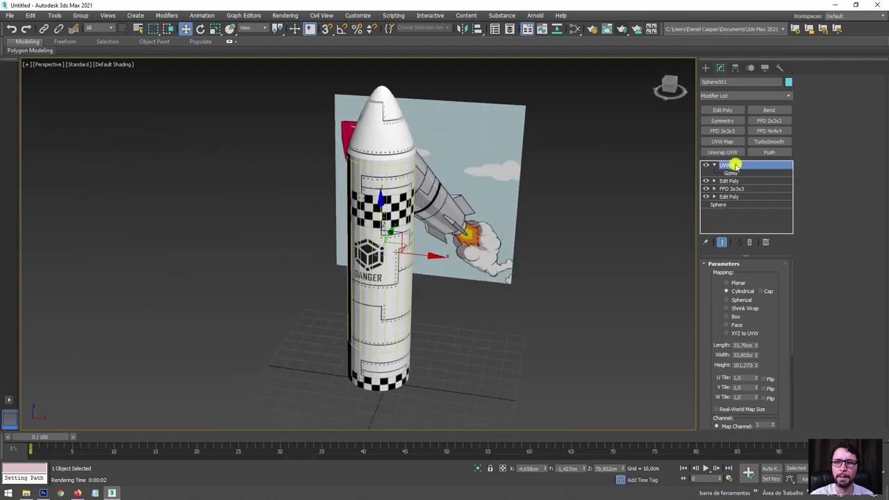
click(722, 110)
mouse_move(433, 224)
alt+middle_down()
mouse_move(536, 224)
mouse_move(535, 191)
mouse_move(513, 194)
alt+middle_up()
click(767, 336)
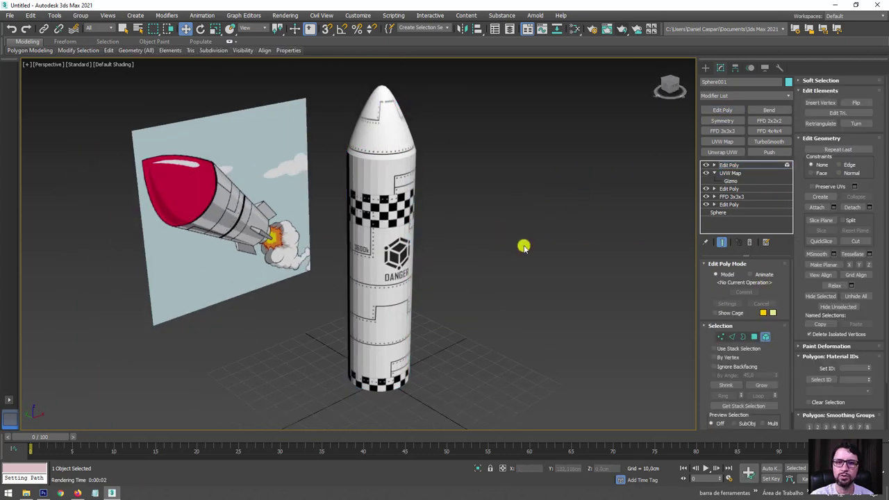
key(ctrl+a)
drag(875, 294, 869, 170)
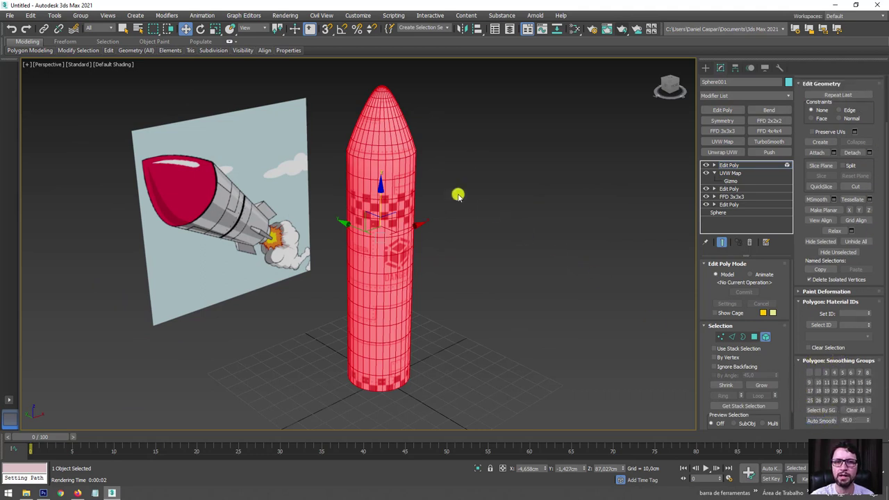
click(440, 176)
click(738, 165)
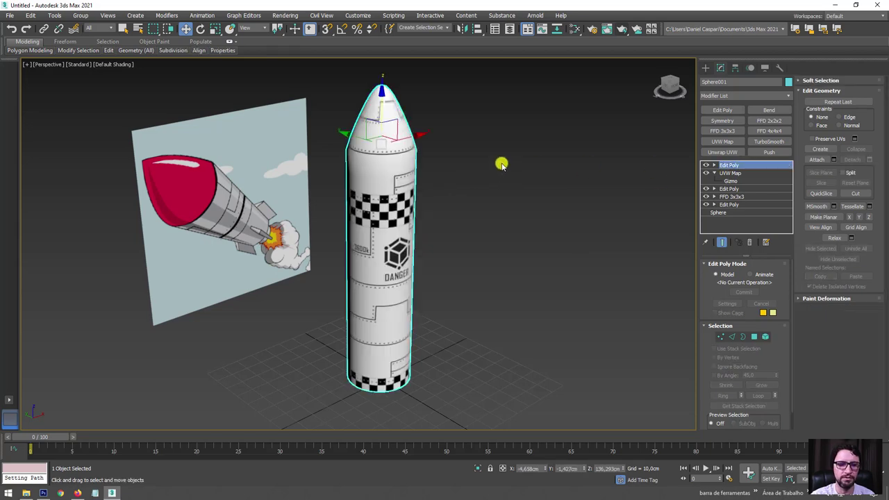
mouse_move(492, 183)
alt+middle_down()
mouse_move(456, 199)
mouse_move(361, 182)
mouse_move(421, 154)
mouse_move(530, 175)
alt+middle_up()
mouse_move(518, 208)
alt+middle_down()
mouse_move(479, 226)
mouse_move(361, 199)
alt+middle_up()
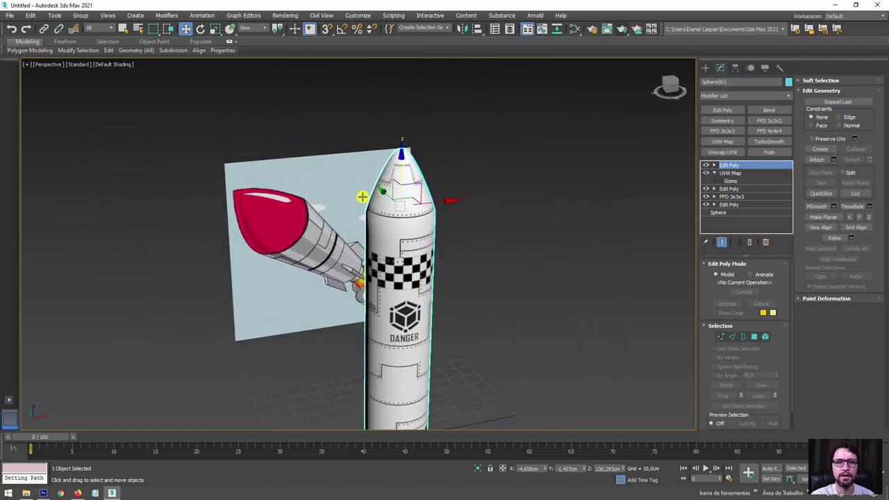
scroll(296, 192, up, 5)
scroll(271, 245, down, 5)
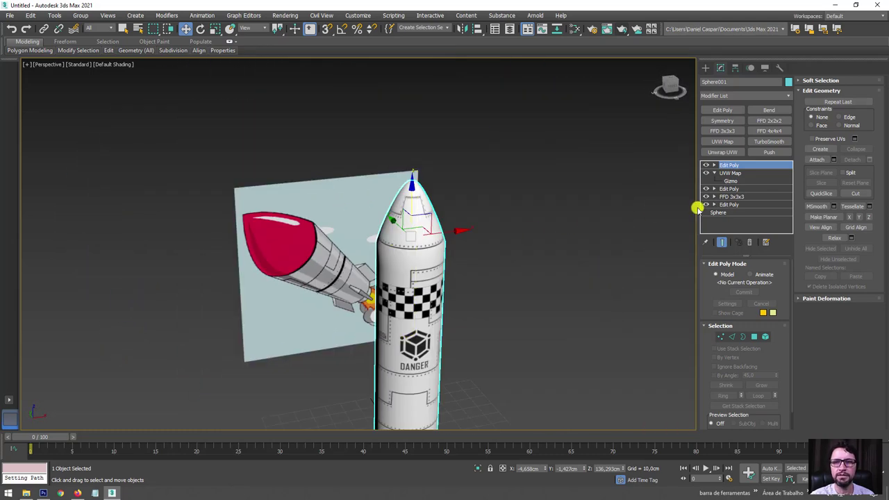
Create a new Scanline Standard material in the Slate Material Editor.
click(573, 28)
drag(287, 80, 700, 71)
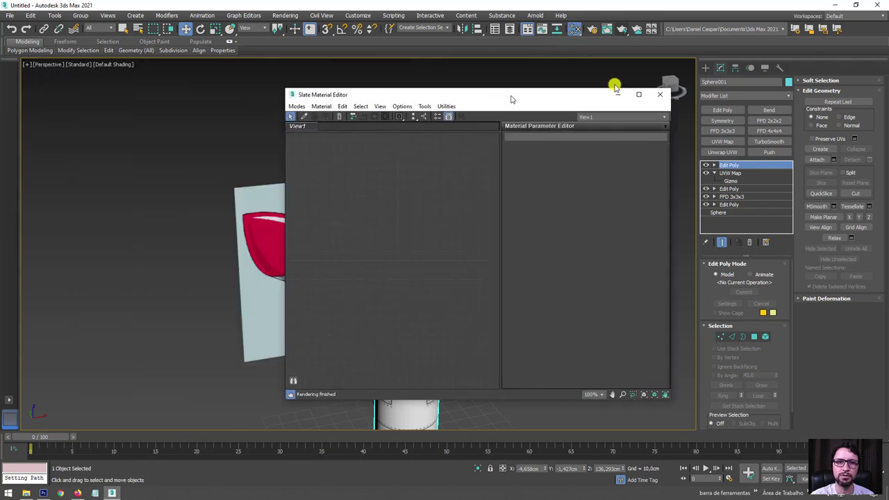
middle_drag(378, 153, 206, 102)
right_click(500, 127)
mouse_move(535, 132)
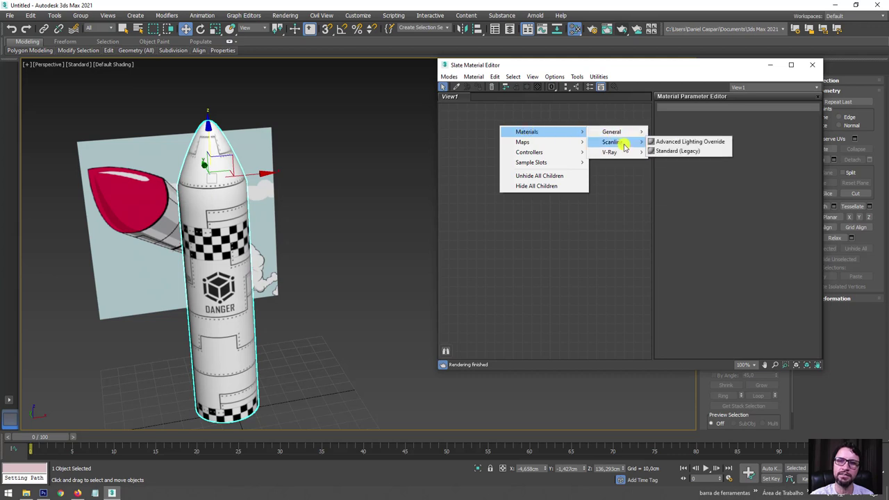
mouse_move(612, 142)
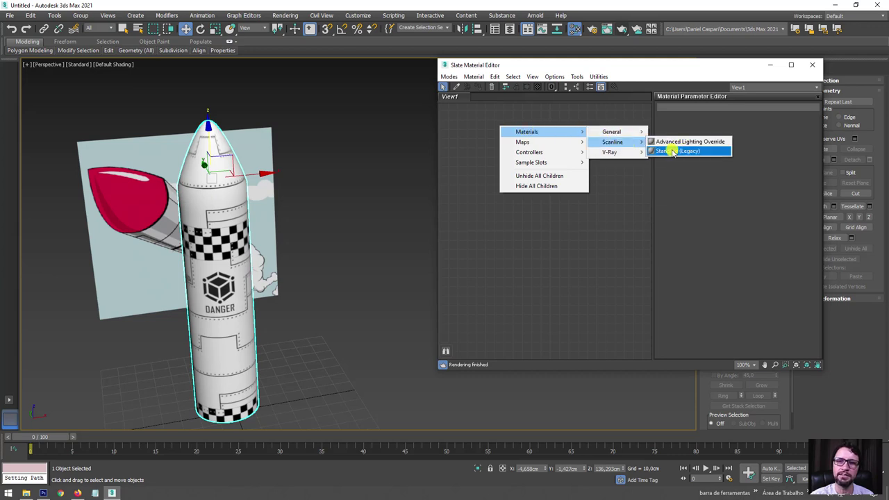
click(672, 151)
Give Material #27 a crimson diffuse sampled from the red nose and a higher specular level.
drag(508, 123, 551, 131)
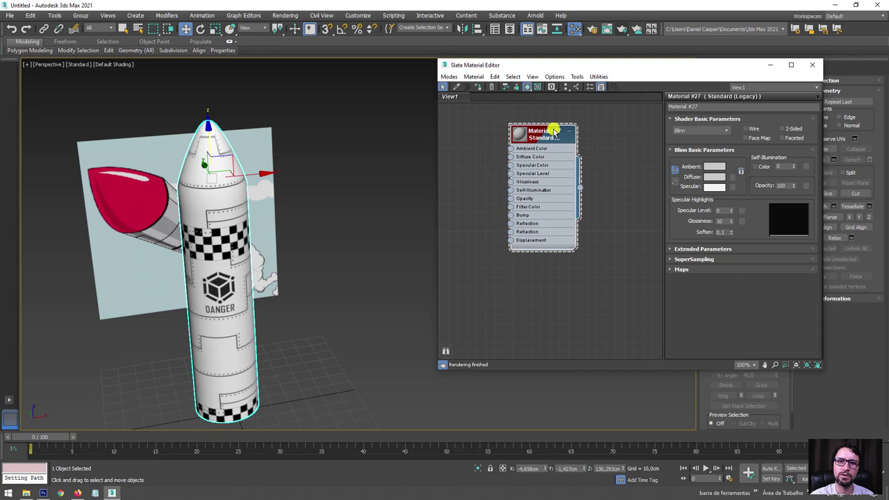
click(720, 178)
drag(330, 98, 360, 97)
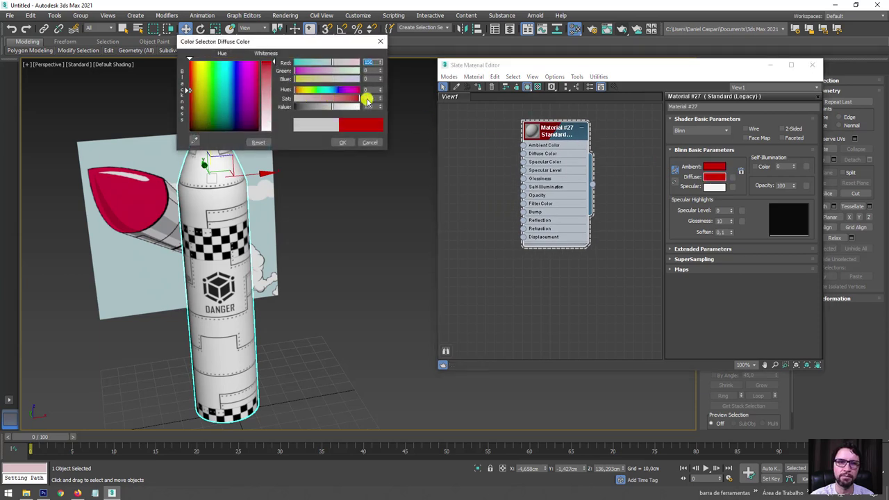
click(191, 141)
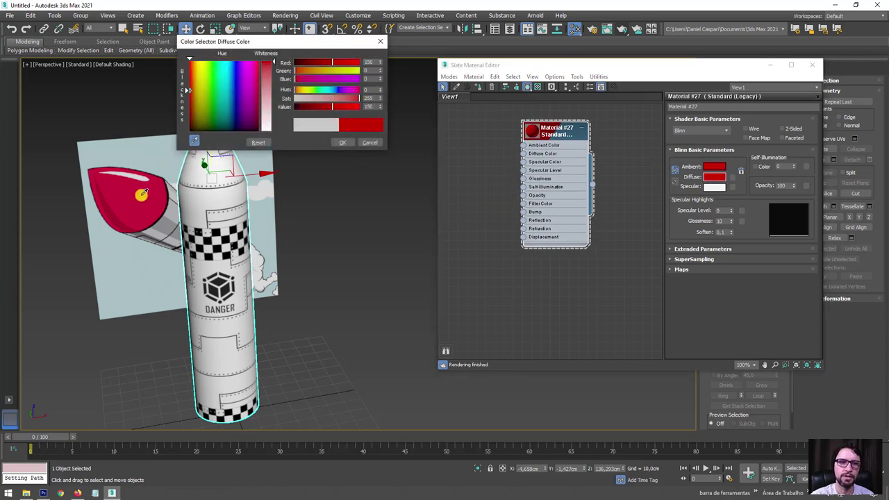
click(141, 196)
click(343, 143)
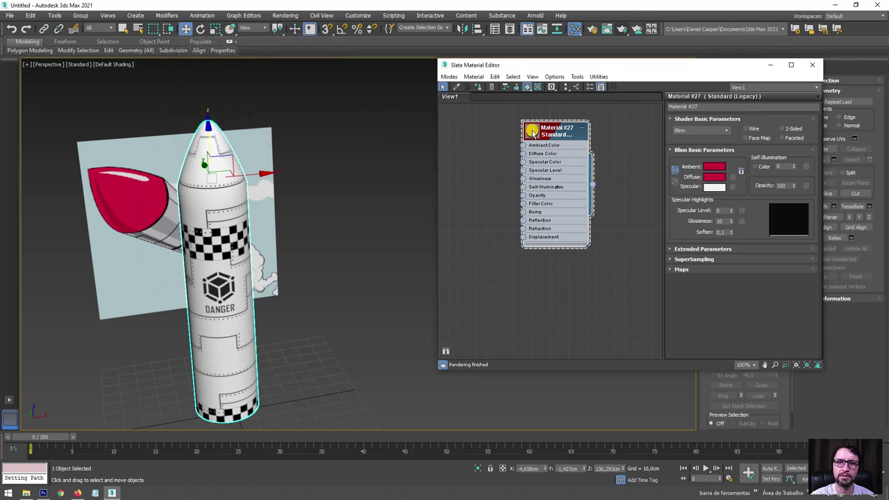
drag(550, 127, 541, 137)
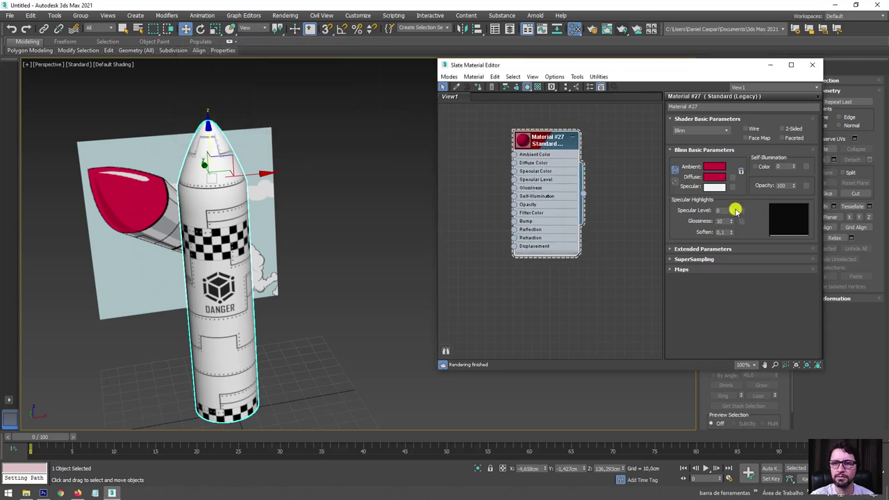
mouse_move(732, 212)
mouse_down()
mouse_move(730, 204)
mouse_move(732, 211)
mouse_up()
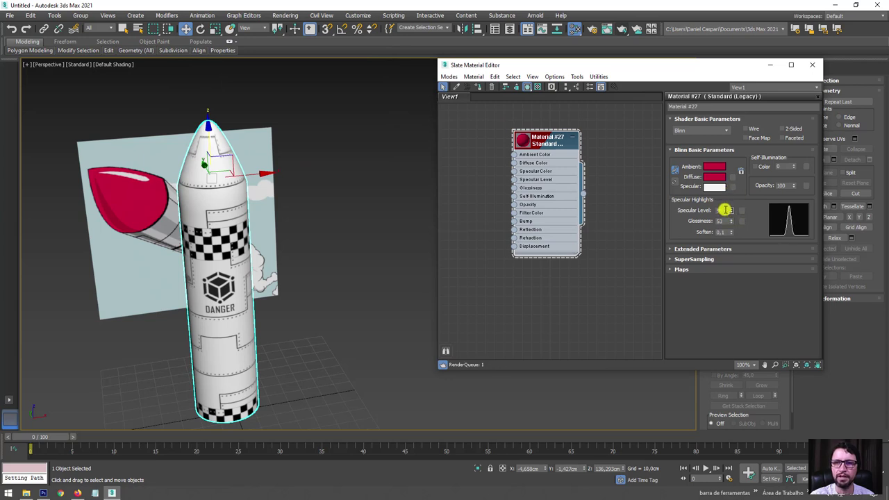
drag(564, 143, 610, 124)
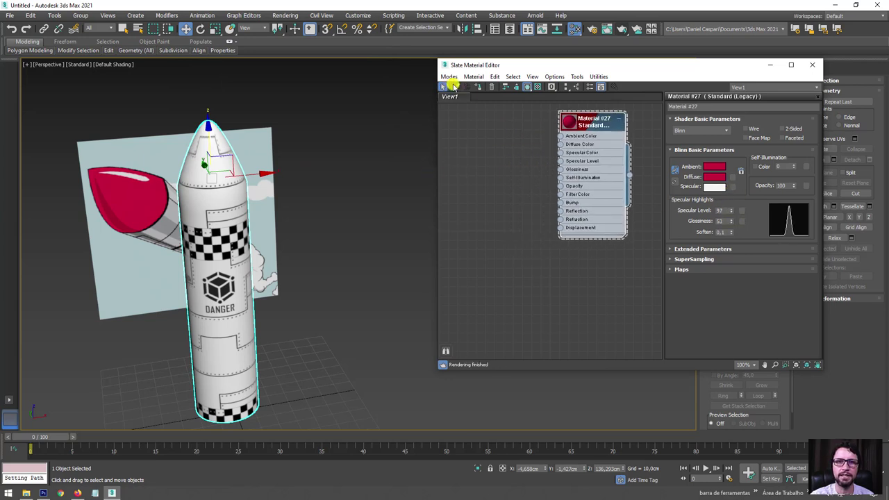
Pick the rocket's existing Material #26 from the scene and delete its node.
click(455, 86)
click(222, 194)
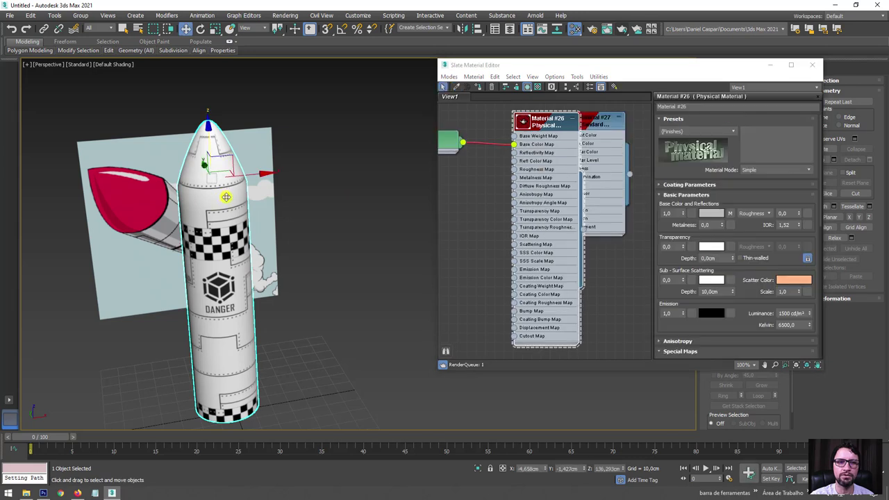
drag(546, 132, 517, 173)
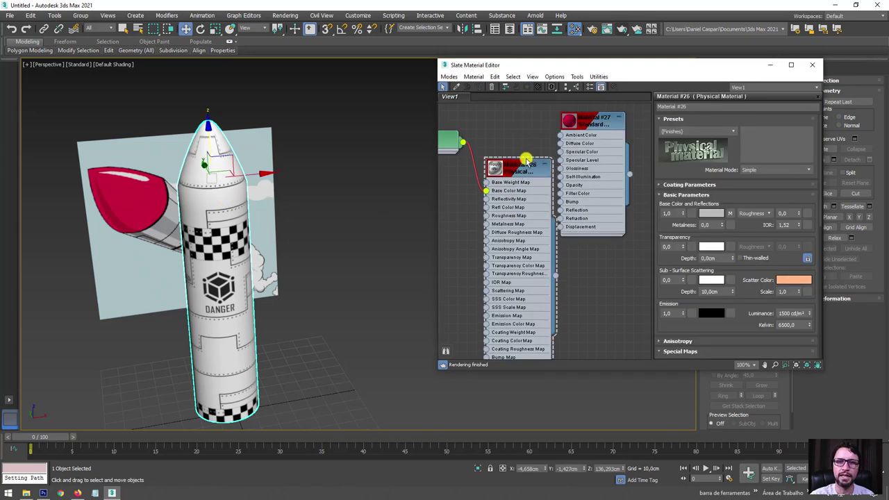
key(Delete)
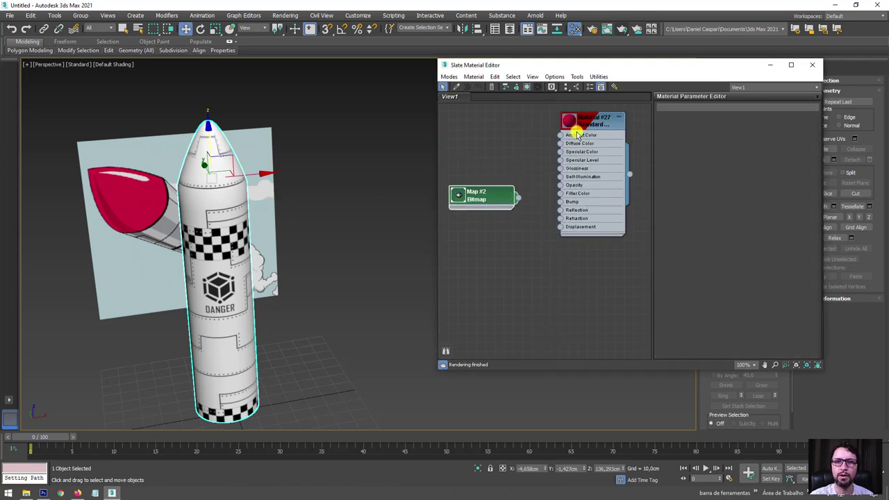
Clone Material #27 as Material #28 and wire the Map #2 bitmap into its Diffuse Color.
shift+drag(584, 125, 587, 277)
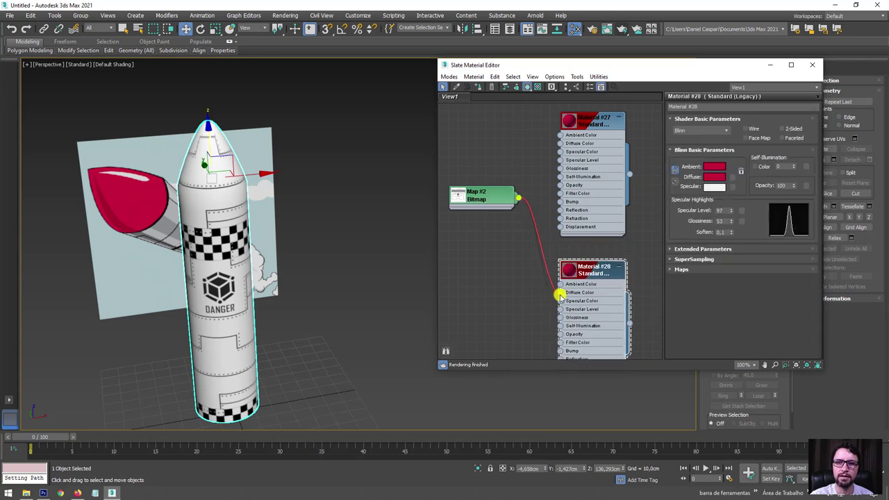
drag(537, 239, 560, 293)
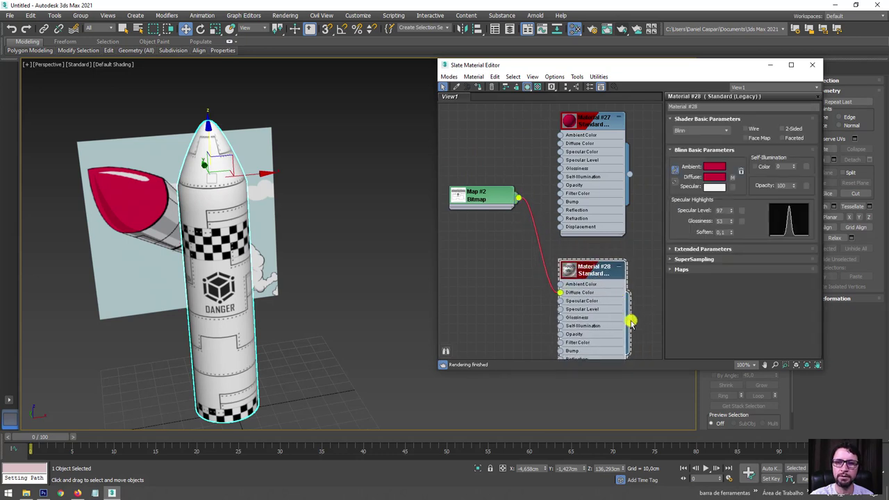
drag(596, 368, 244, 363)
drag(490, 198, 490, 289)
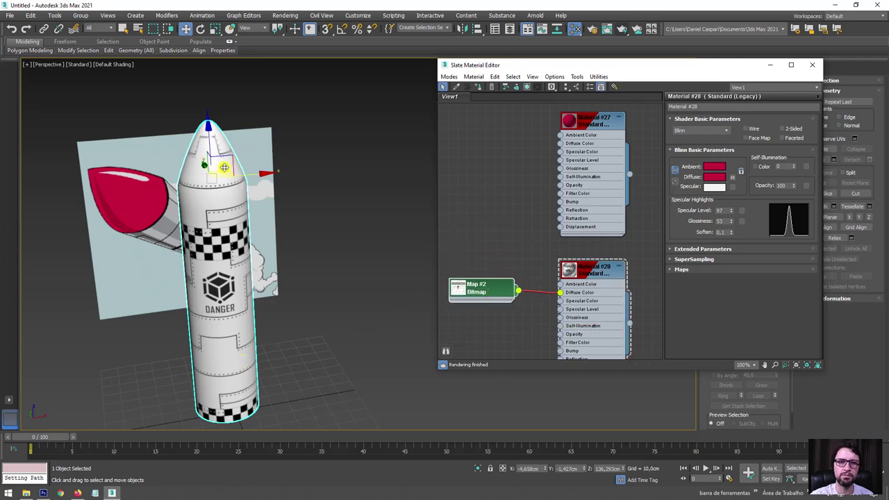
Box-select the nose-cone polygons in Front view at Edit Poly's Polygon level.
click(769, 70)
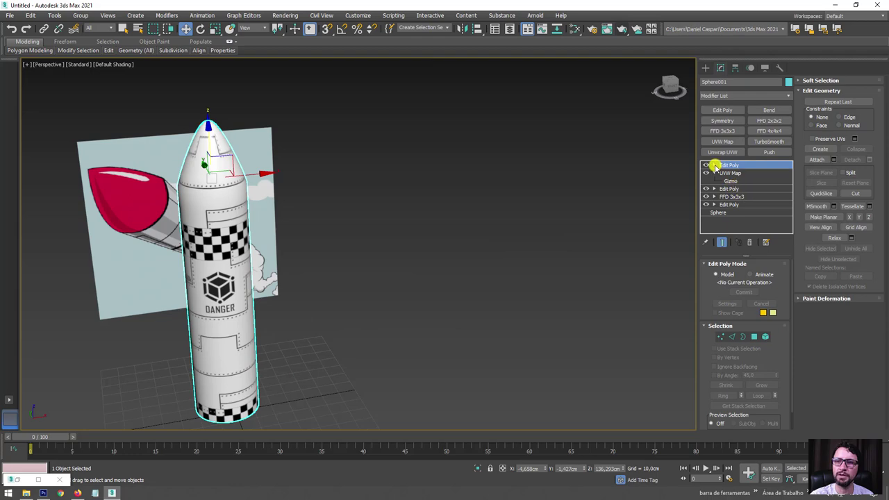
click(714, 165)
click(732, 196)
alt+middle_drag(470, 167, 373, 227)
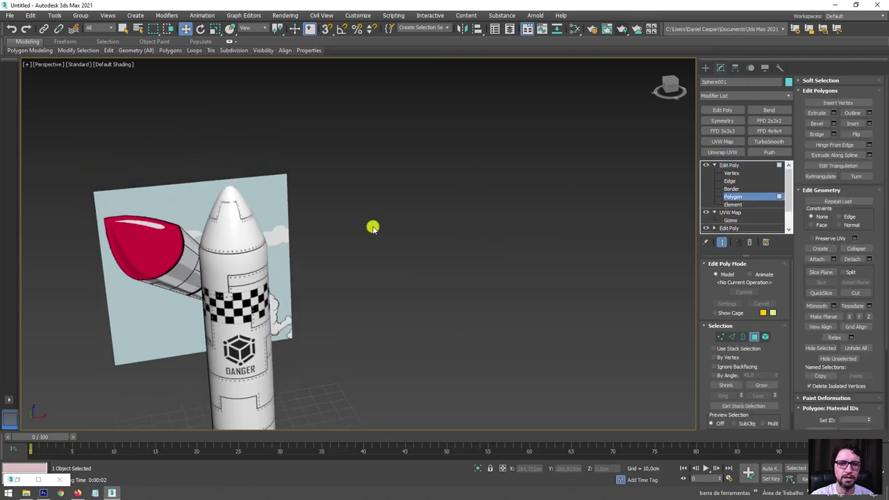
key(f)
scroll(329, 183, up, 3)
scroll(379, 213, up, 3)
drag(258, 115, 491, 259)
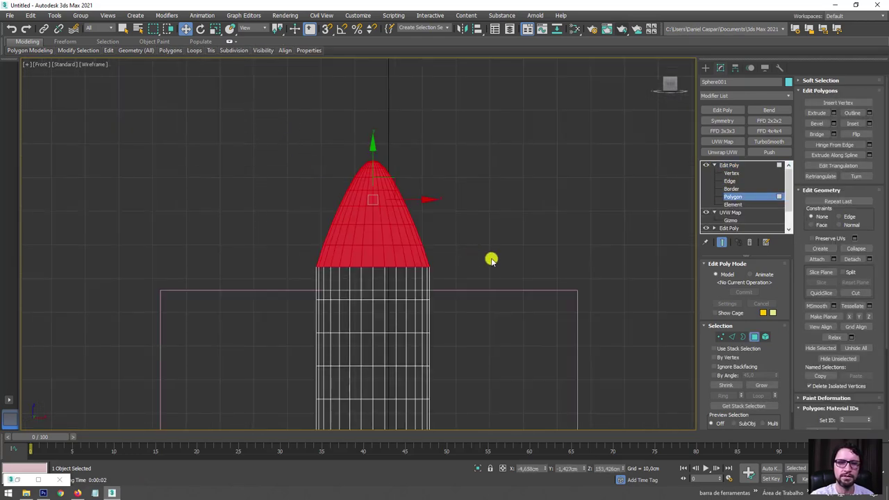
Chamfer the edge loop at the base of the nose cone into two close rings.
key(shift+z)
scroll(382, 231, up, 5)
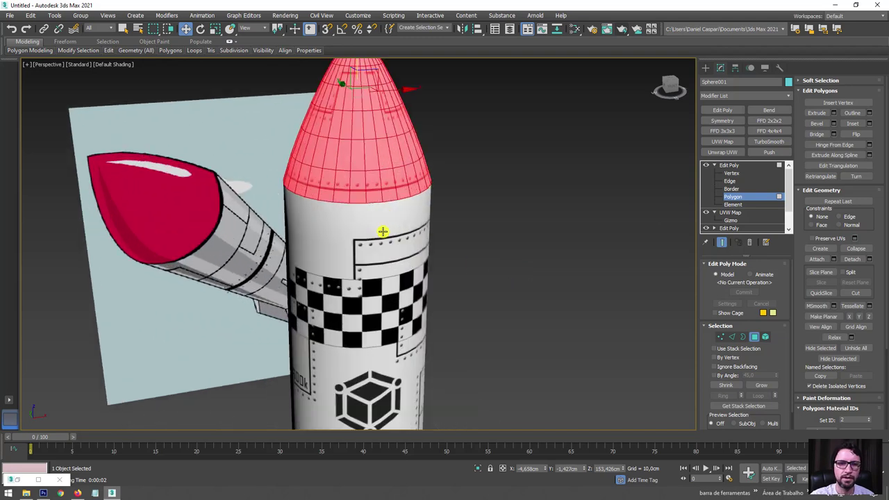
key(F3)
scroll(373, 212, up, 2)
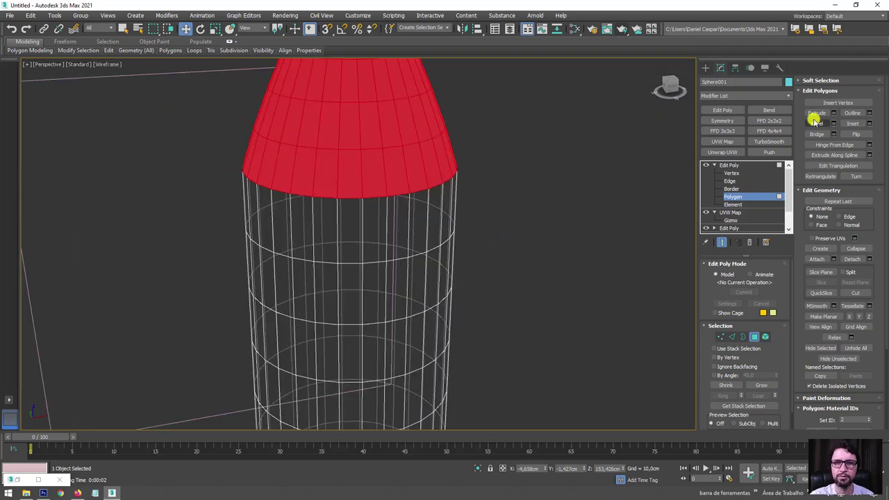
key(2)
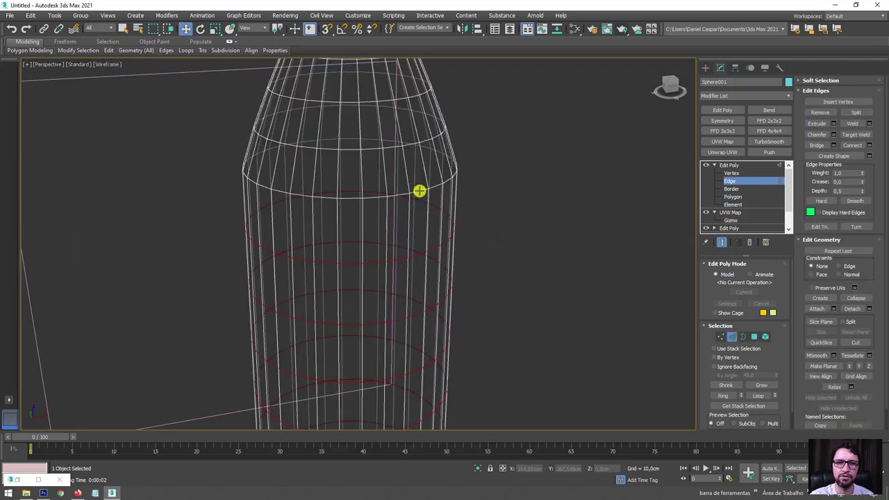
double_click(420, 190)
click(835, 133)
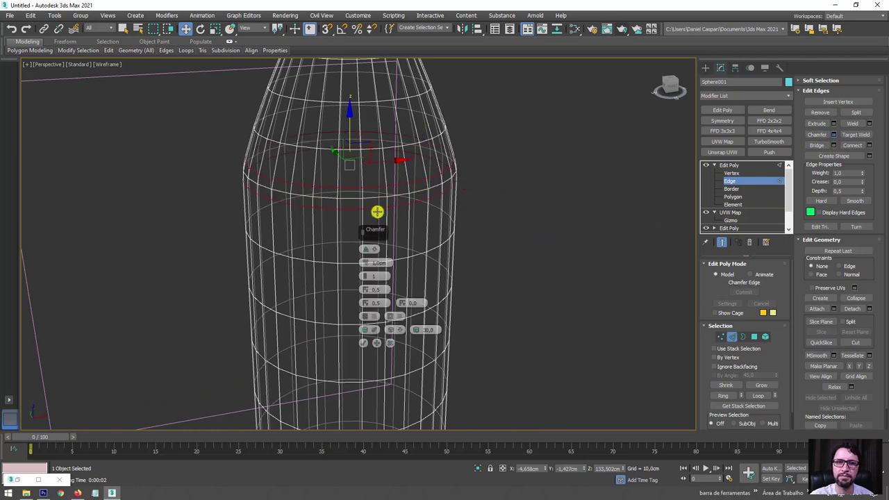
drag(365, 265, 369, 256)
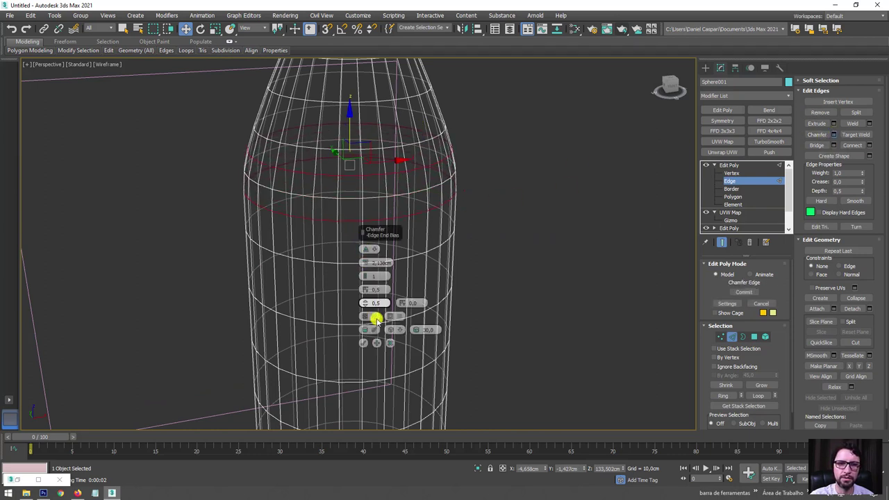
click(363, 342)
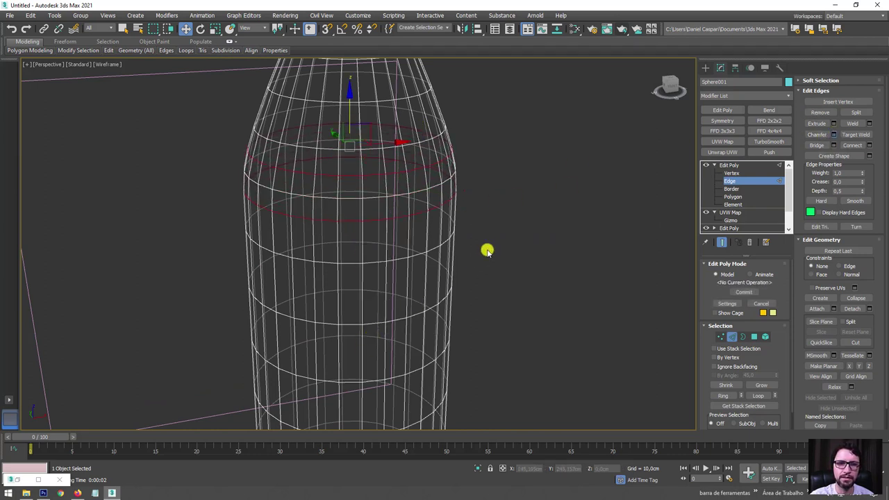
Reselect all the nose-cone polygons in Front view and return to the shaded perspective.
click(754, 337)
key(f)
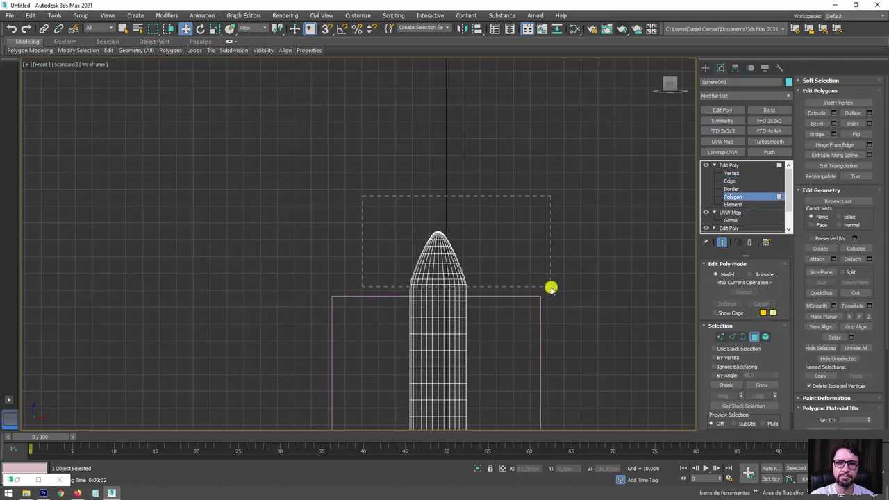
drag(550, 287, 549, 288)
key(p)
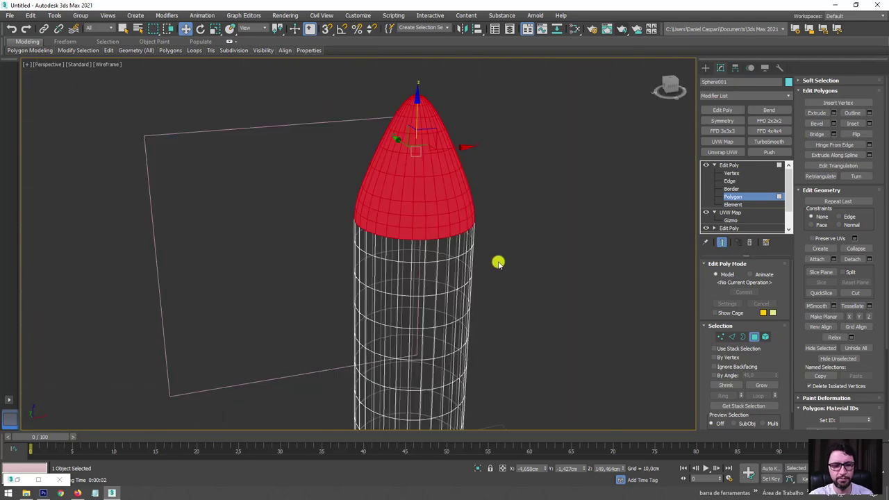
key(F3)
mouse_move(498, 263)
alt+middle_down()
mouse_move(476, 254)
mouse_move(504, 244)
mouse_move(452, 232)
mouse_move(478, 255)
alt+middle_up()
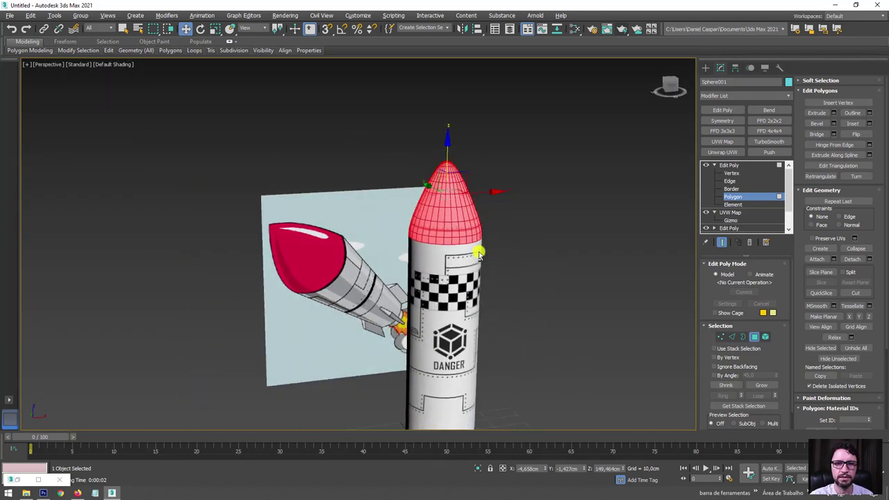
Apply the red Material #27 to the rocket from the Slate Material Editor.
click(574, 28)
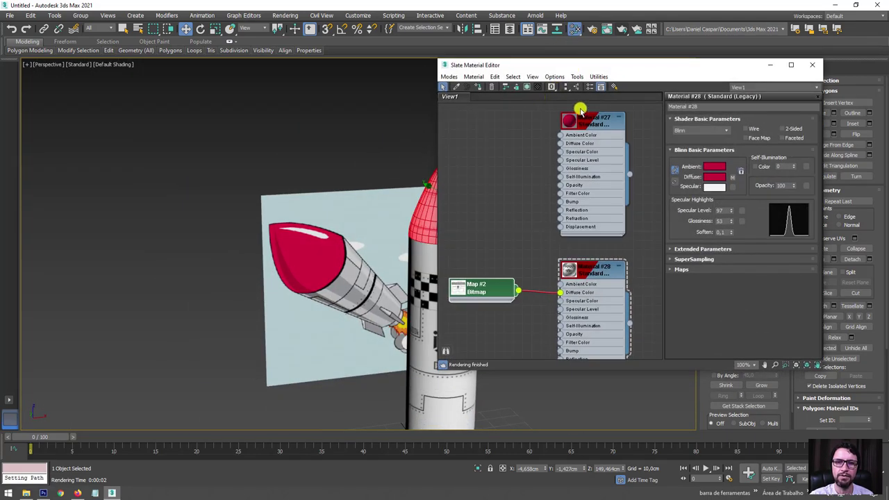
drag(629, 174, 425, 230)
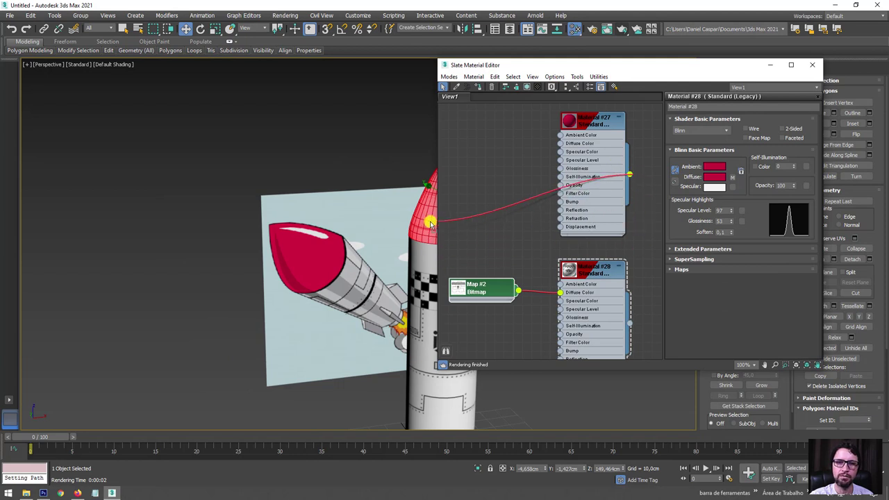
middle_drag(393, 208, 300, 185)
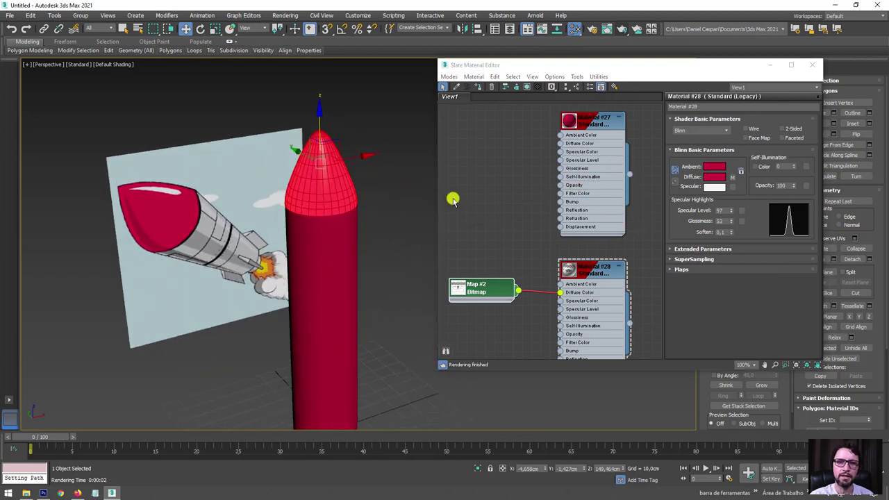
Invert the selection to the body polygons and apply the textured Material #28 to them.
middle_drag(548, 230, 545, 180)
middle_drag(329, 238, 330, 201)
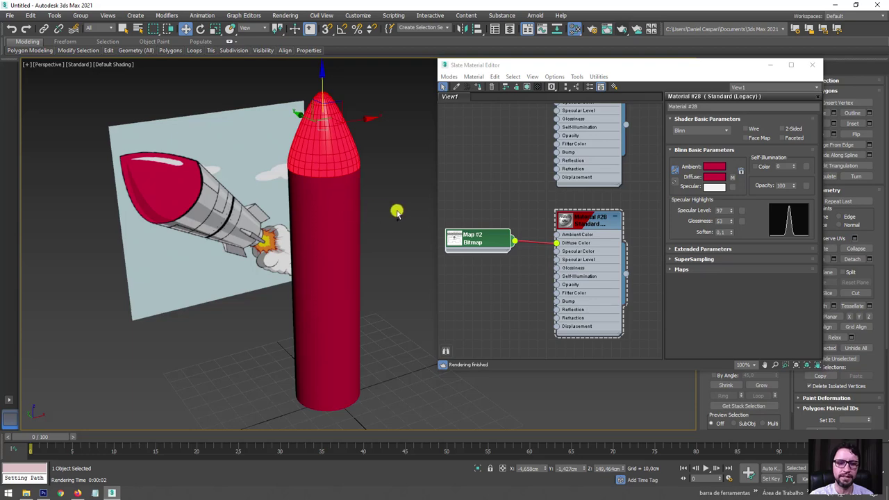
key(ctrl+i)
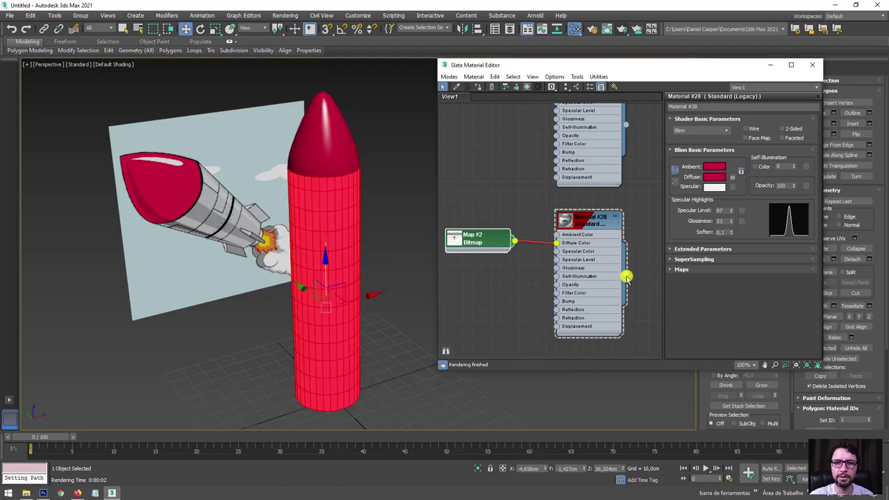
drag(643, 323, 351, 238)
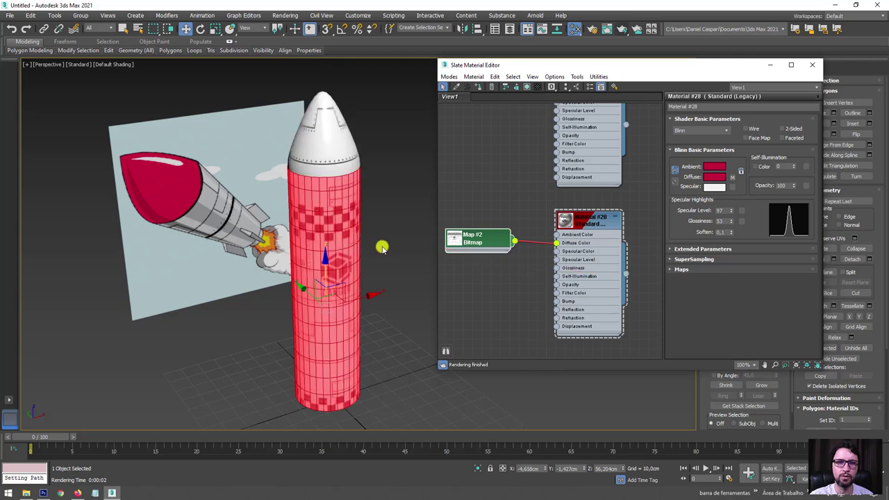
mouse_move(381, 248)
alt+middle_down()
mouse_move(365, 221)
mouse_move(373, 236)
mouse_move(200, 165)
alt+middle_up()
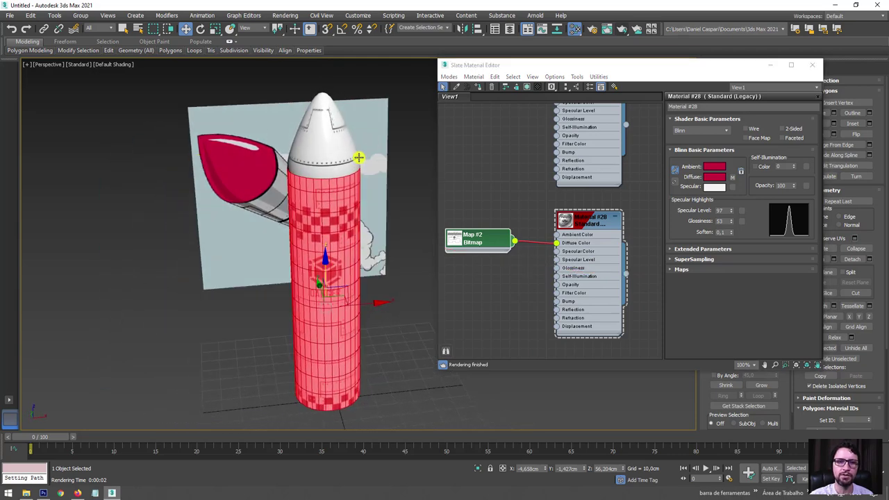
drag(658, 73, 322, 198)
click(714, 165)
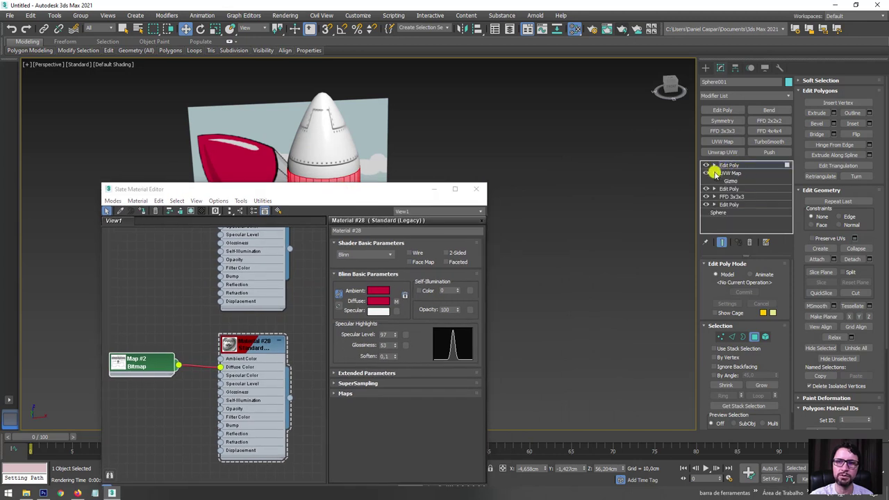
Collapse the rocket's entire modifier stack into a single Editable Poly.
click(715, 173)
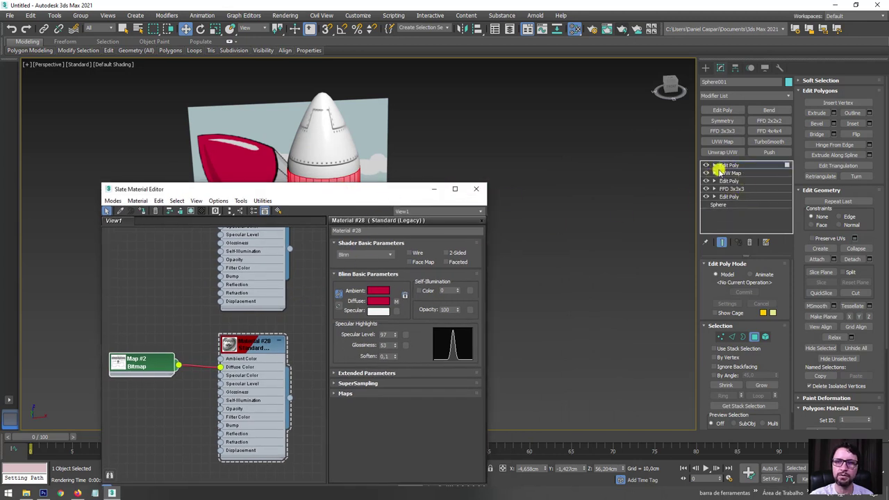
right_click(721, 166)
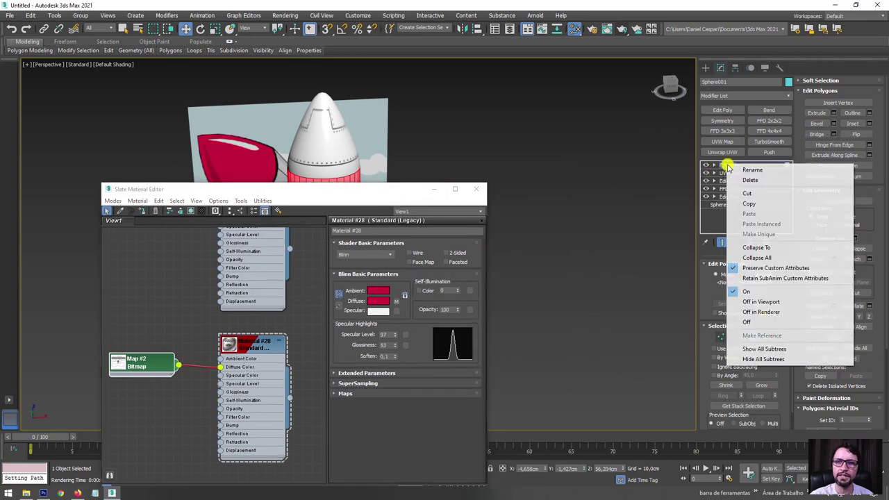
click(762, 248)
click(487, 286)
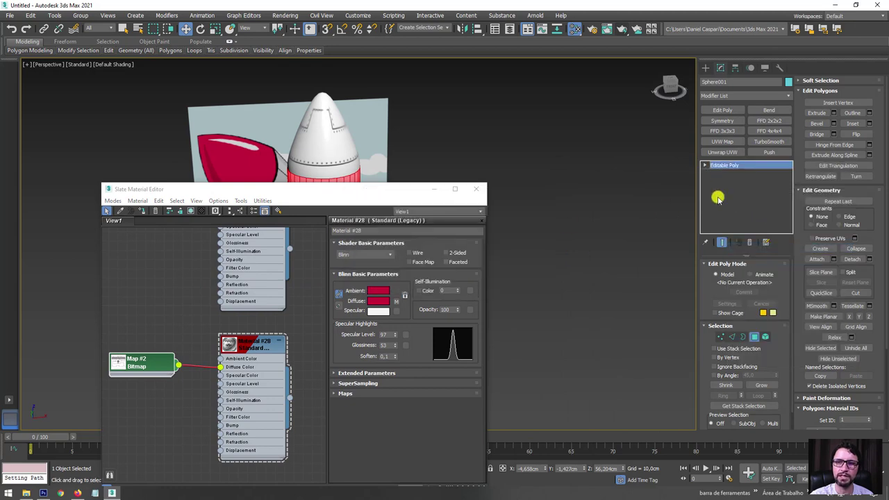
Invert the polygon selection to the nose cone and apply the red Material #27 to it.
drag(409, 189, 695, 161)
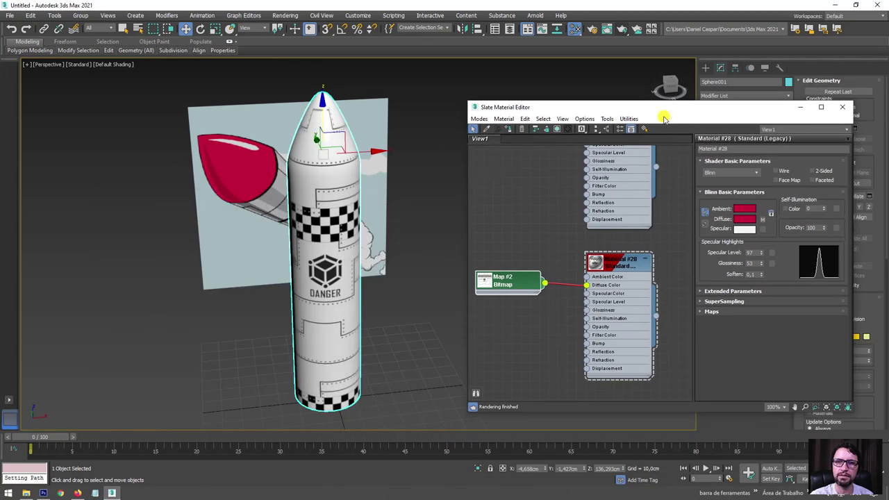
drag(663, 118, 571, 282)
mouse_move(701, 271)
mouse_down()
mouse_move(608, 283)
mouse_move(634, 276)
mouse_up()
click(754, 274)
key(z)
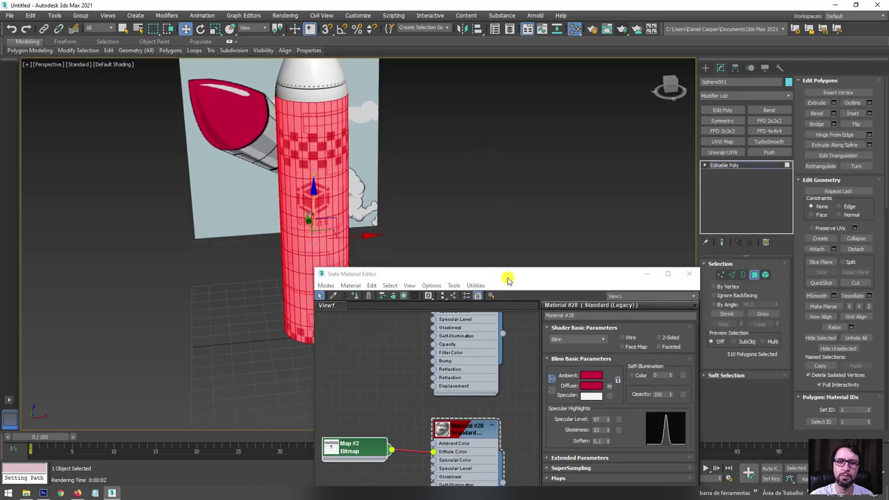
drag(507, 280, 623, 266)
scroll(452, 202, down, 2)
key(ctrl+i)
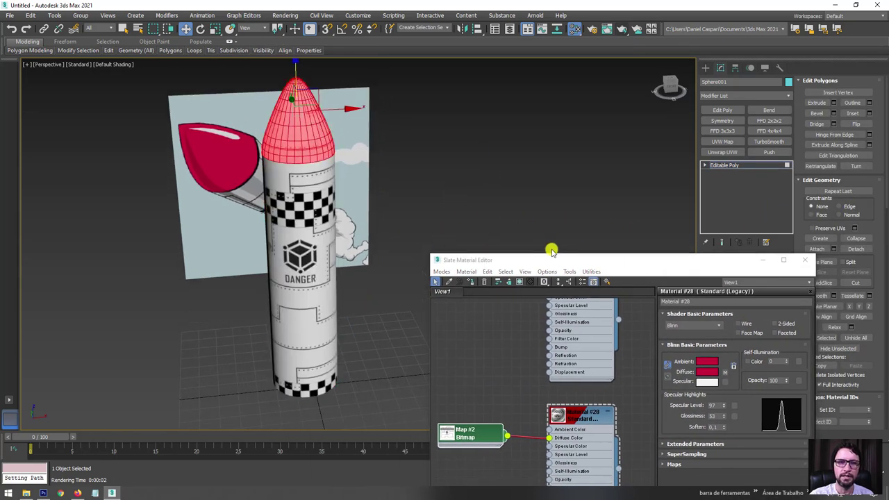
middle_drag(408, 145, 409, 174)
drag(619, 262, 612, 88)
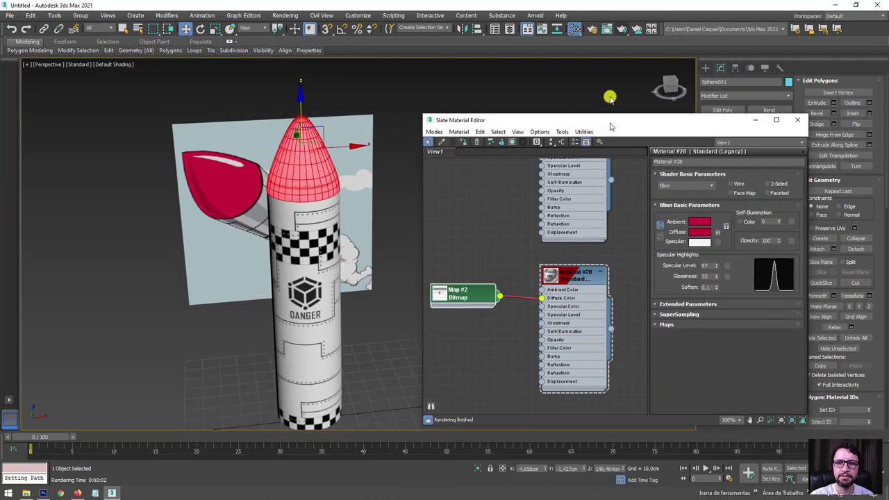
middle_drag(489, 172, 479, 248)
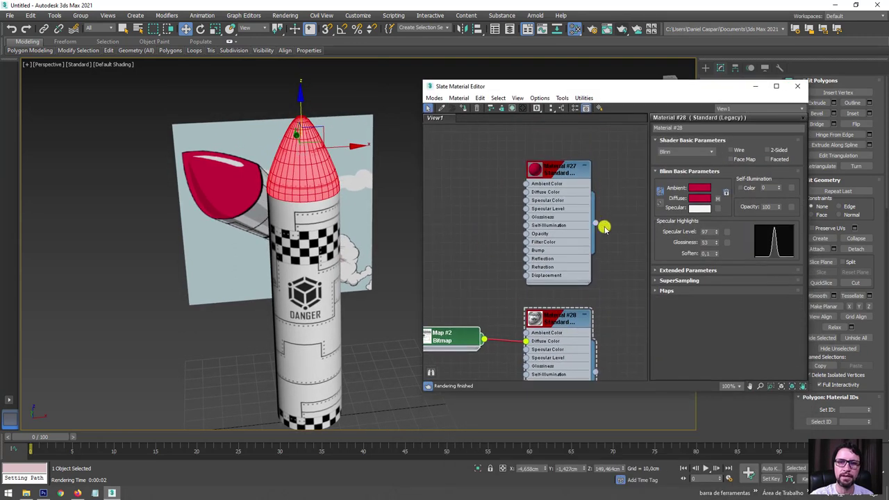
drag(596, 224, 323, 171)
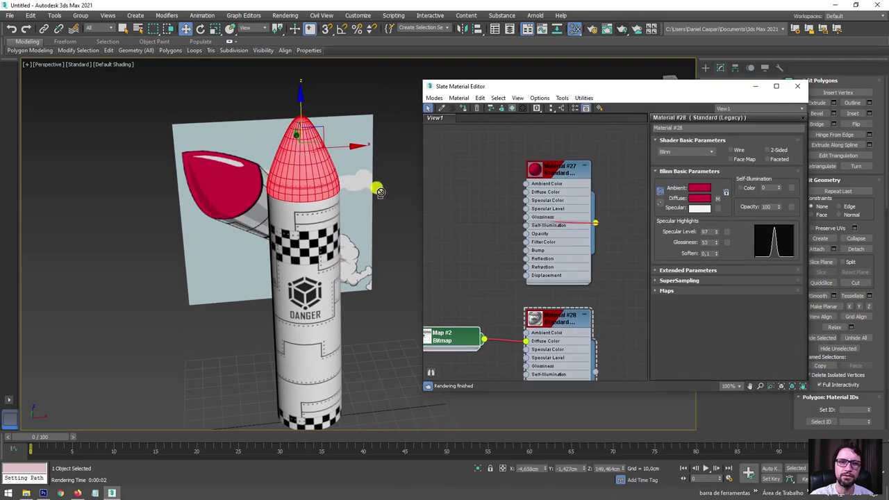
Exit polygon level, deselect the rocket and orbit to look at its underside.
click(753, 86)
click(738, 166)
click(397, 252)
mouse_move(397, 252)
alt+middle_down()
mouse_move(282, 235)
mouse_move(377, 248)
mouse_move(290, 257)
mouse_move(379, 252)
mouse_move(488, 174)
mouse_move(564, 157)
mouse_move(468, 146)
mouse_move(476, 116)
mouse_move(496, 109)
mouse_move(498, 145)
mouse_move(452, 248)
alt+middle_up()
scroll(406, 179, up, 3)
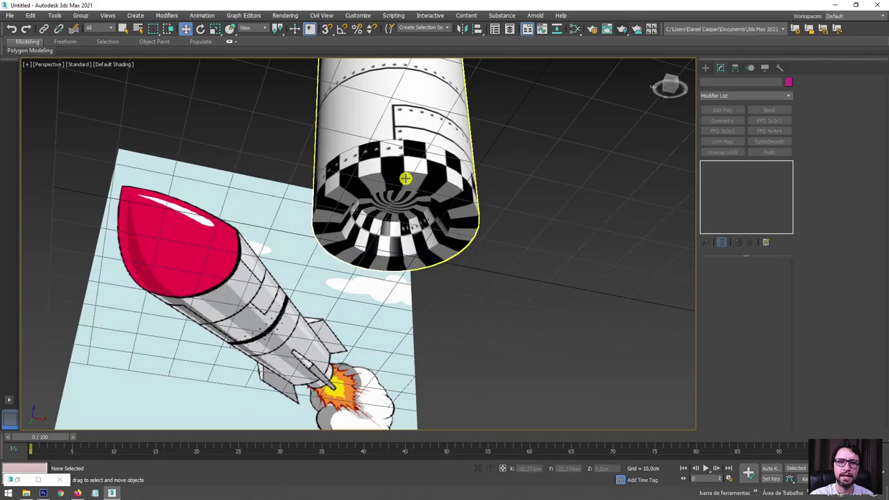
Create a new Standard material, Material #40, with a black diffuse colour.
click(576, 28)
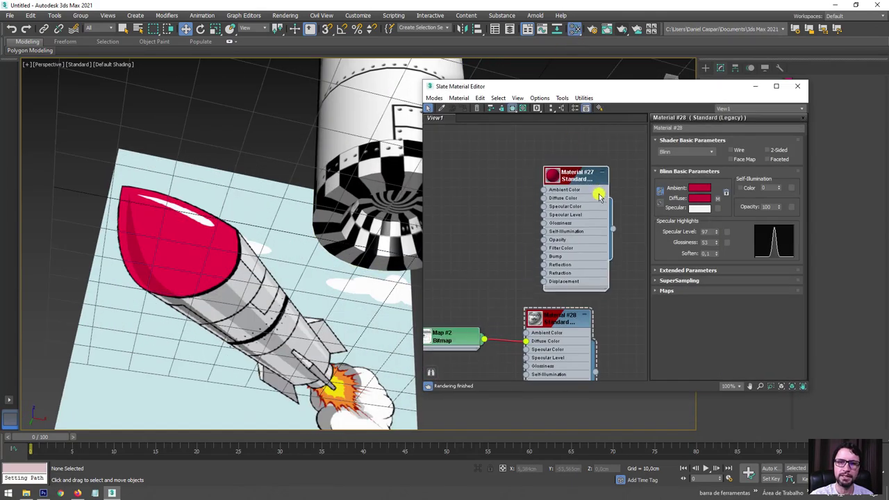
drag(600, 197, 620, 210)
click(495, 153)
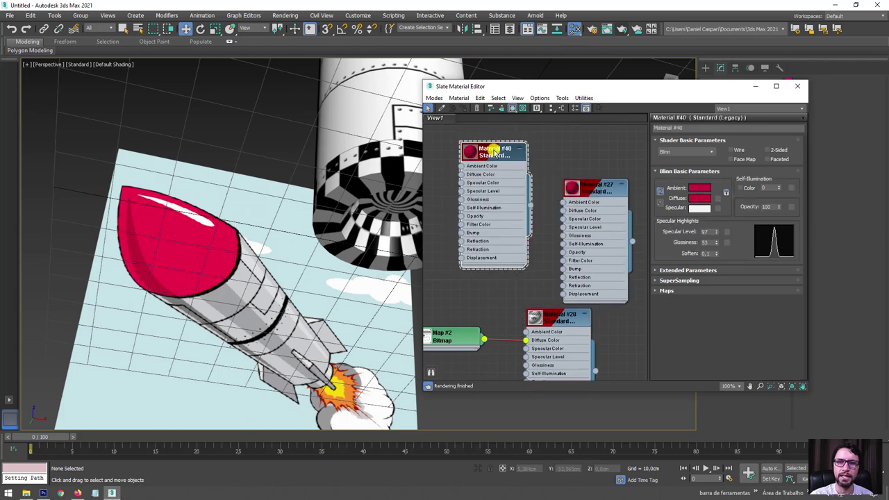
click(697, 199)
drag(327, 107, 295, 107)
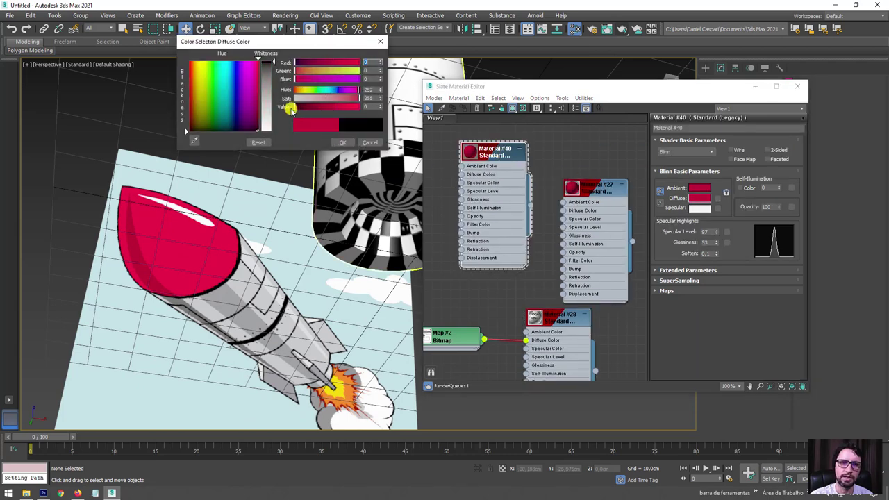
click(341, 143)
scroll(287, 185, up, 2)
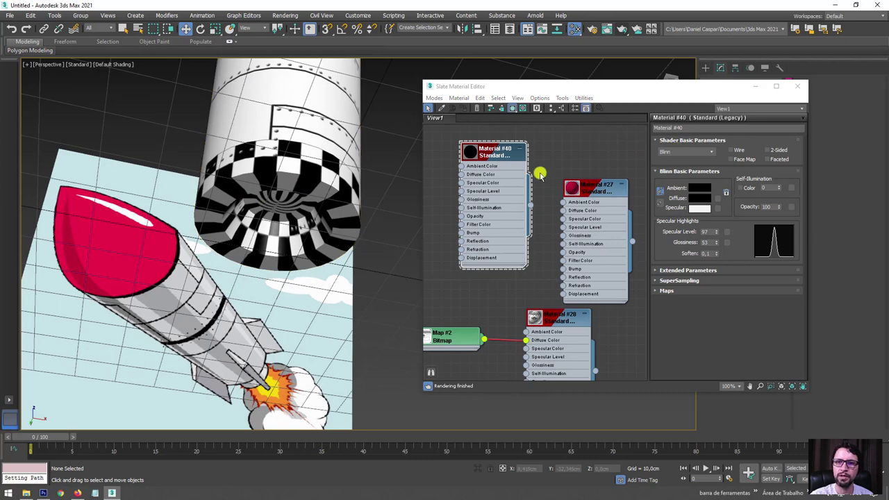
Select the bottom cap polygons by growing twice from its centre vertex.
click(356, 201)
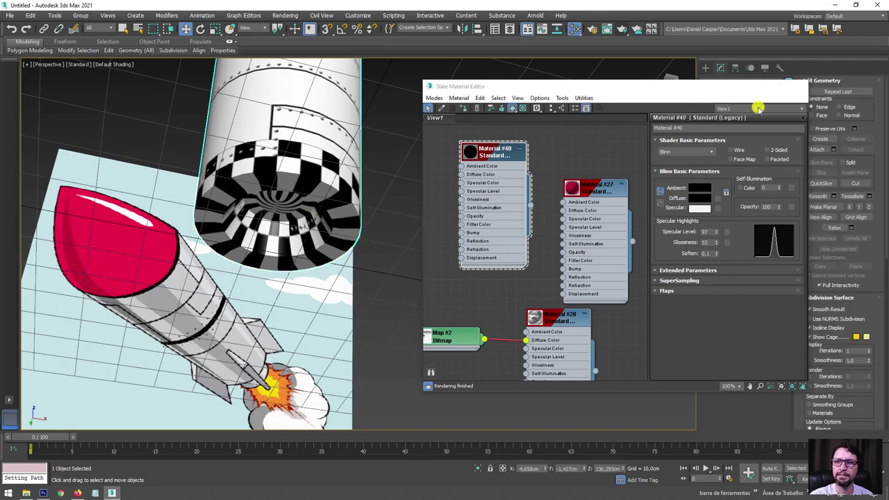
click(755, 86)
key(1)
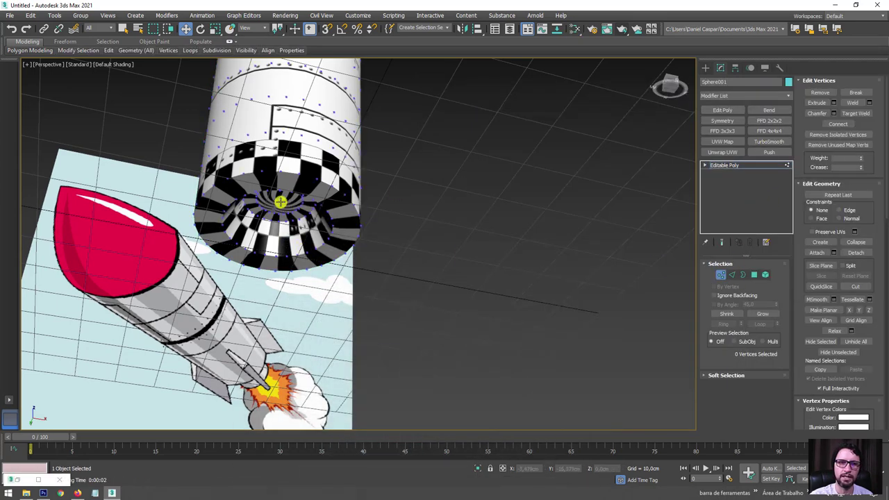
click(280, 201)
ctrl+click(755, 275)
click(762, 314)
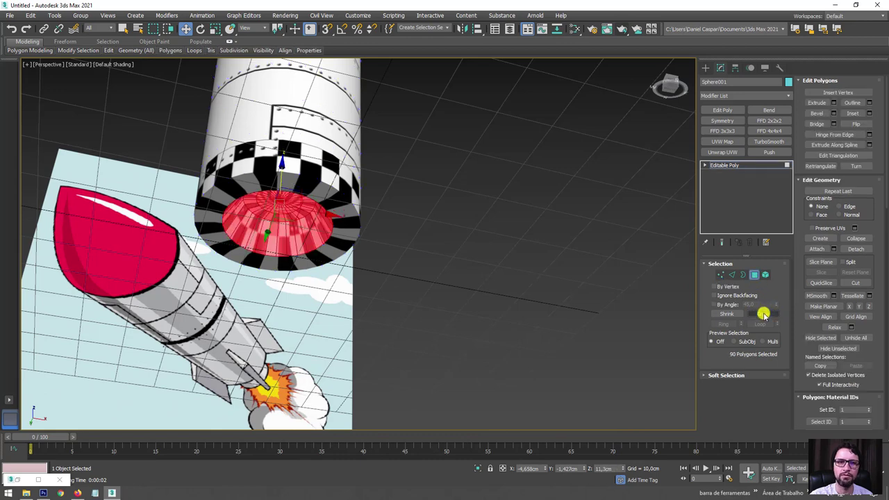
click(762, 314)
alt+middle_drag(446, 255, 512, 59)
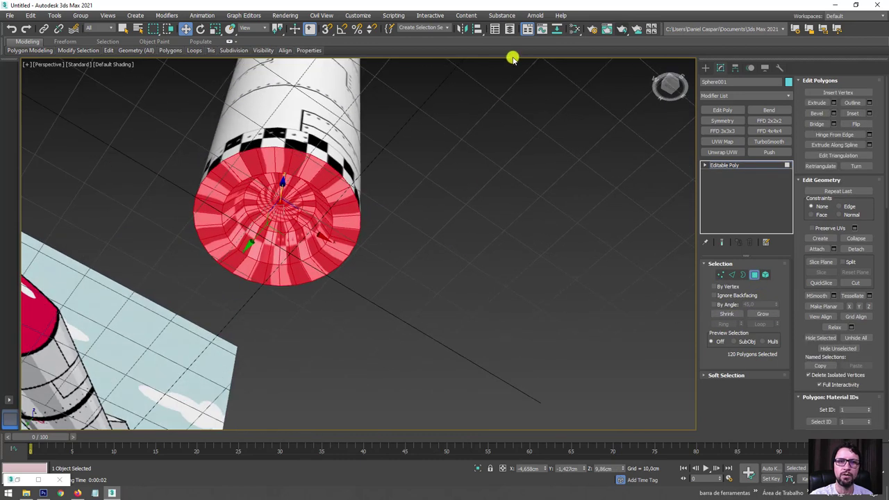
Drag black Material #40 onto the selected bottom cap polygons, then deselect them.
click(574, 28)
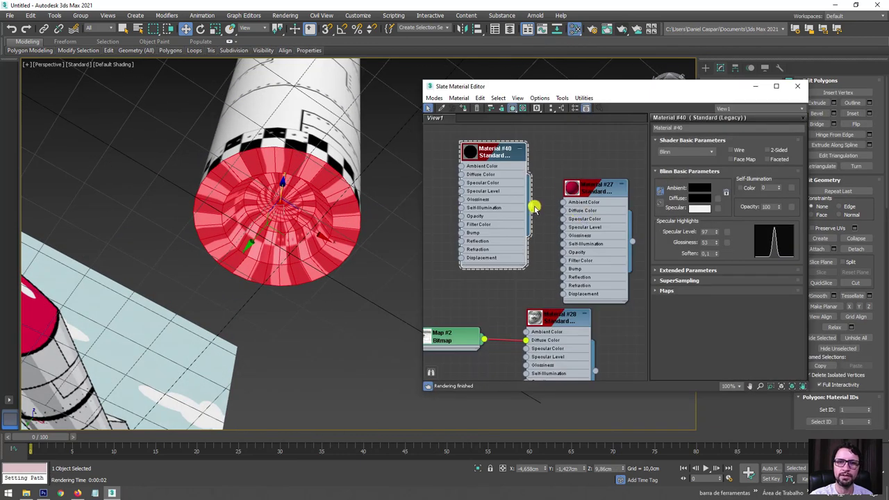
drag(530, 206, 278, 206)
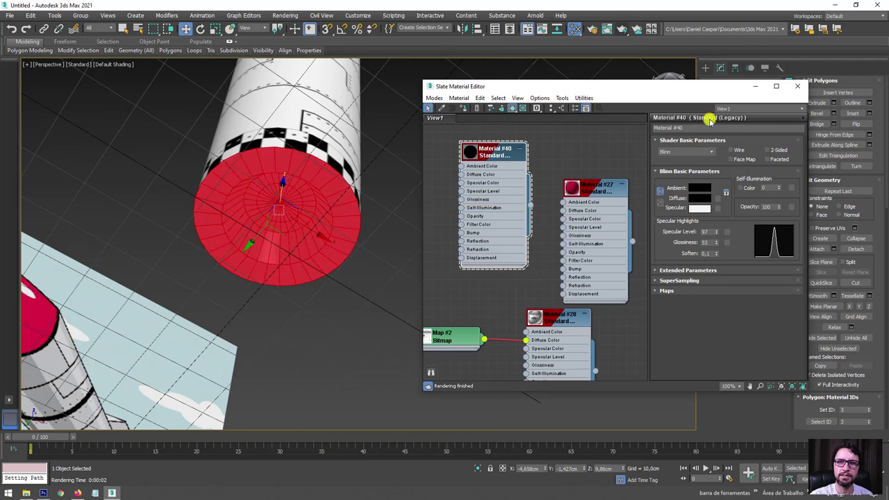
click(754, 89)
click(672, 169)
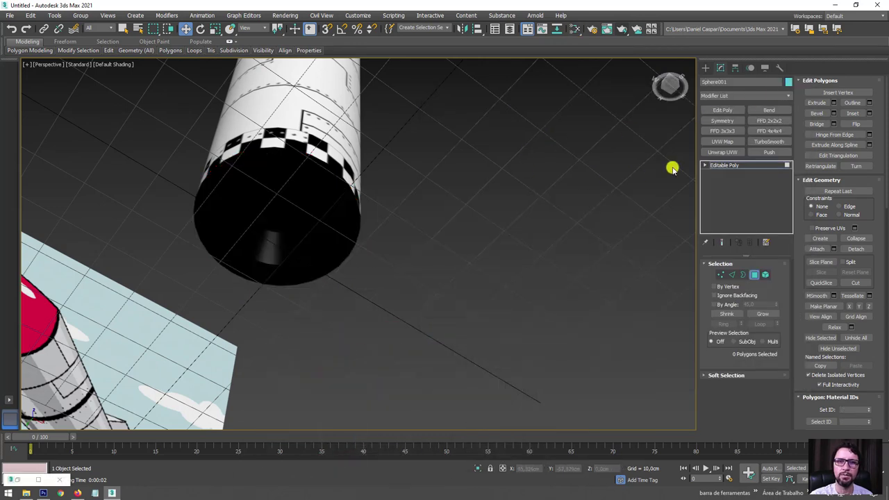
click(722, 167)
Orbit around to review the rocket's side, then switch to the front view.
scroll(520, 143, down, 5)
alt+middle_drag(520, 143, 477, 252)
scroll(450, 169, up, 6)
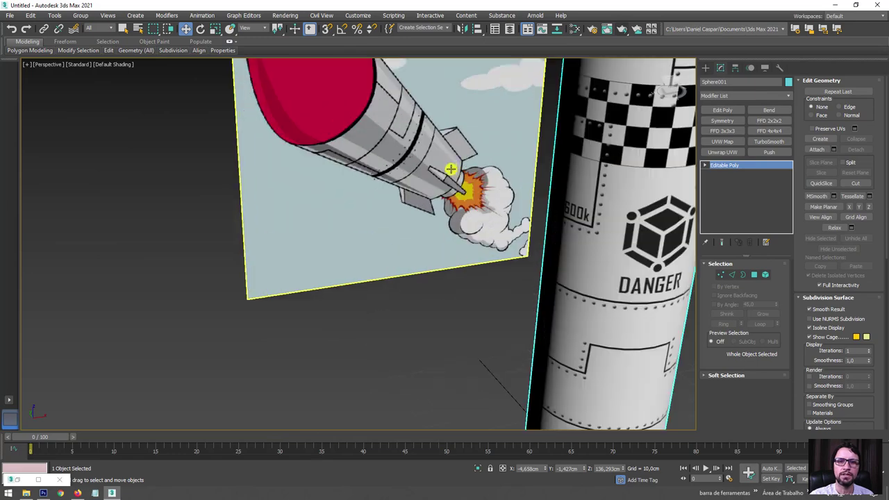
scroll(480, 190, down, 10)
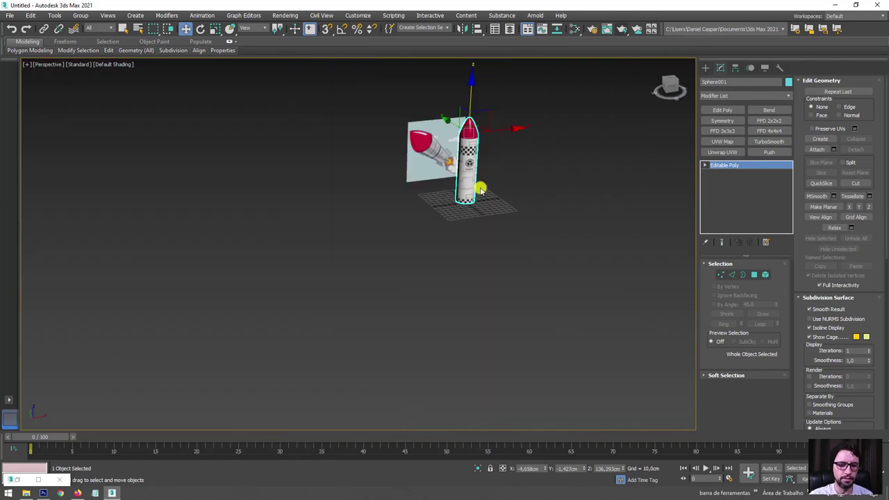
key(f)
scroll(479, 191, down, 1)
scroll(462, 205, down, 3)
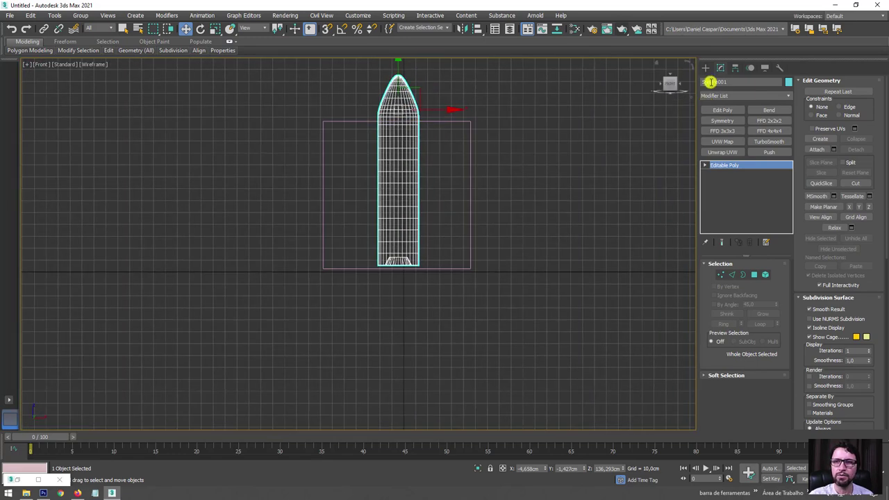
click(705, 67)
Draw a test box beside the rocket and inspect it in perspective view.
click(726, 123)
scroll(421, 246, up, 1)
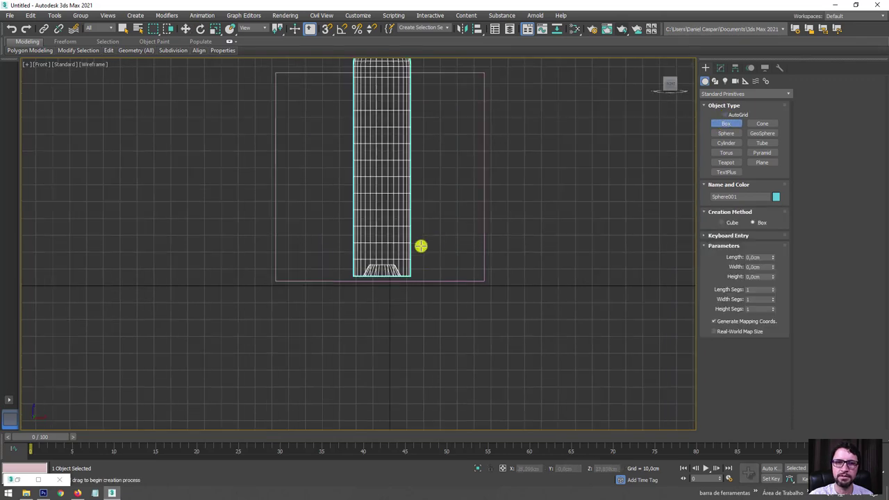
scroll(421, 246, up, 2)
mouse_move(433, 206)
mouse_down()
mouse_move(479, 276)
mouse_move(532, 302)
mouse_up()
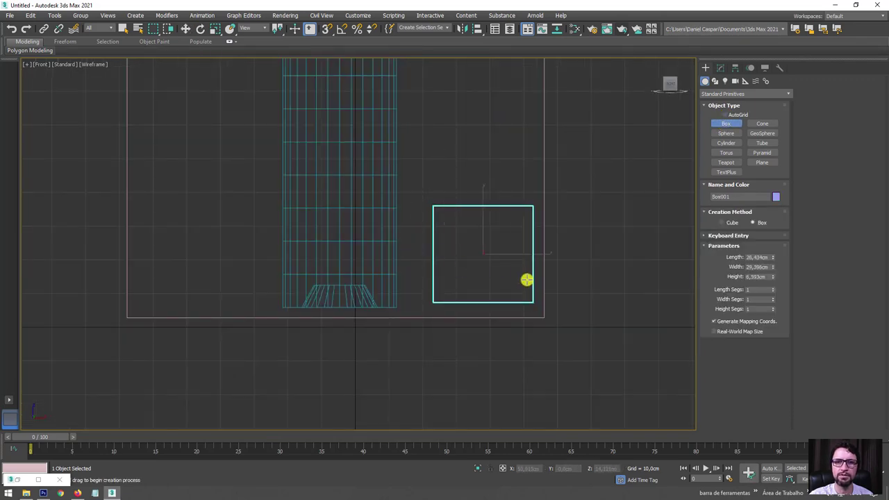
click(526, 280)
key(w)
scroll(542, 155, down, 2)
mouse_move(542, 155)
alt+middle_down()
mouse_move(537, 190)
mouse_move(510, 211)
mouse_move(506, 289)
mouse_move(407, 259)
alt+middle_up()
key(p)
scroll(480, 259, up, 3)
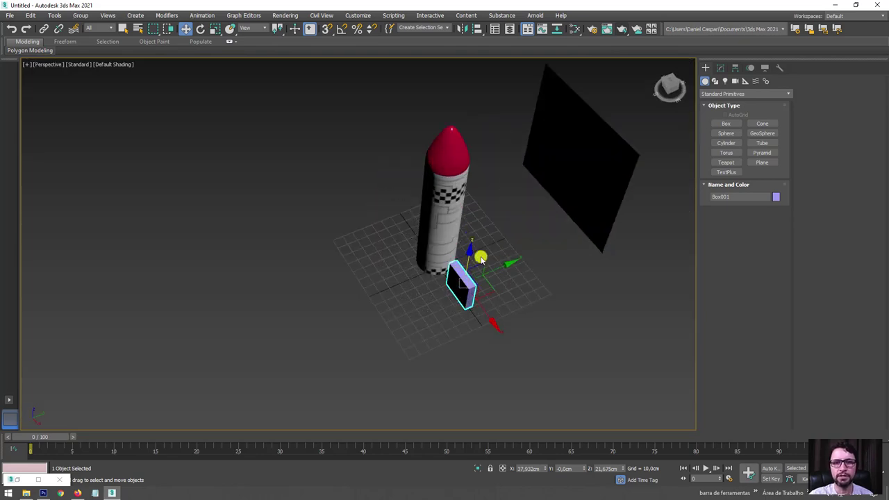
mouse_move(481, 259)
alt+middle_down()
mouse_move(389, 260)
mouse_move(430, 275)
alt+middle_up()
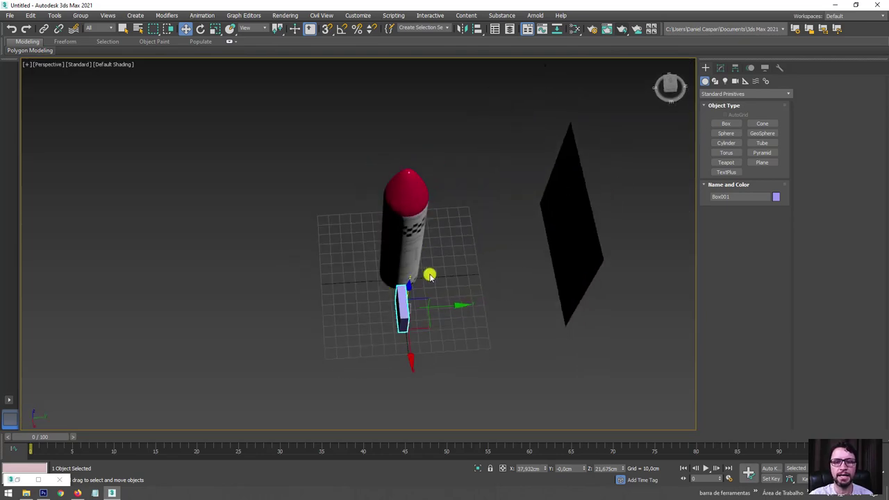
Delete the test box and draw a flat box next to the rocket in Top view.
key(Delete)
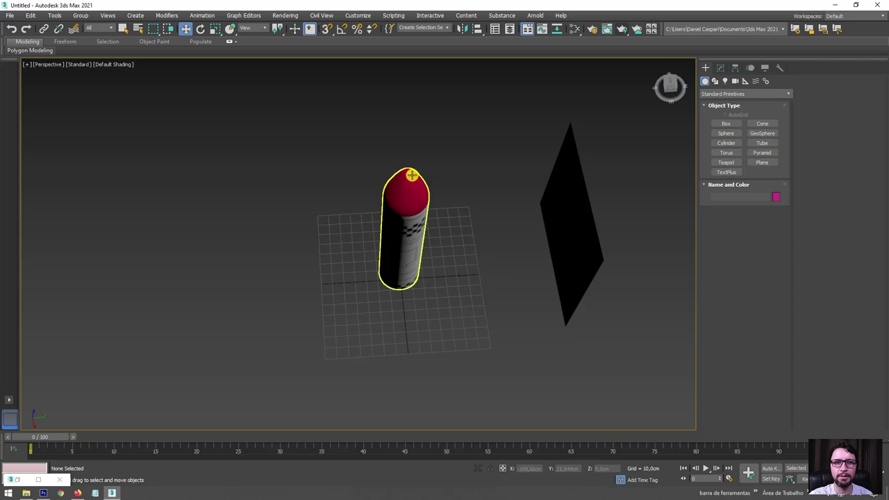
key(t)
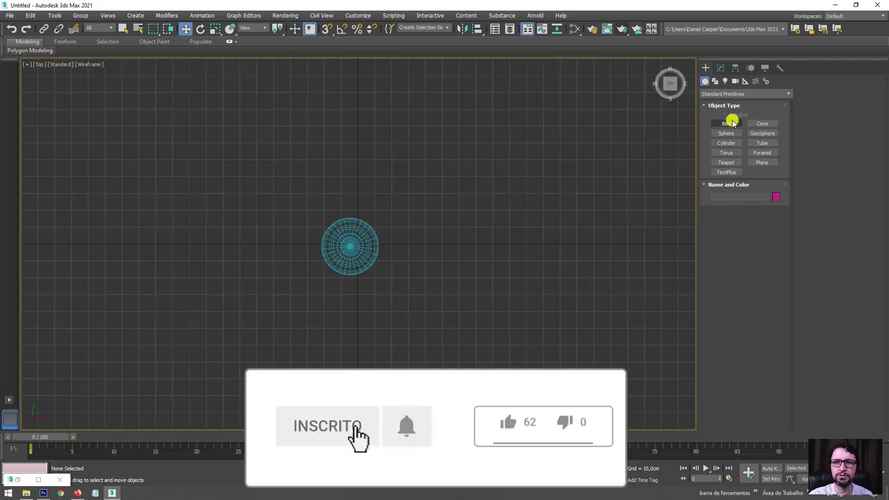
click(726, 124)
mouse_move(377, 241)
mouse_down()
mouse_move(434, 250)
mouse_move(434, 238)
mouse_up()
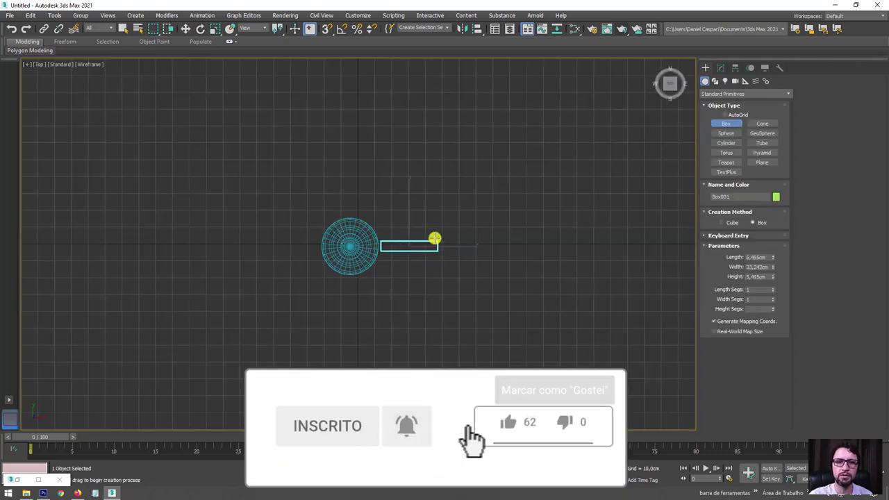
click(435, 221)
key(w)
key(p)
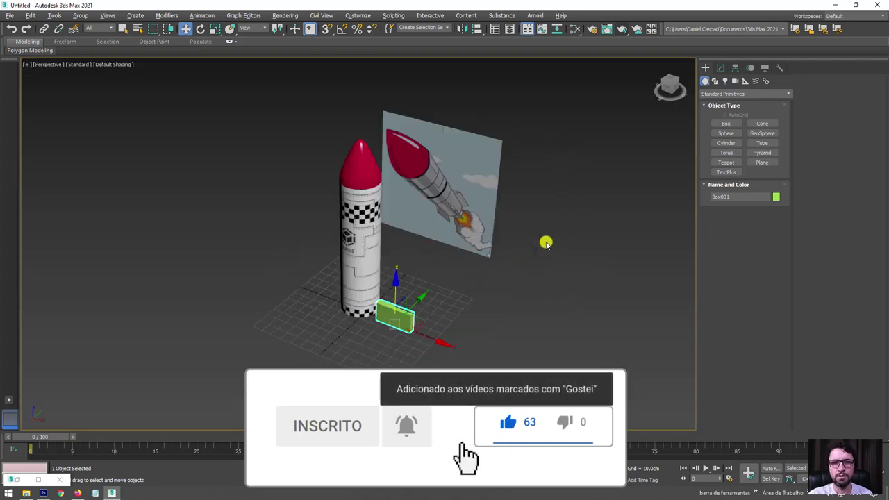
Align Box001's X, Y and Z positions pivot-to-pivot with the rocket.
click(476, 28)
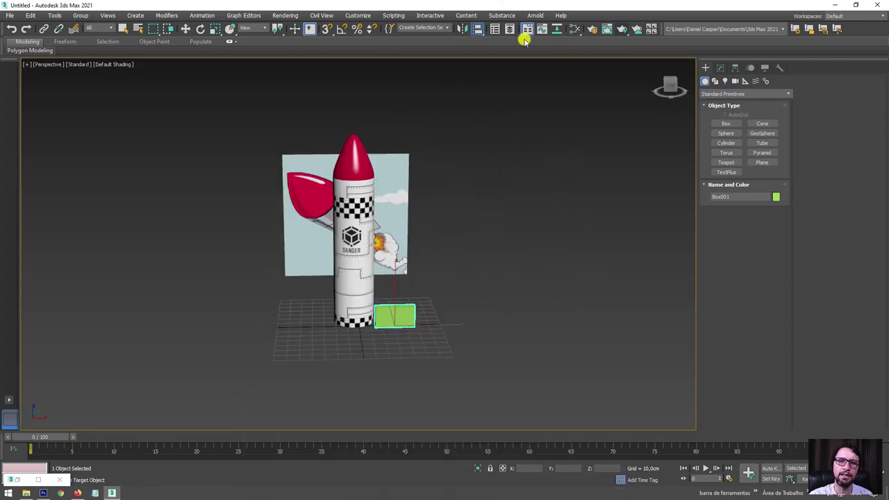
click(364, 228)
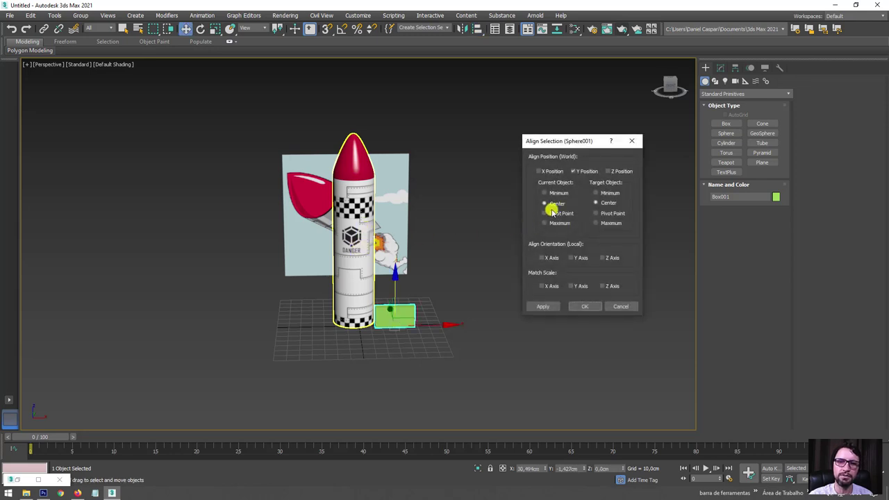
click(569, 171)
click(574, 171)
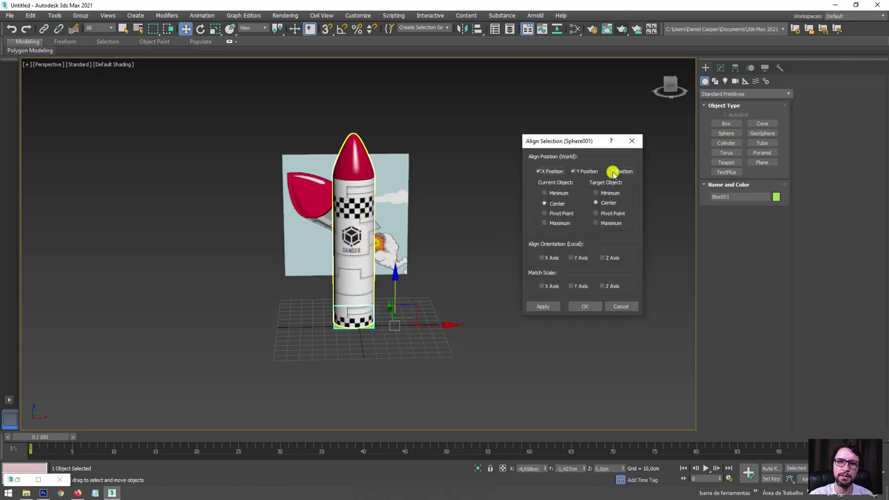
click(611, 171)
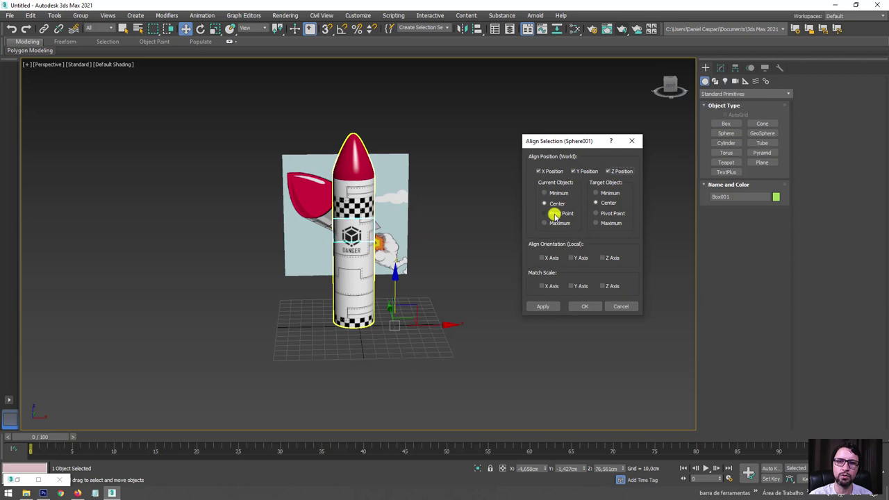
click(554, 214)
click(596, 214)
click(586, 306)
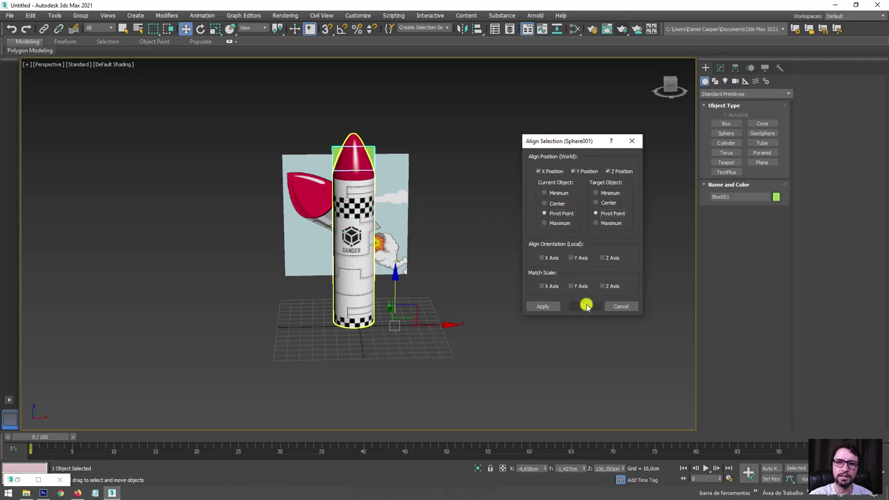
scroll(417, 174, up, 2)
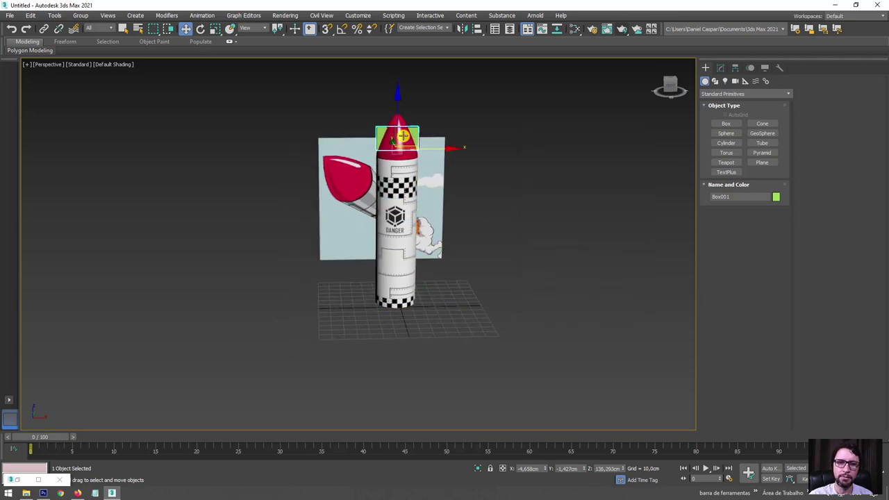
scroll(463, 141, up, 3)
alt+middle_drag(500, 152, 463, 160)
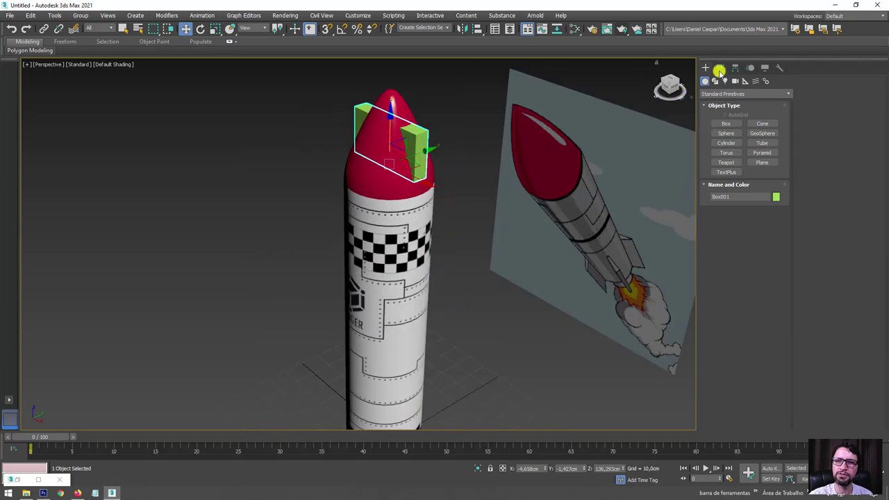
Add Edit Poly and move the box's outer vertices outward and down to the base.
click(720, 68)
click(723, 110)
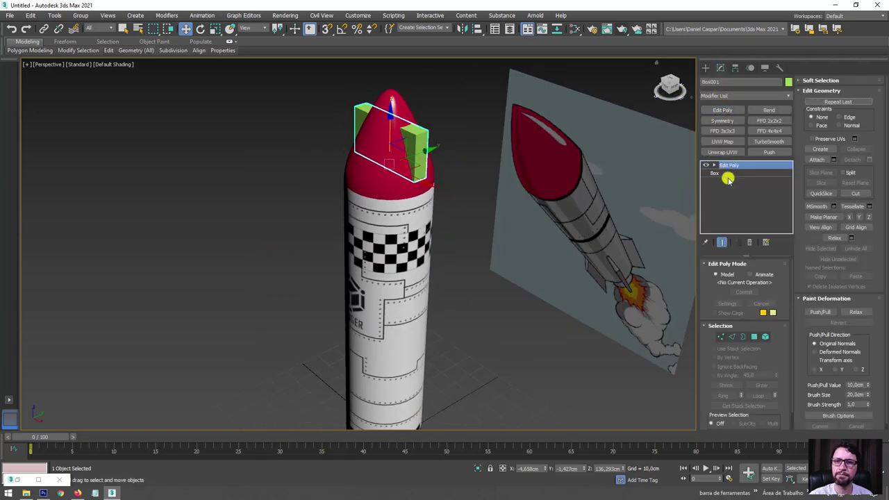
click(715, 165)
click(729, 173)
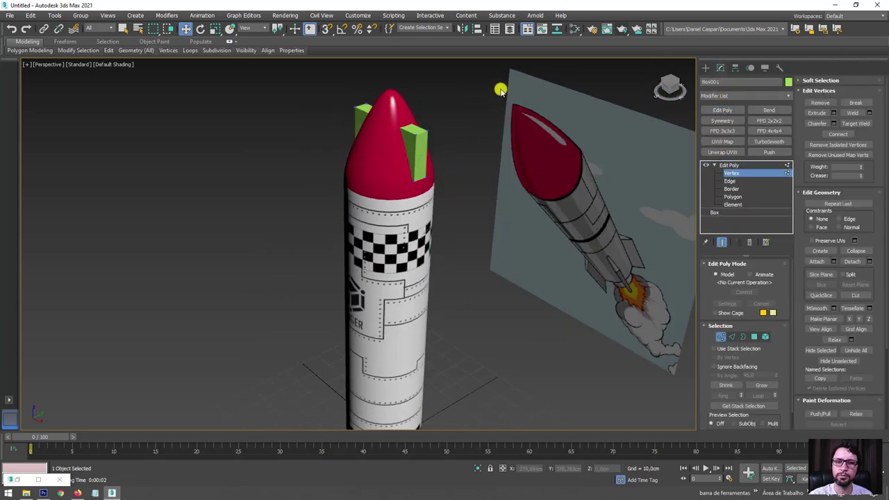
drag(229, 230, 230, 229)
alt+middle_drag(230, 229, 443, 152)
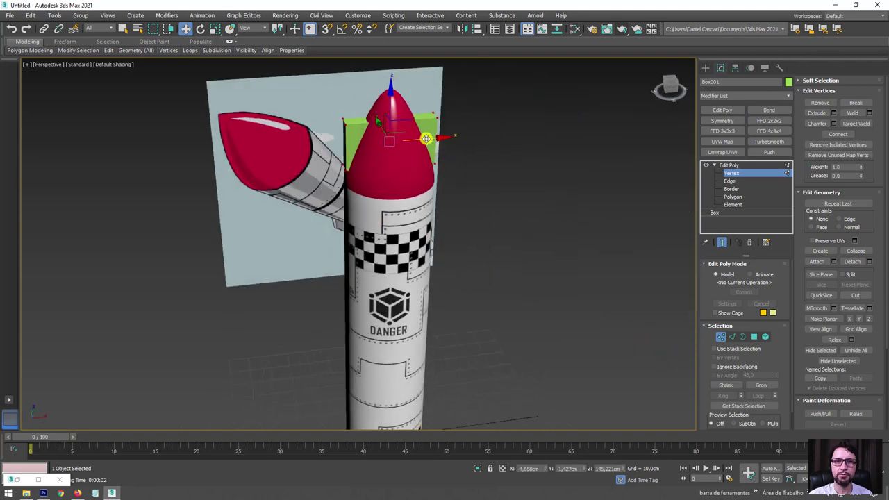
mouse_move(426, 138)
mouse_down()
mouse_move(504, 125)
mouse_move(522, 174)
mouse_up()
alt+middle_drag(521, 175, 503, 152)
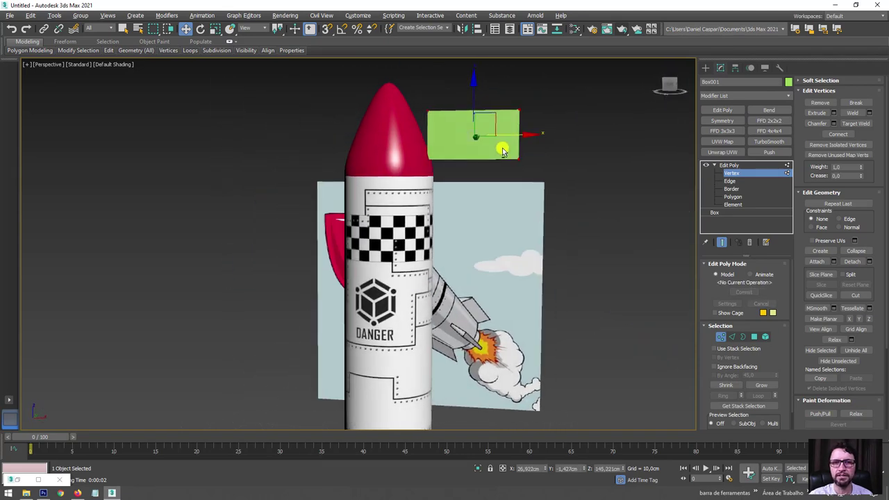
drag(476, 90, 476, 367)
middle_drag(476, 368, 476, 139)
drag(476, 139, 477, 228)
mouse_move(477, 228)
alt+middle_down()
mouse_move(470, 301)
mouse_move(491, 244)
alt+middle_up()
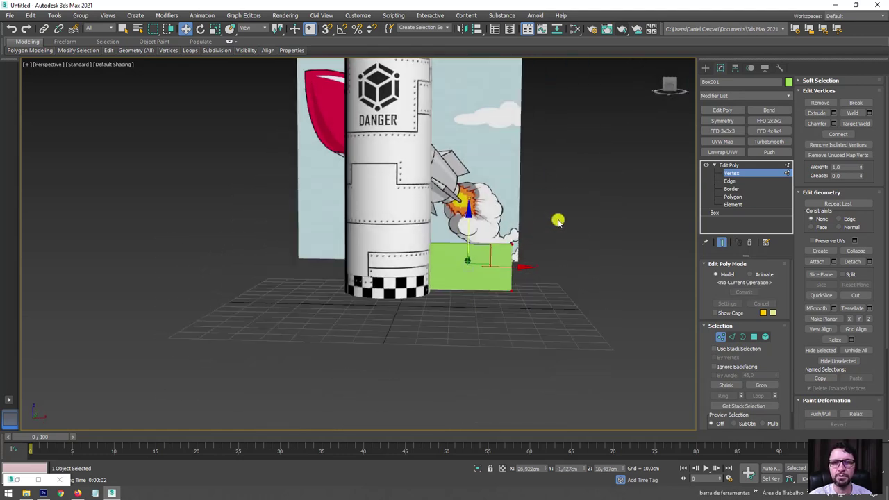
Pull the outer vertices inward and up to make the fin's outer end taller.
drag(467, 263, 509, 301)
drag(549, 268, 512, 271)
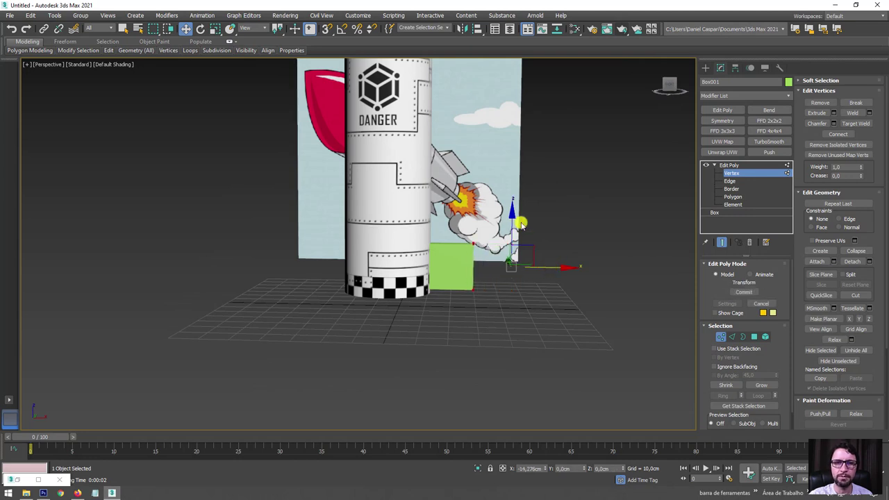
drag(520, 223, 450, 223)
drag(449, 215, 451, 182)
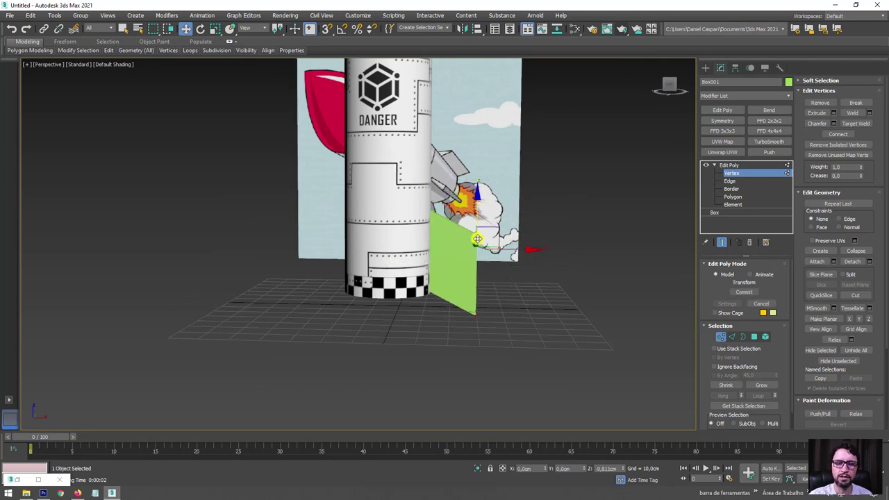
mouse_move(475, 211)
alt+middle_down()
mouse_move(402, 253)
mouse_move(431, 266)
alt+middle_up()
In Top view, scale the fin's outer end to 39% width.
key(t)
scroll(407, 250, up, 5)
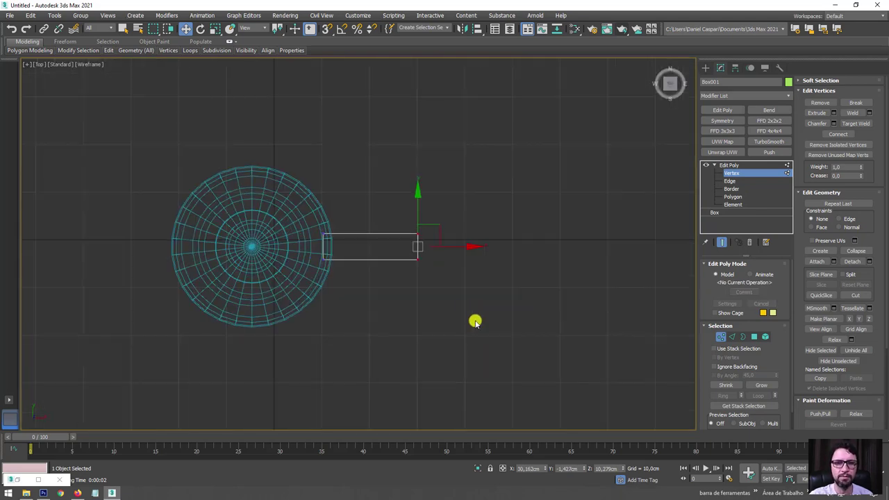
key(e)
key(r)
drag(419, 185, 424, 238)
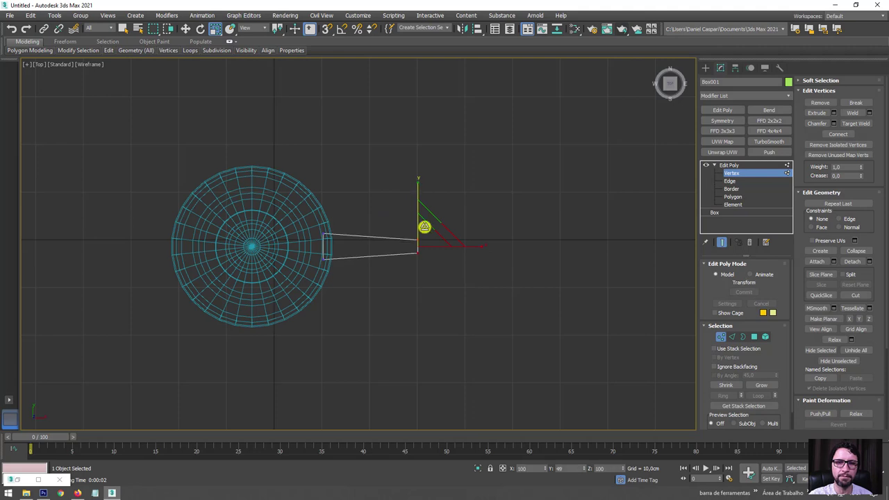
Rotate the whole fin about the rocket's centre by -87,56°.
click(725, 166)
scroll(498, 199, down, 3)
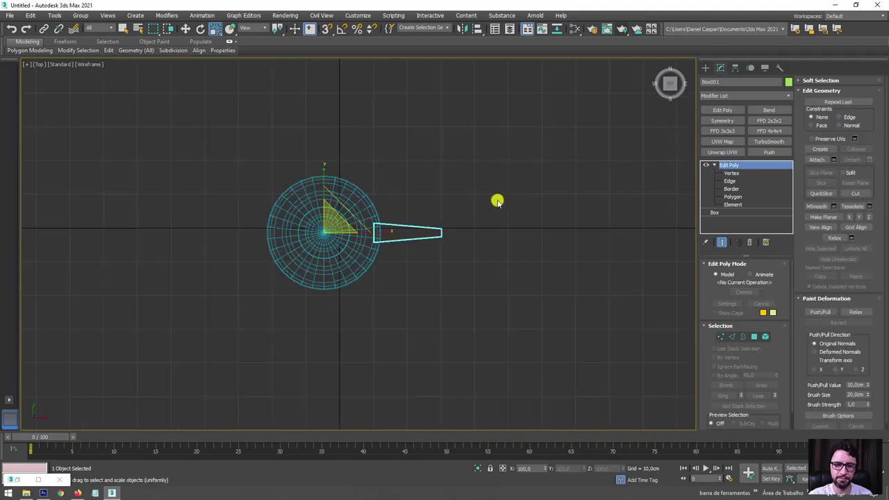
scroll(497, 198, down, 2)
scroll(447, 207, up, 2)
scroll(425, 207, up, 2)
key(e)
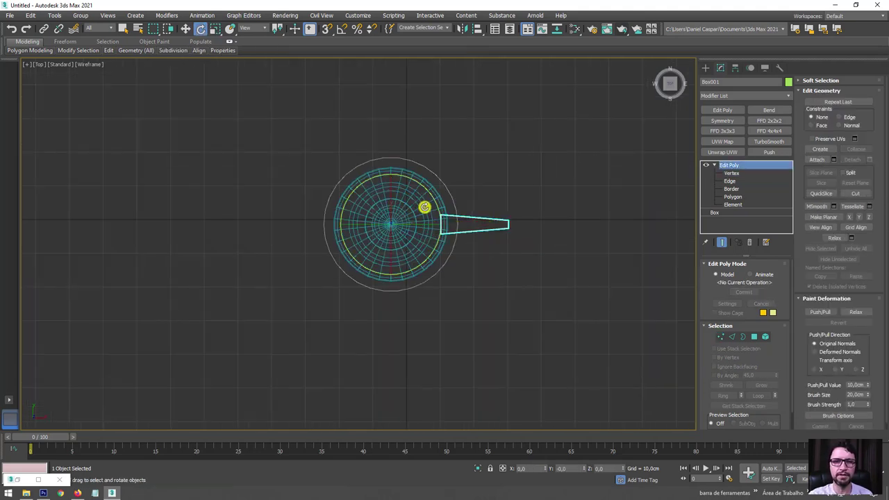
mouse_move(435, 206)
mouse_down()
mouse_move(433, 186)
mouse_move(508, 264)
mouse_up()
Turn on angle snap and Shift-rotate the fin to -90 degrees as a Copy.
key(p)
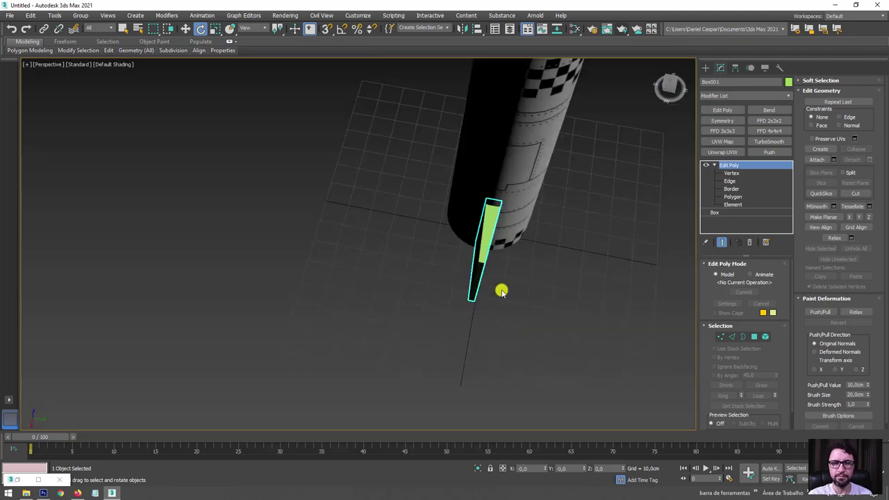
mouse_move(502, 290)
alt+middle_down()
mouse_move(569, 264)
mouse_move(458, 193)
mouse_move(430, 241)
mouse_move(435, 229)
alt+middle_up()
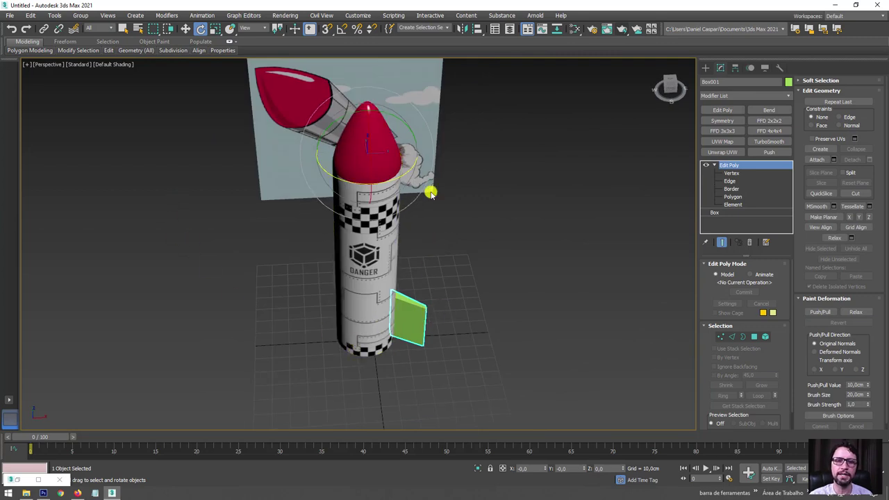
click(342, 30)
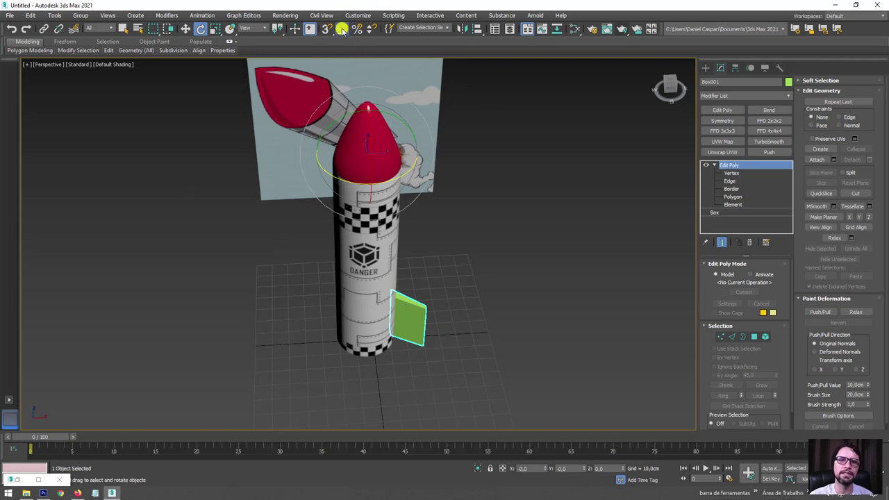
click(342, 30)
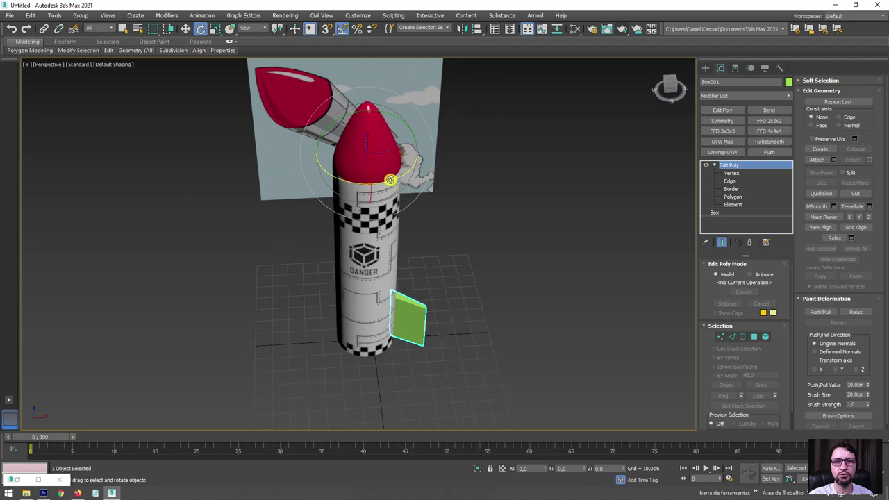
shift+drag(393, 177, 353, 193)
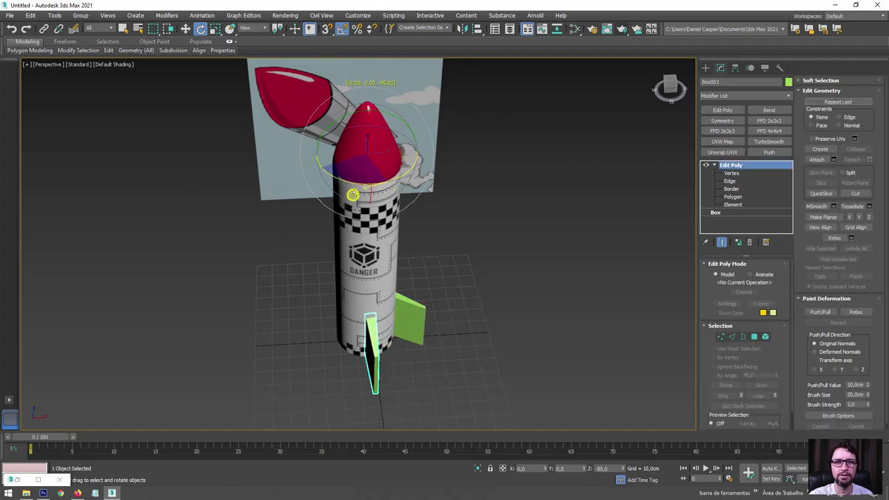
shift+drag(352, 194, 351, 196)
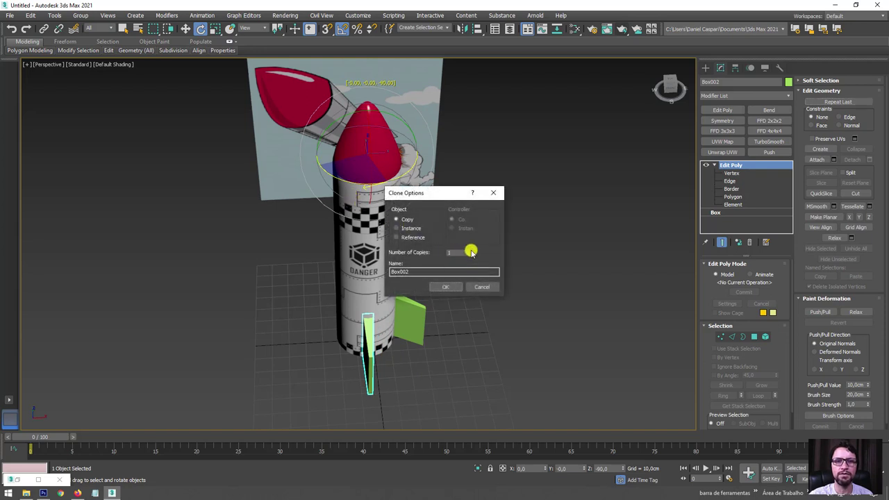
click(444, 287)
mouse_move(487, 276)
alt+middle_down()
mouse_move(469, 302)
mouse_move(373, 307)
mouse_move(391, 284)
mouse_move(476, 290)
mouse_move(510, 277)
alt+middle_up()
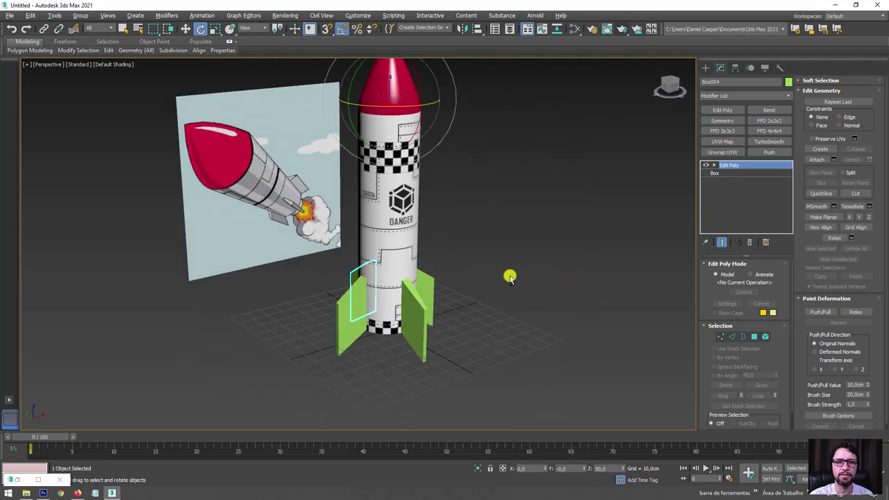
Select all four fins and assign them a duplicate of the black material.
key(ctrl+q)
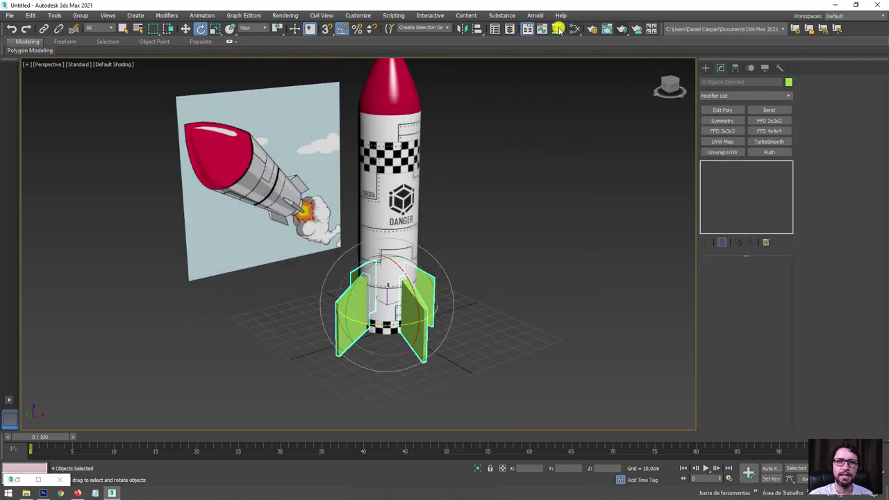
click(576, 30)
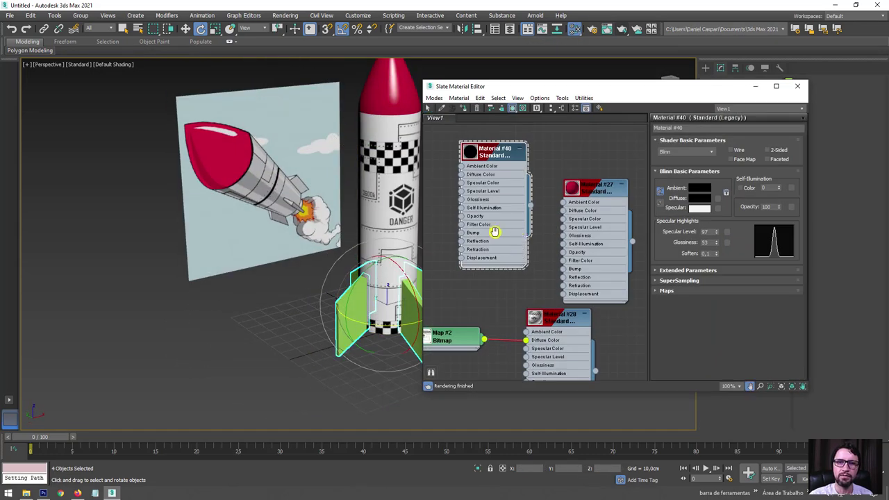
scroll(500, 166, down, 3)
mouse_move(588, 154)
shift+mouse_down()
mouse_move(508, 207)
mouse_move(517, 170)
shift+mouse_up()
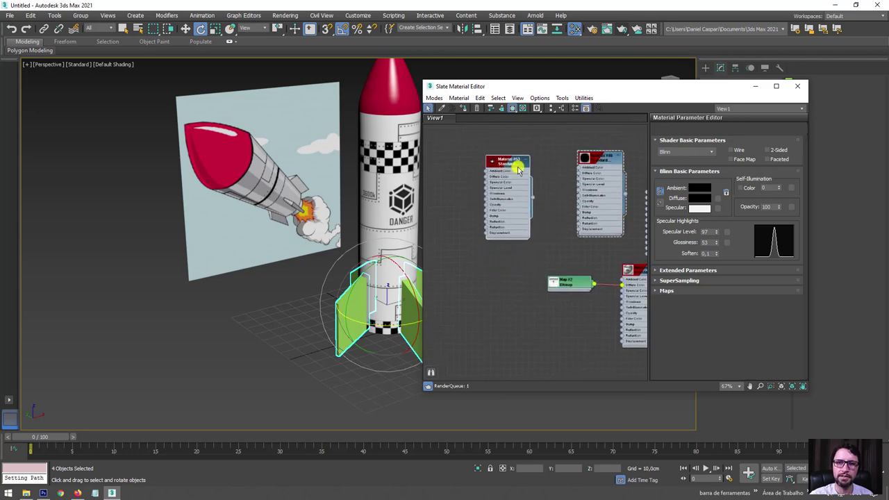
double_click(508, 163)
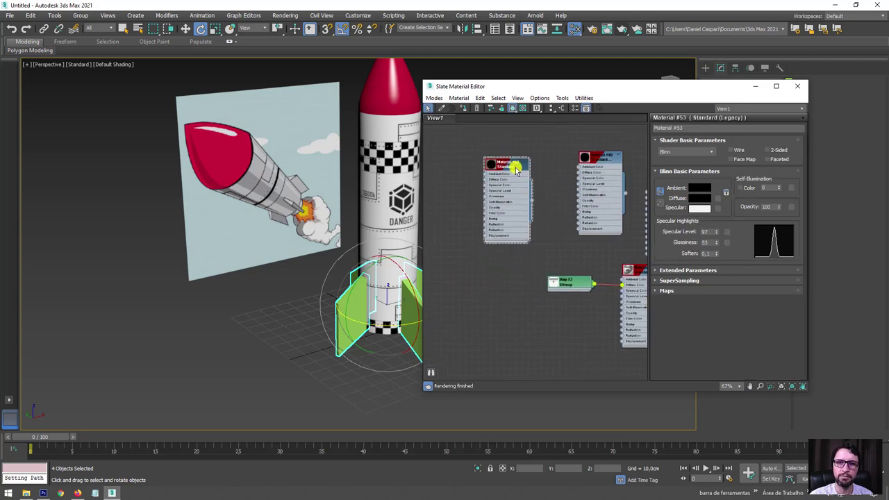
right_click(515, 170)
click(532, 182)
mouse_move(354, 296)
middle_down()
mouse_move(248, 269)
mouse_move(297, 273)
mouse_move(239, 270)
middle_up()
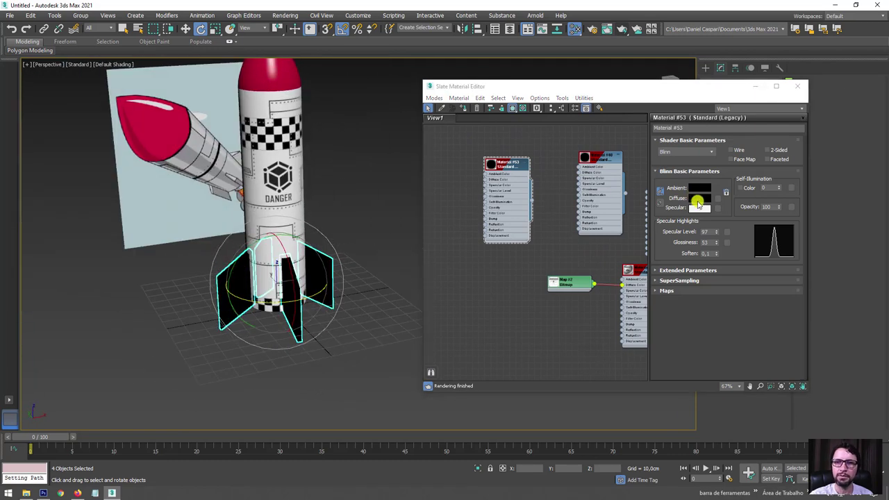
Change the copied material, Material #53, to dark grey diffuse and clear the selection.
click(698, 200)
click(311, 111)
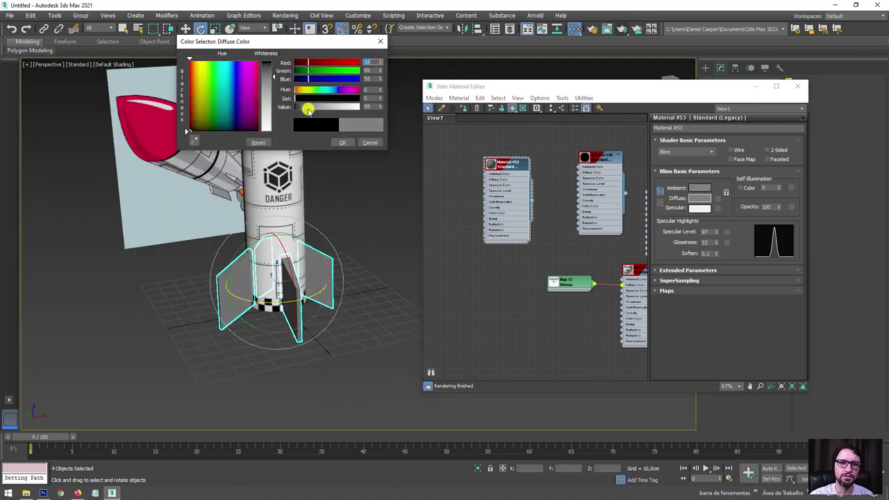
drag(309, 109, 311, 109)
click(345, 142)
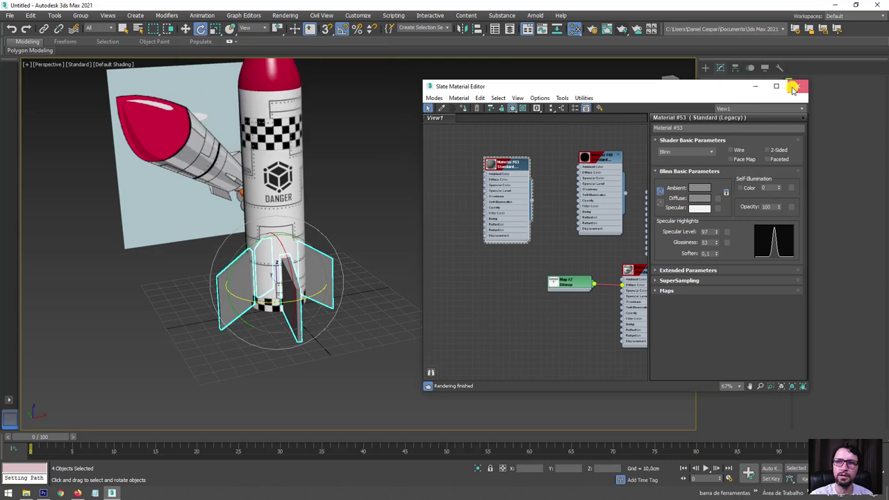
click(797, 85)
middle_drag(379, 157, 476, 210)
click(507, 208)
Attach the front, next, left and back fins to the rocket body, matching material IDs.
click(396, 227)
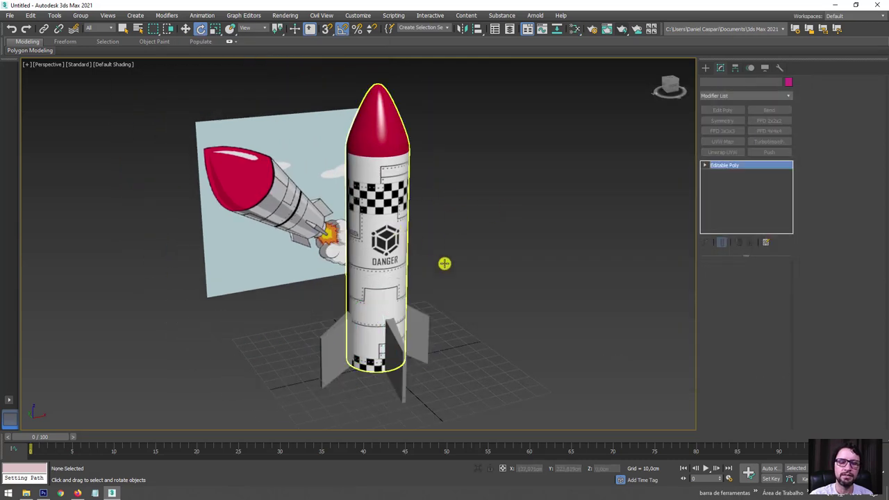
alt+middle_drag(445, 262, 458, 283)
middle_drag(487, 319, 500, 282)
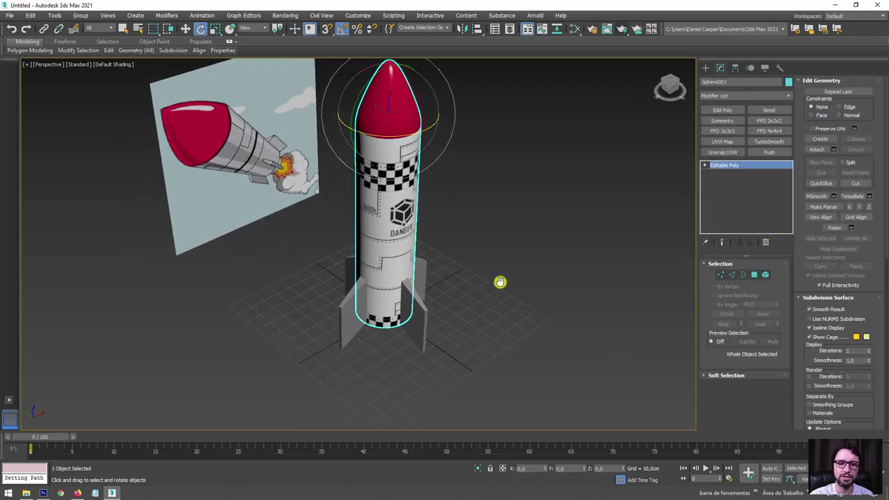
click(819, 149)
click(419, 295)
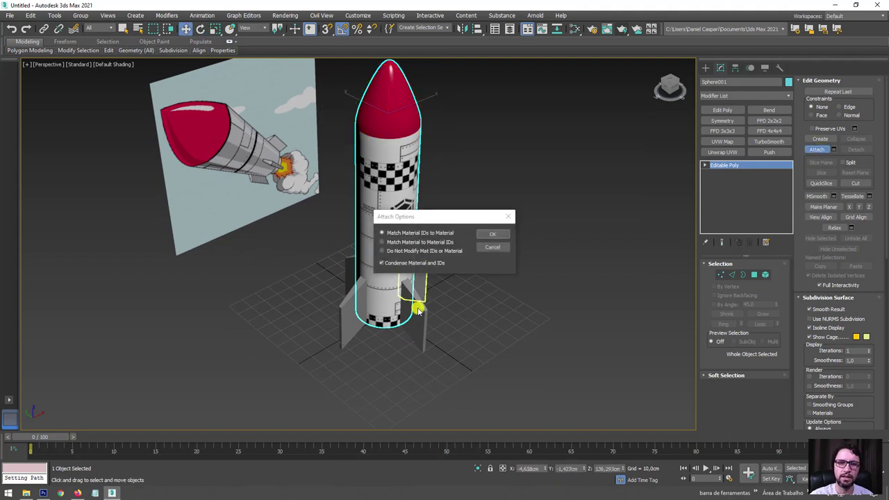
click(491, 234)
click(419, 313)
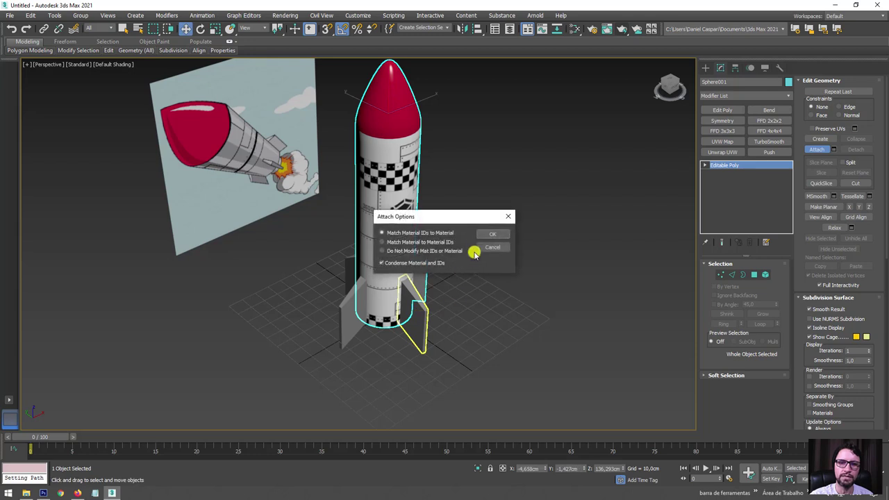
click(492, 235)
click(357, 294)
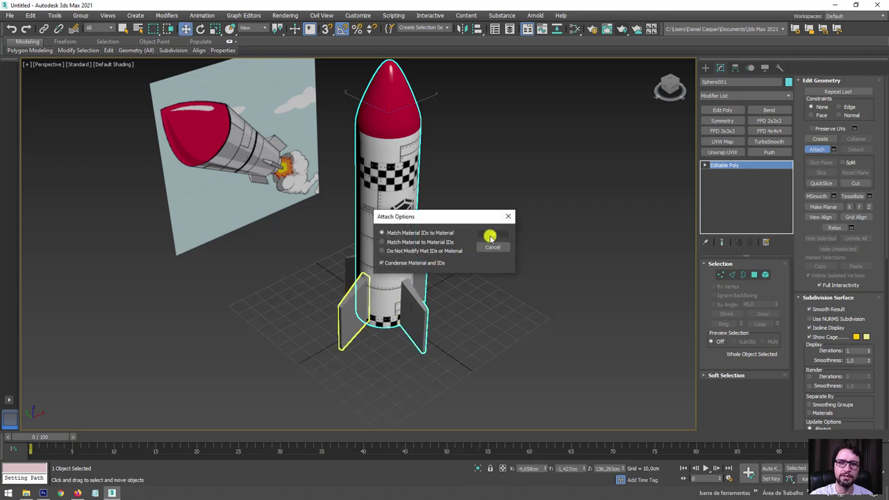
click(492, 235)
click(353, 265)
click(491, 235)
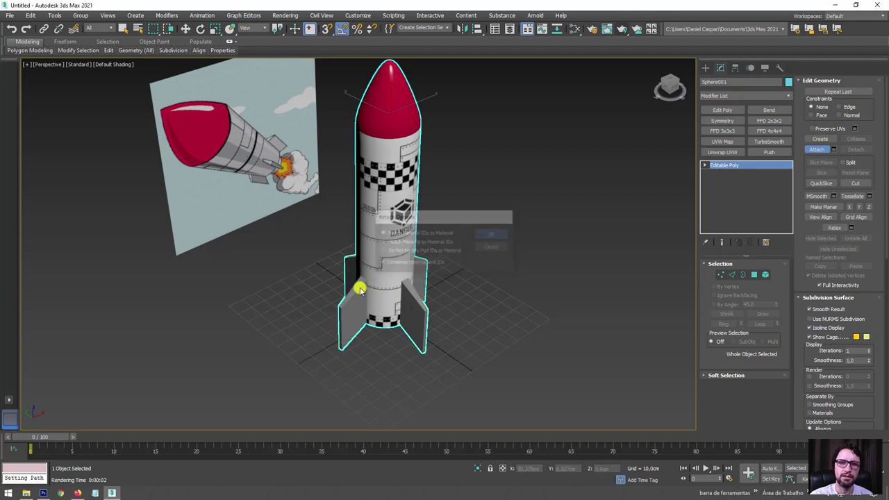
click(571, 27)
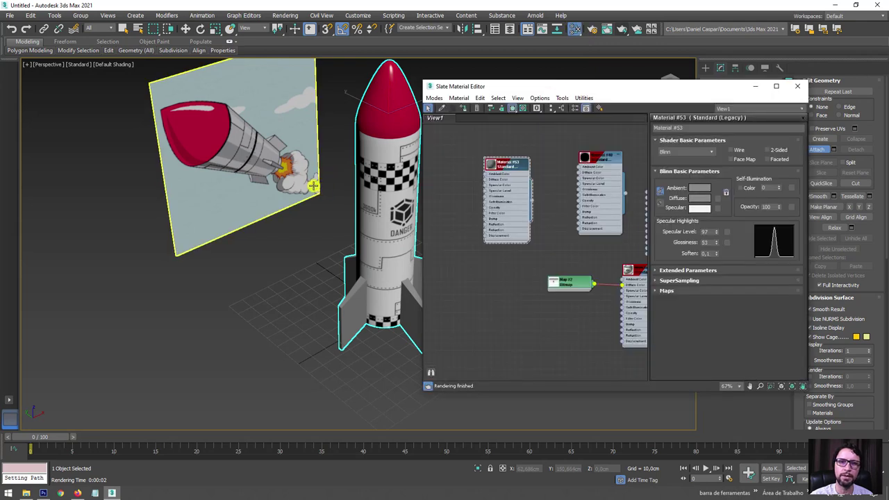
drag(513, 151, 619, 254)
key(Delete)
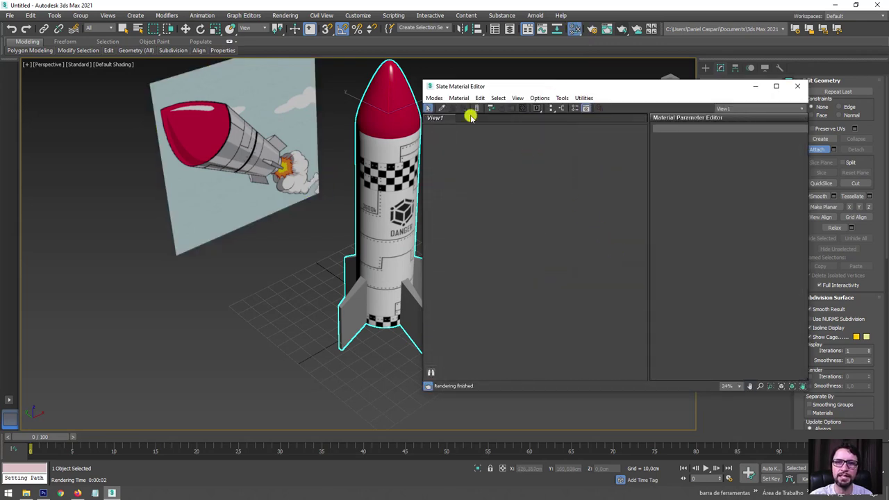
click(441, 108)
click(388, 195)
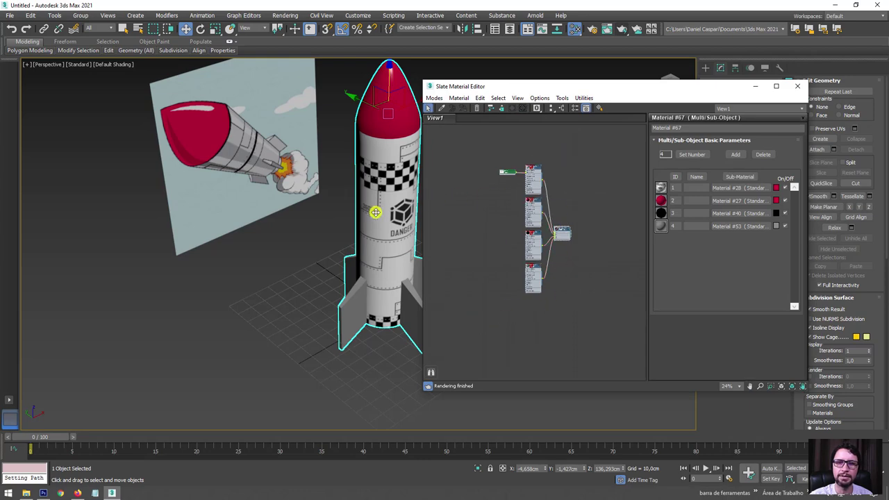
middle_drag(375, 212, 287, 224)
scroll(288, 224, up, 5)
scroll(561, 234, up, 2)
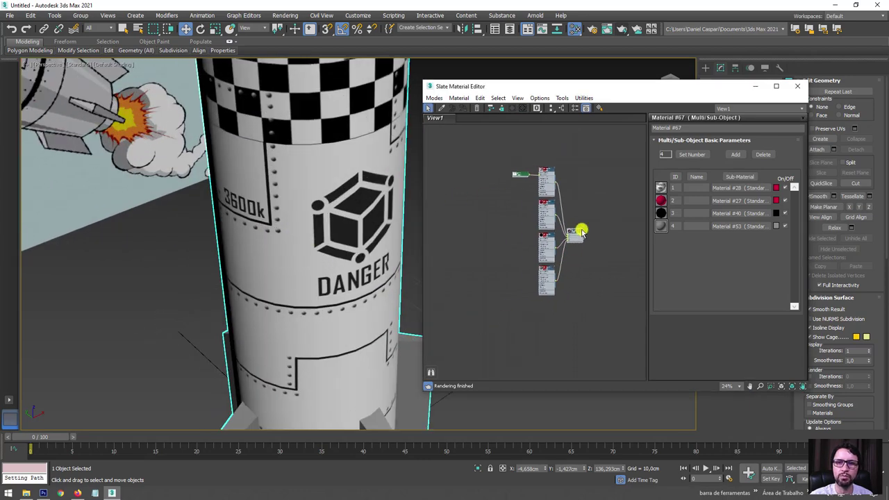
scroll(579, 229, up, 2)
scroll(564, 229, up, 3)
scroll(486, 199, up, 3)
middle_drag(500, 197, 532, 201)
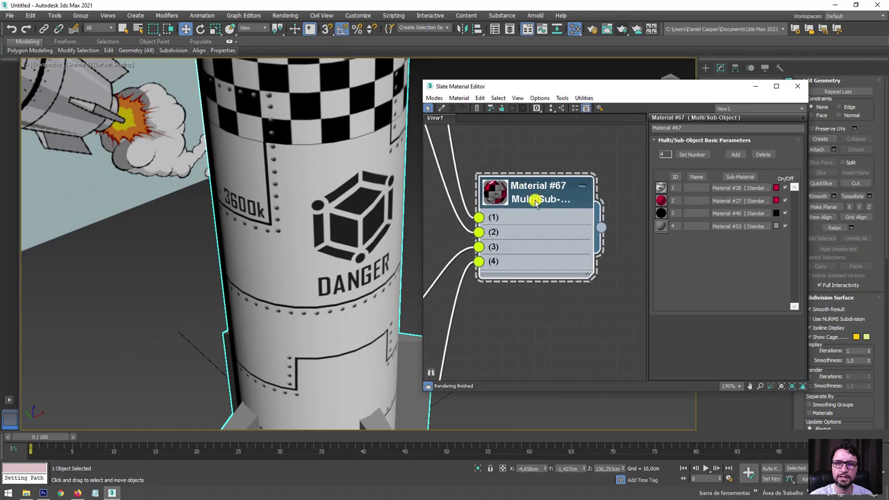
scroll(569, 157, up, 1)
scroll(562, 205, down, 2)
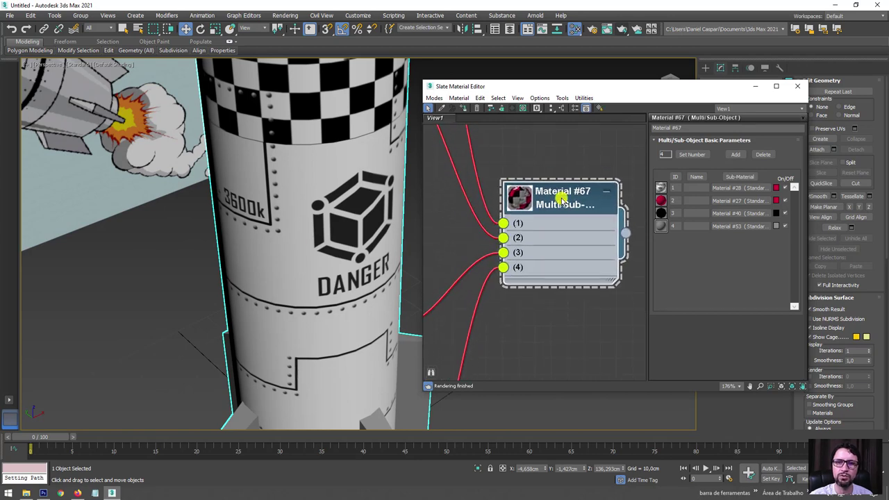
scroll(560, 198, down, 2)
scroll(560, 198, down, 1)
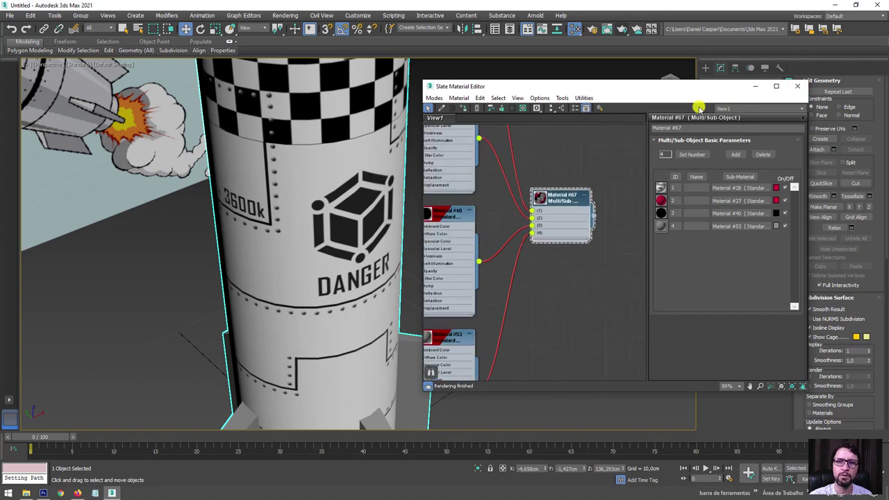
click(759, 85)
scroll(502, 167, down, 5)
mouse_move(558, 176)
alt+middle_down()
mouse_move(492, 238)
mouse_move(386, 252)
alt+middle_up()
scroll(431, 251, up, 2)
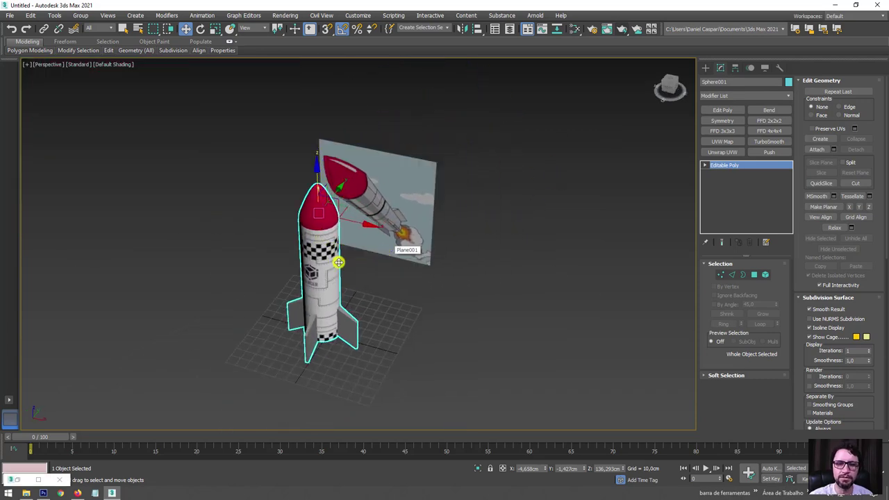
Draw a straight two-point Line spline in the empty space beside the rocket.
scroll(348, 260, down, 5)
scroll(375, 278, down, 2)
middle_drag(391, 293, 296, 303)
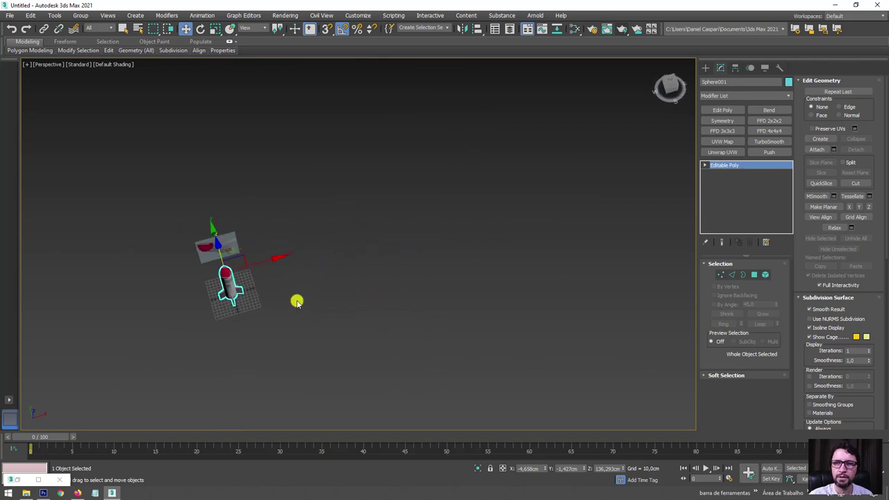
click(704, 68)
middle_drag(590, 165, 501, 184)
click(716, 80)
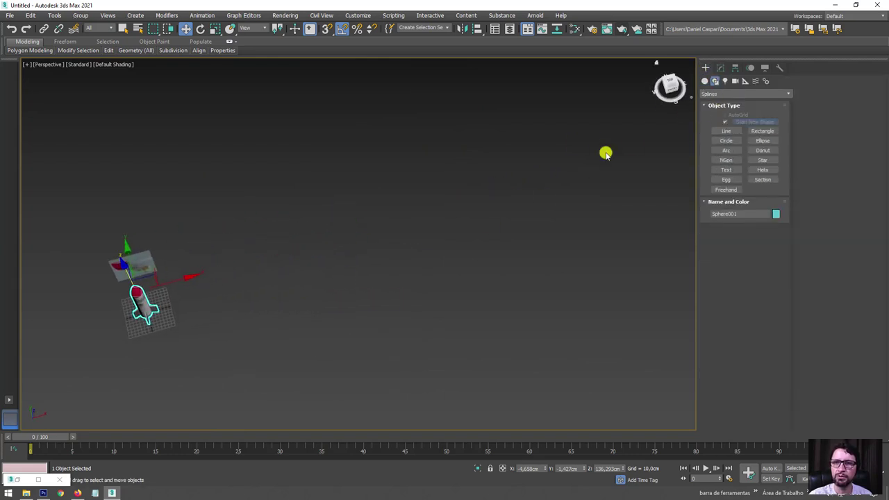
click(726, 131)
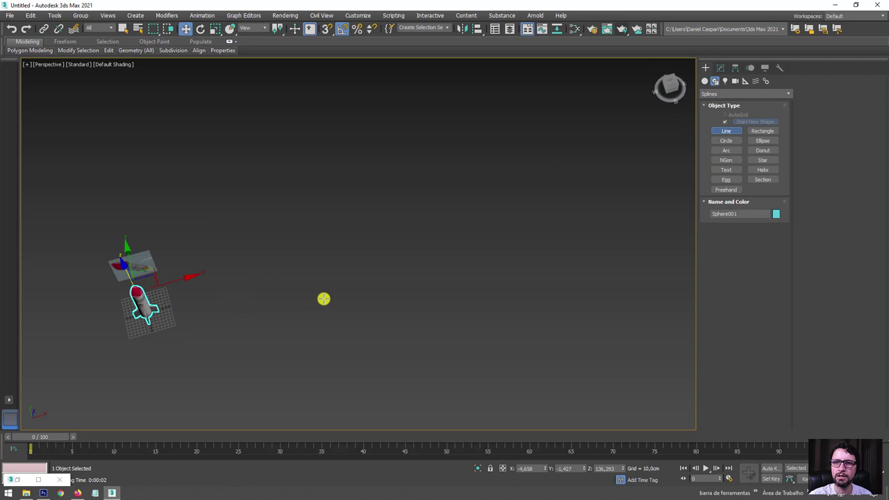
click(190, 315)
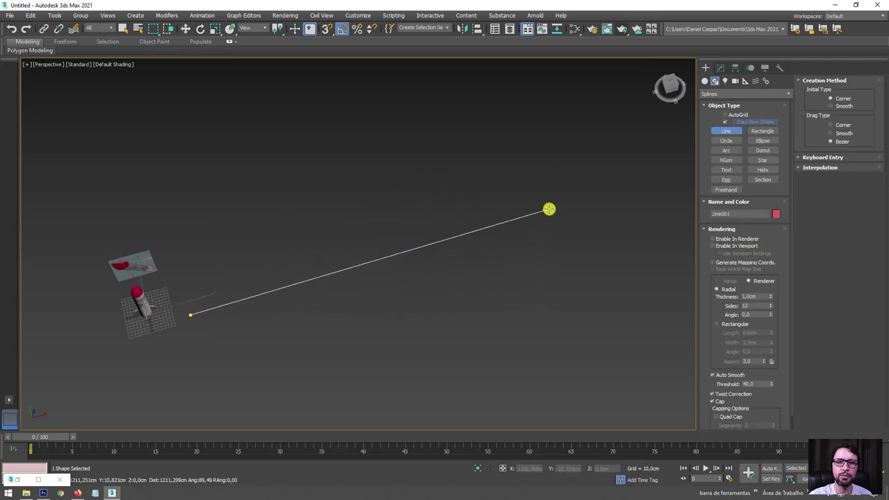
click(549, 208)
right_click(549, 208)
Open the new line in the Modify panel at Segment level and select its single segment.
click(720, 67)
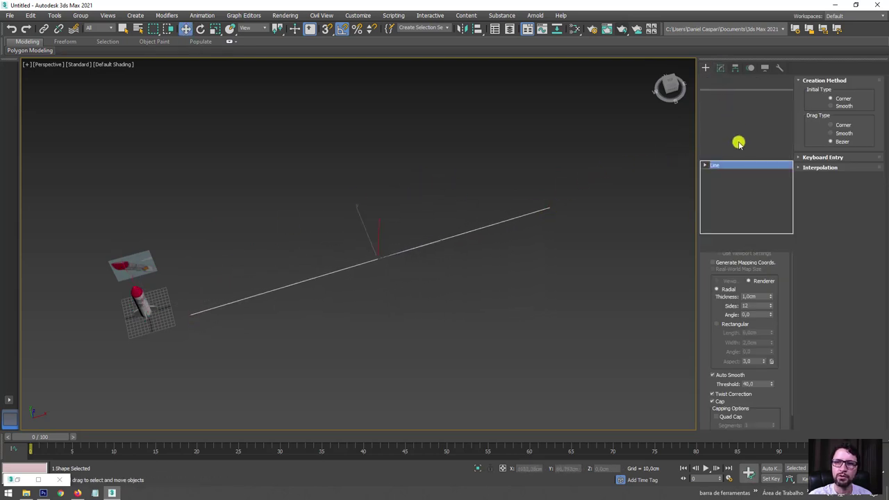
click(705, 165)
click(721, 180)
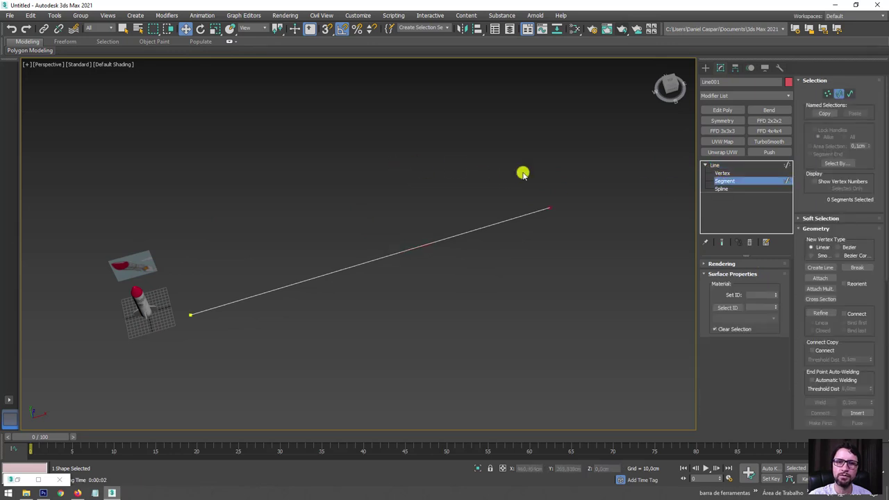
click(485, 227)
alt+middle_drag(544, 277, 563, 271)
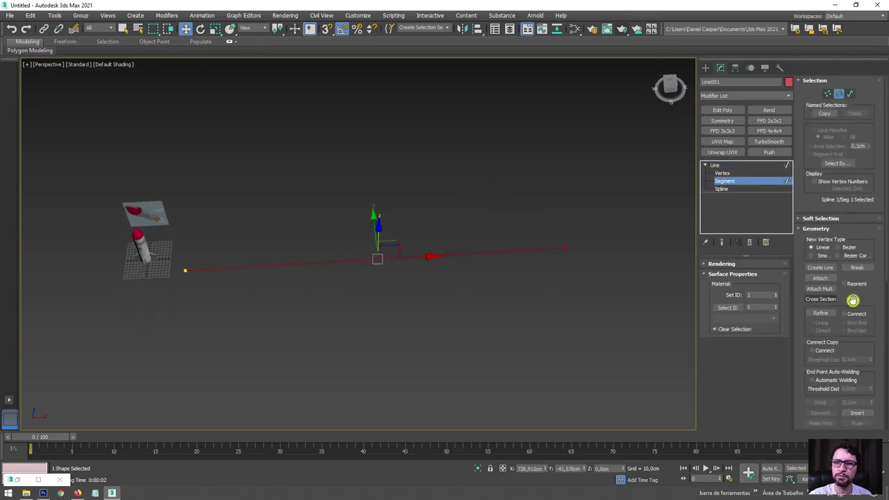
drag(854, 298, 854, 136)
scroll(847, 243, down, 5)
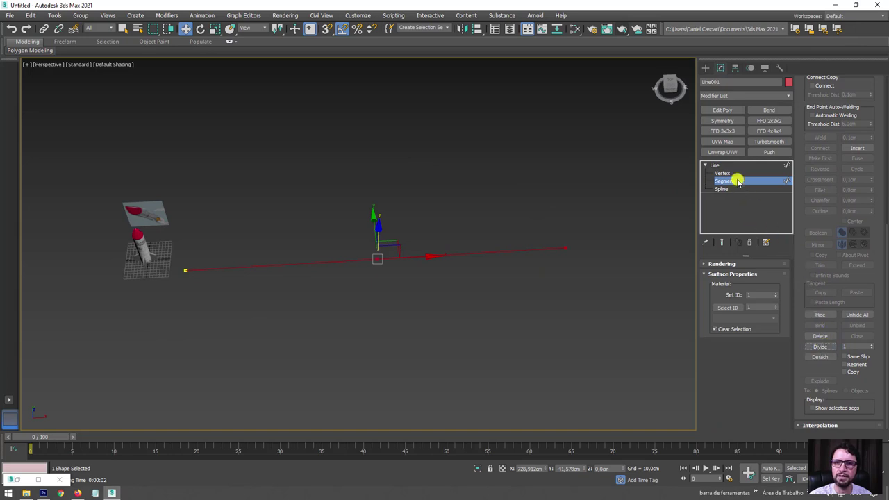
Raise the line's middle vertex along Z into a sharp peak, then return to Line level.
key(1)
drag(411, 207, 345, 299)
mouse_move(345, 299)
alt+middle_down()
mouse_move(398, 270)
mouse_move(387, 210)
alt+middle_up()
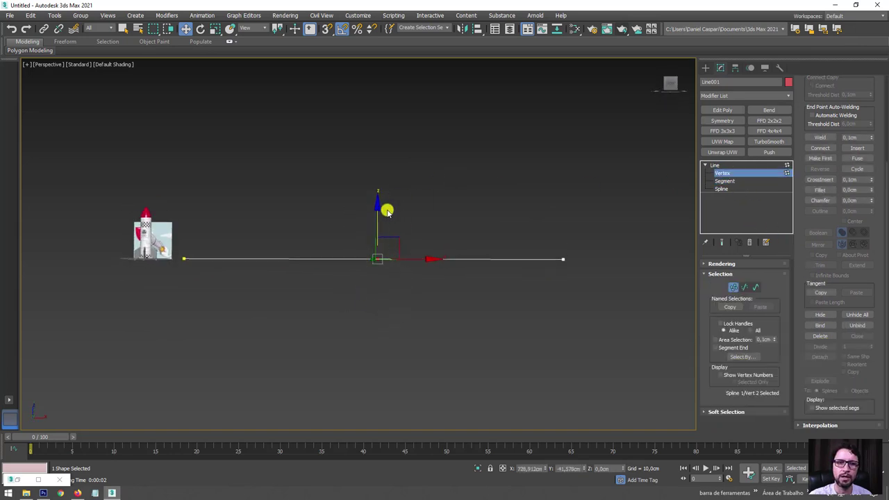
drag(377, 218, 379, 63)
mouse_move(379, 63)
alt+middle_down()
mouse_move(395, 143)
mouse_move(376, 174)
alt+middle_up()
click(727, 165)
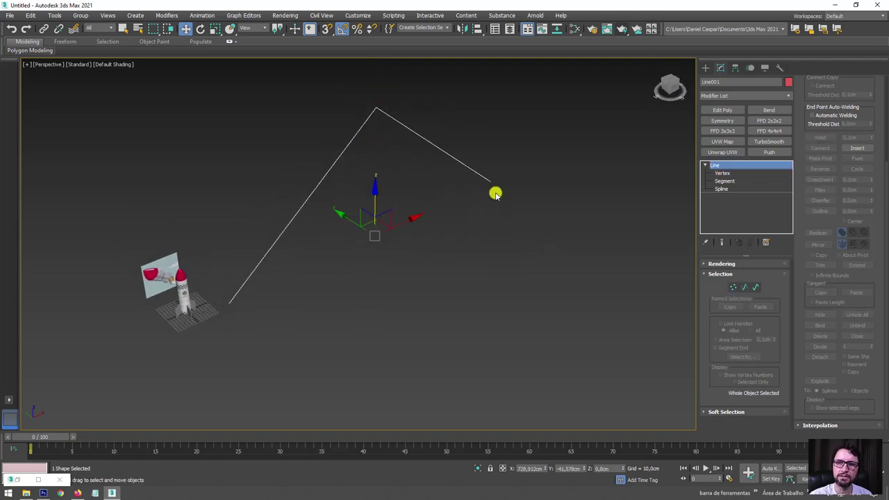
alt+middle_drag(493, 193, 341, 263)
scroll(343, 273, up, 2)
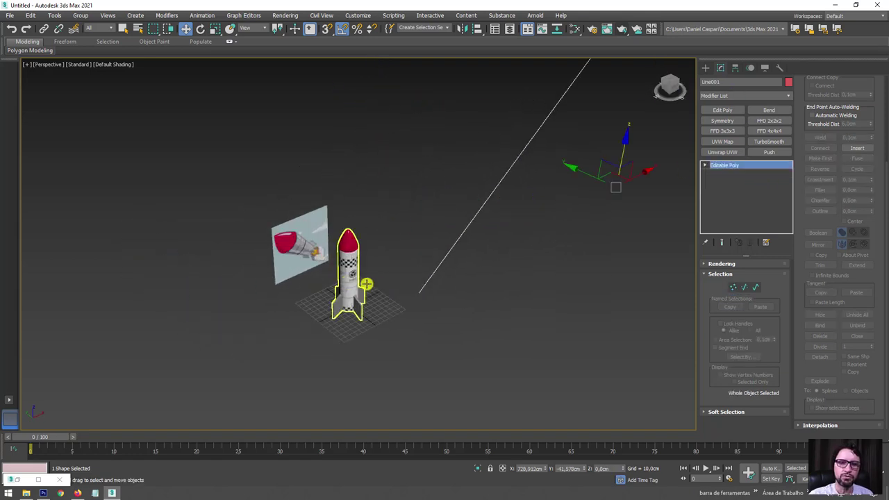
Select the rocket model and rotate it.
click(363, 284)
mouse_move(381, 288)
alt+middle_down()
mouse_move(353, 268)
mouse_move(364, 254)
mouse_move(348, 209)
alt+middle_up()
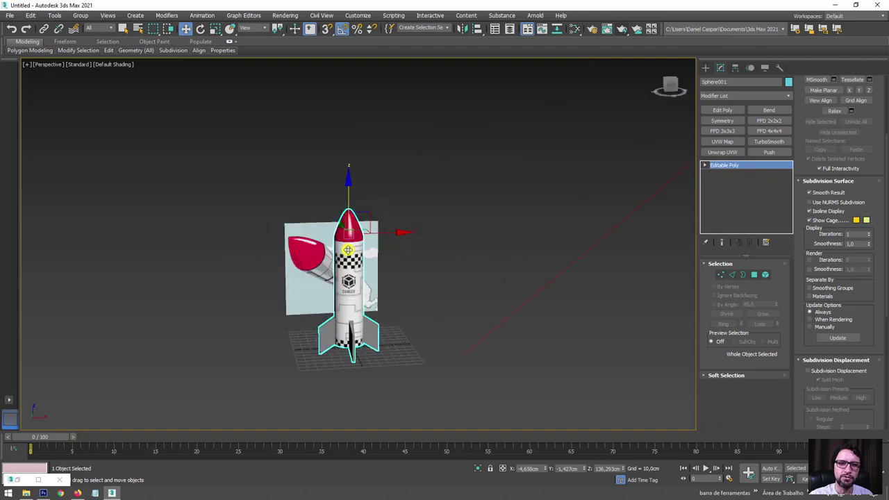
scroll(346, 203, up, 3)
scroll(348, 223, down, 3)
key(e)
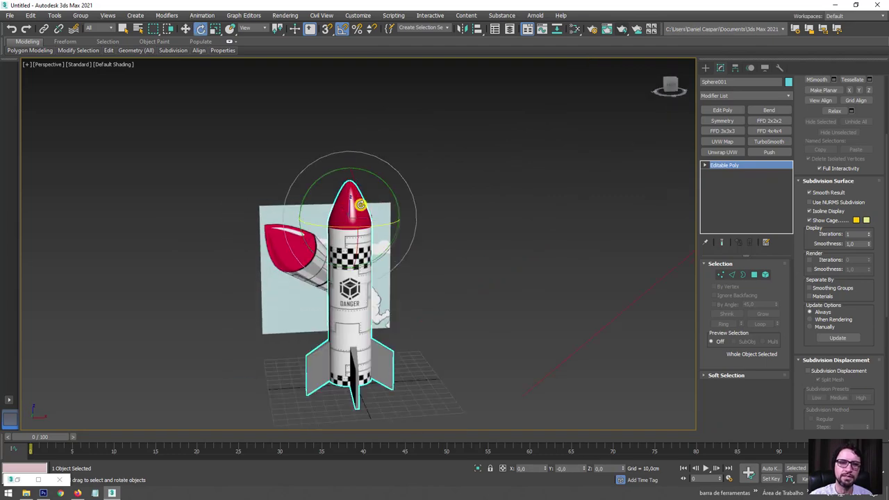
mouse_move(360, 207)
mouse_down()
mouse_move(416, 242)
mouse_move(300, 333)
mouse_move(277, 201)
mouse_move(377, 201)
mouse_move(352, 287)
mouse_up()
mouse_move(424, 292)
alt+middle_down()
mouse_move(395, 257)
mouse_move(522, 213)
alt+middle_up()
Center the rocket's pivot on the object using Affect Pivot Only, then turn it off.
click(734, 69)
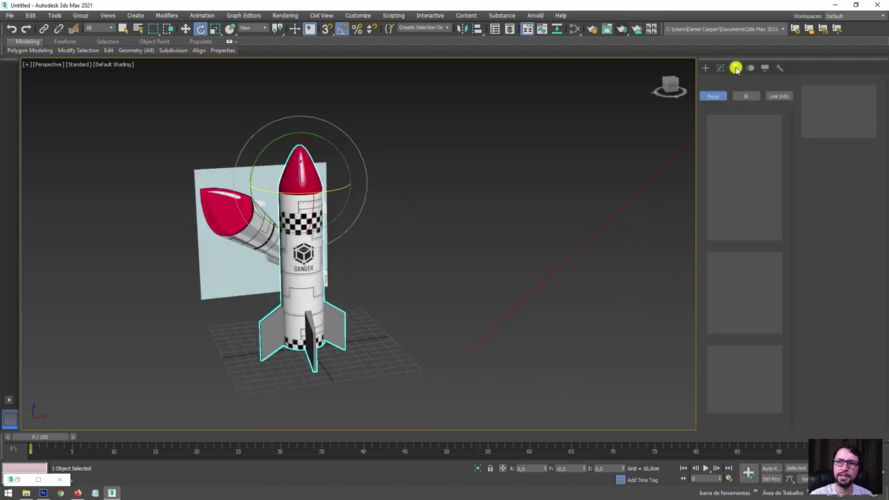
click(742, 133)
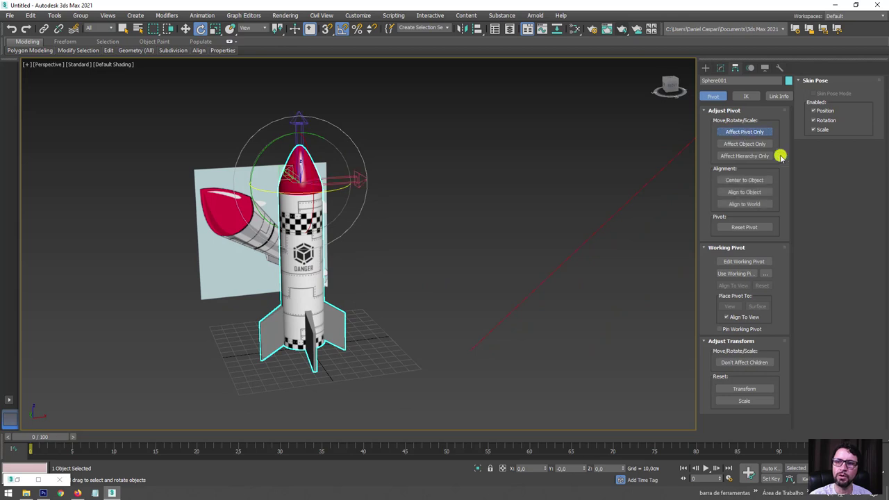
click(750, 180)
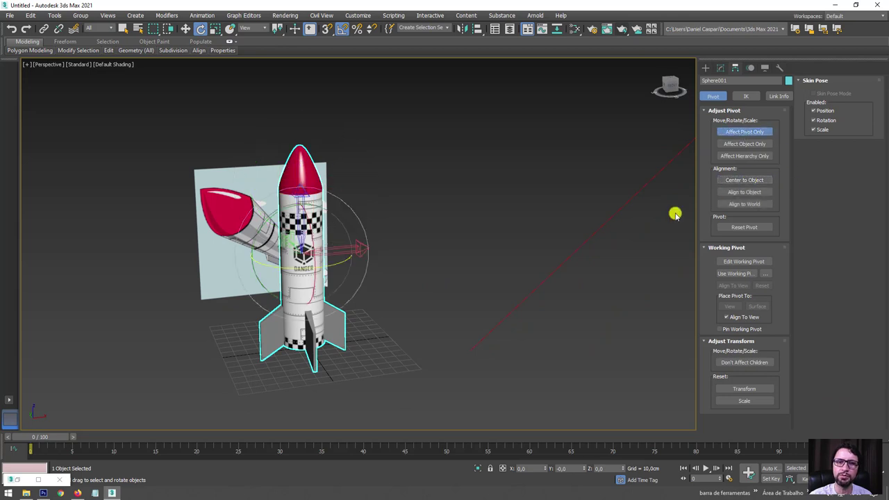
click(740, 132)
scroll(598, 169, down, 3)
middle_drag(598, 169, 327, 256)
scroll(419, 234, down, 2)
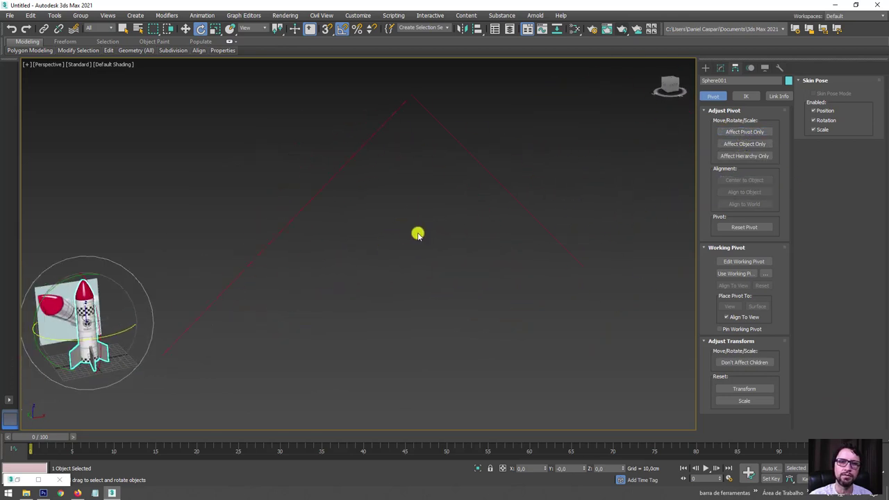
scroll(445, 234, down, 3)
Return to the Modify panel, select the peaked path, then reselect the rocket.
click(721, 68)
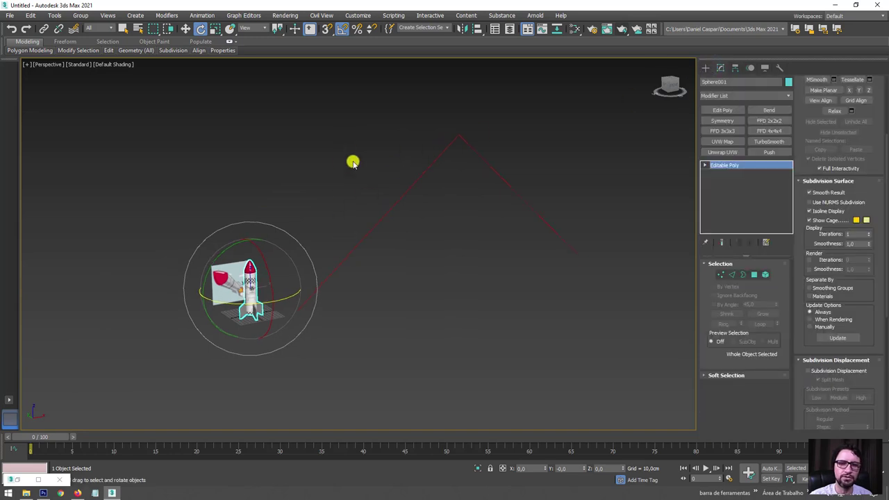
drag(353, 162, 410, 306)
click(271, 294)
Shift-drag a Copy of the rocket to its left and reselect the original rocket.
key(z)
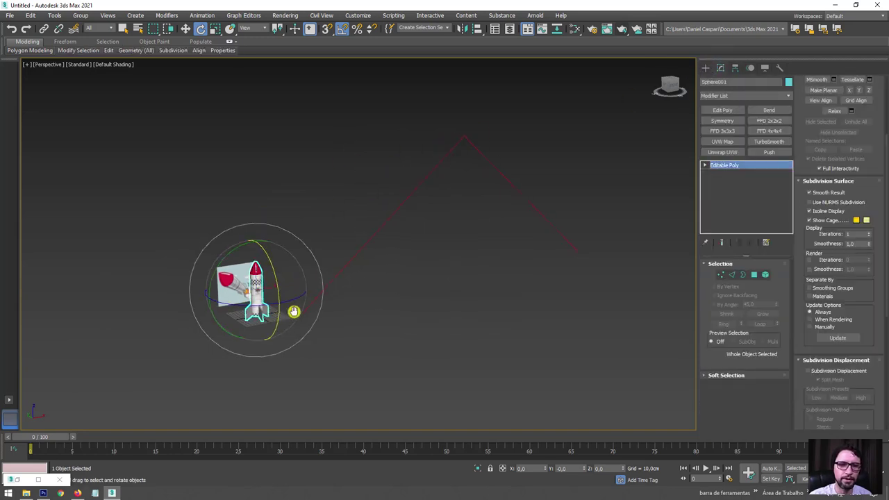
key(w)
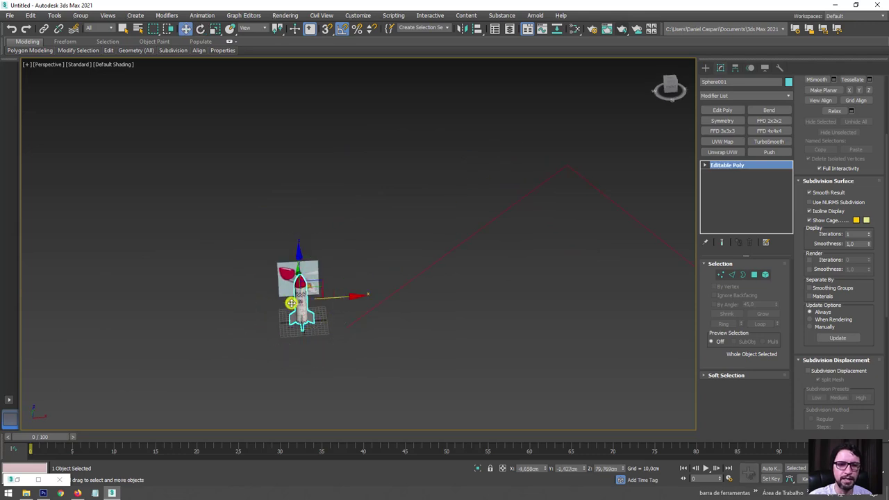
shift+drag(341, 300, 289, 301)
click(450, 288)
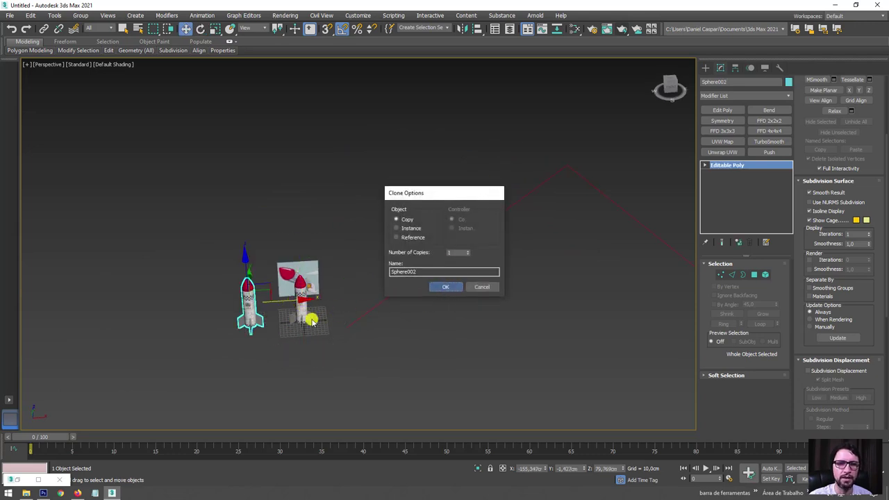
click(302, 308)
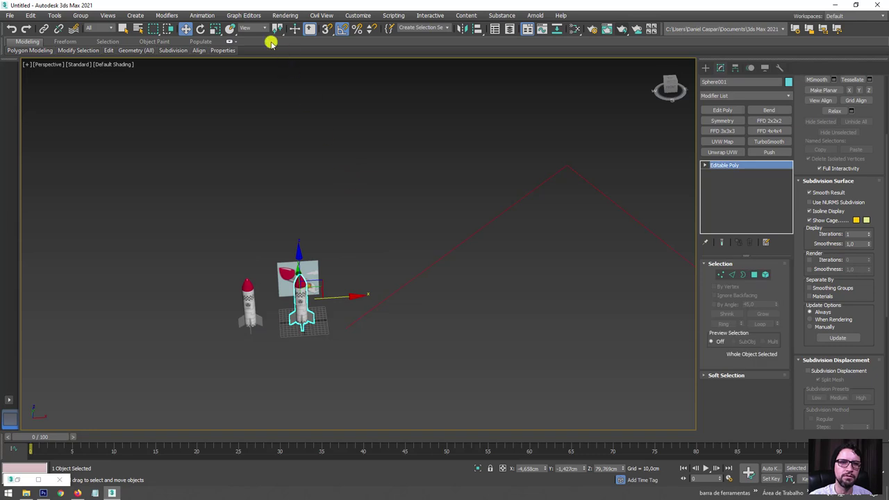
click(203, 16)
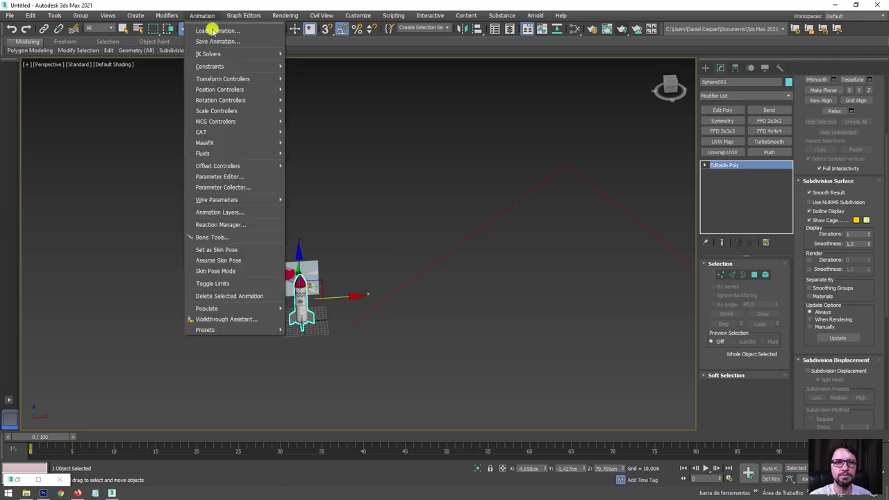
mouse_move(209, 66)
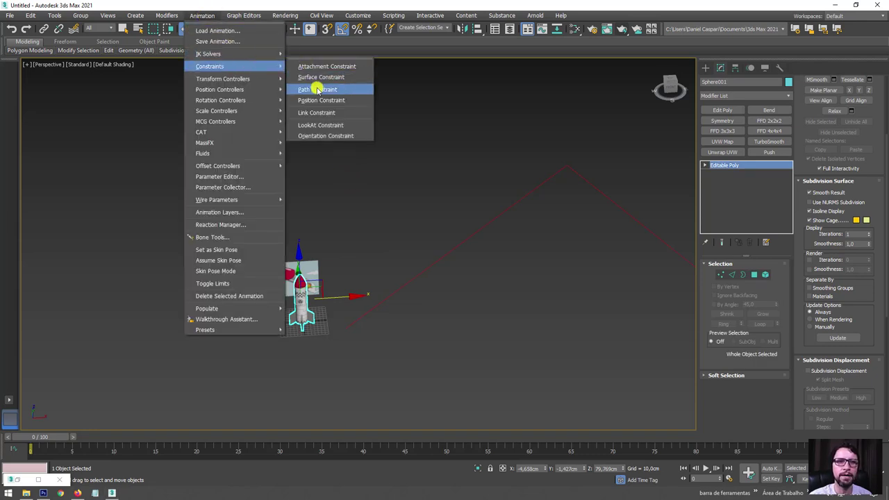
Path-constrain the original rocket to the peaked Line001 spline and preview frame 45.
click(324, 91)
click(444, 255)
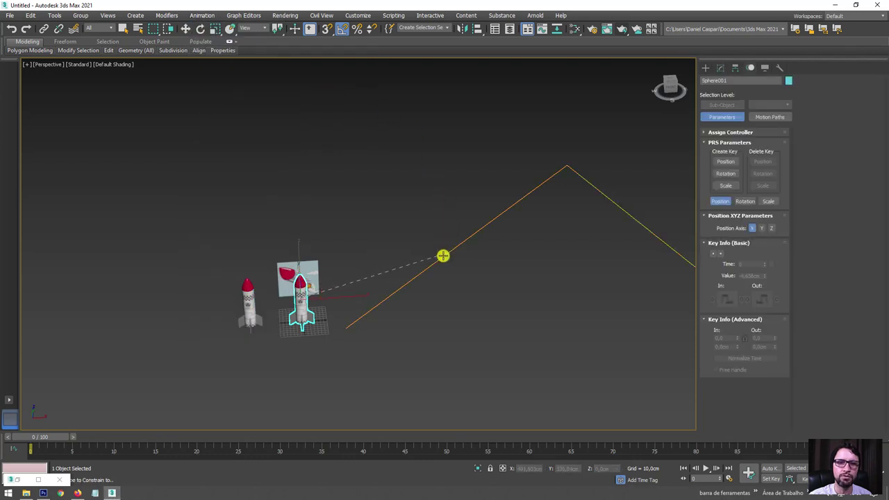
click(443, 255)
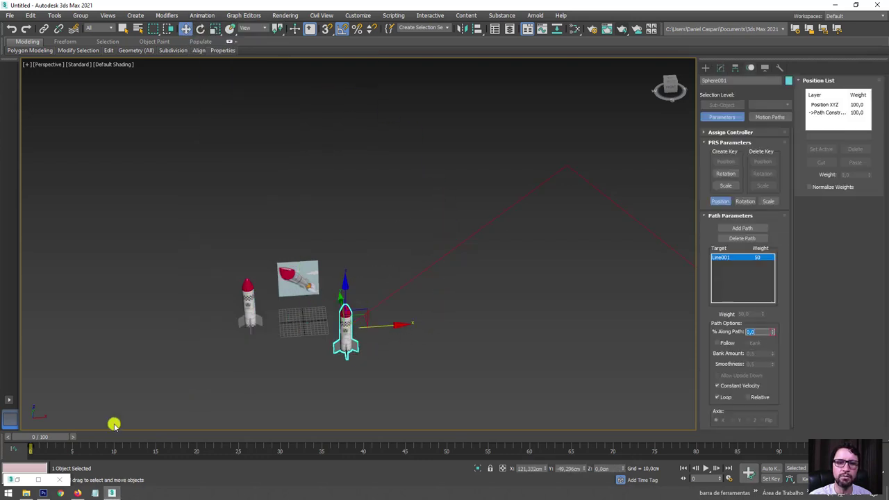
mouse_move(52, 437)
mouse_down()
mouse_move(407, 409)
mouse_move(177, 421)
mouse_up()
key(w)
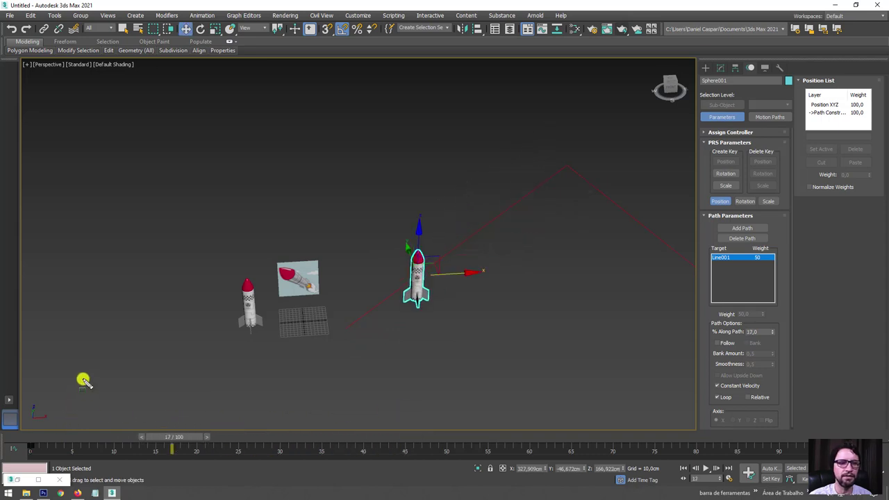
drag(80, 380, 30, 414)
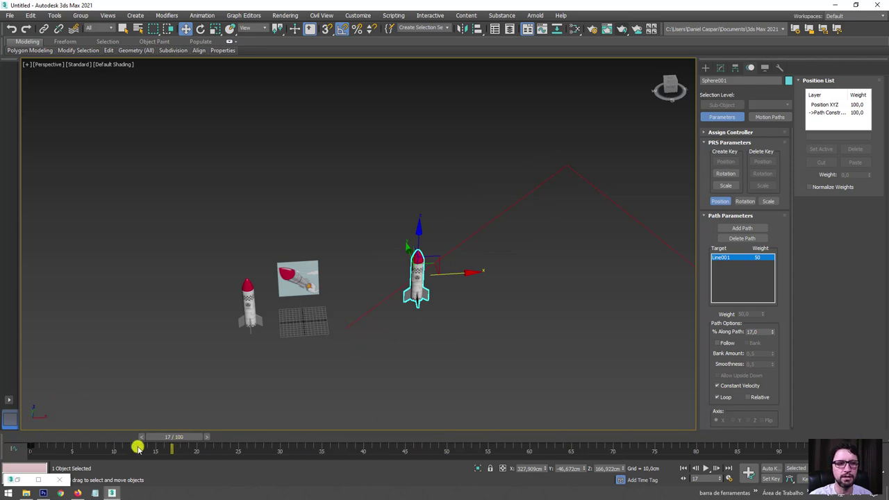
Scrub the time slider to frames 65, 24 and finally 31 to watch the rocket travel.
mouse_move(173, 437)
mouse_down()
mouse_move(802, 432)
mouse_move(444, 434)
mouse_move(70, 453)
mouse_move(438, 436)
mouse_up()
key(w)
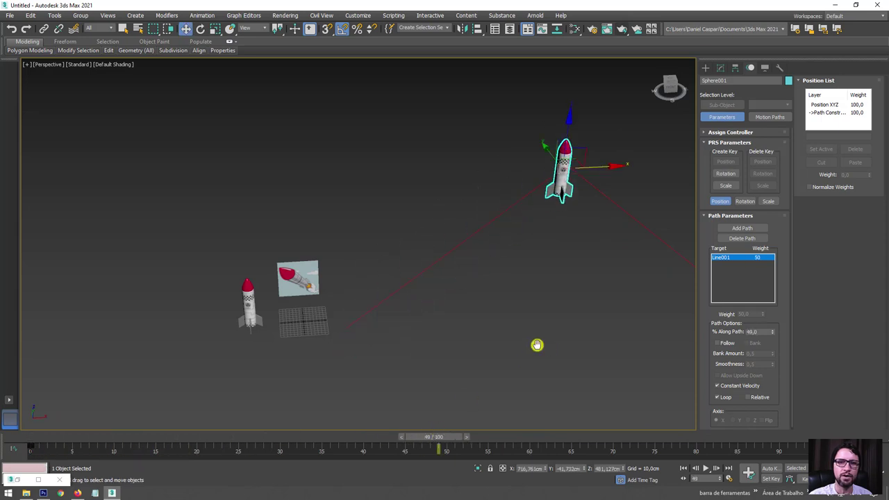
middle_drag(535, 346, 380, 347)
mouse_move(443, 442)
mouse_down()
mouse_move(310, 424)
mouse_move(229, 438)
mouse_up()
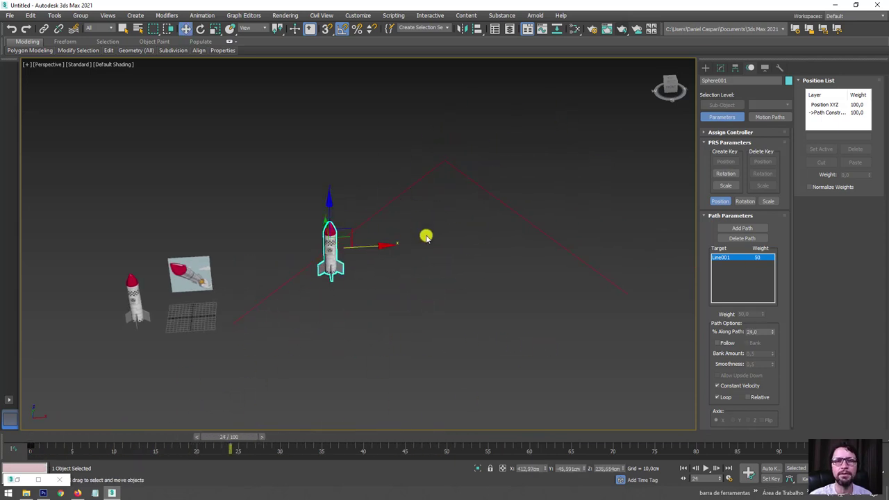
mouse_move(243, 439)
mouse_down()
mouse_move(48, 435)
mouse_move(352, 428)
mouse_move(288, 436)
mouse_up()
alt+middle_drag(397, 389, 445, 379)
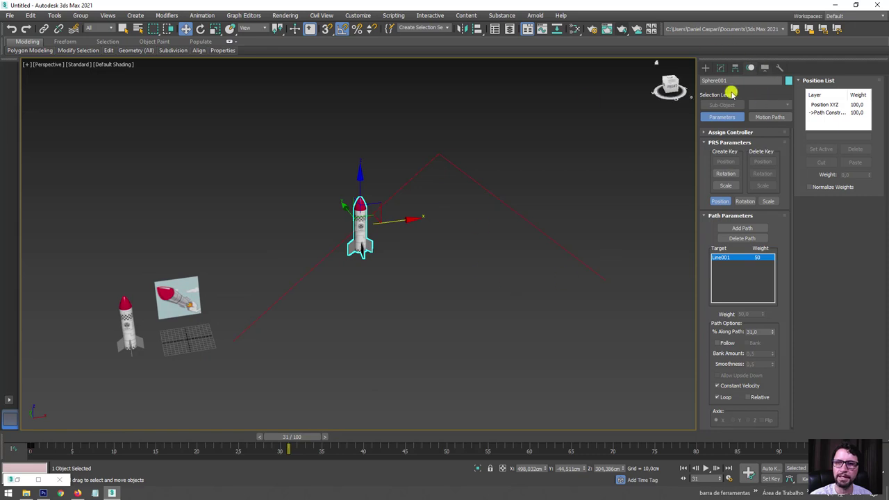
drag(268, 351, 269, 350)
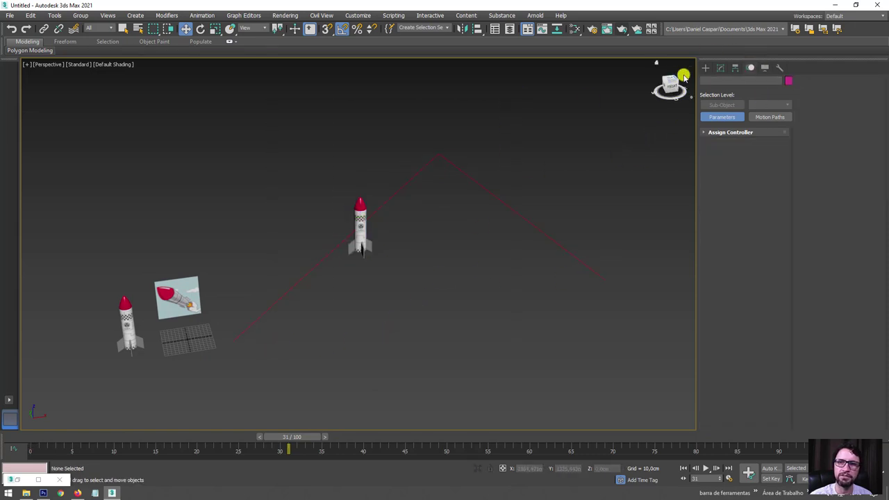
Reselect the constrained rocket and show its Path Parameters in the Motion panel.
click(704, 69)
alt+middle_drag(546, 236, 338, 284)
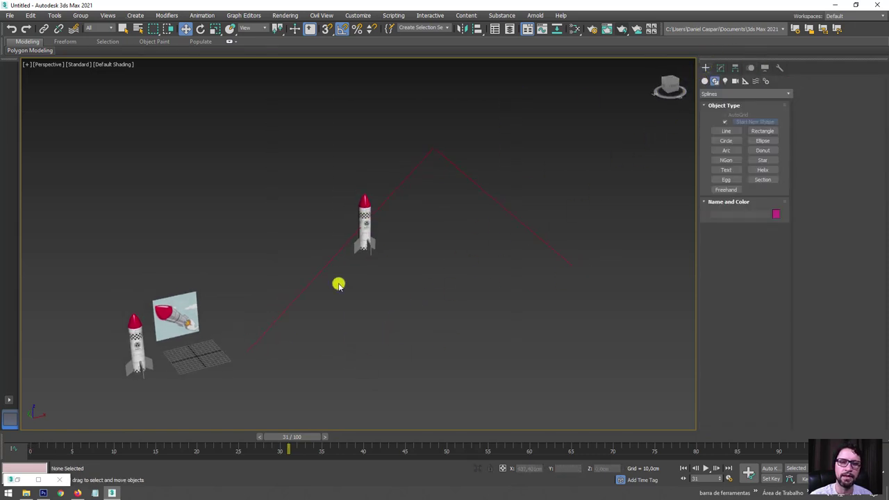
click(368, 233)
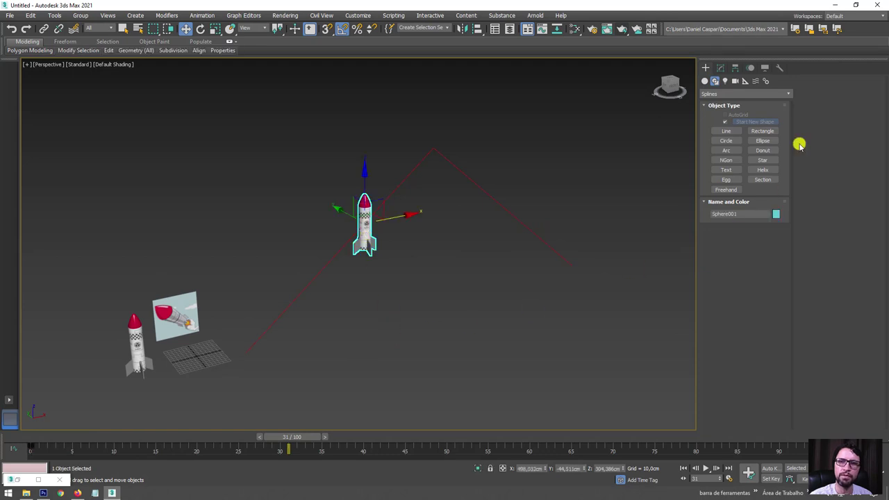
click(748, 68)
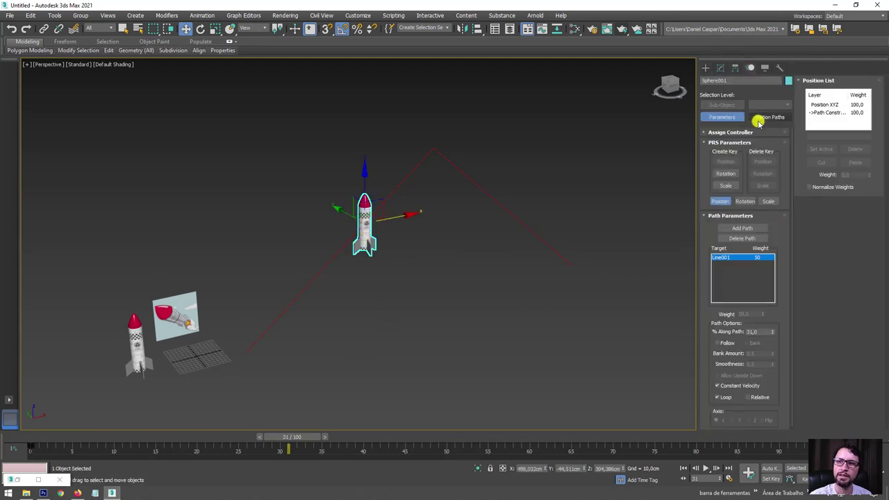
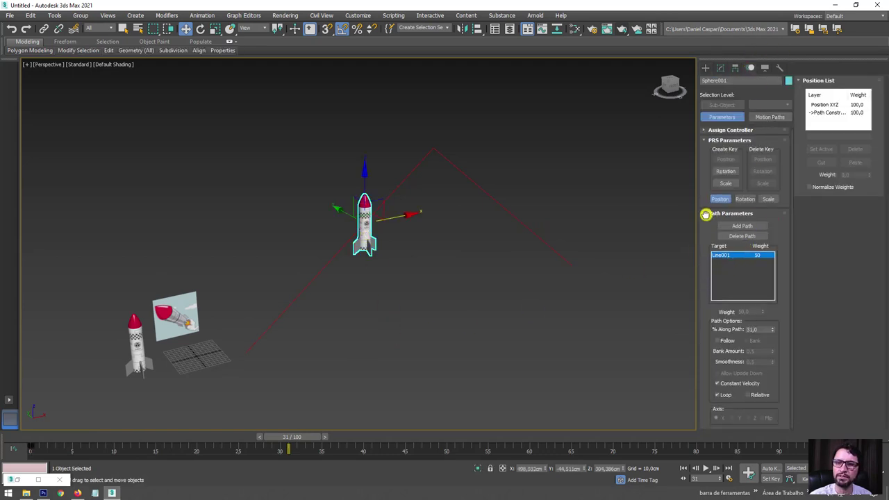
Turn on Follow and set the path axis to Z so the rocket flies nose-first along Line001.
click(716, 342)
mouse_move(530, 316)
alt+middle_down()
mouse_move(470, 324)
mouse_move(276, 442)
alt+middle_up()
mouse_move(288, 451)
mouse_down()
mouse_move(303, 437)
mouse_move(440, 417)
mouse_move(570, 410)
mouse_move(634, 418)
mouse_move(355, 397)
mouse_move(201, 428)
mouse_move(341, 421)
mouse_up()
key(w)
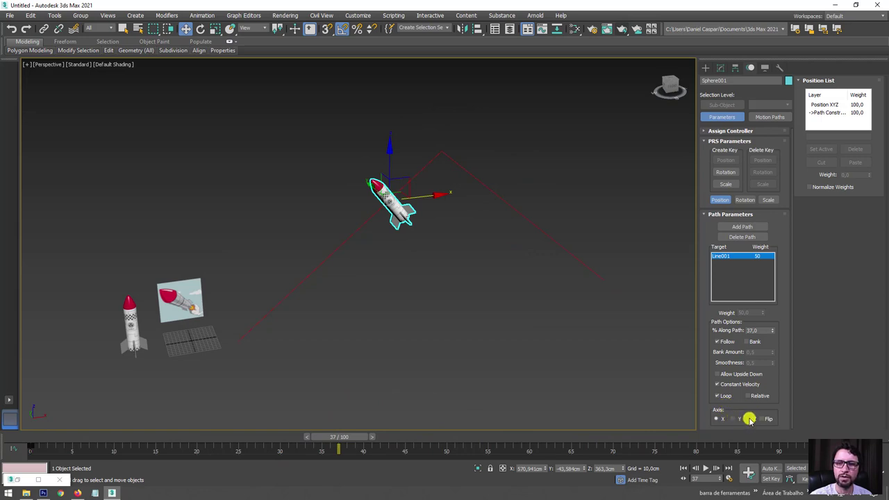
click(749, 419)
mouse_move(352, 436)
mouse_down()
mouse_move(546, 421)
mouse_move(335, 434)
mouse_move(462, 423)
mouse_move(621, 426)
mouse_move(308, 420)
mouse_move(460, 407)
mouse_move(222, 417)
mouse_up()
Select Line001 and make its top vertex Smooth so the path curves.
key(w)
click(421, 174)
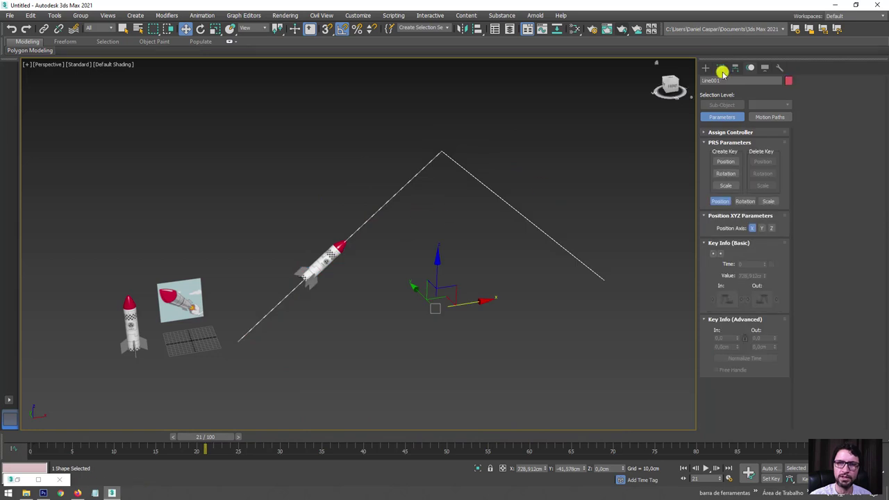
click(720, 68)
click(726, 172)
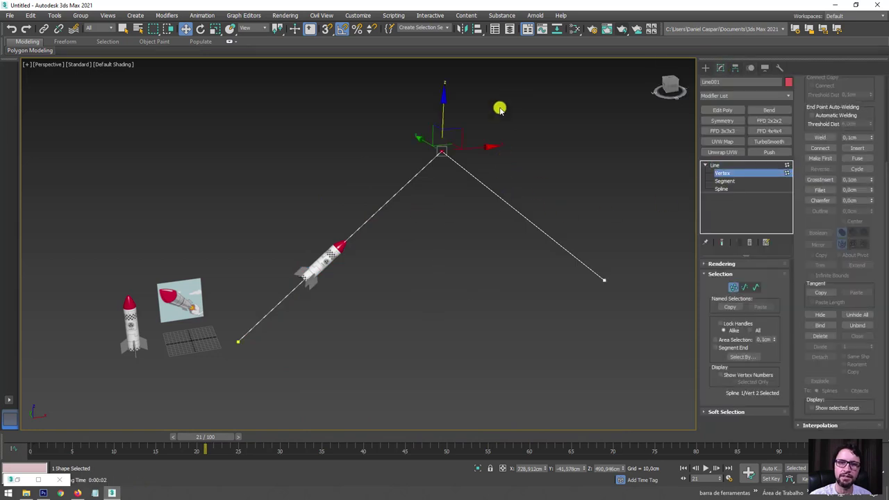
alt+middle_drag(482, 195, 446, 168)
right_click(440, 152)
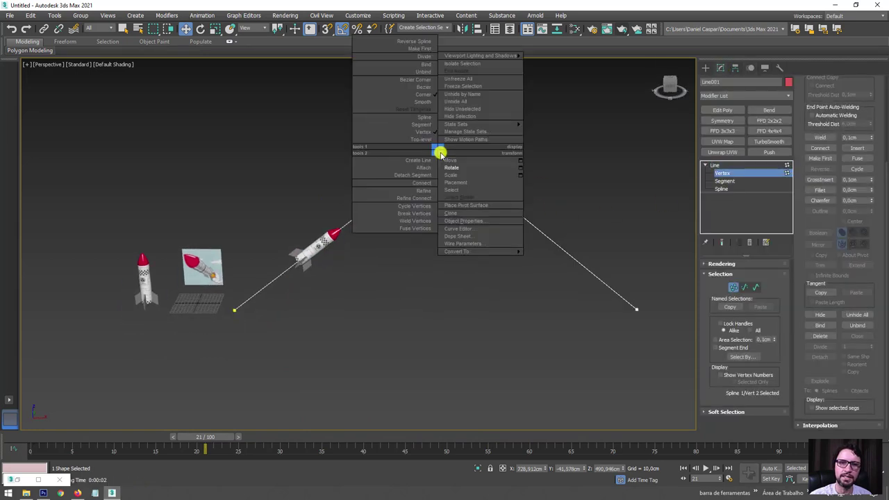
mouse_move(456, 123)
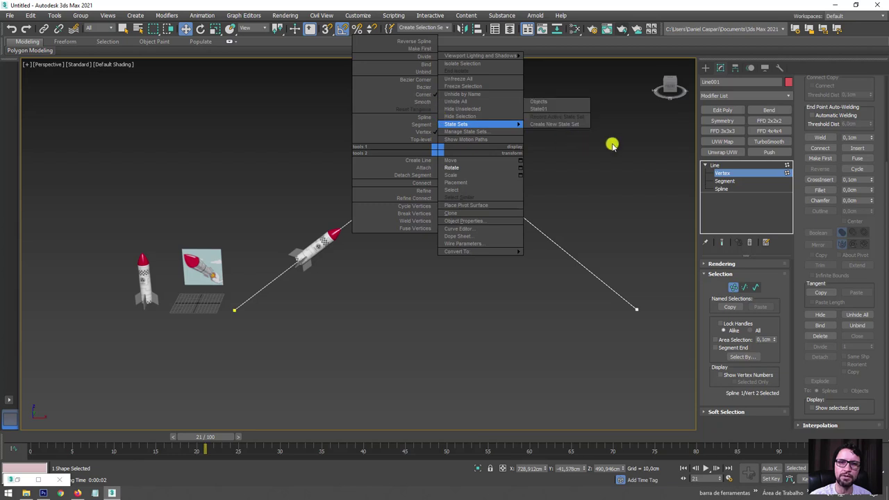
click(611, 144)
right_click(435, 158)
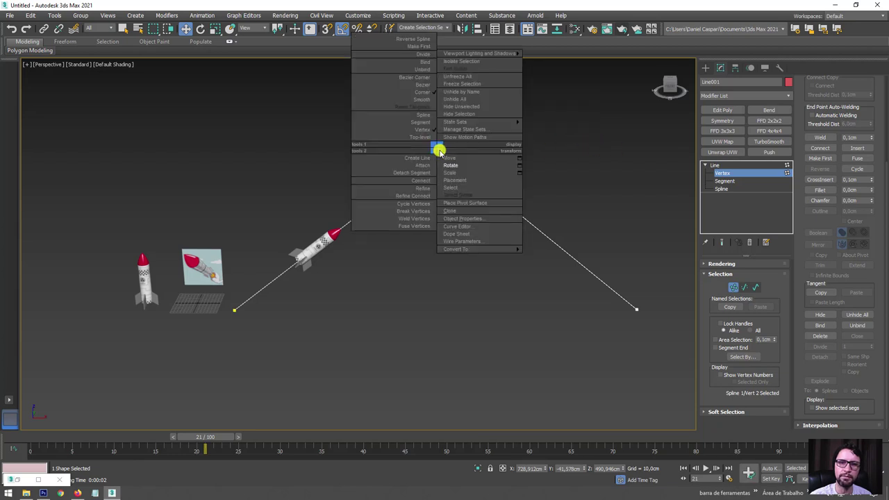
click(421, 99)
mouse_move(212, 430)
mouse_down()
mouse_move(659, 415)
mouse_move(357, 409)
mouse_move(145, 451)
mouse_move(587, 404)
mouse_move(755, 417)
mouse_move(347, 441)
mouse_move(139, 477)
mouse_move(689, 423)
mouse_move(171, 444)
mouse_up()
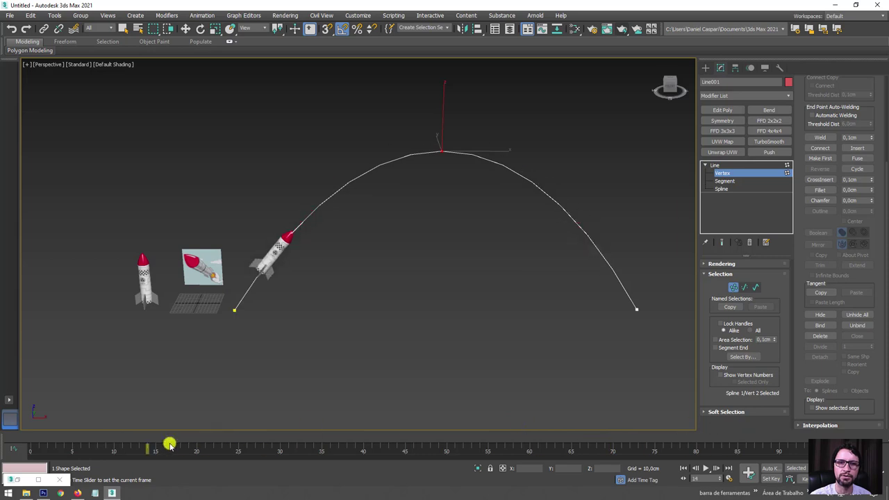
Move the path's right-end vertex toward the upper left.
key(w)
alt+middle_drag(440, 292, 638, 333)
drag(638, 334, 585, 241)
alt+middle_drag(586, 241, 604, 268)
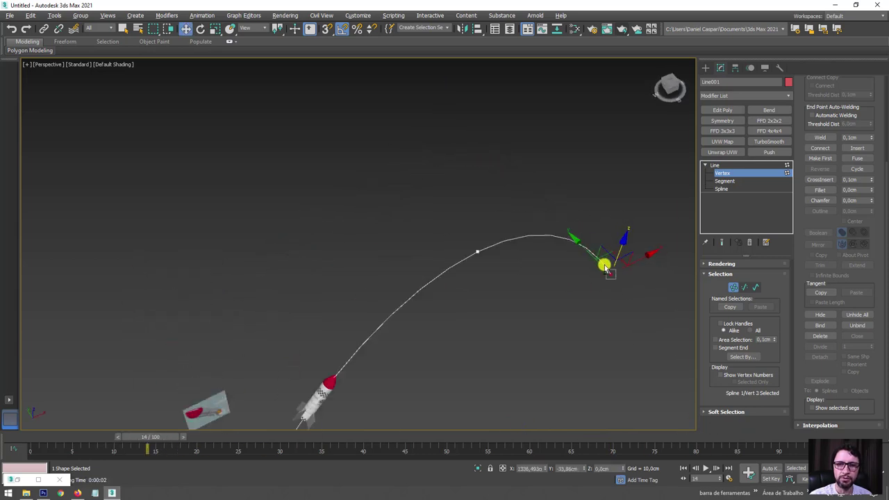
mouse_move(610, 250)
mouse_down()
mouse_move(361, 145)
mouse_move(280, 188)
mouse_move(281, 208)
mouse_up()
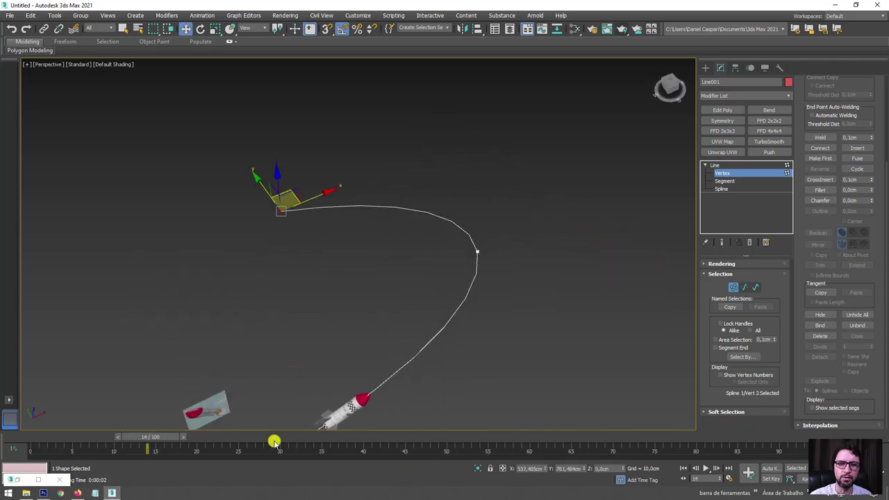
mouse_move(160, 437)
mouse_down()
mouse_move(552, 382)
mouse_move(462, 377)
mouse_move(102, 402)
mouse_up()
Lower the top vertex to flatten the path into a shallow arc.
key(w)
mouse_move(102, 401)
alt+middle_down()
mouse_move(433, 276)
mouse_move(478, 313)
mouse_move(486, 266)
alt+middle_up()
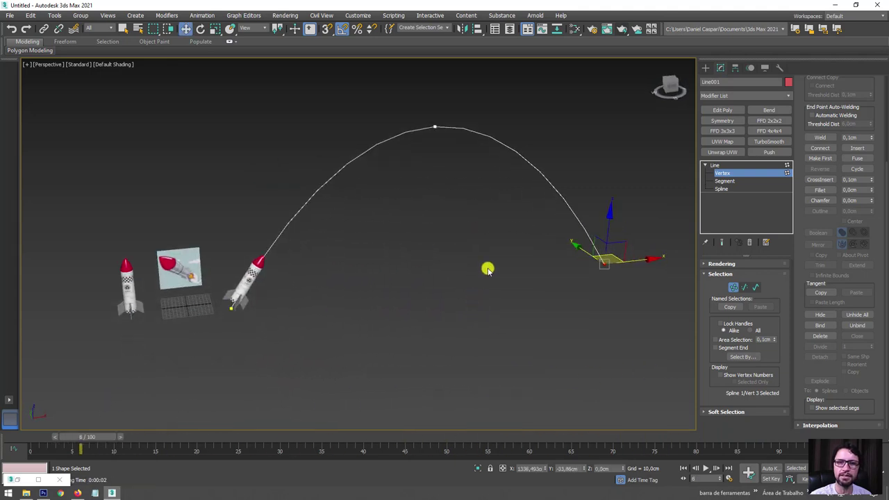
drag(402, 97, 472, 154)
alt+middle_drag(473, 155, 436, 85)
drag(436, 86, 435, 206)
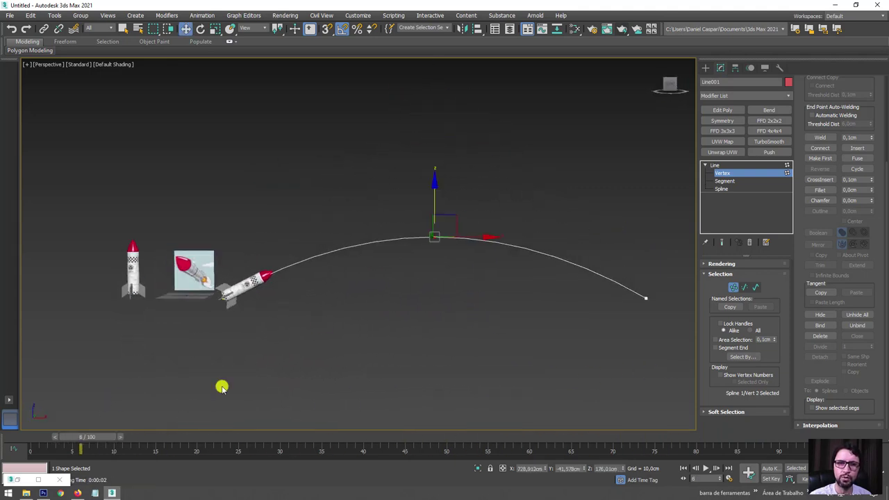
mouse_move(104, 437)
mouse_down()
mouse_move(639, 436)
mouse_move(6, 438)
mouse_up()
Preview the rocket along the full arc, set frame 4, and exit Vertex mode.
key(w)
alt+middle_drag(424, 285, 459, 274)
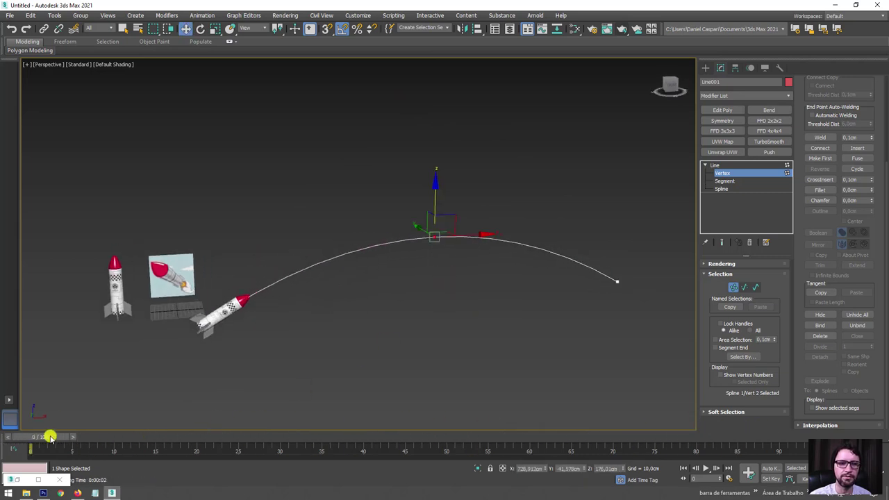
mouse_move(50, 437)
mouse_down()
mouse_move(337, 418)
mouse_move(773, 421)
mouse_move(357, 405)
mouse_move(24, 459)
mouse_move(754, 347)
mouse_move(66, 444)
mouse_up()
click(442, 241)
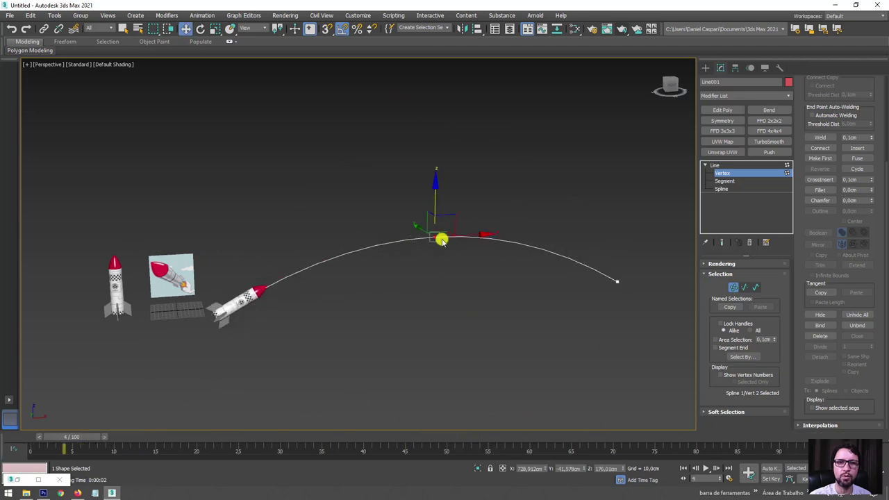
click(716, 165)
mouse_move(361, 269)
alt+middle_down()
mouse_move(400, 222)
mouse_move(419, 225)
alt+middle_up()
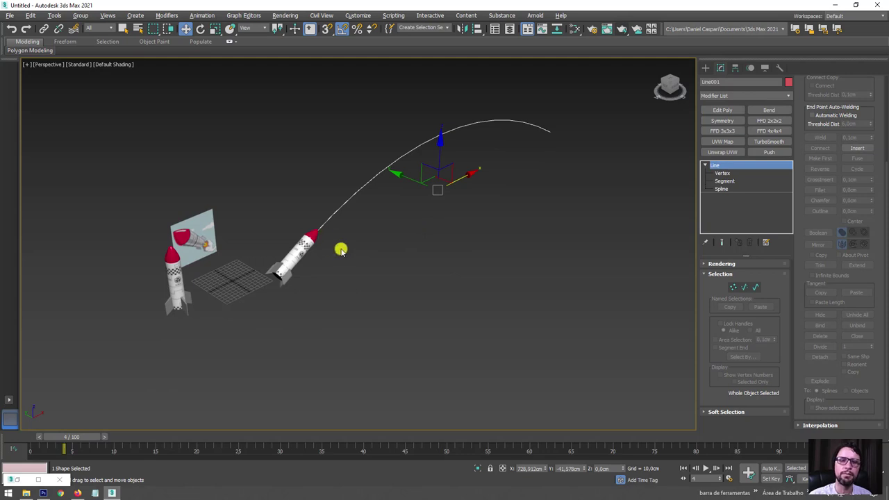
mouse_move(330, 312)
alt+middle_down()
mouse_move(420, 259)
mouse_move(357, 246)
alt+middle_up()
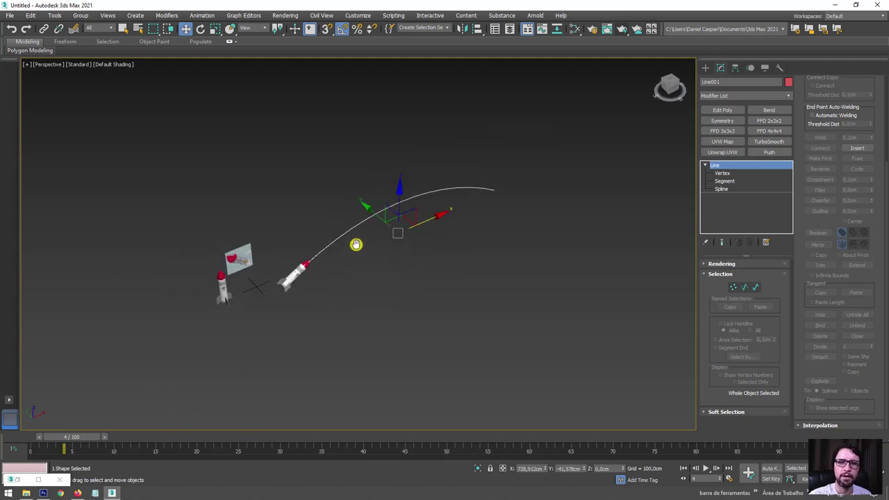
scroll(354, 242, down, 3)
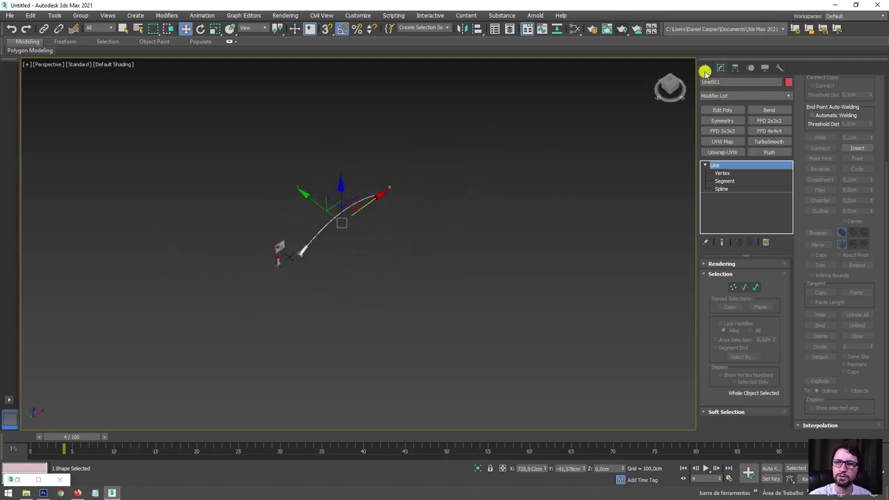
Start a new Line spline, placing points that climb up, over and loop back.
click(705, 69)
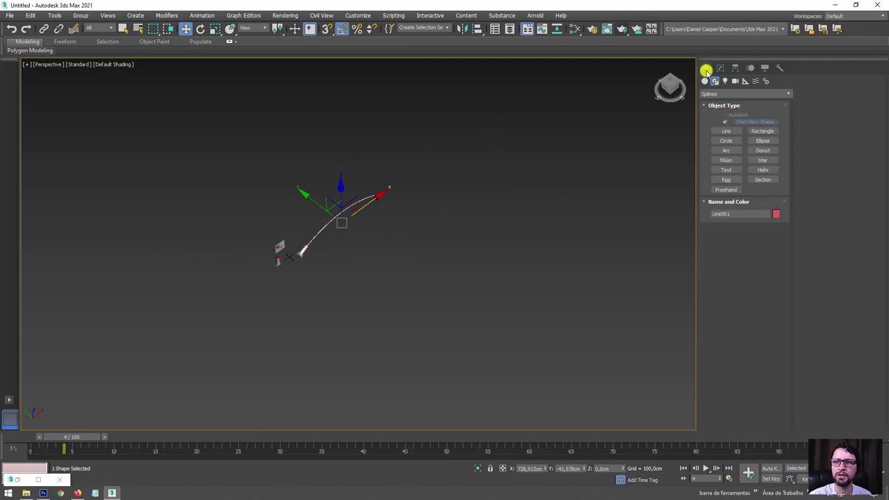
click(726, 131)
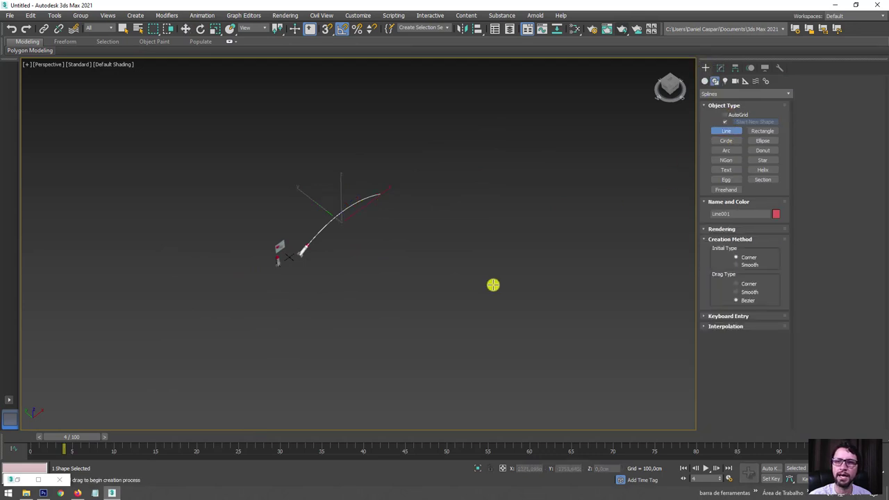
click(318, 306)
click(366, 306)
click(371, 264)
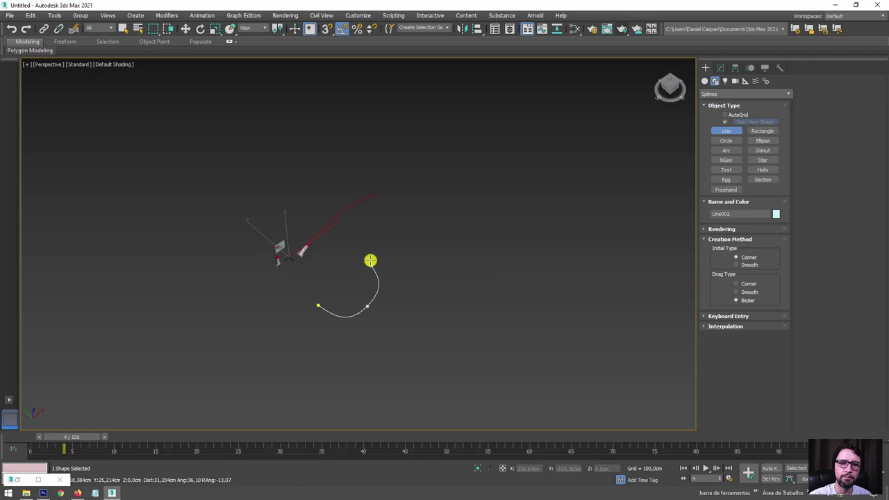
click(411, 212)
click(497, 251)
click(451, 324)
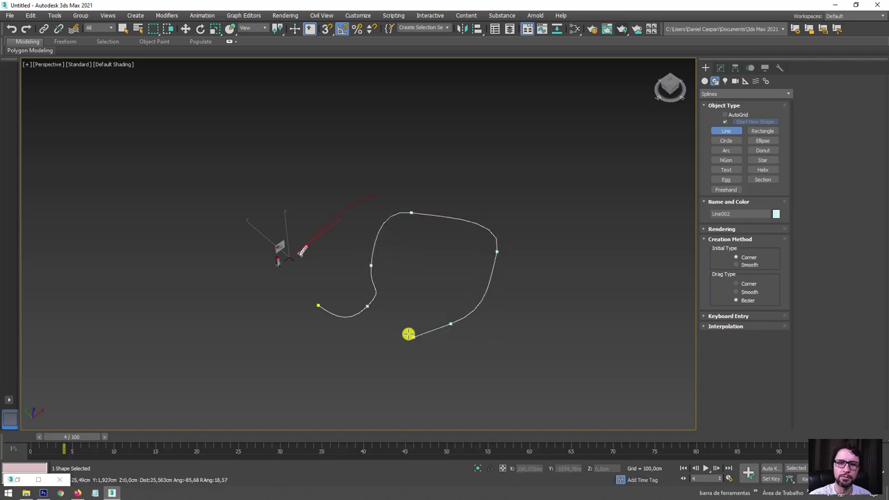
click(411, 280)
Add further wavy bends and finish the spline as Line002.
click(369, 239)
click(339, 290)
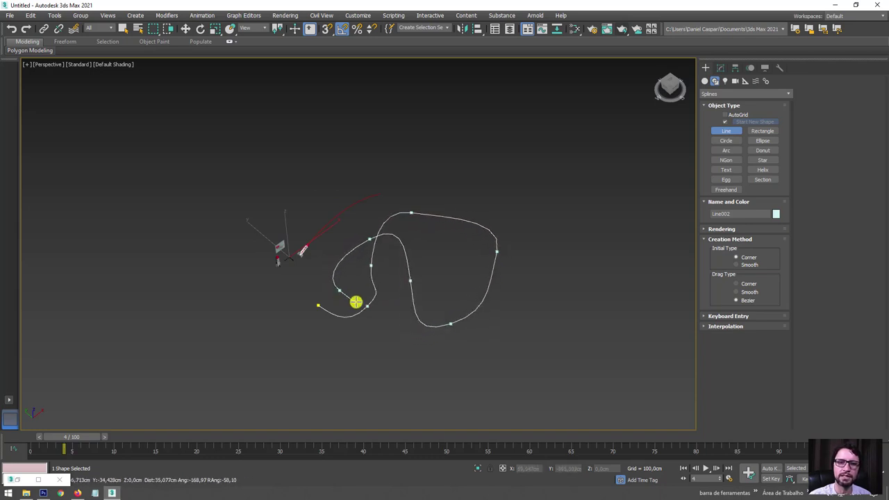
click(395, 336)
click(449, 293)
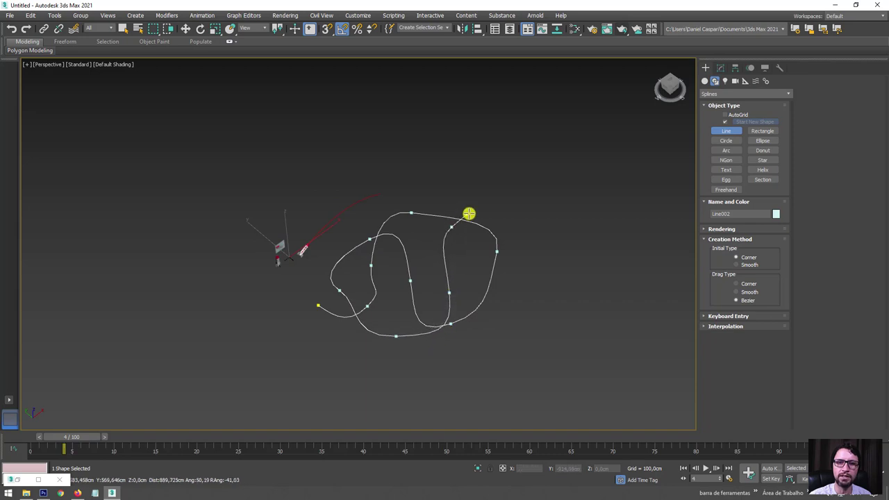
click(522, 240)
click(502, 308)
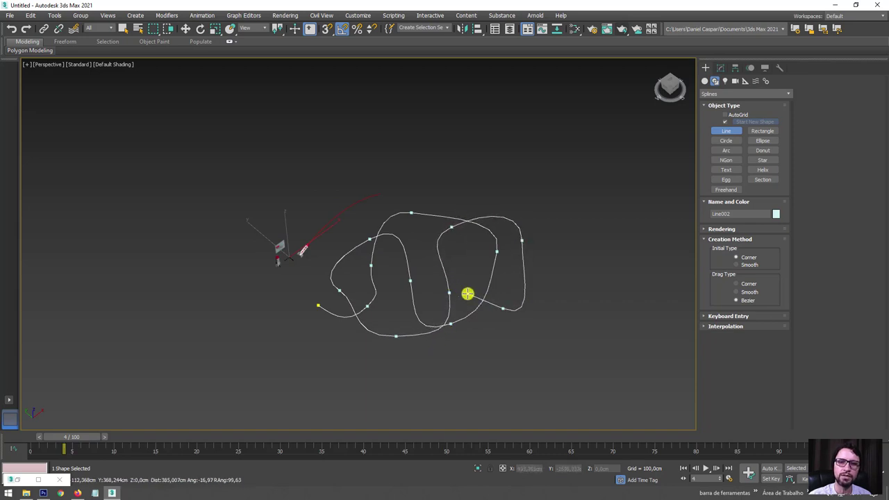
right_click(467, 294)
click(722, 68)
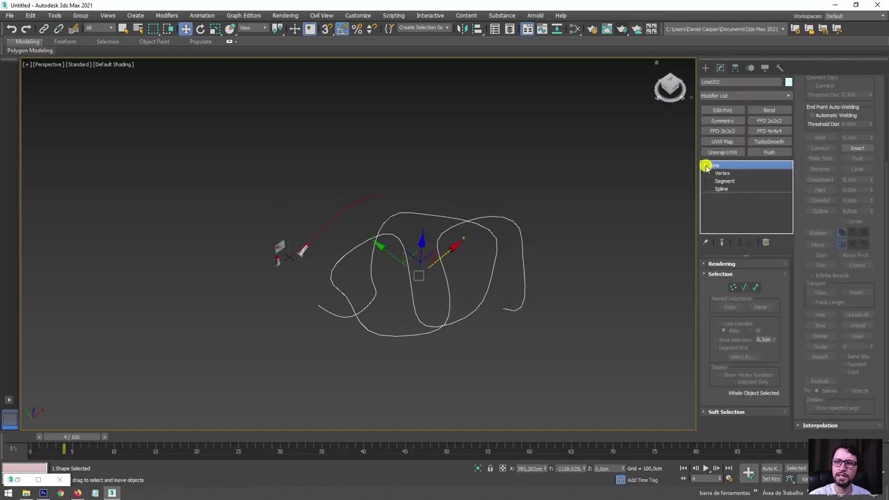
Select all of Line002's vertices and make them Smooth.
click(720, 173)
drag(583, 161, 122, 416)
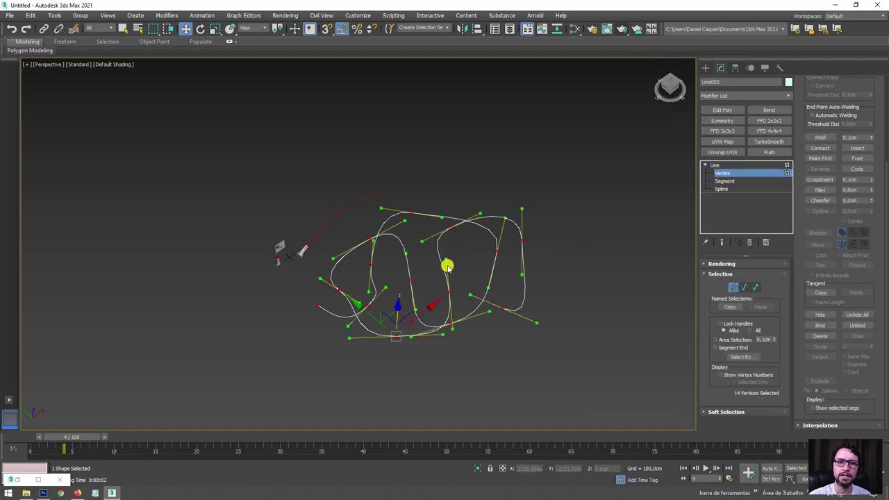
right_click(446, 292)
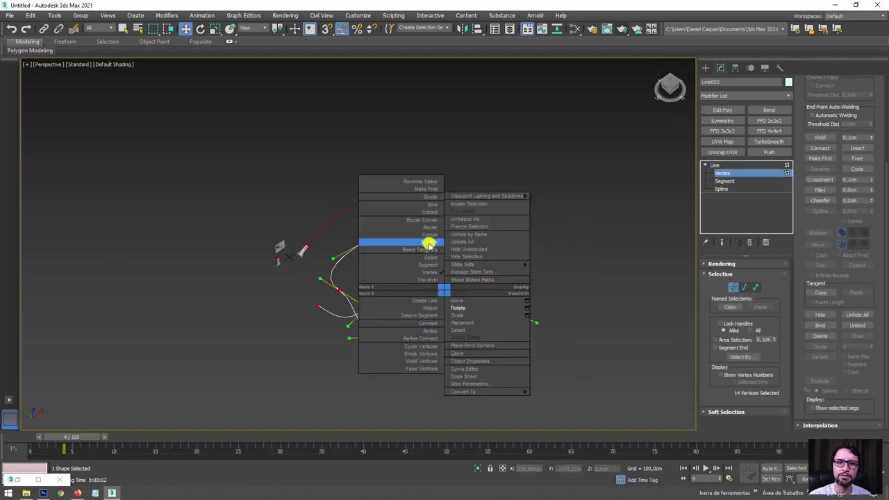
click(429, 243)
Raise and lower individual vertices so Line002 rises and dips in 3D.
mouse_move(470, 326)
alt+middle_down()
mouse_move(475, 373)
mouse_move(468, 306)
alt+middle_up()
click(459, 293)
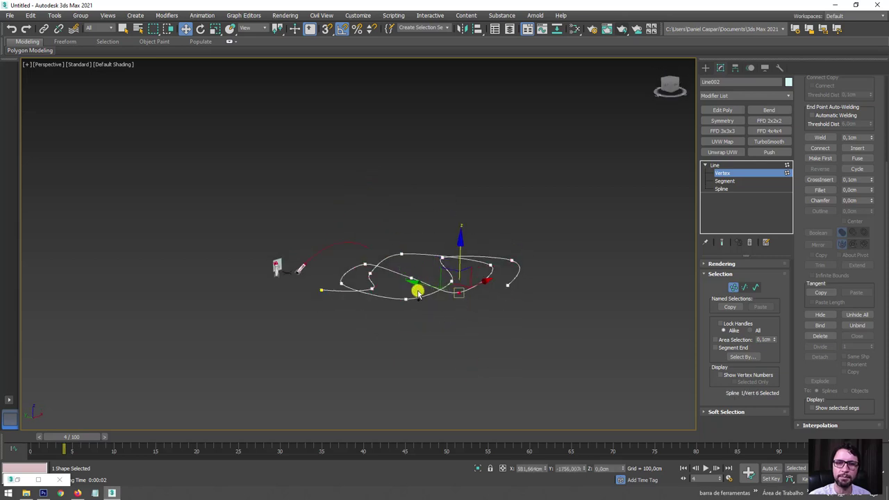
drag(459, 245, 454, 193)
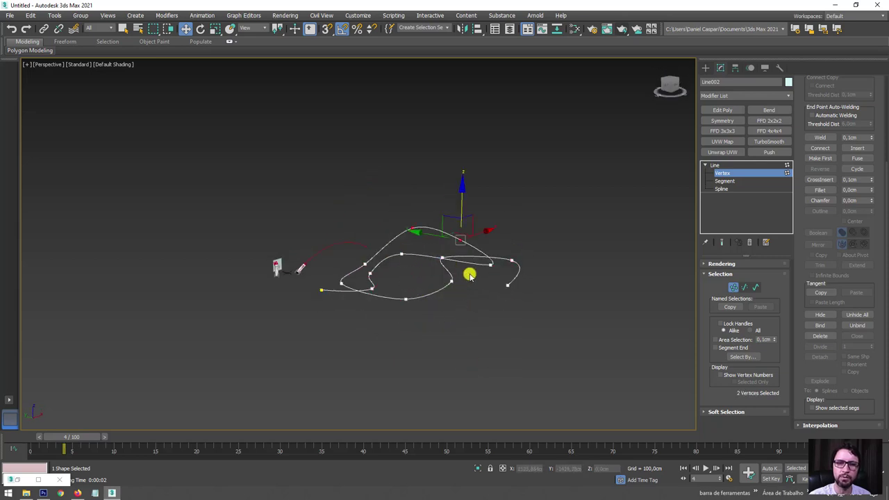
drag(432, 300, 390, 317)
mouse_move(413, 271)
mouse_down()
mouse_move(405, 293)
mouse_move(385, 275)
mouse_up()
click(369, 274)
mouse_move(369, 274)
alt+middle_down()
mouse_move(375, 296)
mouse_move(382, 262)
alt+middle_up()
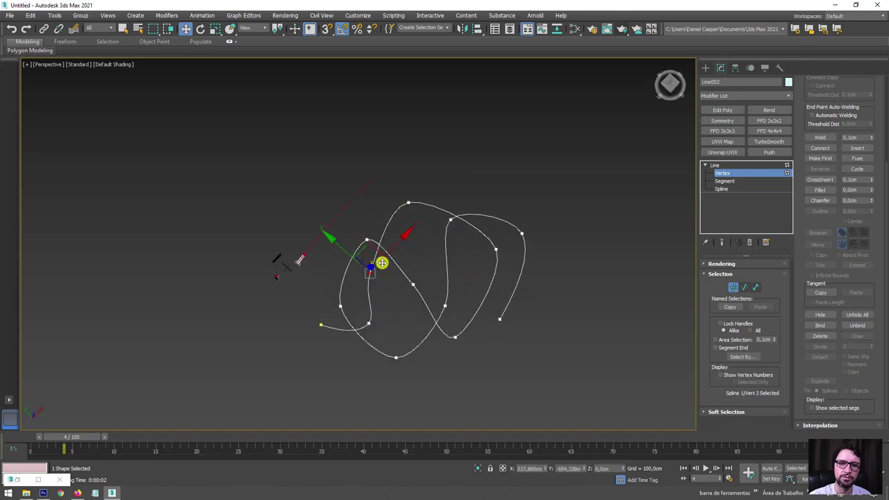
drag(371, 247, 415, 247)
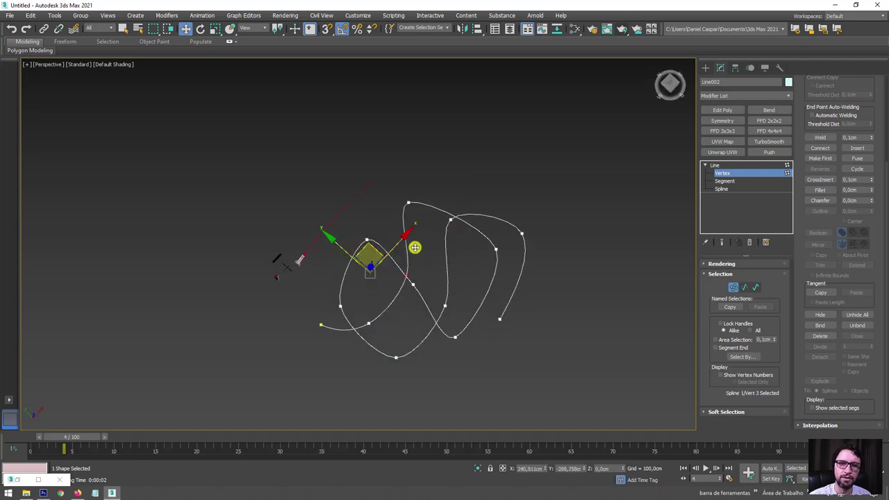
Convert the top vertex to Bezier and lengthen its curve handles.
click(410, 201)
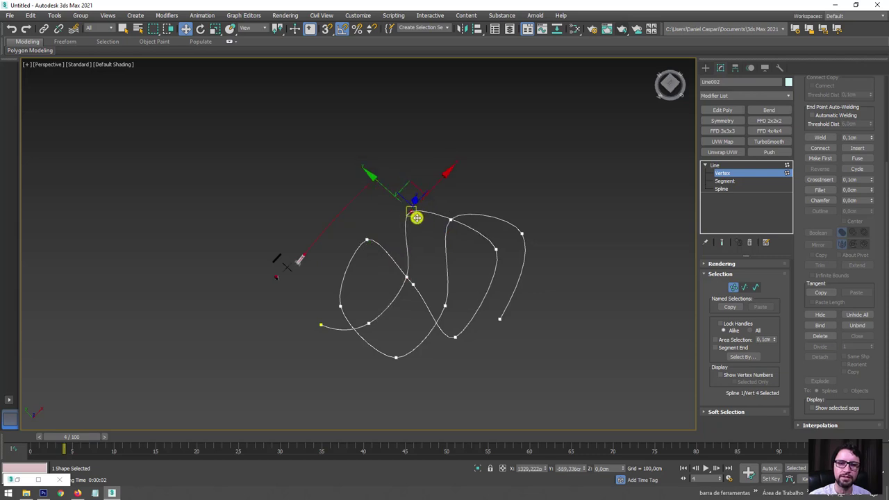
scroll(403, 207, up, 3)
scroll(405, 206, down, 2)
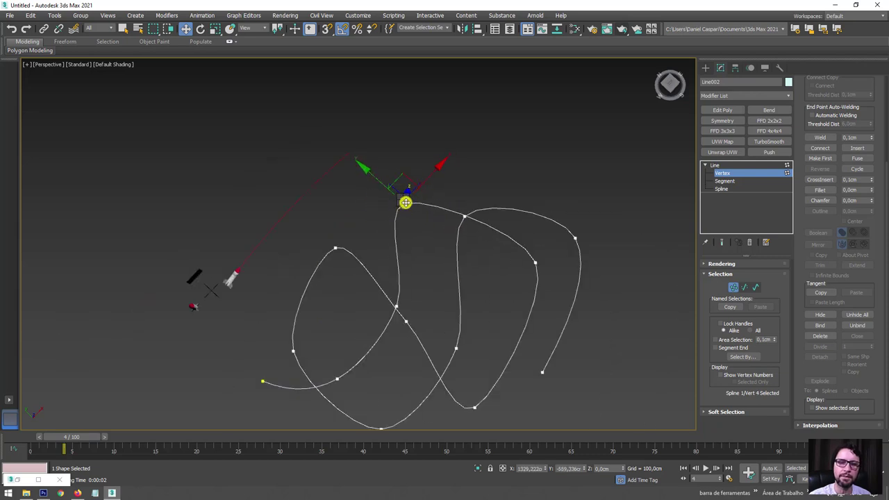
right_click(405, 202)
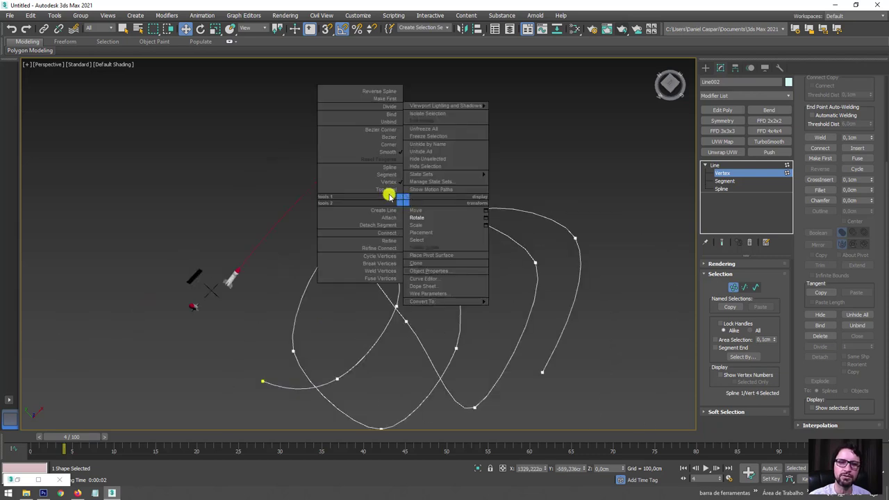
click(390, 139)
key(e)
key(r)
mouse_move(407, 205)
mouse_down()
mouse_move(405, 107)
mouse_move(412, 171)
mouse_up()
key(e)
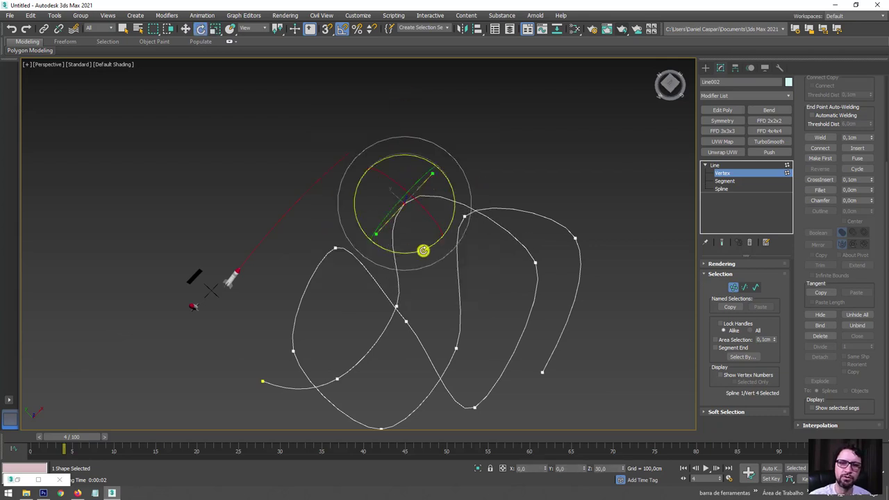
mouse_move(422, 250)
alt+middle_down()
mouse_move(423, 193)
mouse_move(405, 163)
alt+middle_up()
key(w)
mouse_move(405, 197)
alt+middle_down()
mouse_move(536, 205)
mouse_move(511, 209)
alt+middle_up()
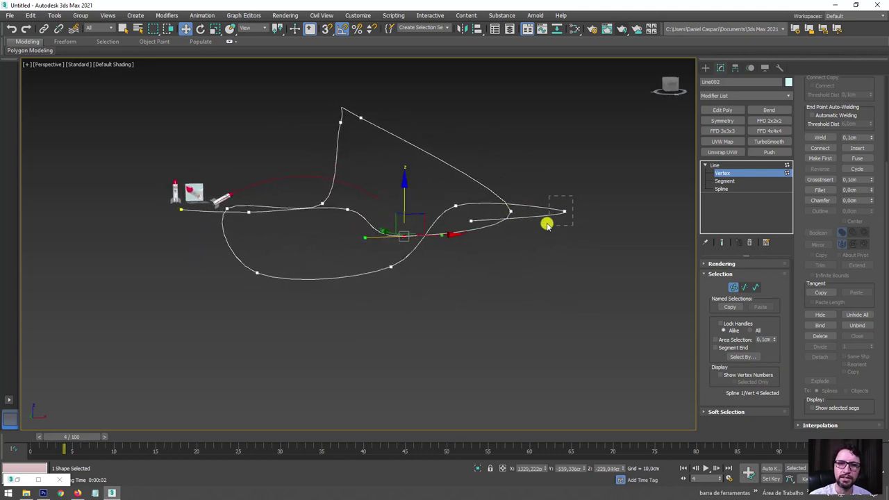
Raise the far-end vertex higher and return Line002 to whole-line level.
drag(548, 225, 546, 225)
drag(565, 146, 522, 163)
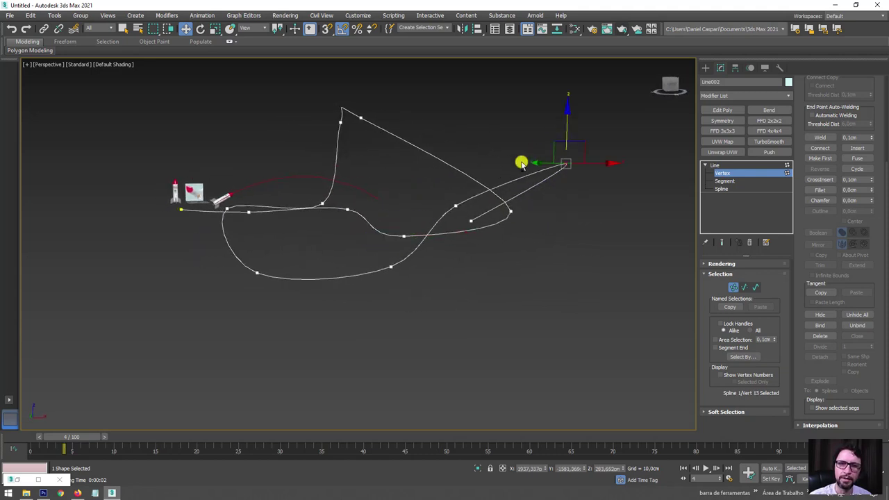
ctrl+drag(450, 212, 456, 171)
alt+middle_drag(460, 169, 489, 214)
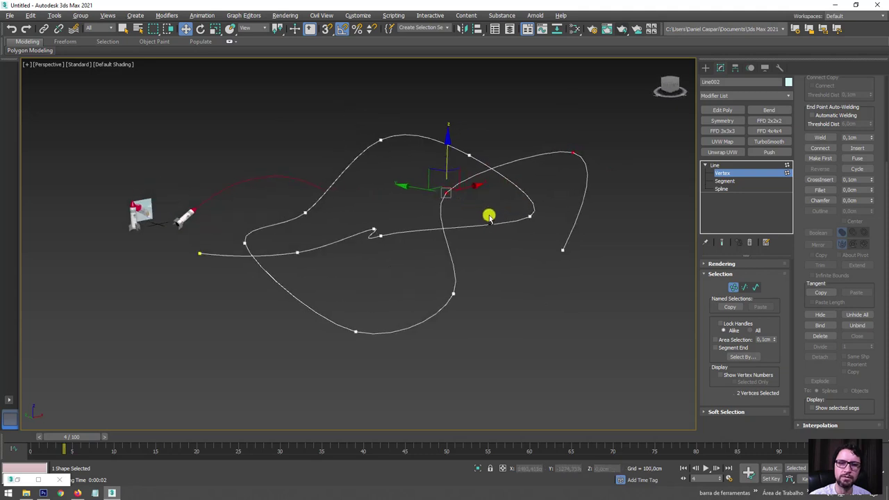
click(745, 165)
alt+middle_drag(422, 214, 240, 235)
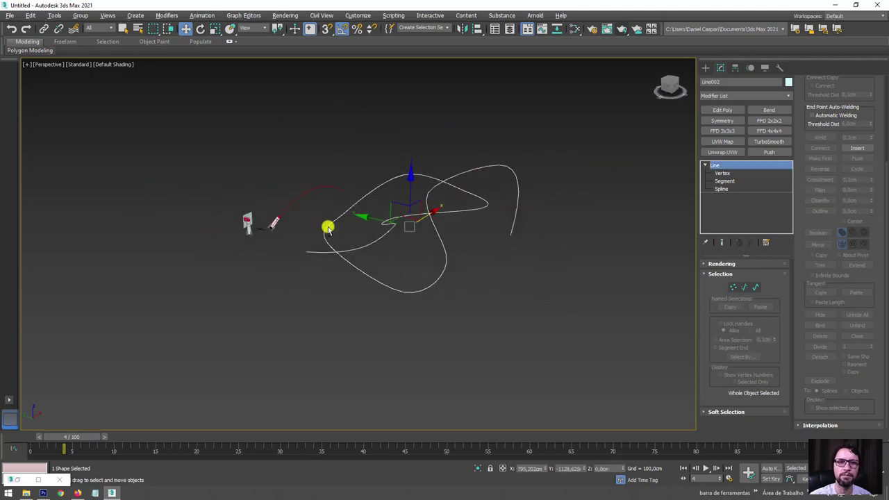
click(239, 235)
Create a small Cylinder001 and align it to the rocket's pivot.
mouse_move(486, 294)
alt+middle_down()
mouse_move(464, 315)
mouse_move(449, 294)
mouse_move(328, 268)
alt+middle_up()
scroll(317, 255, up, 5)
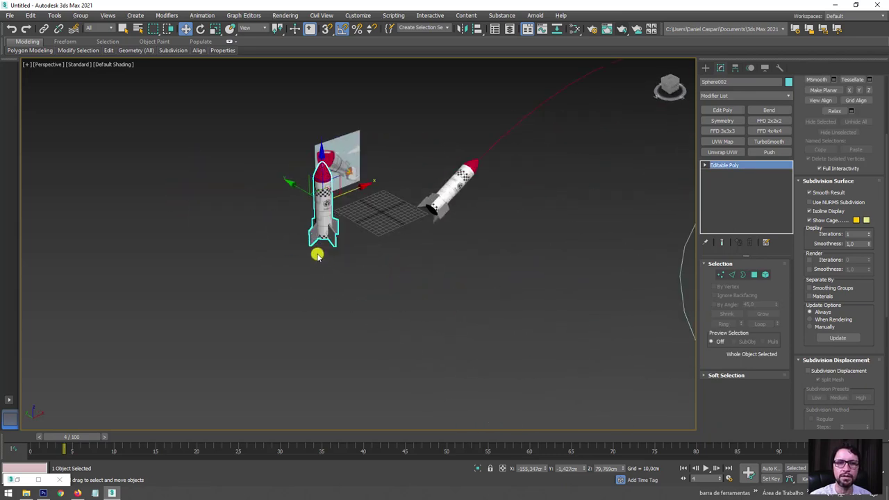
scroll(326, 247, up, 2)
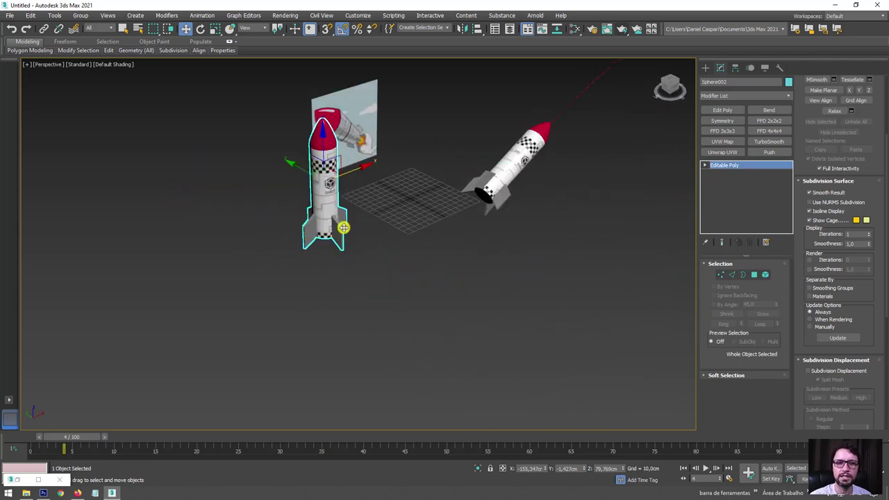
middle_drag(343, 227, 336, 272)
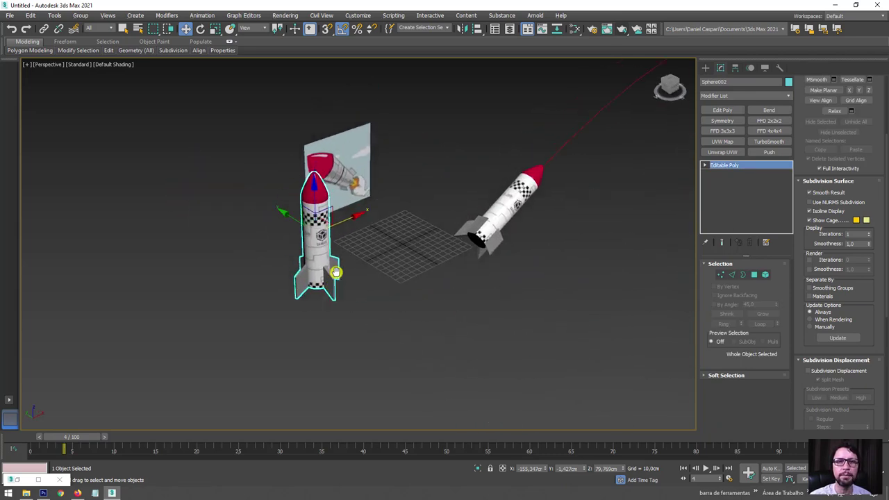
click(704, 68)
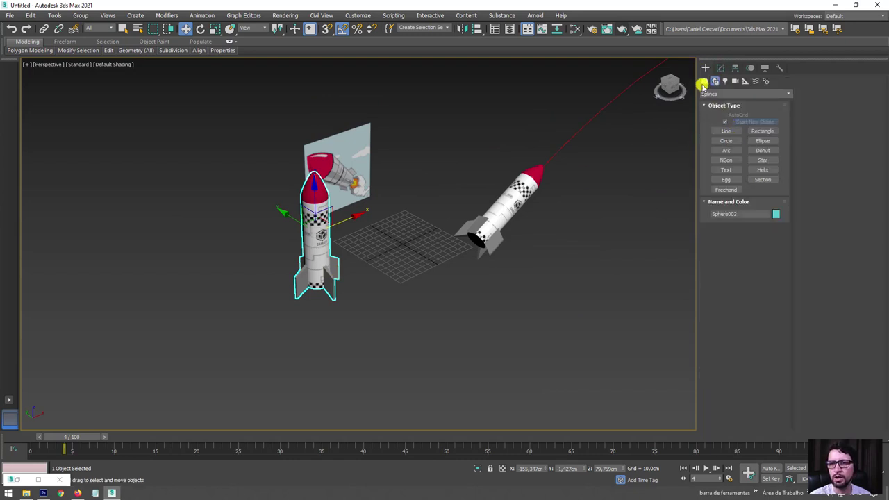
click(704, 82)
click(727, 143)
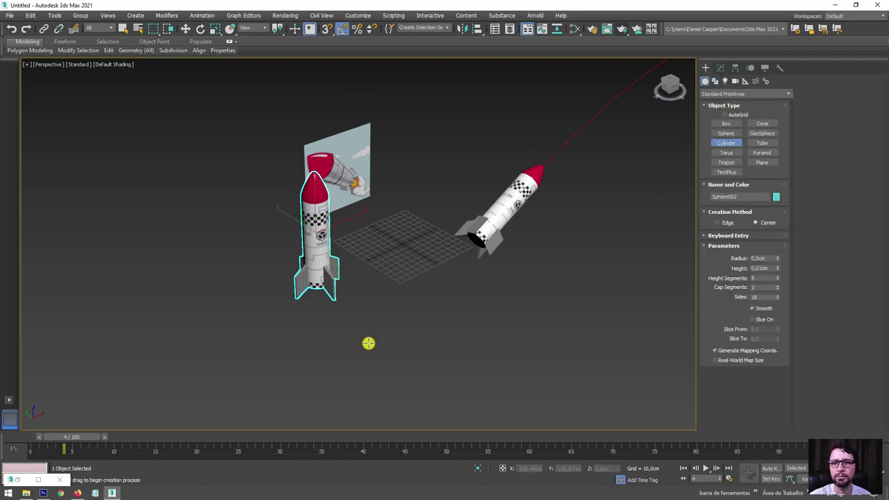
drag(368, 342, 381, 348)
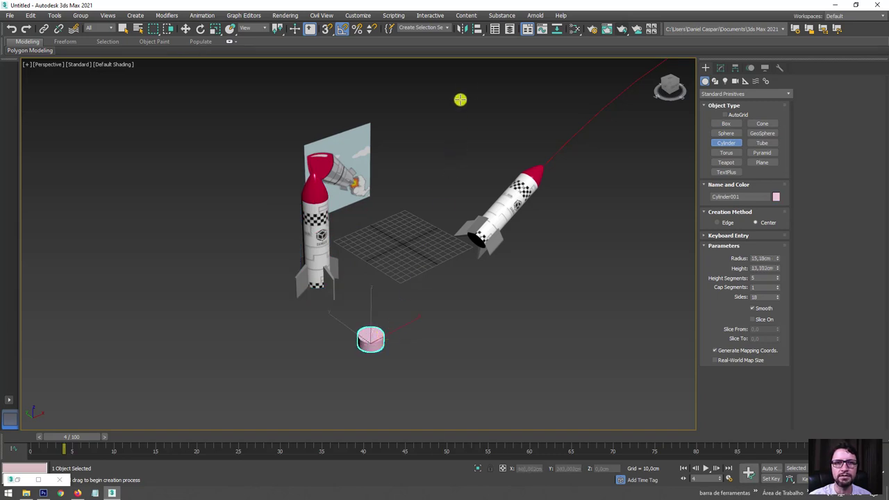
click(326, 248)
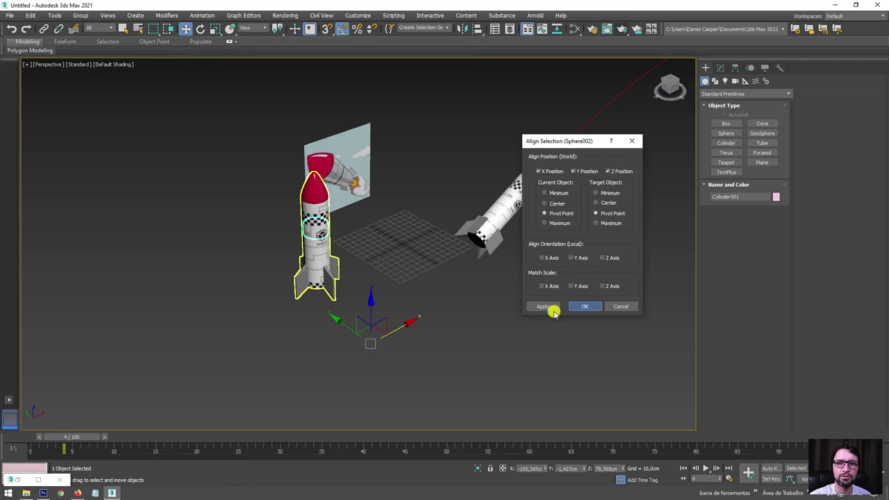
click(585, 306)
Scale the cylinder down to fit the rocket's base as a nozzle.
alt+middle_drag(238, 258, 313, 254)
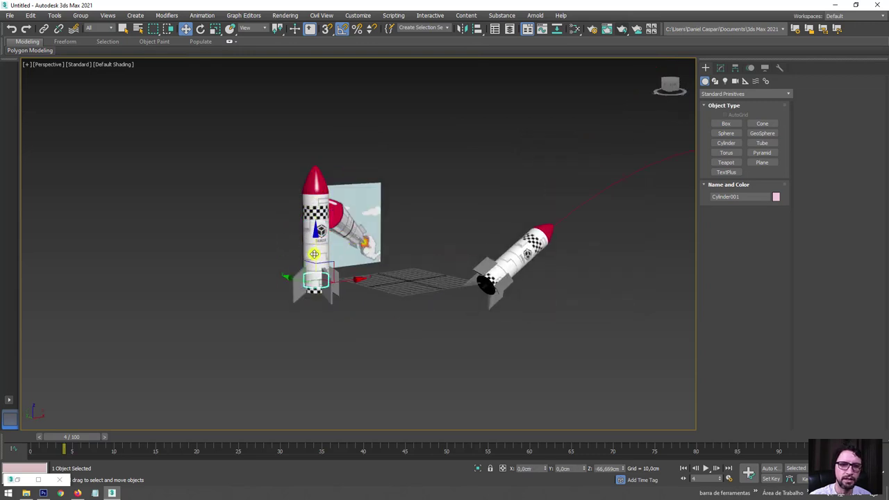
key(z)
key(r)
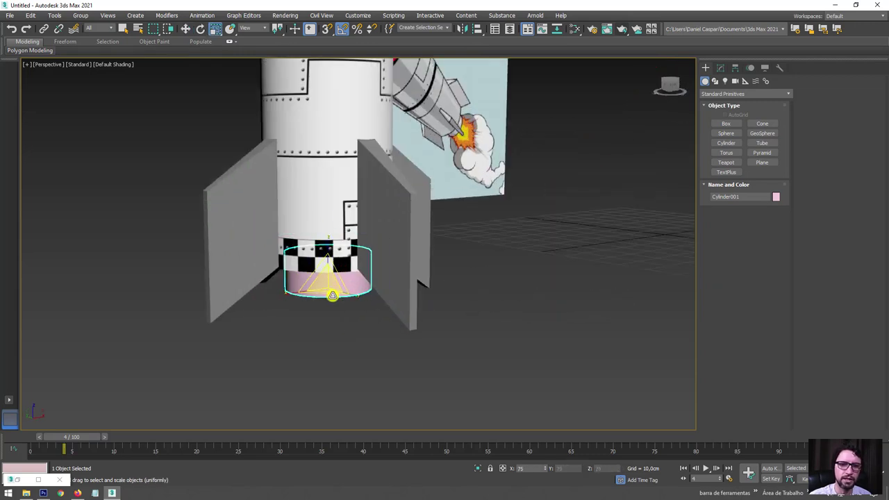
drag(324, 281, 323, 297)
Uncheck Renderable in the cylinder's Object Properties.
mouse_move(323, 297)
alt+middle_down()
mouse_move(336, 258)
mouse_move(283, 239)
alt+middle_up()
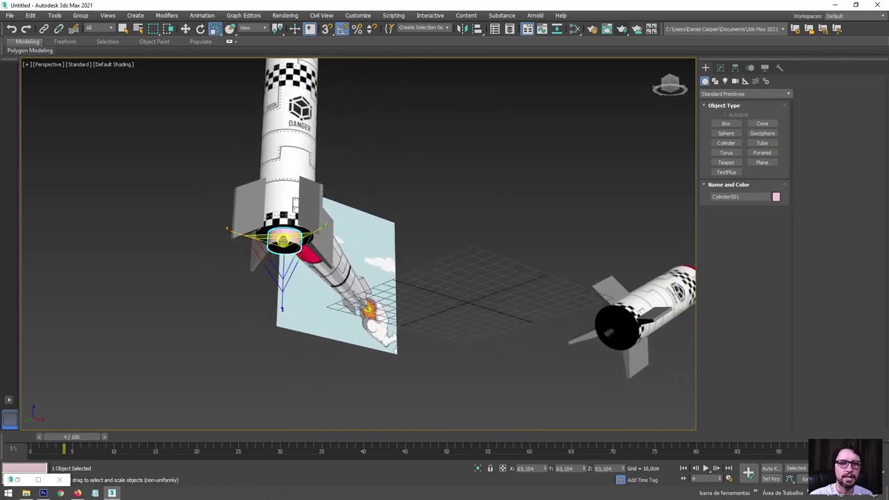
right_click(285, 240)
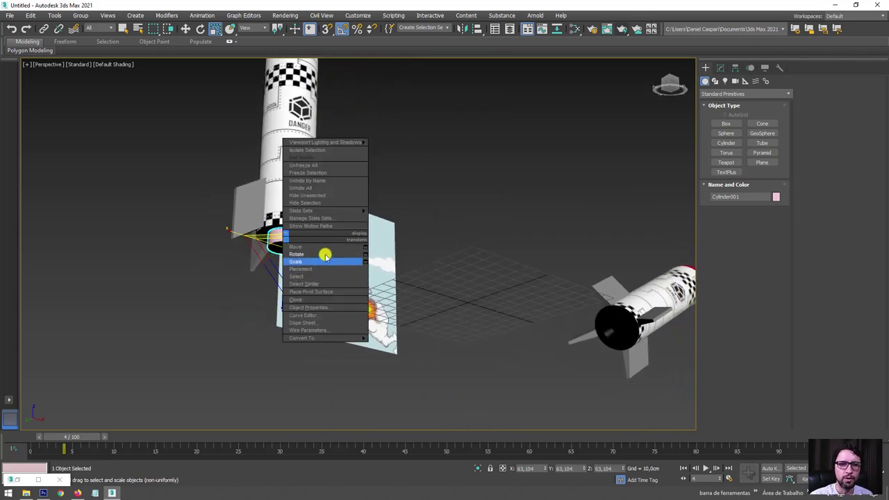
click(325, 307)
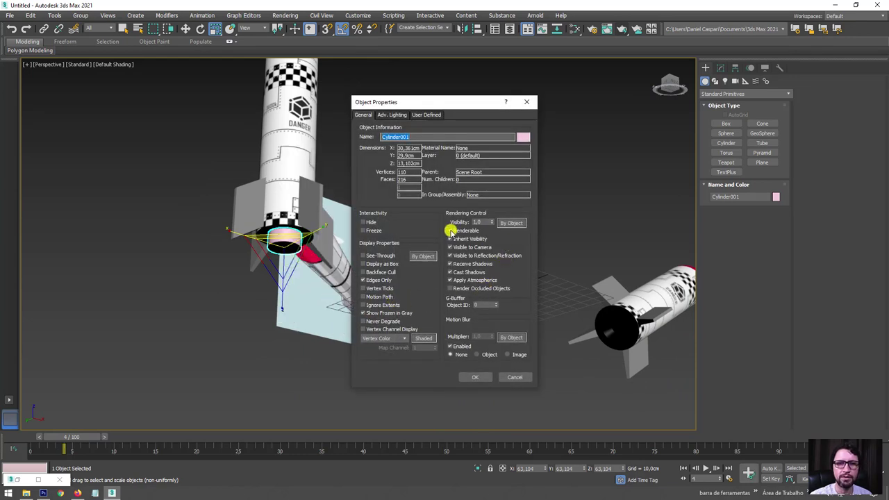
click(450, 230)
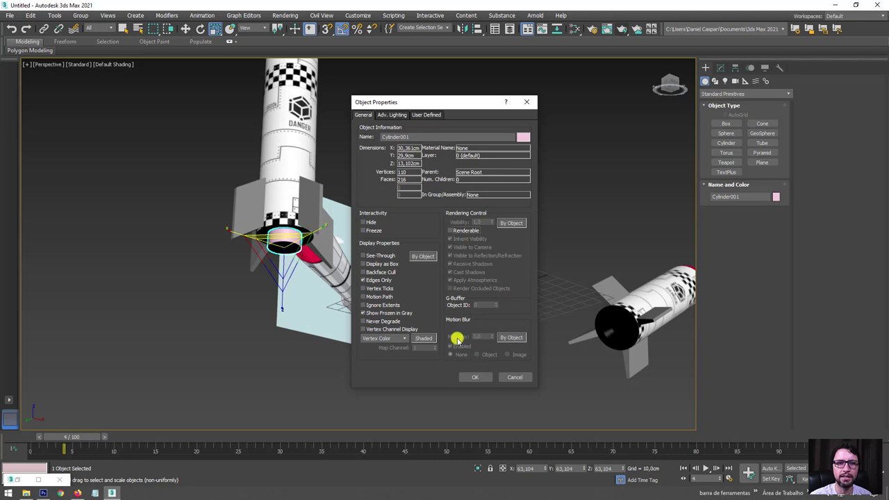
click(476, 375)
middle_drag(292, 244, 294, 293)
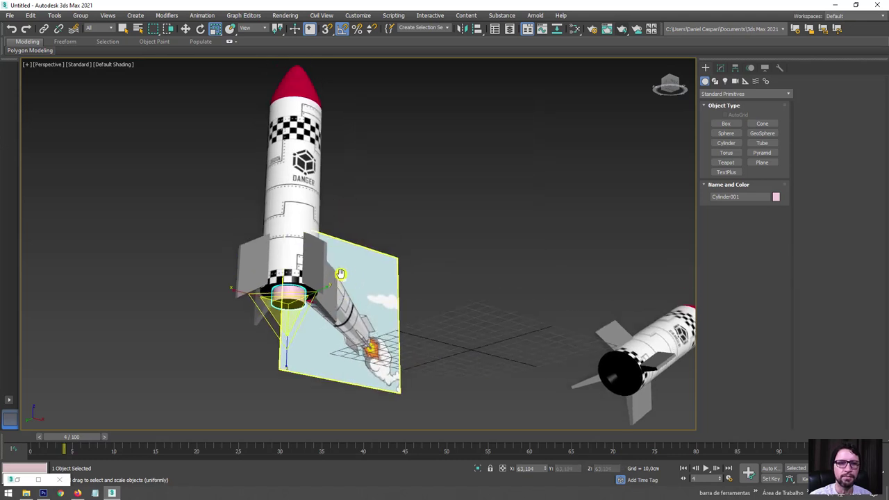
Select the rocket body and trial a move, cancelling it.
click(302, 216)
key(w)
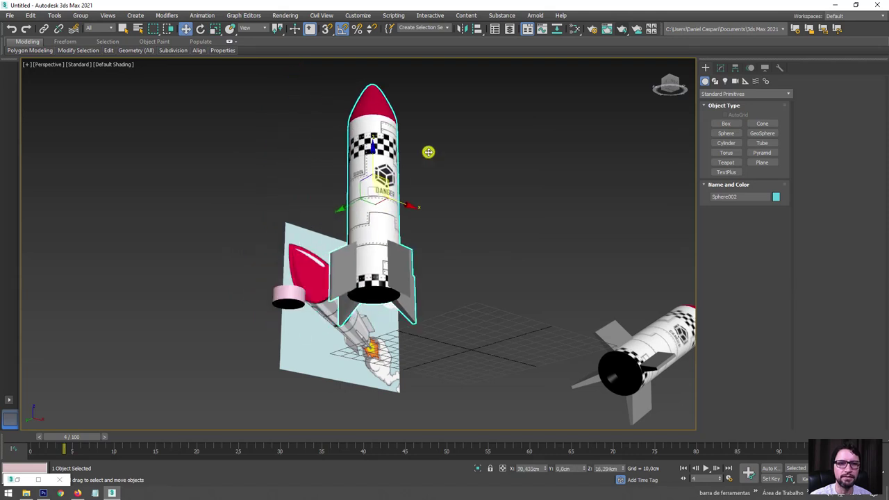
drag(306, 169, 355, 56)
right_click(355, 55)
Link Cylinder001 to the rocket body (Sphere002) with Select and Link.
click(297, 290)
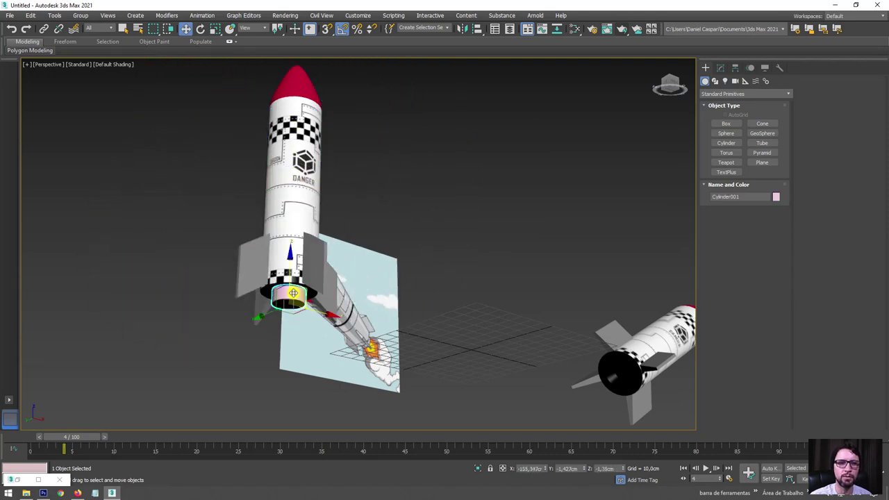
click(42, 29)
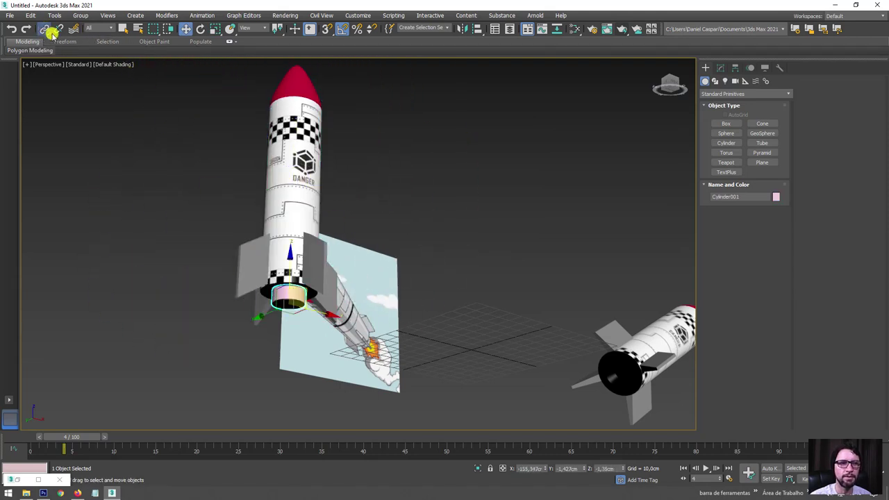
mouse_move(292, 293)
mouse_down()
mouse_move(431, 378)
mouse_move(618, 184)
mouse_up()
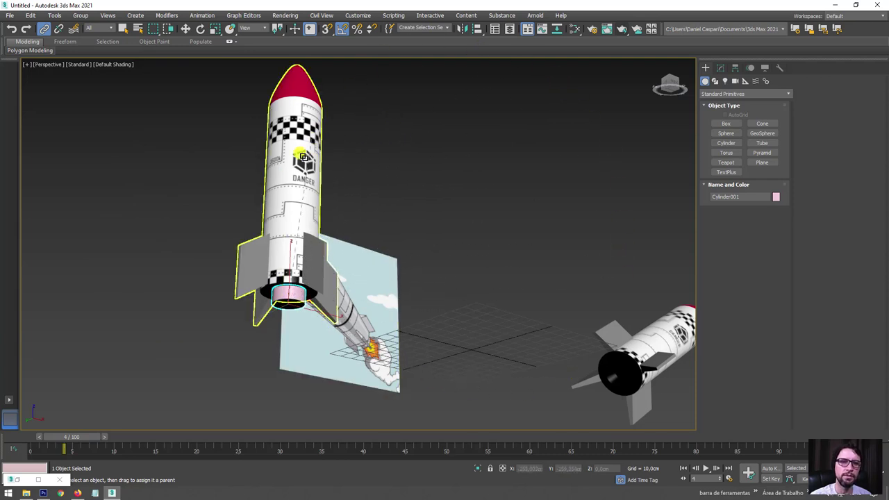
mouse_move(339, 132)
mouse_down()
mouse_move(314, 171)
mouse_move(423, 185)
mouse_move(252, 63)
mouse_move(373, 195)
mouse_move(245, 90)
mouse_move(308, 194)
mouse_up()
click(324, 178)
key(w)
scroll(381, 182, down, 3)
scroll(423, 213, down, 2)
mouse_move(425, 217)
alt+middle_down()
mouse_move(243, 319)
mouse_move(298, 292)
mouse_move(391, 319)
alt+middle_up()
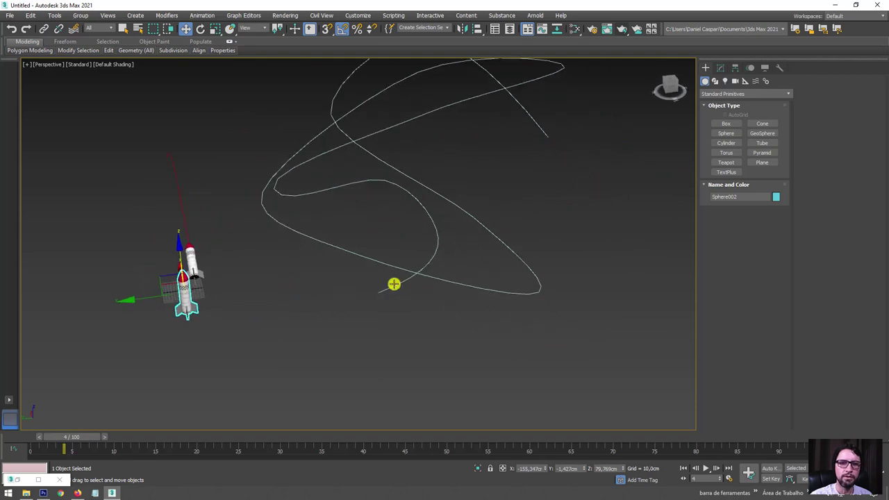
Give the rocket a Path Constraint with Line002 as its path.
click(199, 15)
mouse_move(210, 66)
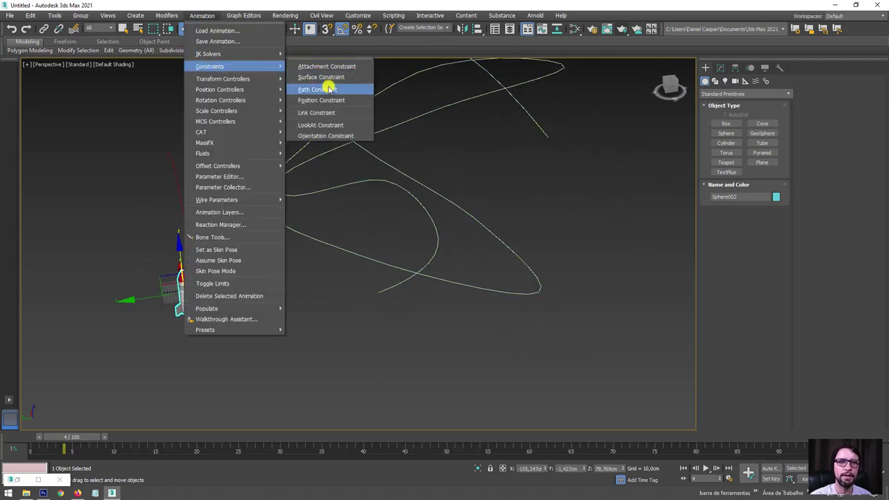
click(326, 90)
click(431, 263)
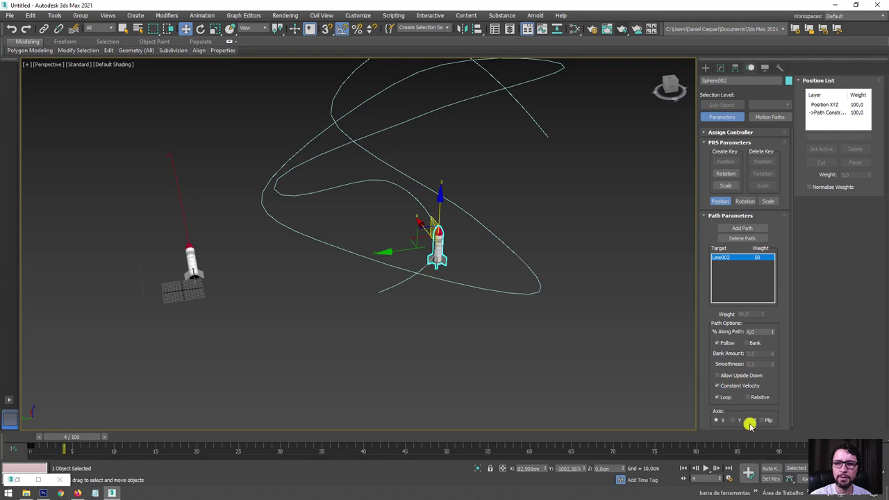
alt+middle_drag(299, 417, 324, 387)
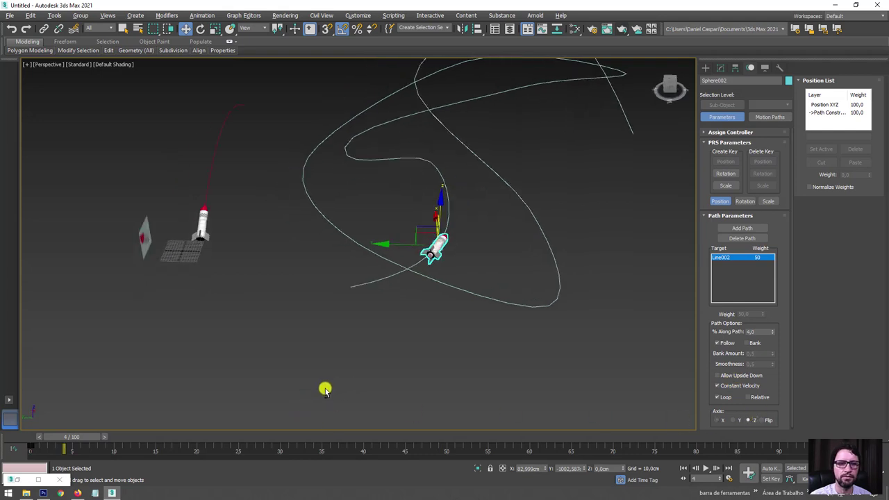
mouse_move(95, 435)
mouse_down()
mouse_move(32, 436)
mouse_move(65, 436)
mouse_up()
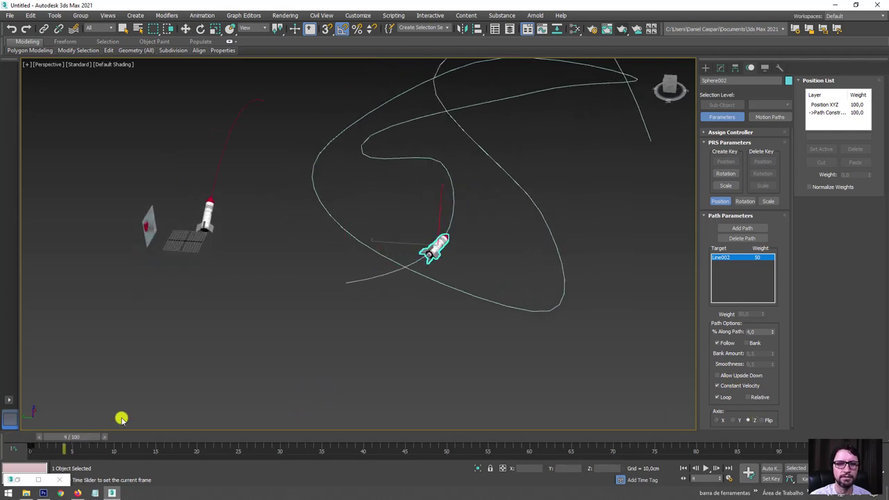
Rewind the animation to frame 0 and view the whole path.
key(w)
scroll(422, 252, up, 4)
scroll(443, 245, up, 3)
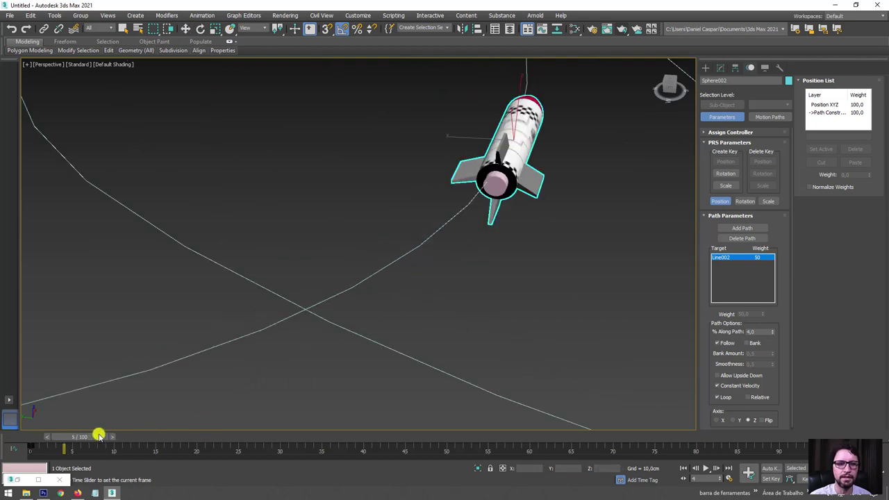
drag(101, 440, 30, 436)
scroll(307, 290, down, 3)
scroll(308, 290, down, 3)
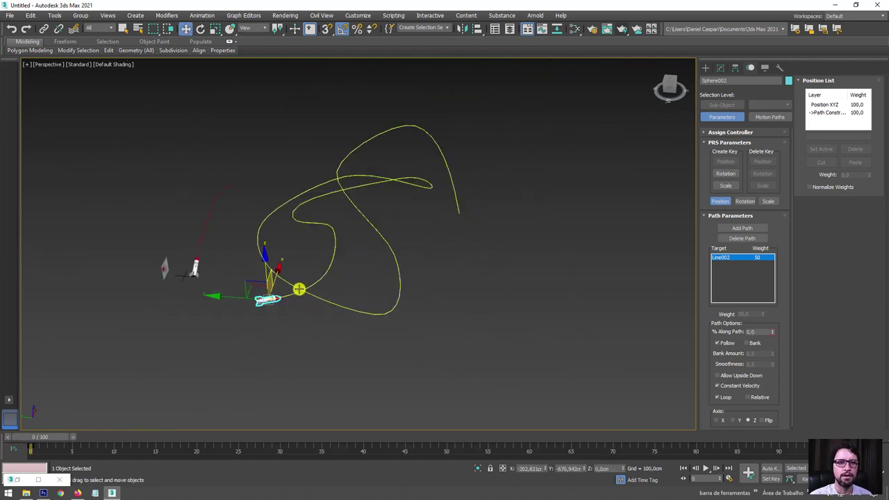
mouse_move(297, 290)
alt+middle_down()
mouse_move(374, 286)
mouse_move(353, 299)
mouse_move(403, 292)
mouse_move(207, 386)
alt+middle_up()
Scrub forward to check the rocket pointing nose-first along Line002.
mouse_move(43, 440)
mouse_down()
mouse_move(365, 387)
mouse_move(785, 346)
mouse_move(138, 372)
mouse_up()
key(w)
middle_drag(295, 319, 387, 258)
scroll(417, 264, up, 2)
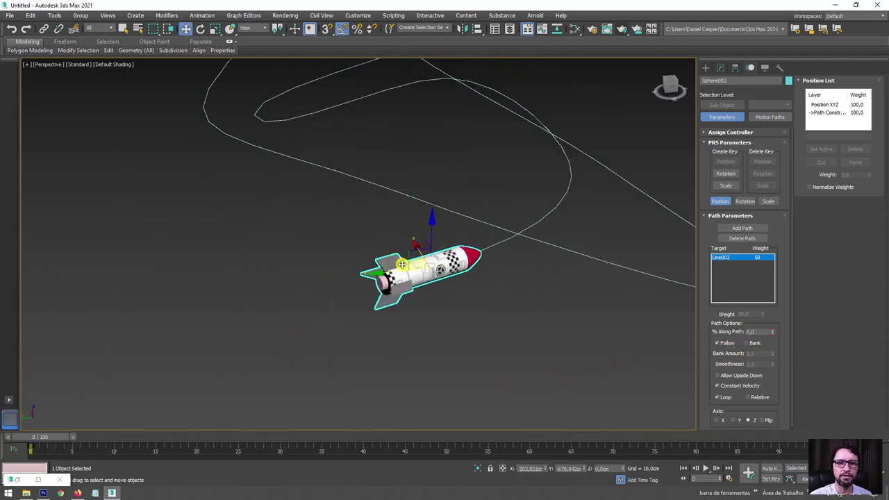
scroll(444, 239, up, 2)
scroll(463, 226, up, 2)
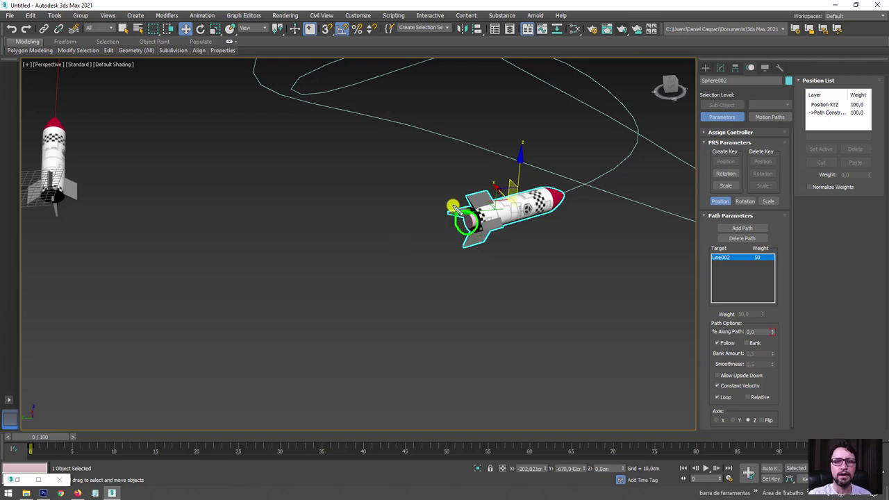
mouse_move(453, 207)
mouse_down()
mouse_move(436, 200)
mouse_move(389, 217)
mouse_up()
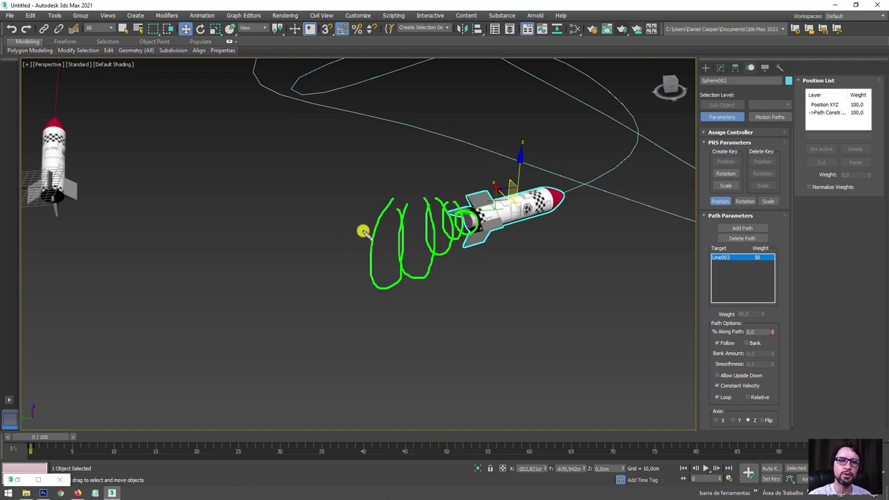
mouse_move(364, 232)
mouse_down()
mouse_move(357, 248)
mouse_move(375, 230)
mouse_move(344, 233)
mouse_up()
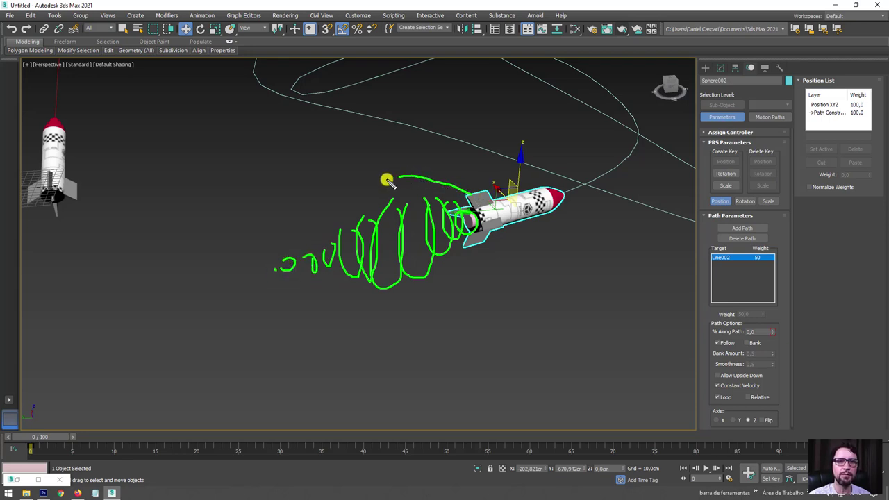
mouse_move(388, 180)
mouse_down()
mouse_move(273, 217)
mouse_move(289, 237)
mouse_up()
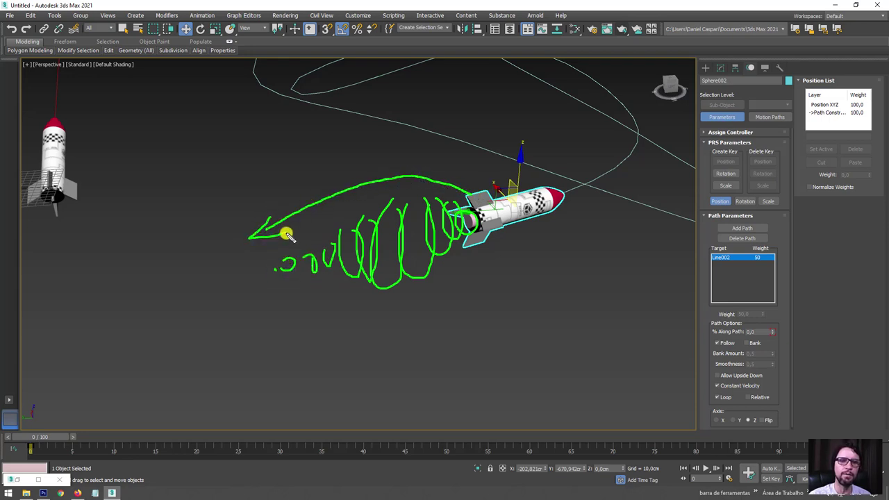
key(Escape)
alt+middle_drag(318, 234, 476, 246)
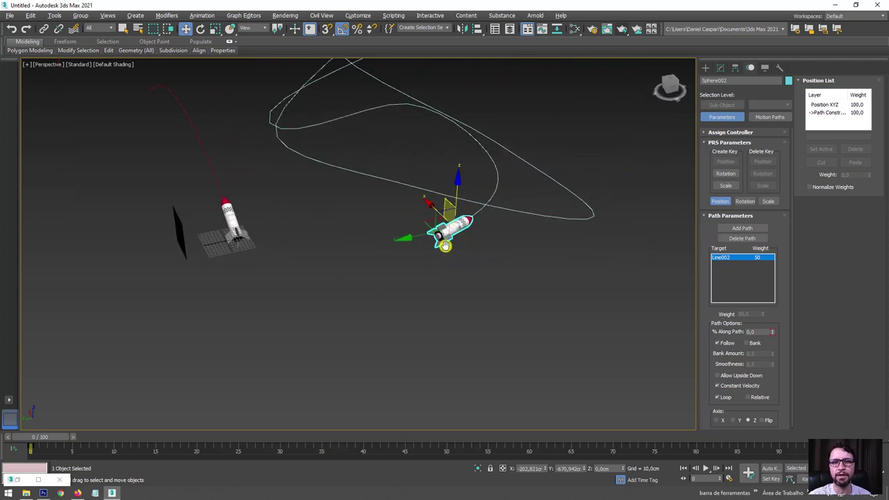
Create a GeoSphere beside the rockets and turn on Edged Faces display.
click(707, 68)
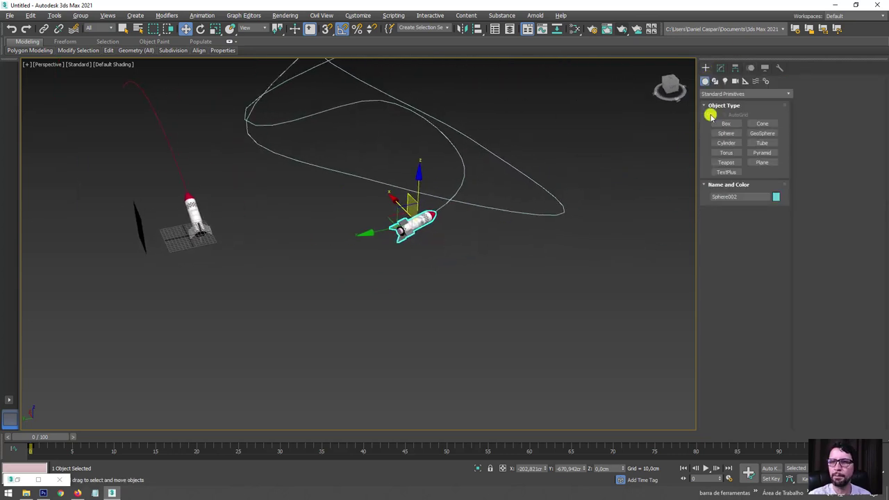
click(764, 134)
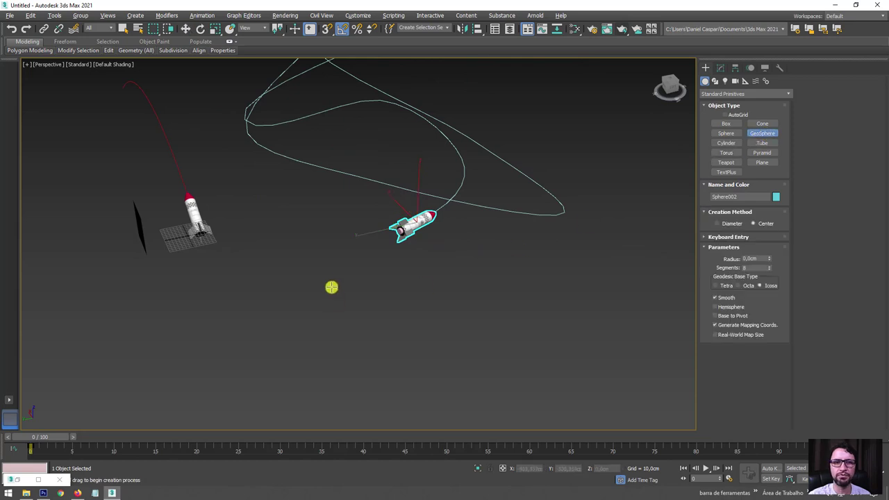
drag(323, 279, 342, 287)
key(F4)
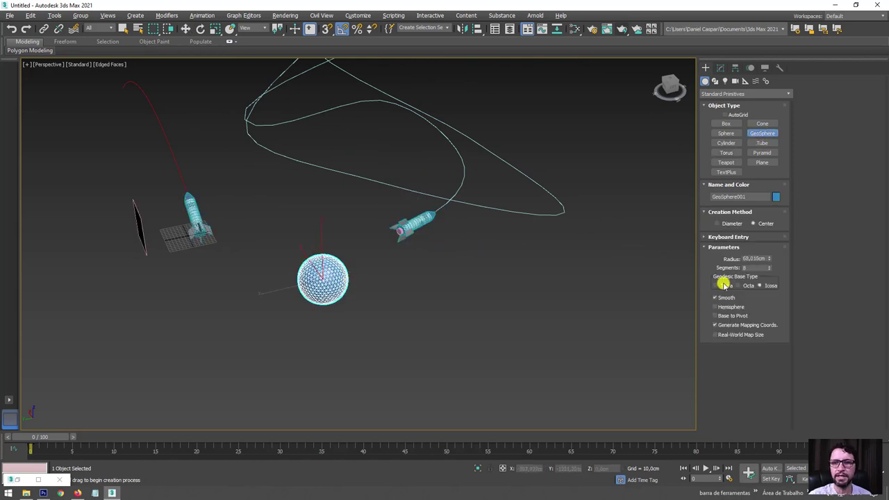
Give the GeoSphere an Octa base type with 2 segments.
click(741, 286)
alt+middle_drag(375, 280, 419, 228)
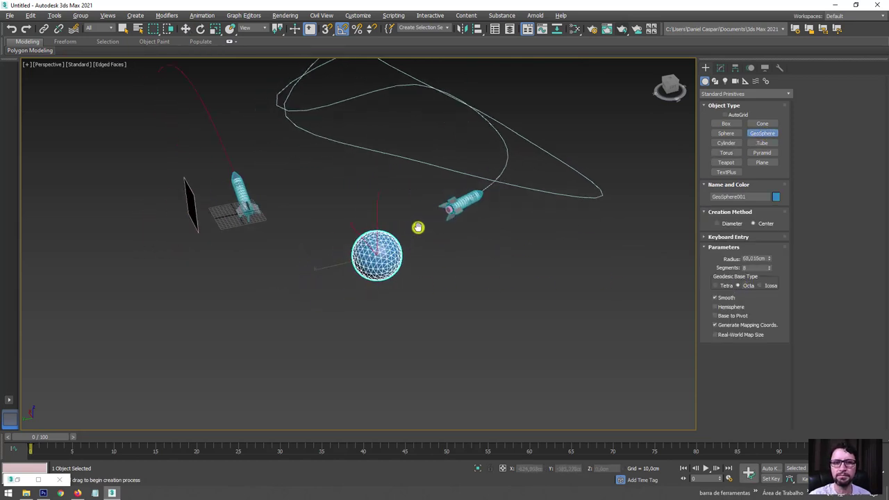
scroll(577, 248, up, 5)
drag(769, 270, 769, 272)
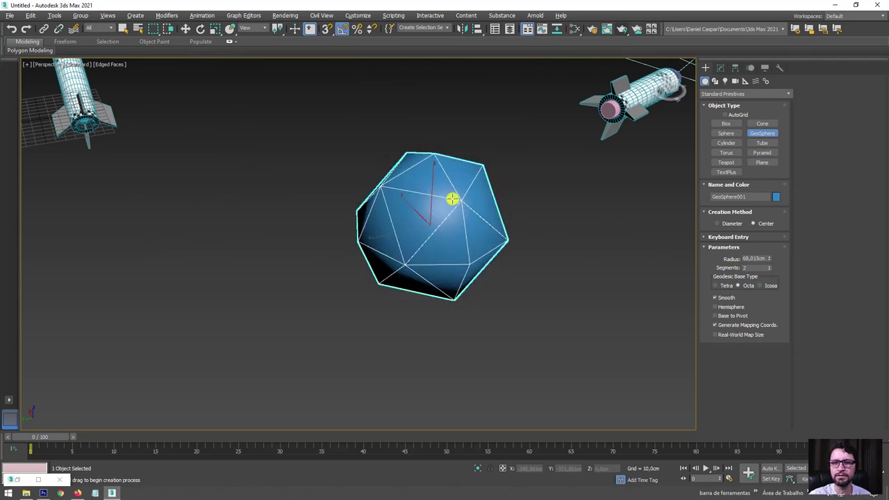
scroll(452, 200, down, 5)
mouse_move(477, 215)
alt+middle_down()
mouse_move(431, 240)
mouse_move(453, 215)
mouse_move(417, 227)
alt+middle_up()
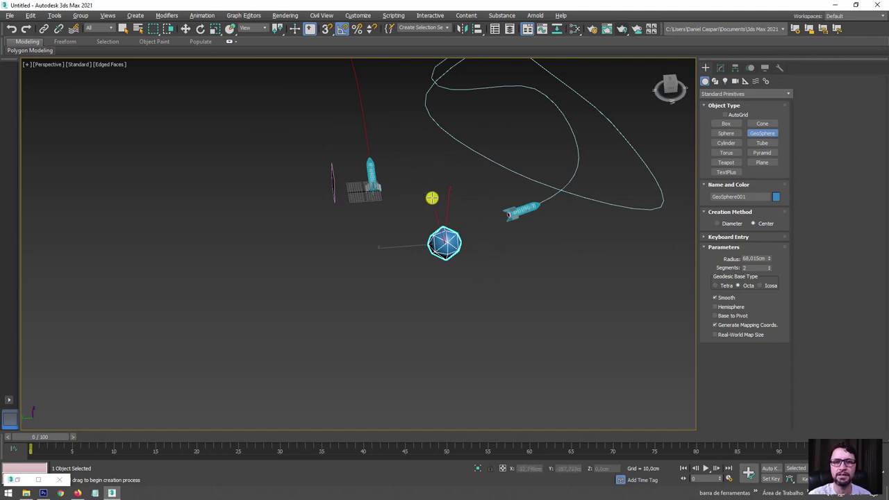
mouse_move(431, 197)
alt+middle_down()
mouse_move(317, 224)
mouse_move(334, 241)
alt+middle_up()
key(w)
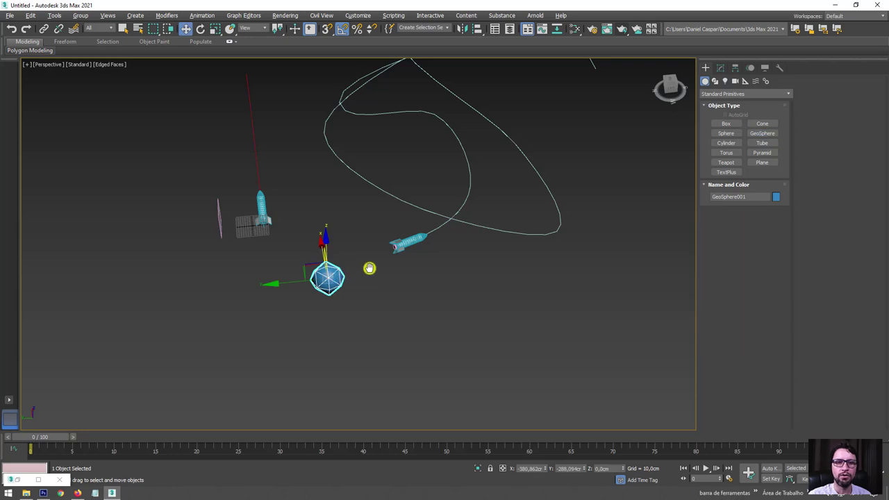
scroll(367, 268, up, 3)
scroll(377, 254, up, 2)
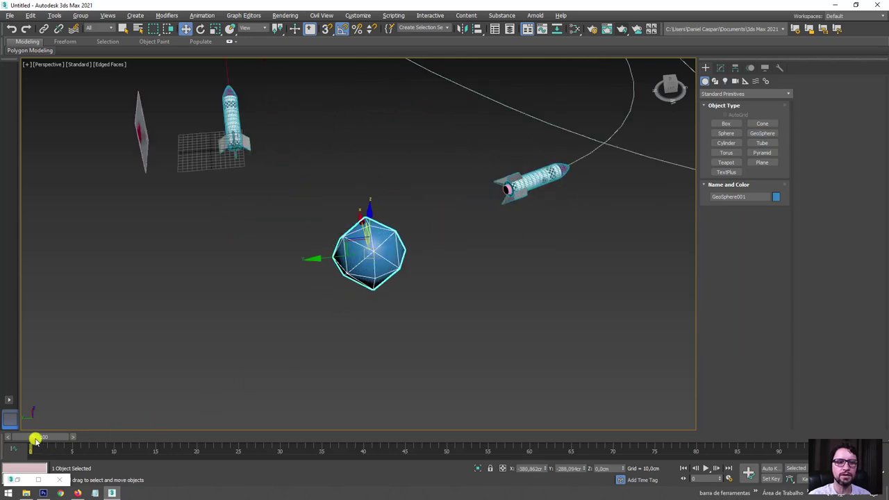
Align the GeoSphere's pivot point to the rocket on X, Y and Z.
click(770, 468)
mouse_move(37, 439)
mouse_down()
mouse_move(129, 435)
mouse_move(2, 437)
mouse_up()
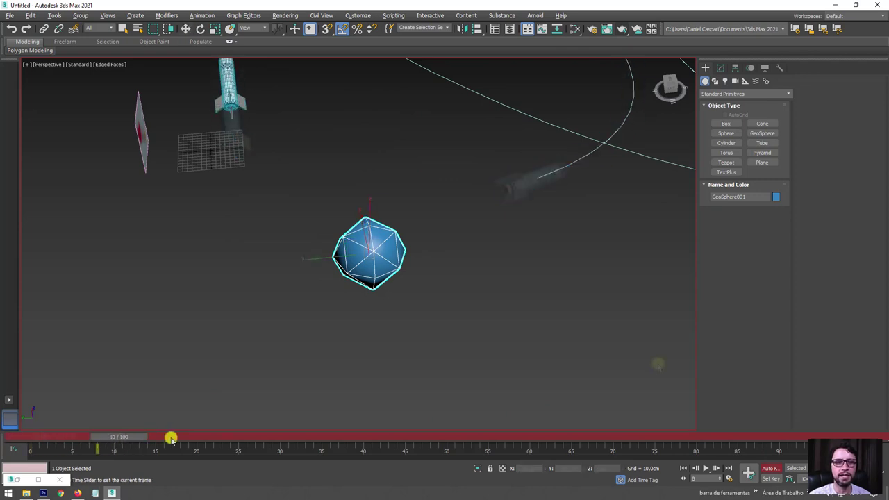
key(w)
click(771, 467)
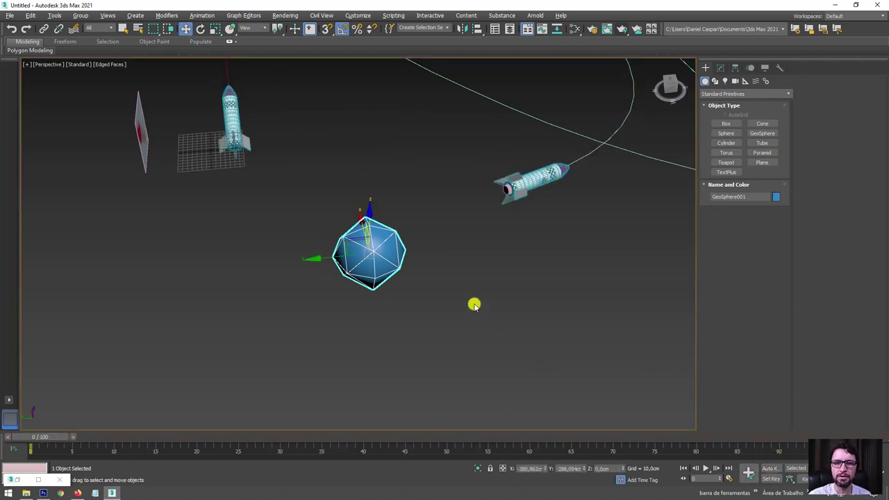
middle_drag(474, 305, 413, 292)
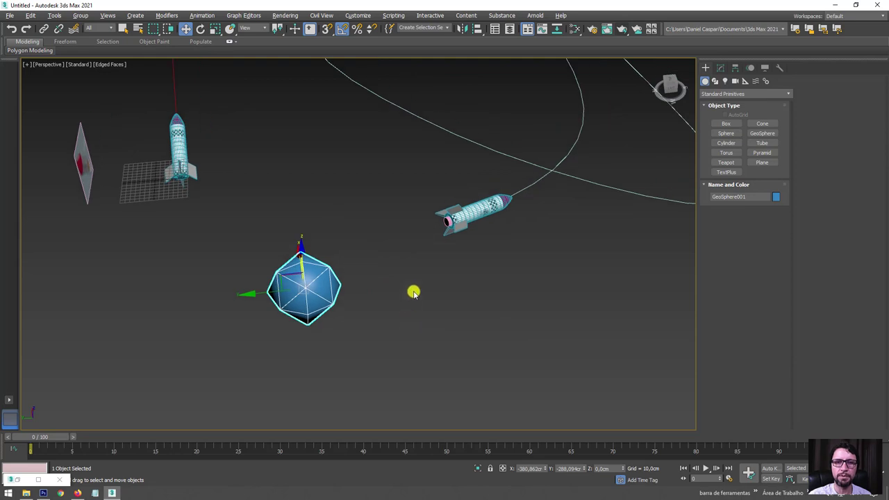
click(477, 29)
click(447, 222)
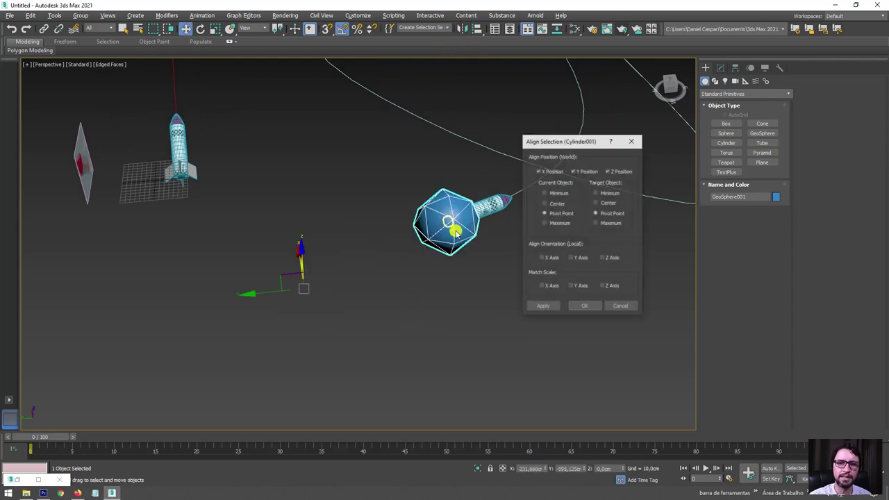
click(589, 304)
Shrink the GeoSphere radius to 12,243 cm at the rocket's tail nozzle.
click(721, 67)
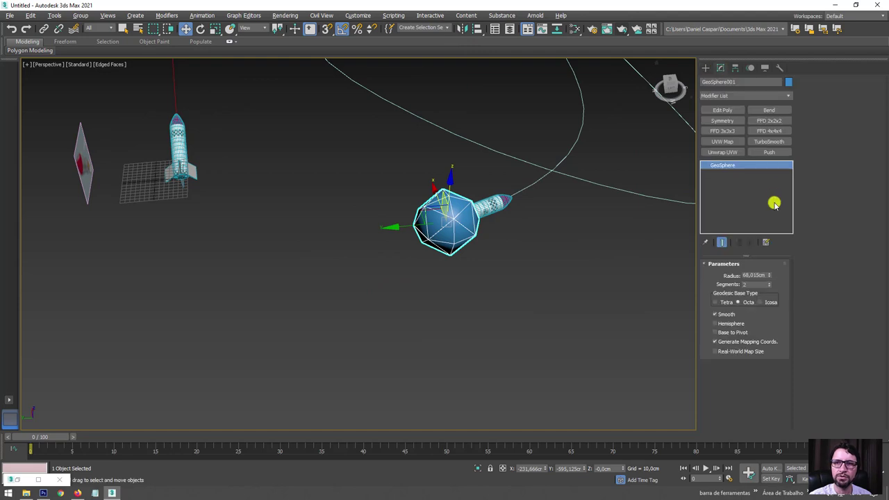
drag(774, 278, 750, 310)
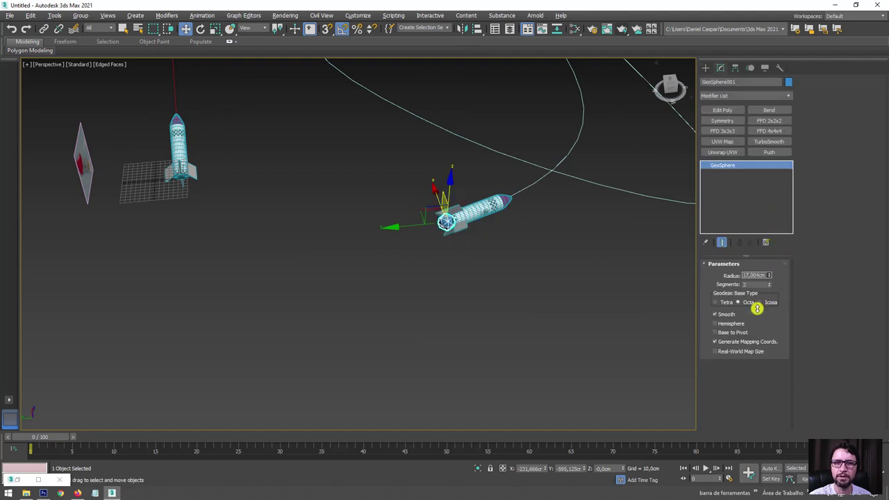
scroll(412, 225, up, 5)
scroll(566, 224, up, 3)
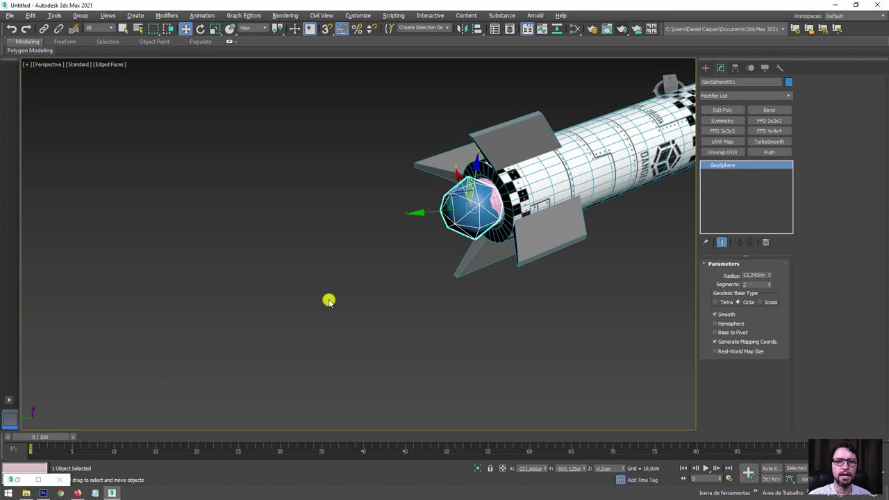
scroll(328, 301, down, 3)
scroll(283, 353, down, 3)
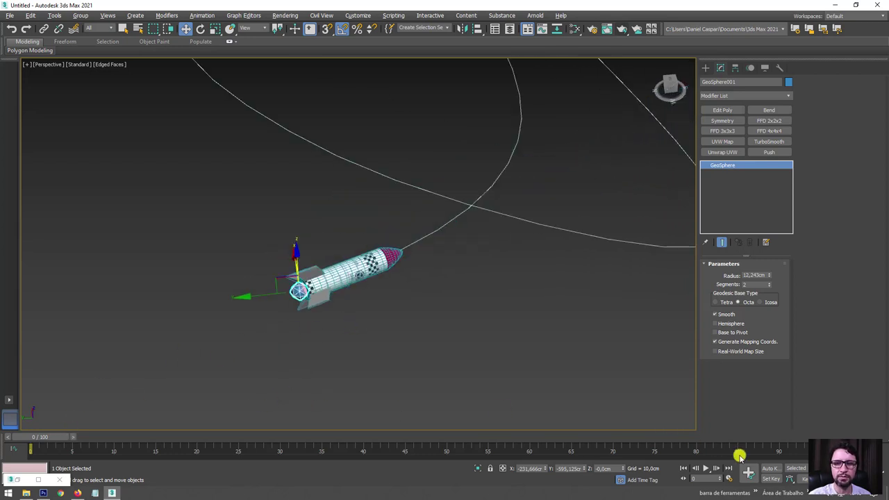
With Auto Key, key the GeoSphere radius at 54,847 cm on frame 5 and 7,679 cm on frame 15.
click(775, 471)
mouse_move(46, 438)
mouse_down()
mouse_move(102, 438)
mouse_move(100, 446)
mouse_up()
key(w)
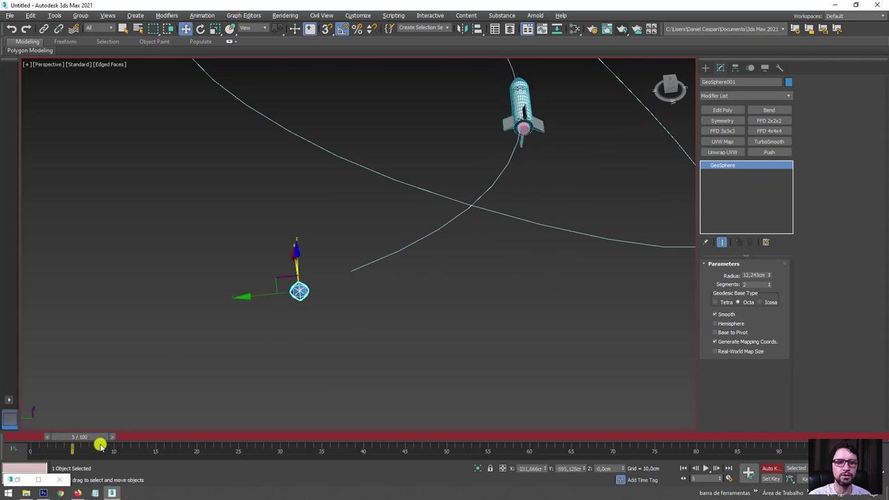
drag(771, 275, 762, 111)
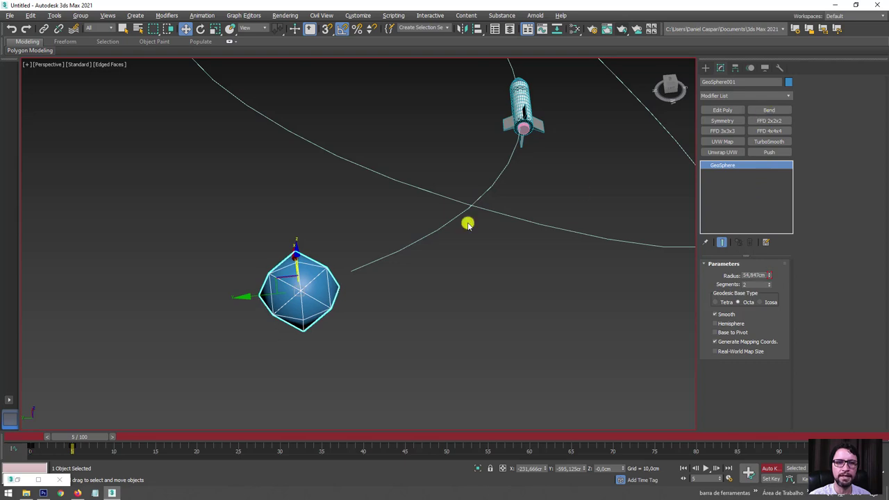
drag(92, 442, 177, 435)
key(w)
mouse_move(769, 276)
mouse_down()
mouse_move(768, 308)
mouse_move(760, 309)
mouse_up()
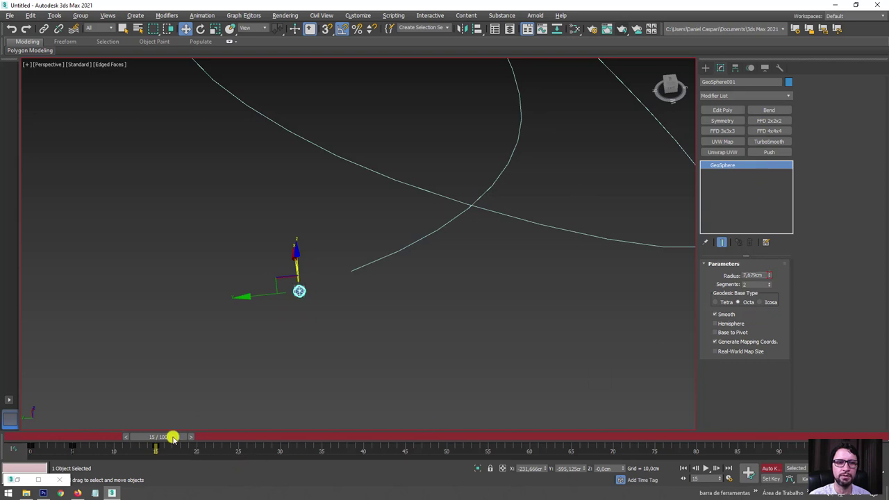
mouse_move(173, 438)
mouse_down()
mouse_move(91, 440)
mouse_move(185, 438)
mouse_move(30, 442)
mouse_up()
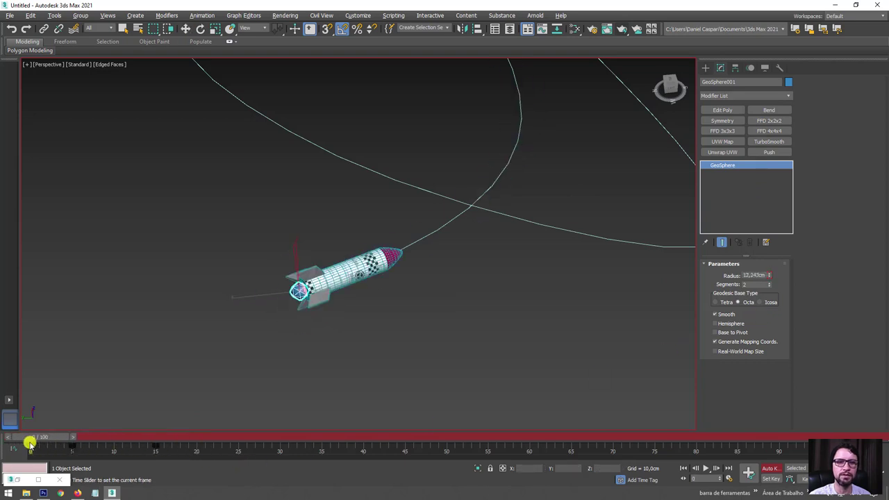
Turn off Auto Key, frame the whole rocket scene and show the Create panel.
click(768, 468)
mouse_move(370, 322)
alt+middle_down()
mouse_move(332, 323)
mouse_move(327, 294)
alt+middle_up()
drag(328, 294, 131, 307)
scroll(363, 283, up, 5)
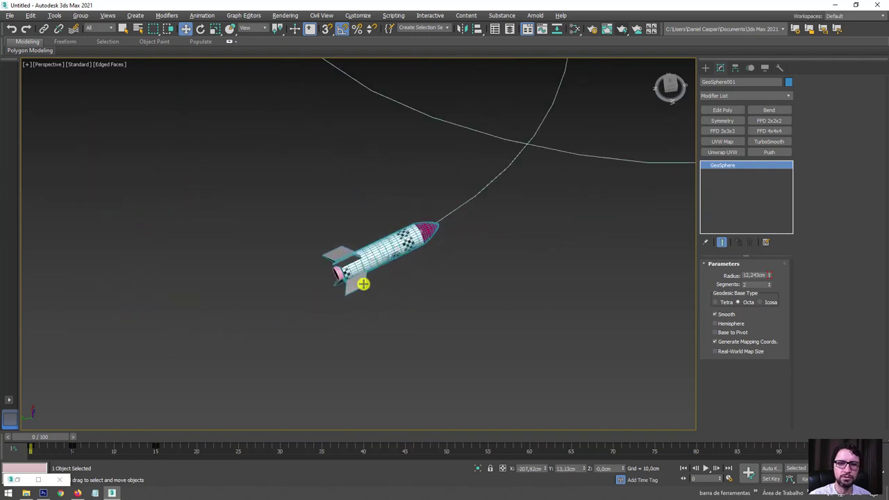
scroll(336, 273, down, 5)
middle_drag(338, 274, 413, 268)
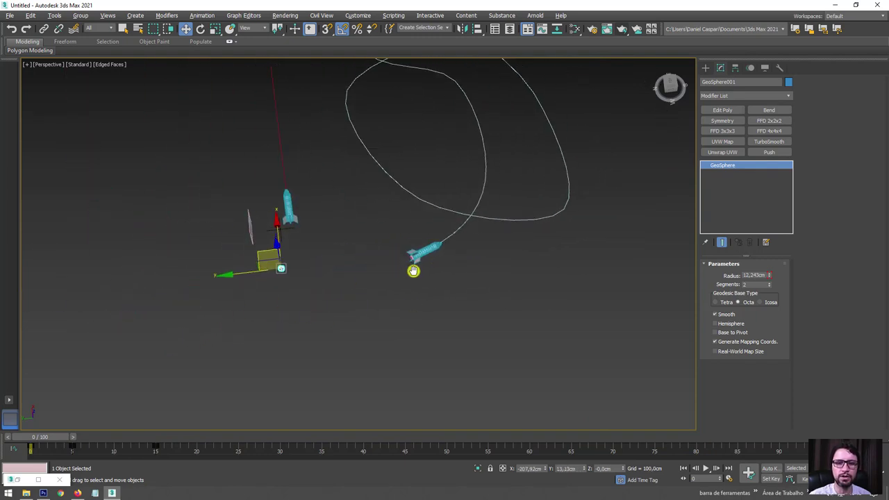
scroll(407, 257, up, 2)
scroll(407, 260, up, 1)
middle_drag(501, 273, 528, 249)
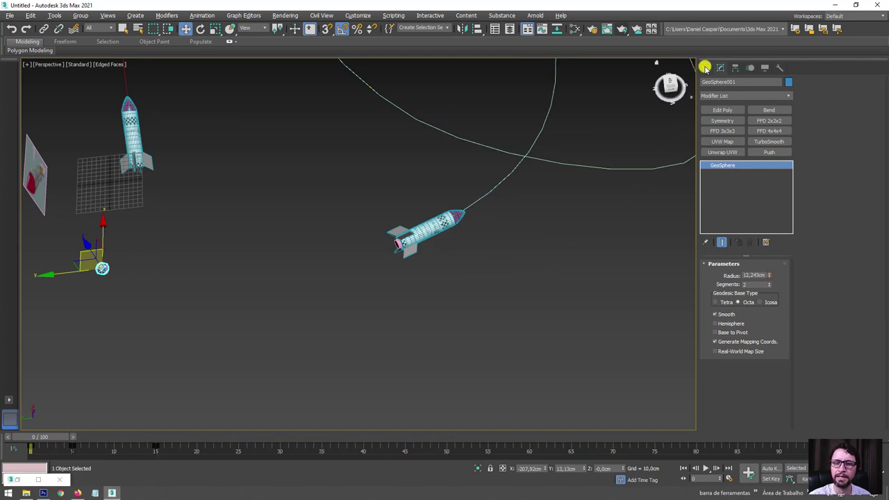
click(705, 67)
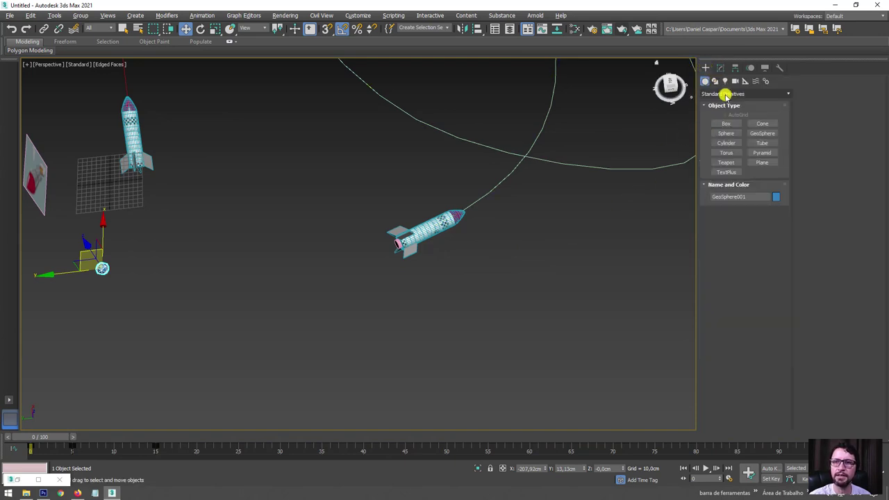
Place a PF Source 001 emitter on the ground and preview its particles at frame 21.
click(727, 93)
click(723, 127)
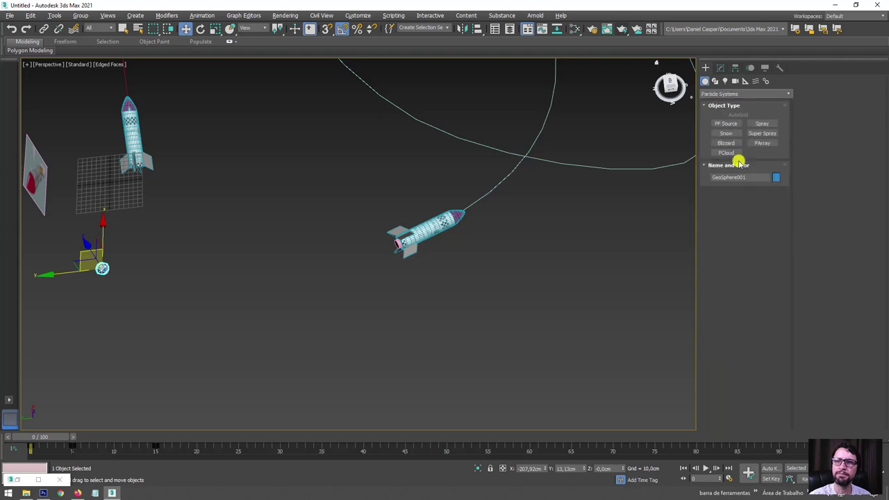
click(726, 123)
drag(254, 332, 275, 345)
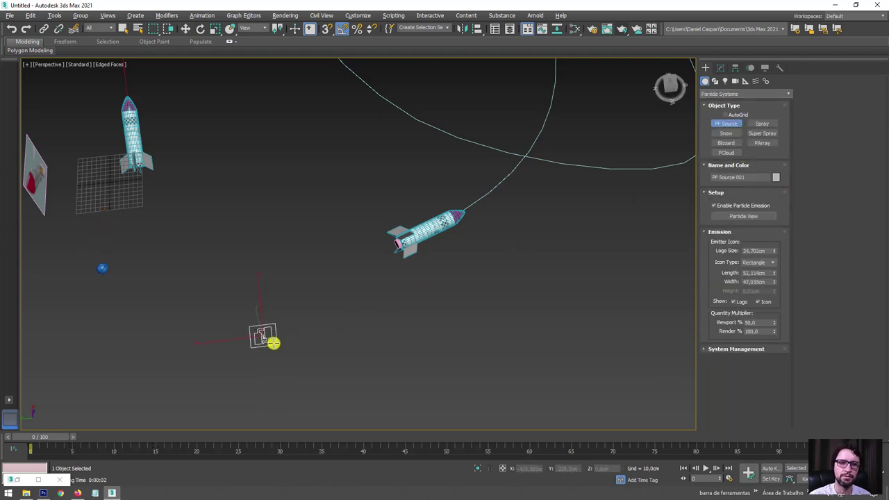
middle_drag(276, 345, 417, 335)
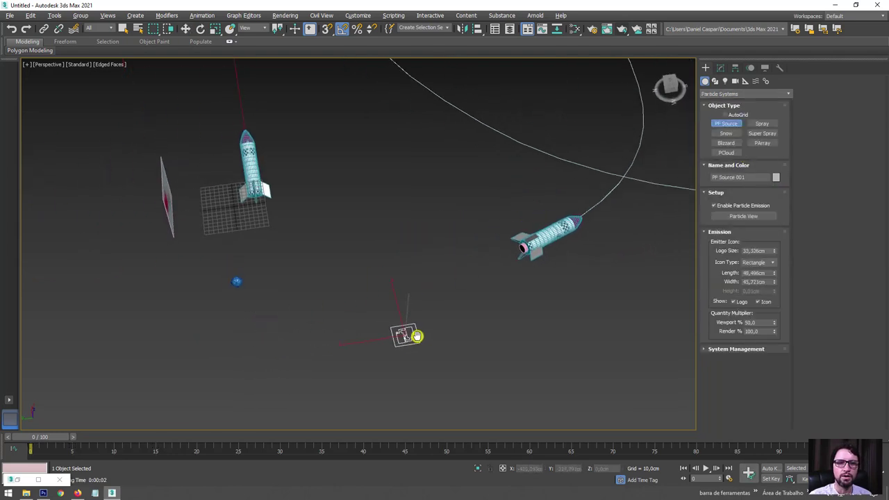
mouse_move(77, 437)
mouse_down()
mouse_move(363, 423)
mouse_move(60, 416)
mouse_move(213, 410)
mouse_up()
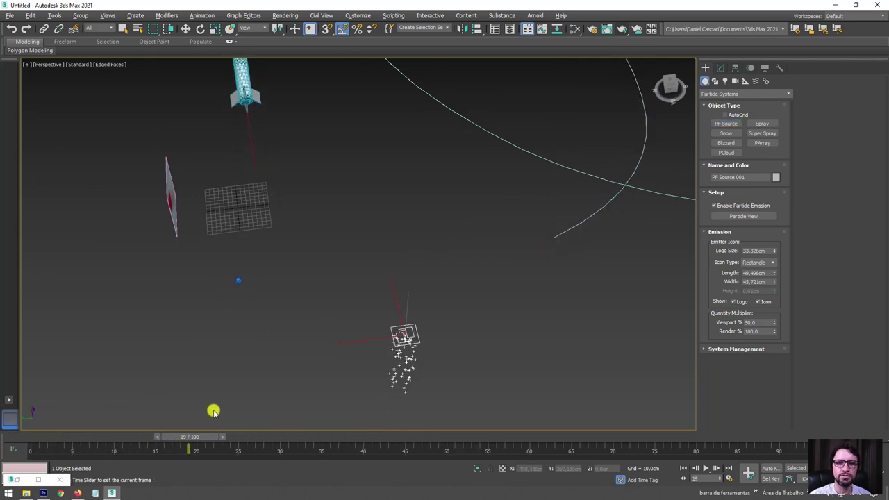
middle_drag(403, 338, 456, 284)
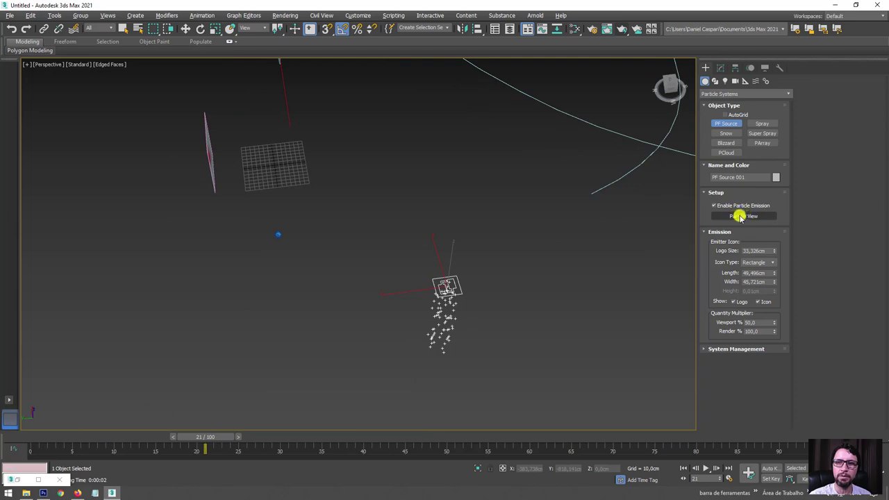
Open Particle View and position Event 001 below PF Source 001.
click(745, 217)
mouse_move(558, 262)
middle_down()
mouse_move(647, 271)
mouse_move(618, 276)
mouse_move(615, 256)
middle_up()
mouse_move(163, 132)
middle_down()
mouse_move(195, 165)
mouse_move(199, 156)
middle_up()
drag(104, 143, 117, 161)
alt+middle_drag(584, 284, 453, 204)
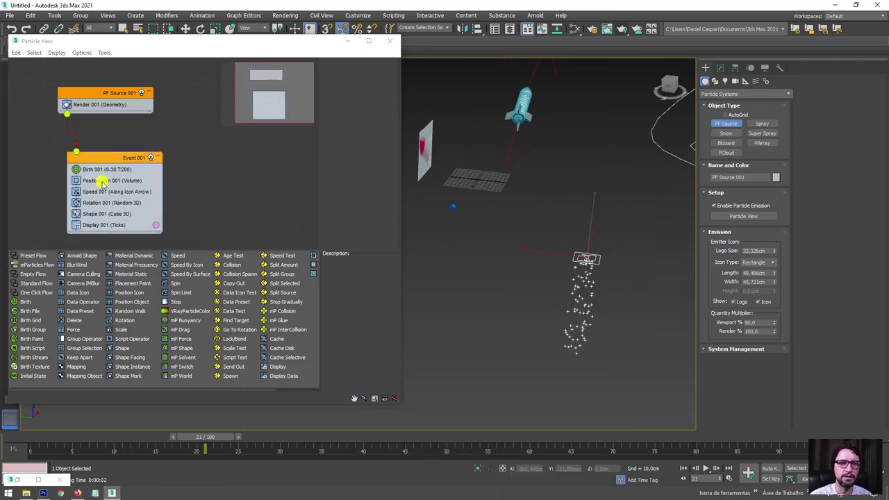
Set Display 001 type to Geometry so particles appear as pink cubes.
click(104, 226)
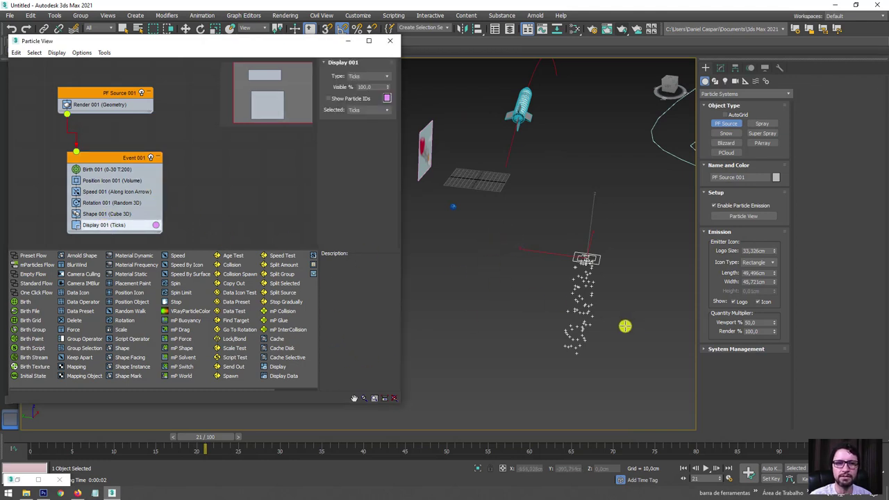
alt+middle_drag(625, 324, 544, 279)
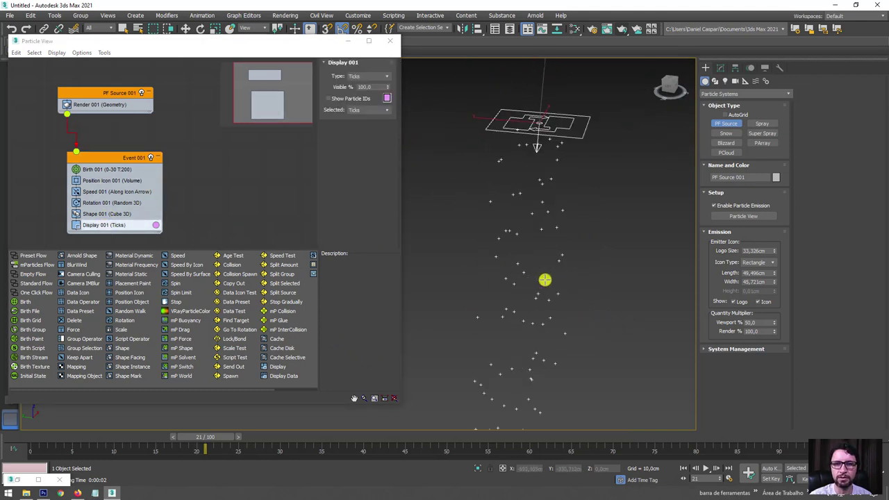
click(375, 76)
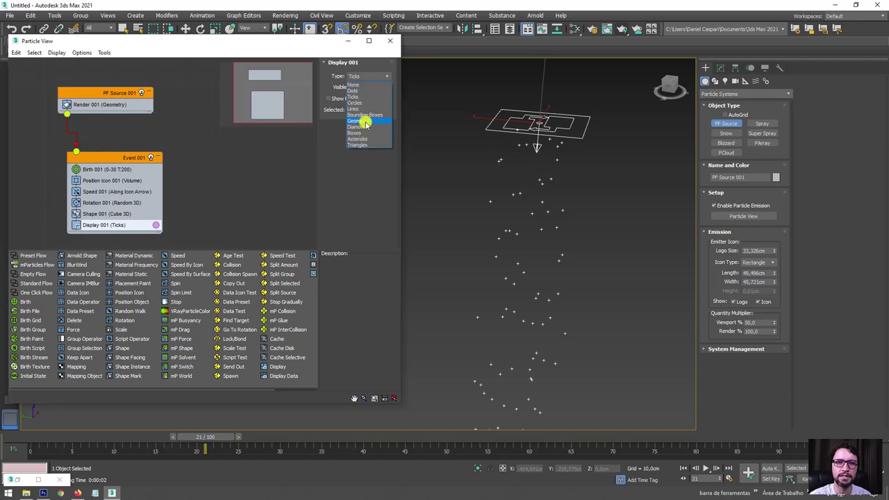
click(365, 122)
mouse_move(201, 438)
mouse_down()
mouse_move(383, 435)
mouse_move(81, 429)
mouse_move(200, 396)
mouse_up()
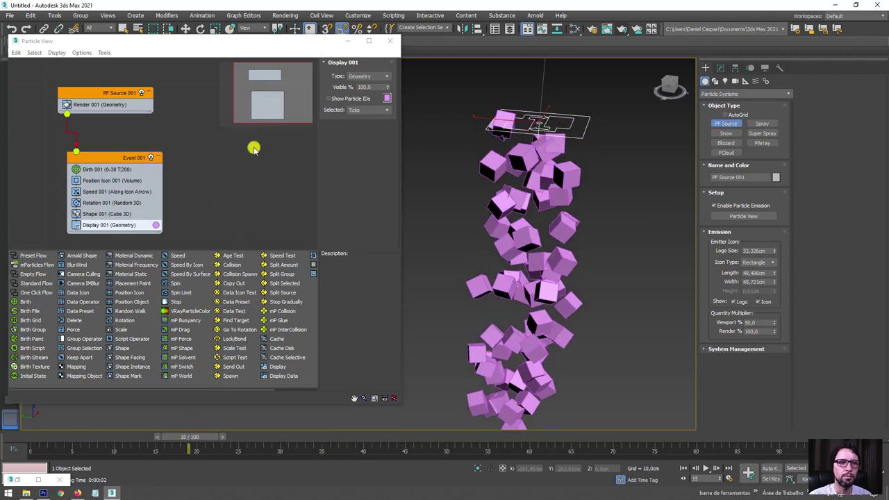
Set Birth 001 Amount to 100 and Emit Stop to 100, then preview the stream.
click(93, 169)
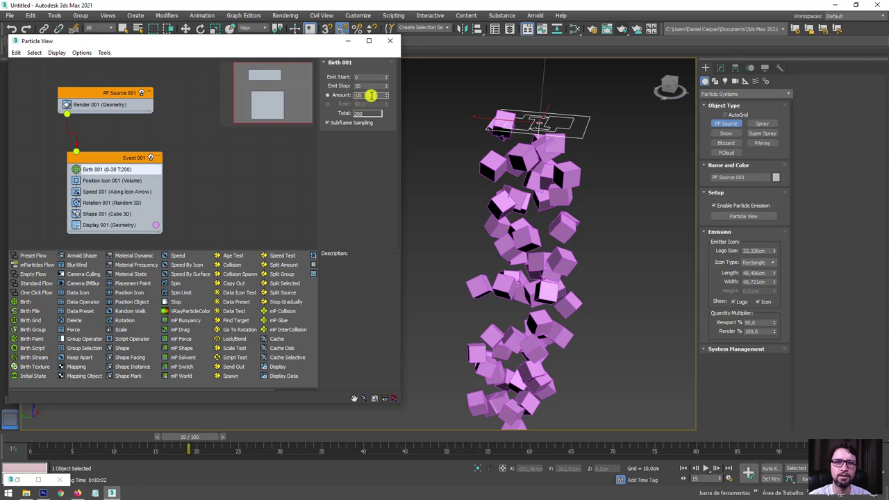
text(100)
key(Return)
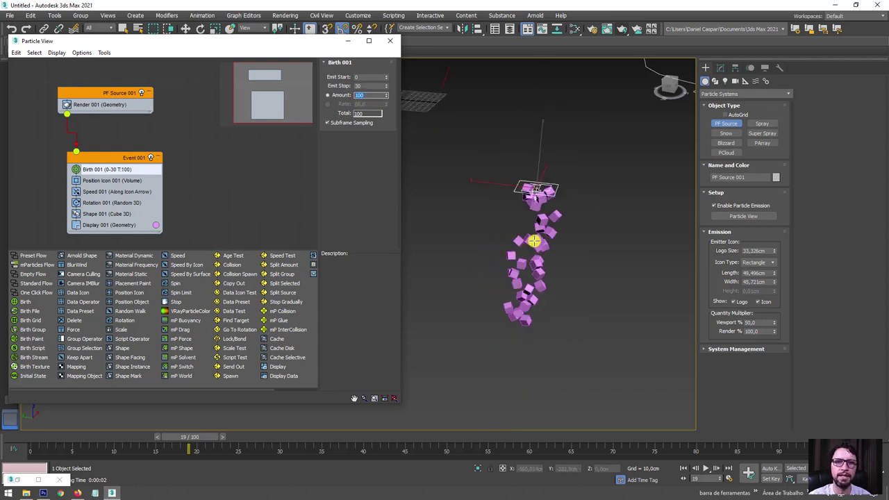
drag(370, 84, 336, 86)
text(100)
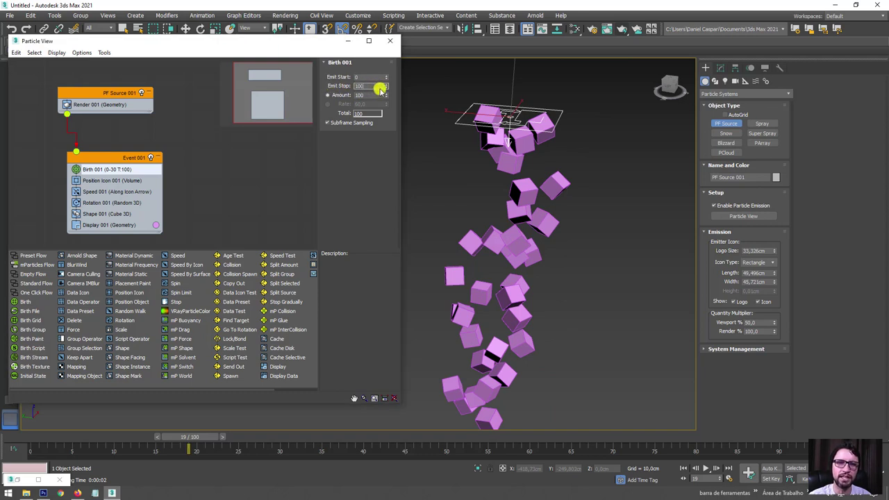
key(Return)
scroll(466, 215, down, 5)
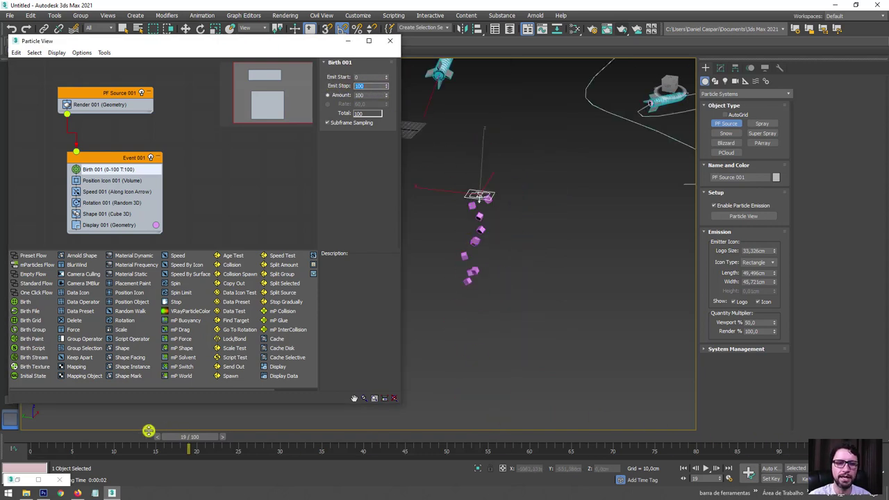
mouse_move(199, 438)
mouse_down()
mouse_move(873, 412)
mouse_move(450, 412)
mouse_move(853, 412)
mouse_move(842, 420)
mouse_move(32, 421)
mouse_up()
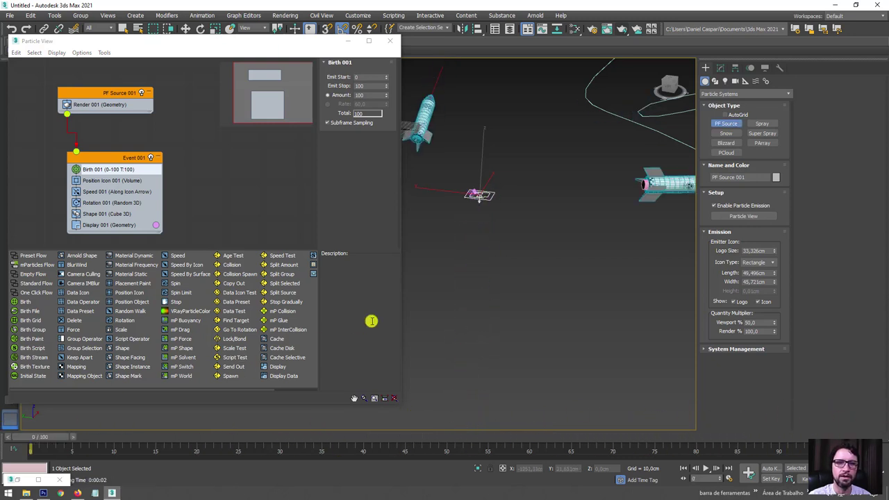
mouse_move(499, 261)
alt+middle_down()
mouse_move(516, 242)
mouse_move(492, 227)
alt+middle_up()
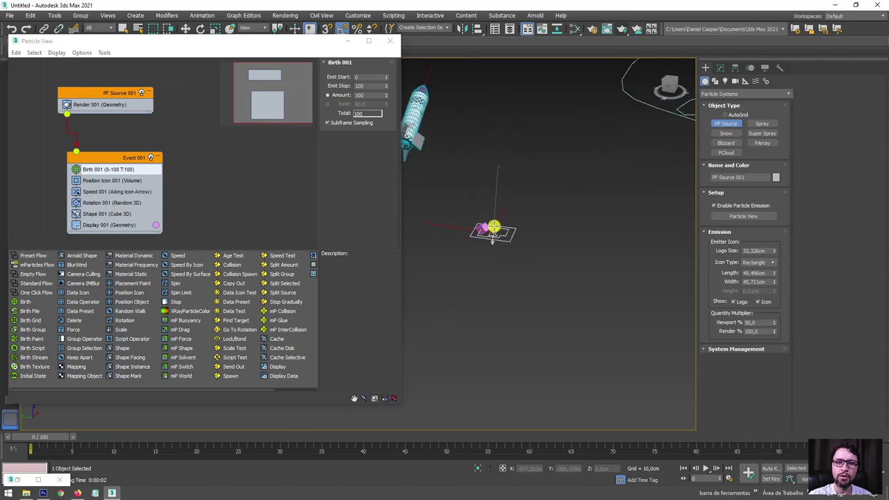
mouse_move(549, 252)
alt+middle_down()
mouse_move(572, 216)
mouse_move(545, 240)
mouse_move(566, 253)
alt+middle_up()
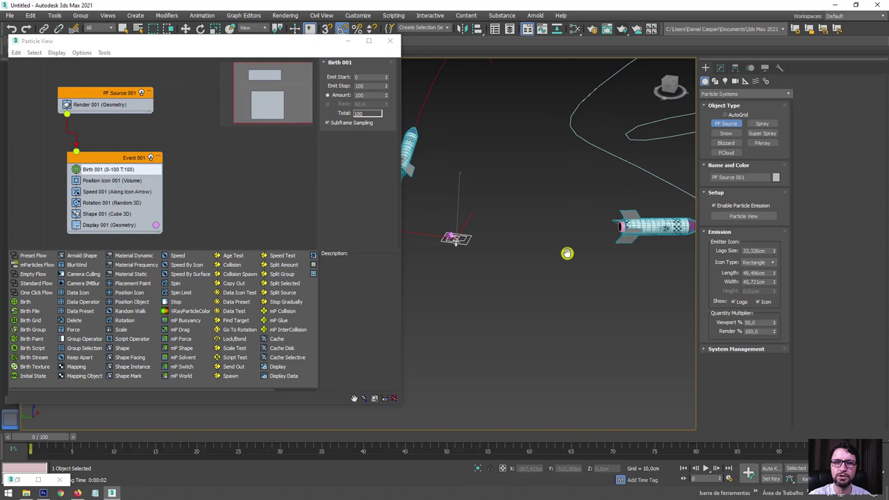
Replace Position Icon with Position Object 001 using Cylinder001 as the emitter object.
click(109, 180)
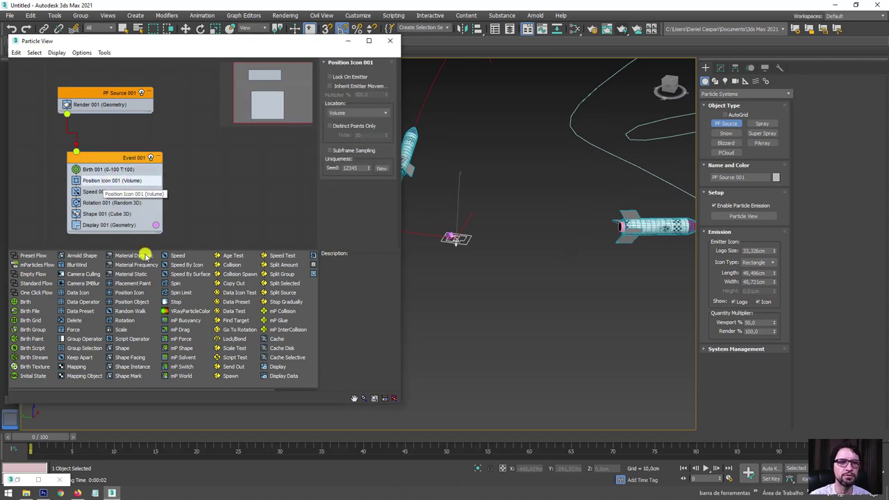
drag(137, 302, 130, 182)
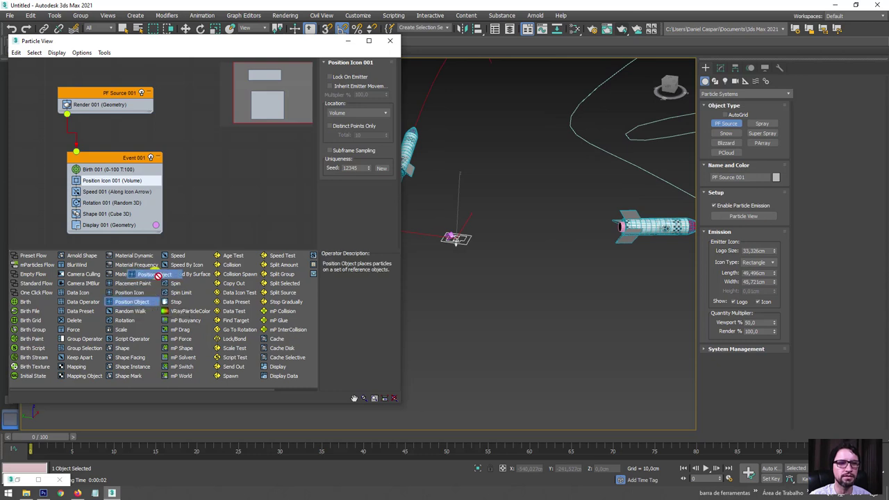
click(130, 181)
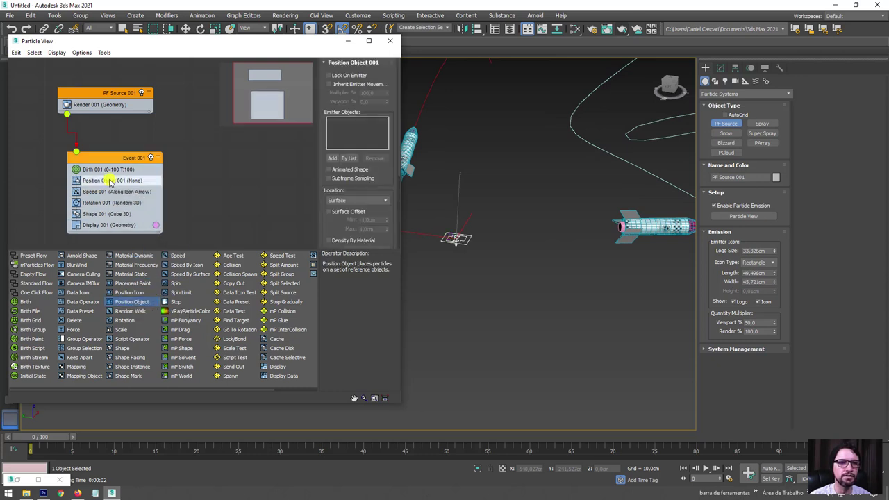
click(335, 159)
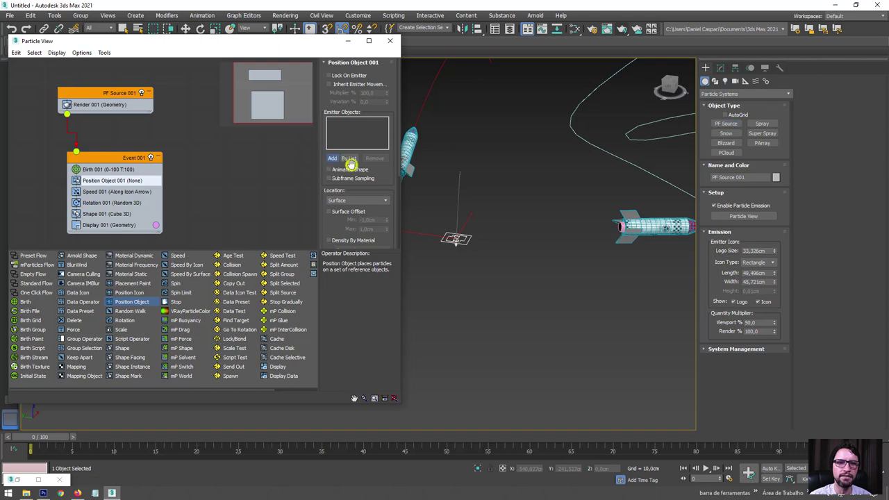
click(623, 226)
Preview the particle flow along the rocket's path up to frame 19.
mouse_move(588, 246)
alt+middle_down()
mouse_move(544, 253)
mouse_move(504, 376)
alt+middle_up()
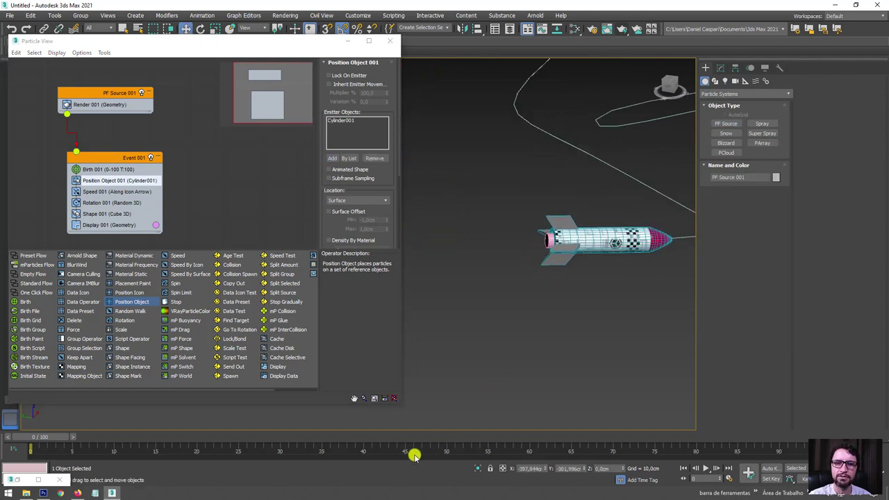
mouse_move(44, 436)
mouse_down()
mouse_move(83, 436)
mouse_move(44, 440)
mouse_up()
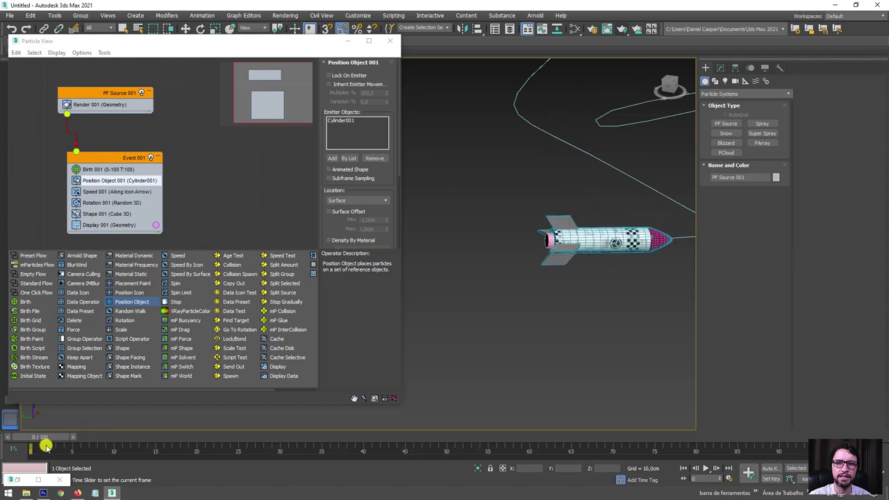
mouse_move(528, 320)
alt+middle_down()
mouse_move(491, 327)
mouse_move(465, 348)
alt+middle_up()
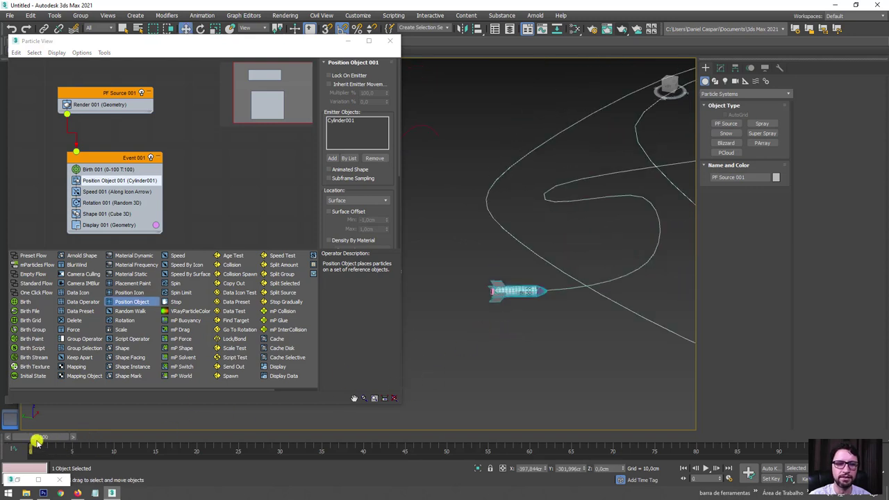
drag(36, 441, 280, 423)
mouse_move(487, 348)
alt+middle_down()
mouse_move(512, 324)
mouse_move(412, 413)
alt+middle_up()
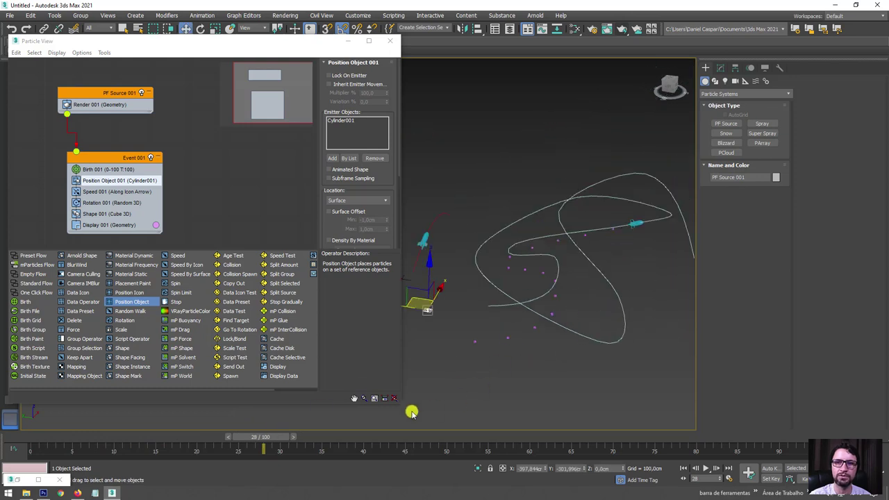
mouse_move(281, 439)
mouse_down()
mouse_move(589, 407)
mouse_move(417, 424)
mouse_move(7, 436)
mouse_up()
key(w)
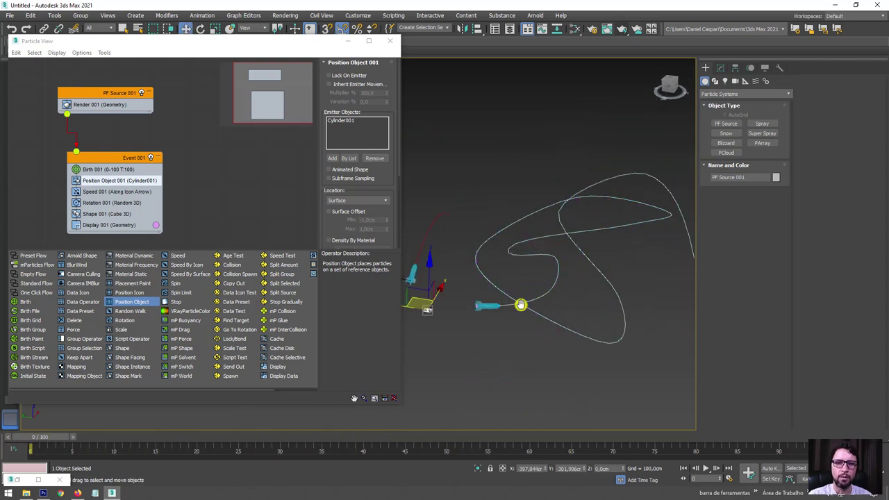
mouse_move(522, 303)
alt+middle_down()
mouse_move(539, 266)
mouse_move(542, 283)
mouse_move(543, 246)
alt+middle_up()
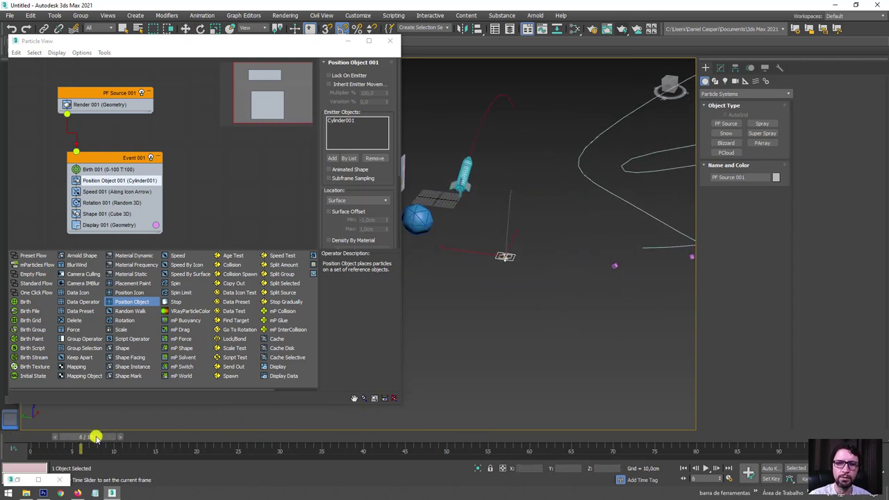
drag(72, 443, 10, 445)
Select GeoSphere001 and move the Event 001 node higher in Particle View.
mouse_move(665, 245)
alt+middle_down()
mouse_move(597, 288)
mouse_move(530, 228)
mouse_move(489, 243)
alt+middle_up()
drag(438, 273, 439, 272)
mouse_move(493, 284)
alt+middle_down()
mouse_move(565, 292)
mouse_move(555, 280)
alt+middle_up()
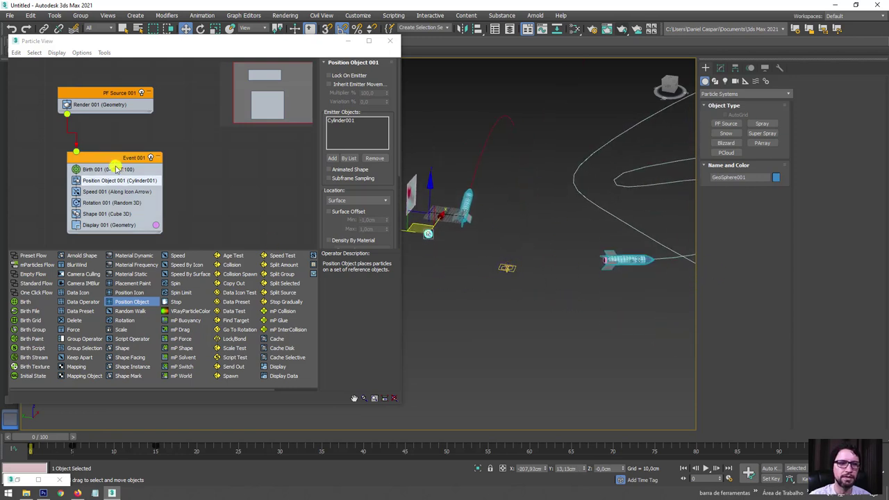
drag(113, 168, 95, 160)
middle_drag(174, 194, 193, 178)
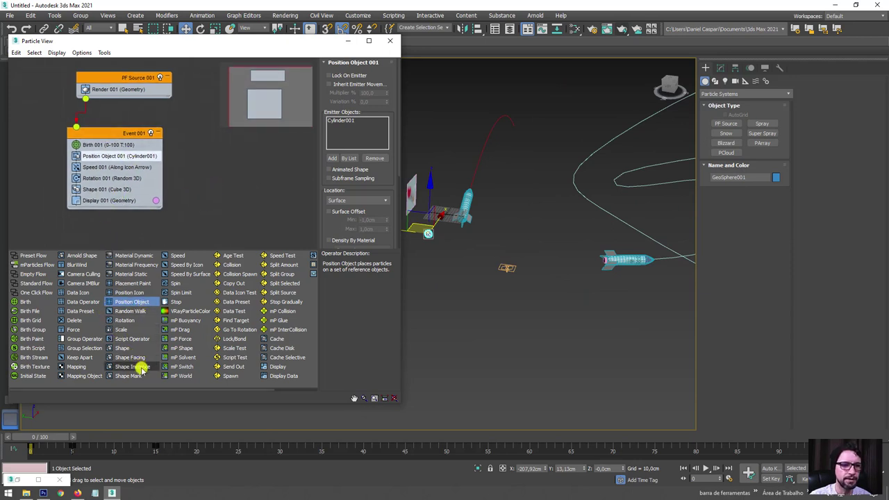
Add Shape Instance to Event 001, delete Rotation, and use GeoSphere001 as particle geometry.
mouse_move(132, 366)
mouse_down()
mouse_move(119, 179)
mouse_move(132, 181)
mouse_up()
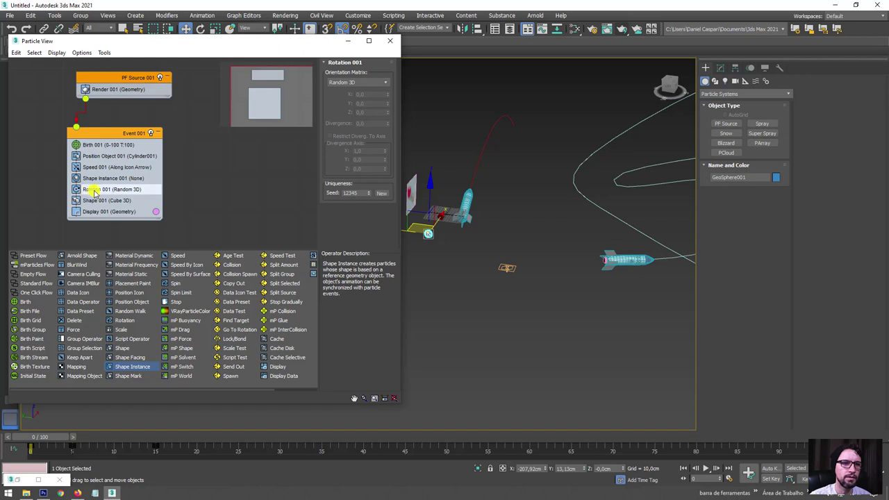
key(Delete)
click(110, 178)
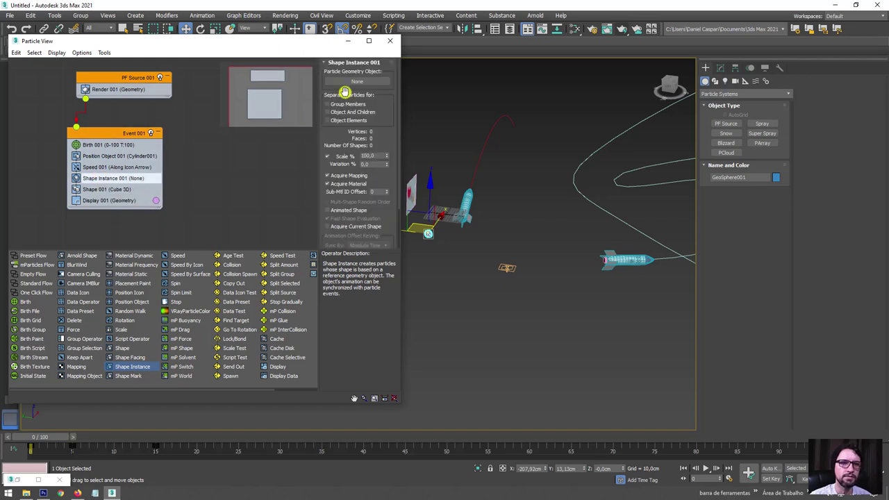
click(349, 81)
middle_drag(495, 261, 526, 269)
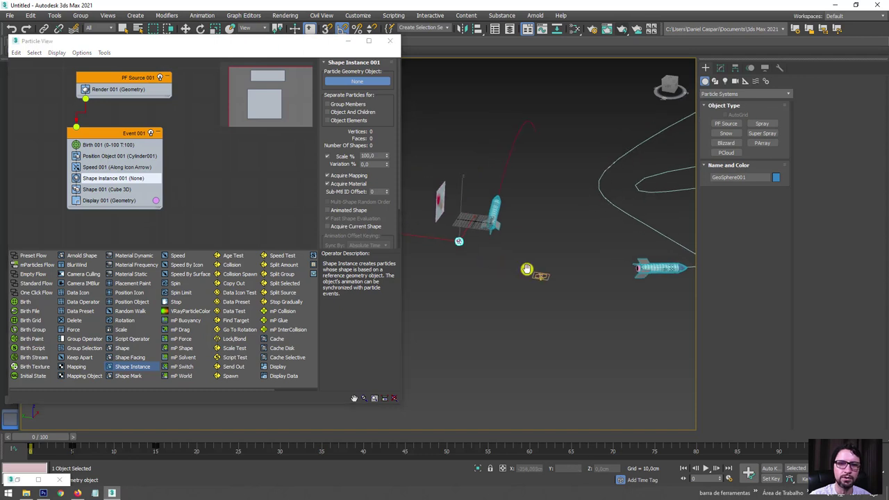
click(461, 241)
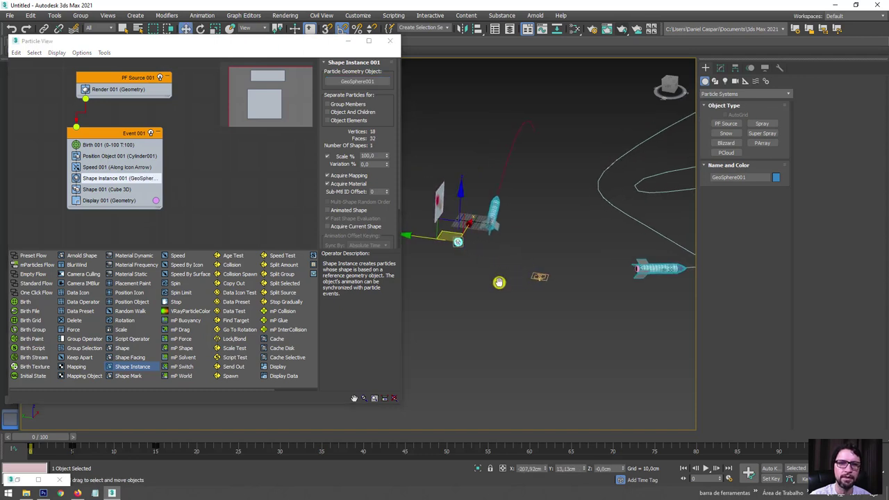
middle_drag(500, 282, 435, 389)
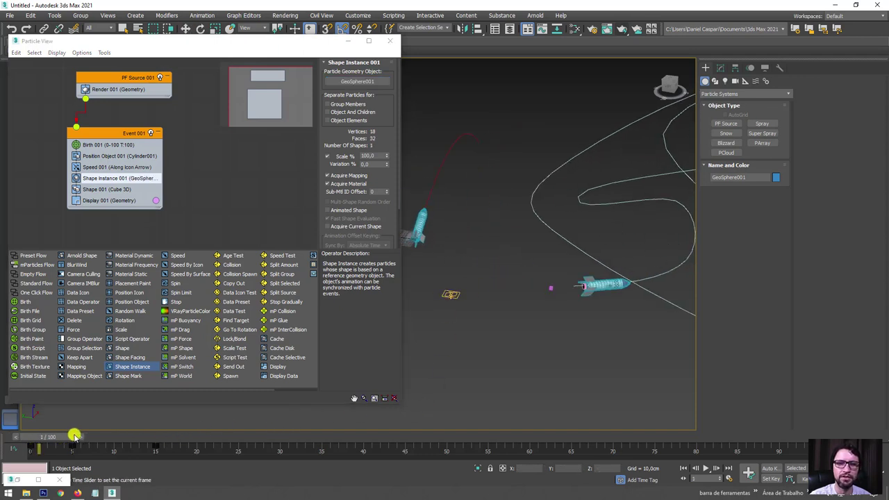
Delete the Shape 001 cube operator and preview spheres following the rocket.
drag(57, 438, 107, 437)
scroll(566, 311, up, 2)
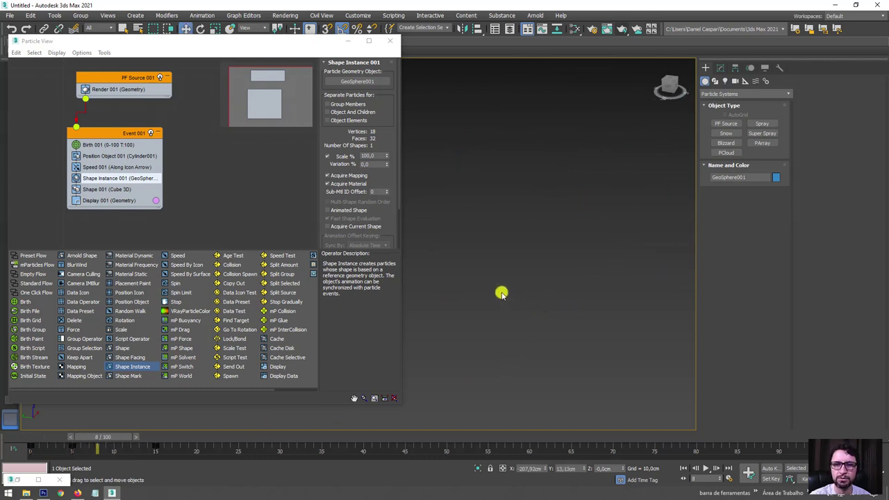
scroll(495, 295, down, 2)
middle_drag(491, 298, 486, 331)
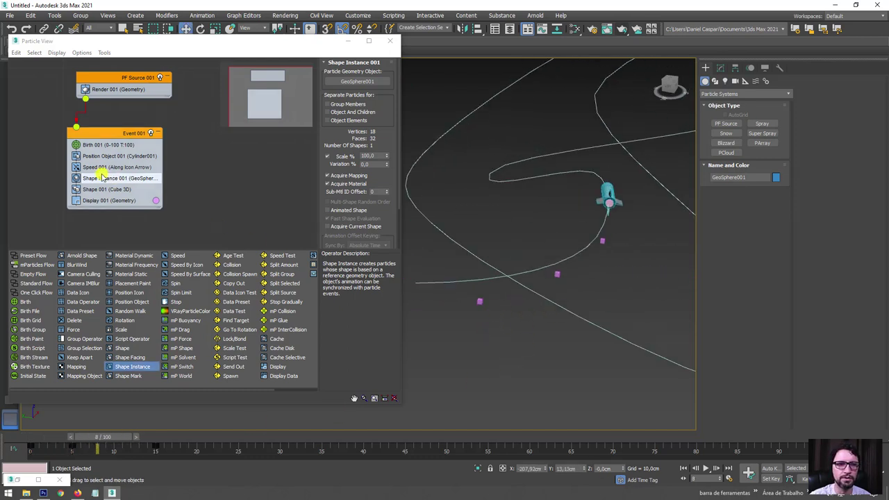
click(118, 189)
click(377, 86)
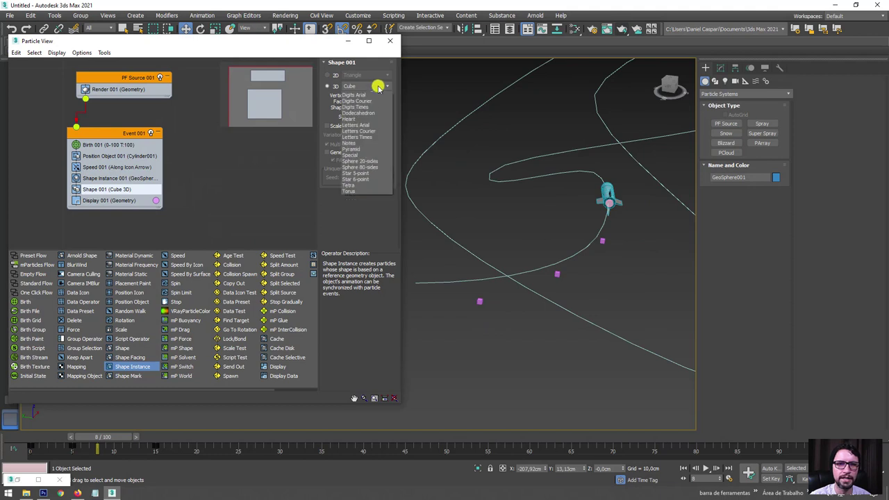
click(377, 87)
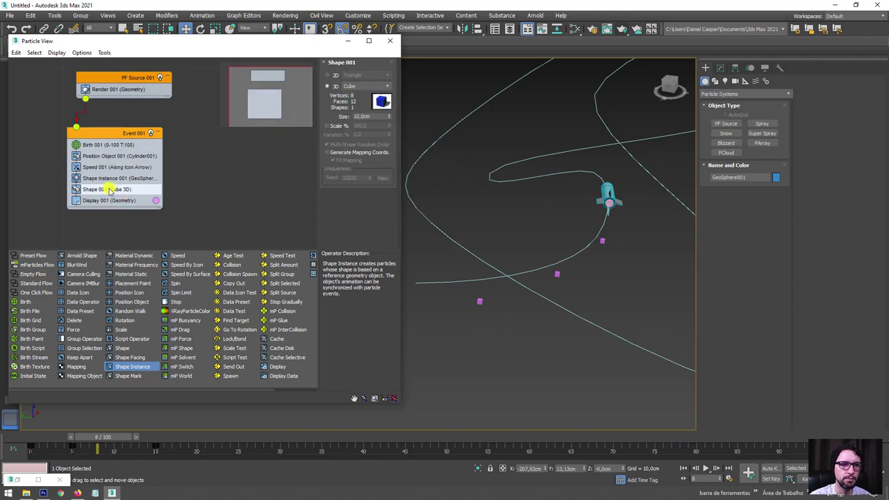
click(81, 192)
click(97, 190)
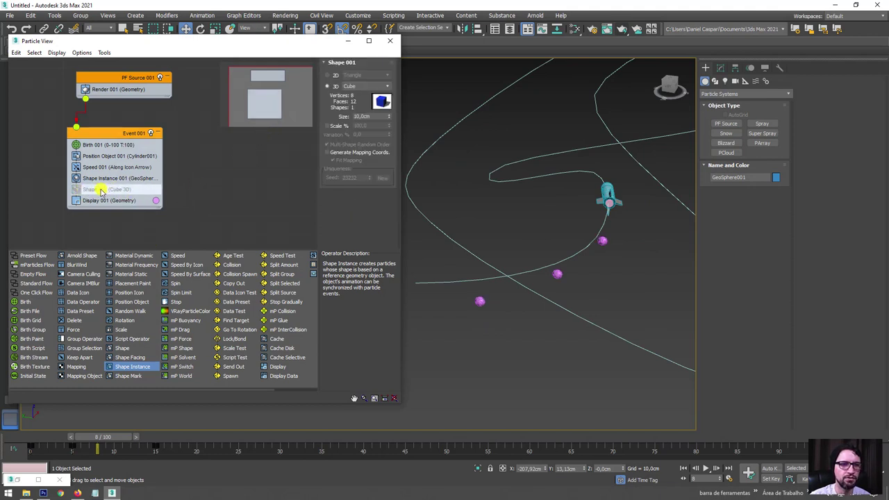
key(Delete)
click(103, 180)
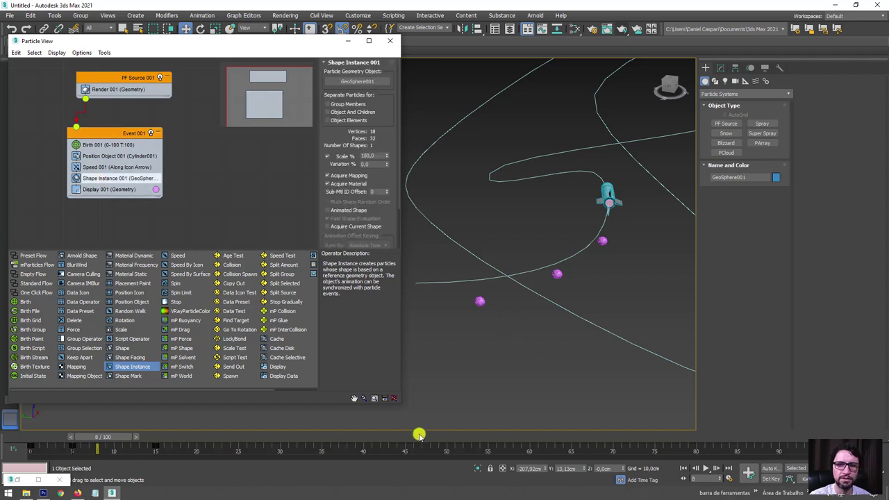
mouse_move(105, 435)
mouse_down()
mouse_move(229, 432)
mouse_move(53, 445)
mouse_move(98, 448)
mouse_move(183, 430)
mouse_move(324, 421)
mouse_move(2, 448)
mouse_up()
Check the sphere trail at frame 12 and select PF Source 001's Speed 001 operator.
click(601, 272)
key(w)
alt+middle_drag(597, 276, 470, 256)
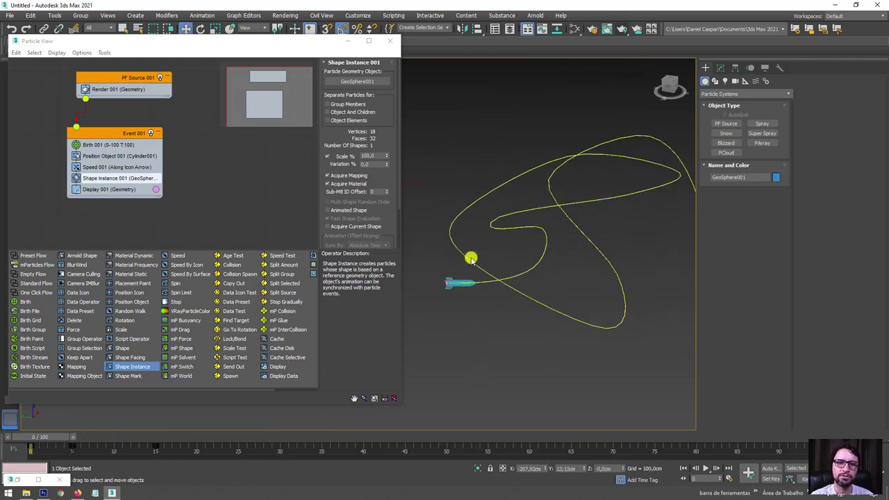
middle_drag(512, 299, 524, 288)
drag(66, 439, 135, 436)
scroll(541, 257, up, 4)
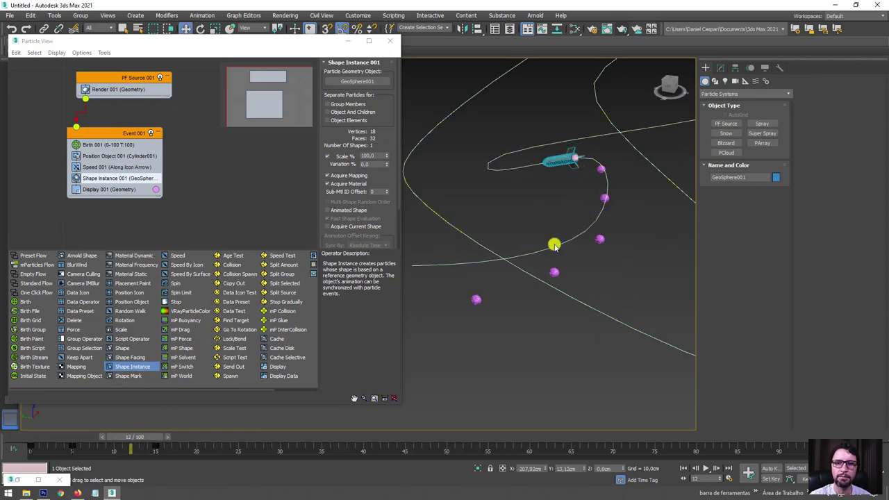
click(608, 237)
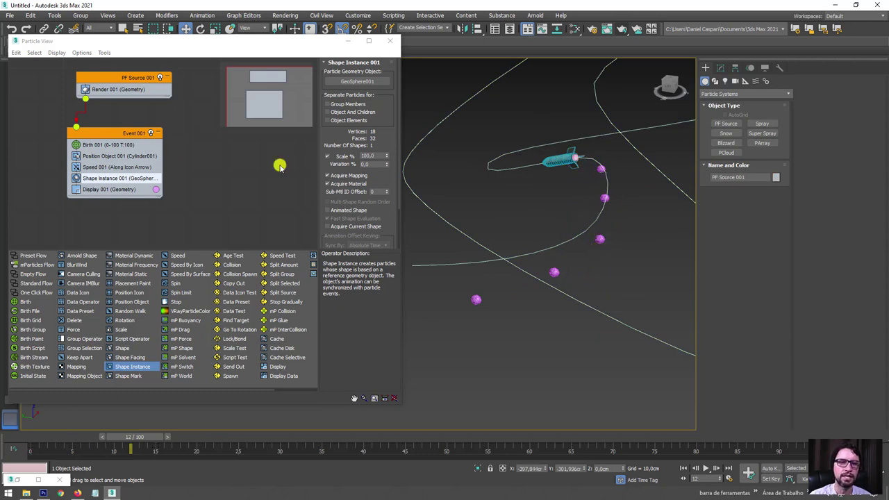
click(100, 167)
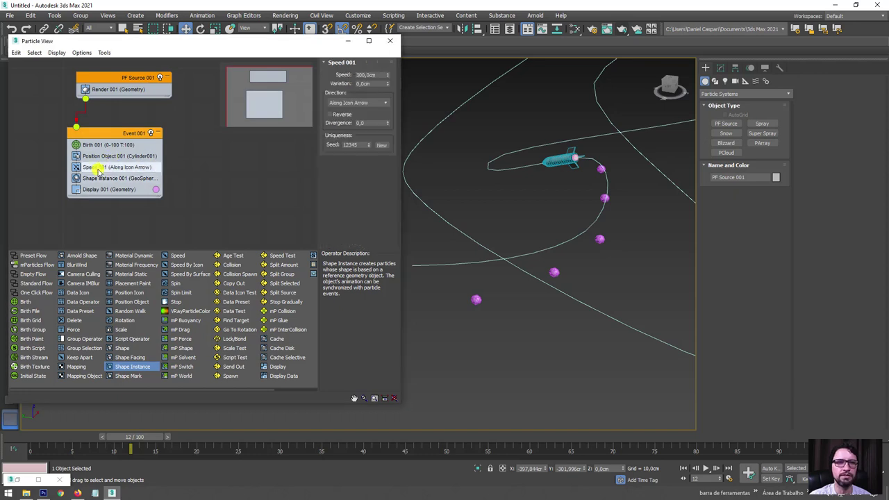
Lower Speed 001 to 2,0 cm and preview spheres lingering behind the rocket.
click(342, 103)
drag(387, 76, 389, 117)
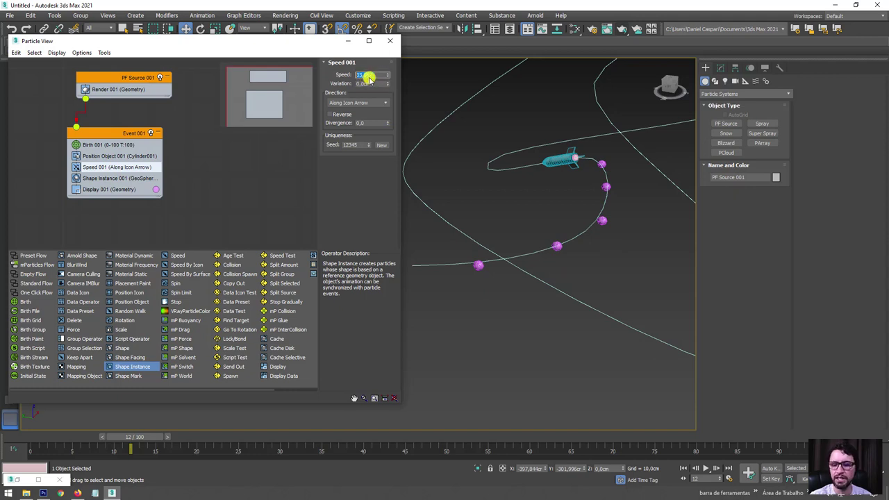
text(2)
key(Return)
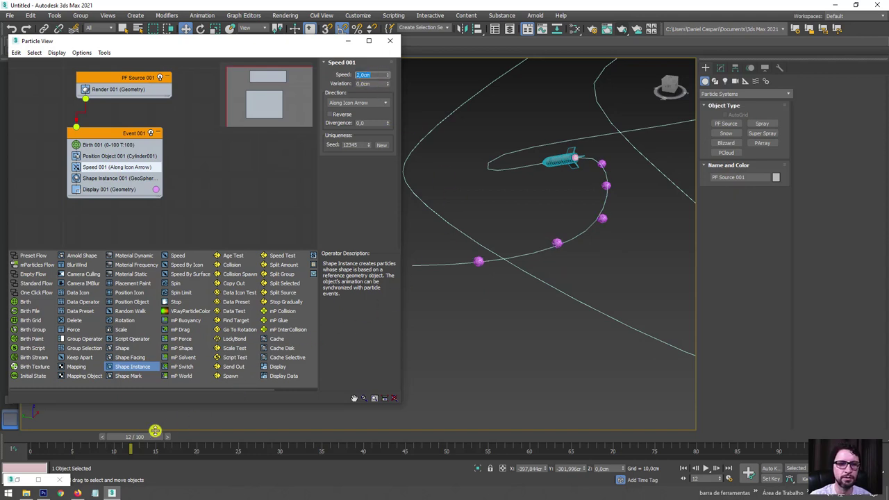
mouse_move(154, 430)
mouse_down()
mouse_move(293, 438)
mouse_move(95, 439)
mouse_move(68, 447)
mouse_move(257, 442)
mouse_move(76, 453)
mouse_up()
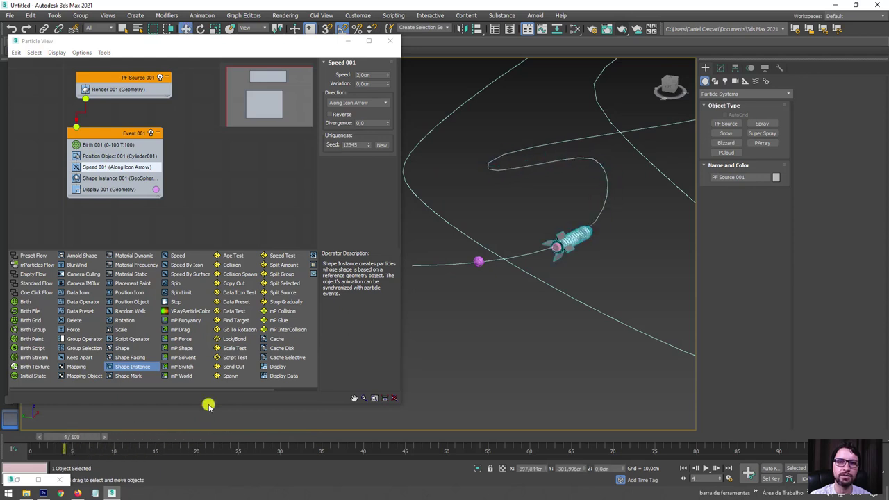
alt+middle_drag(509, 292, 535, 282)
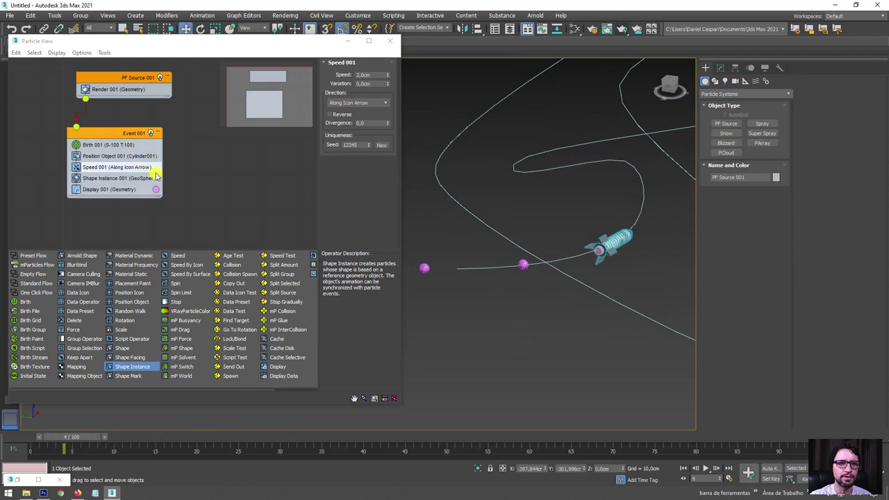
In Shape Instance 001, turn on Animated Shape for the geosphere particles and preview the trail.
click(108, 157)
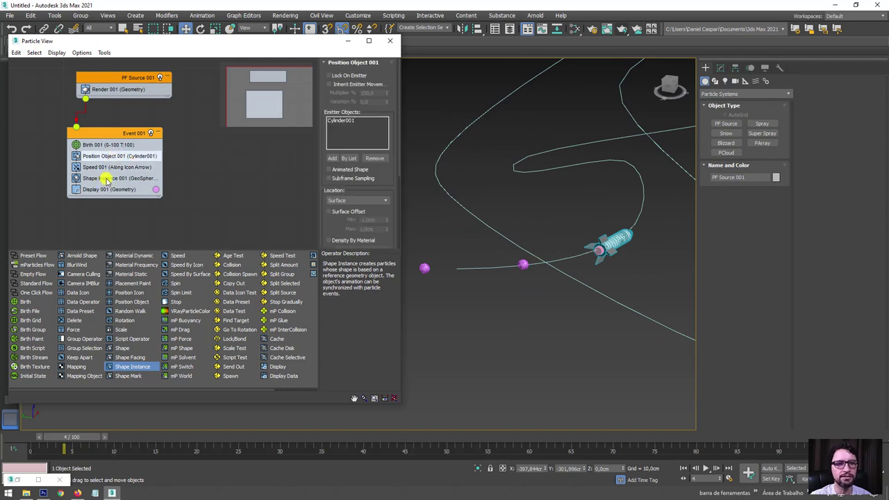
click(104, 178)
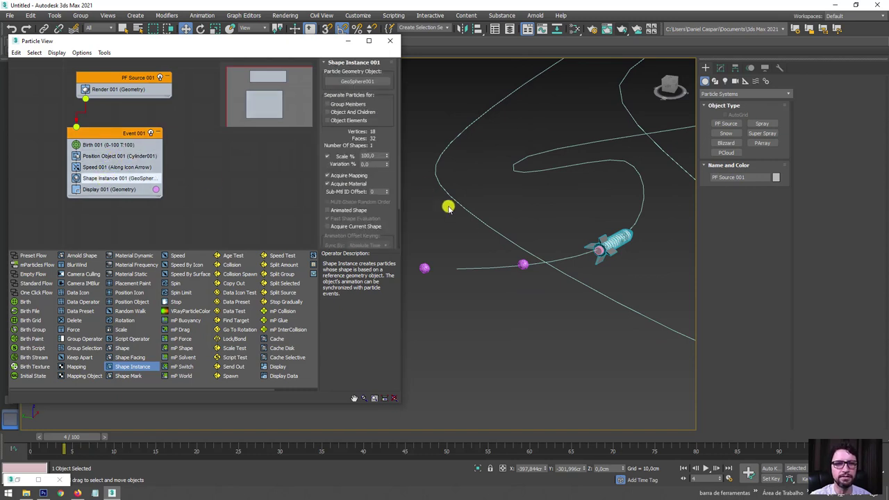
click(351, 82)
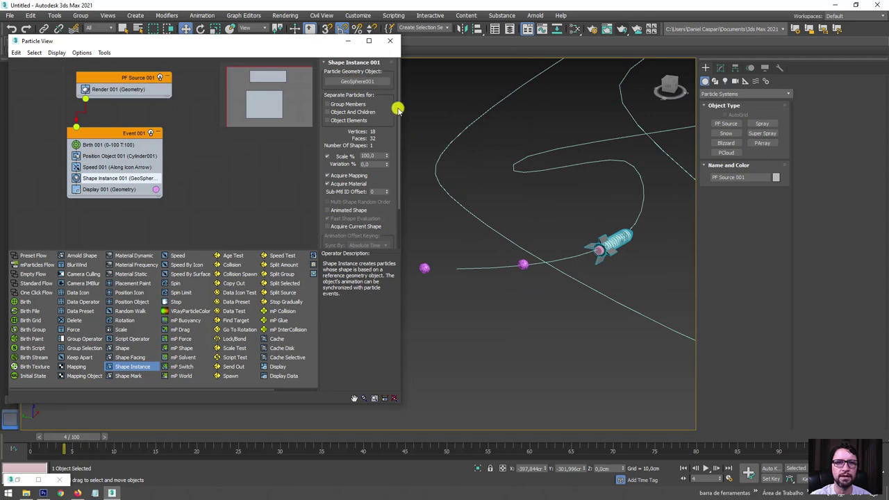
drag(385, 176, 392, 116)
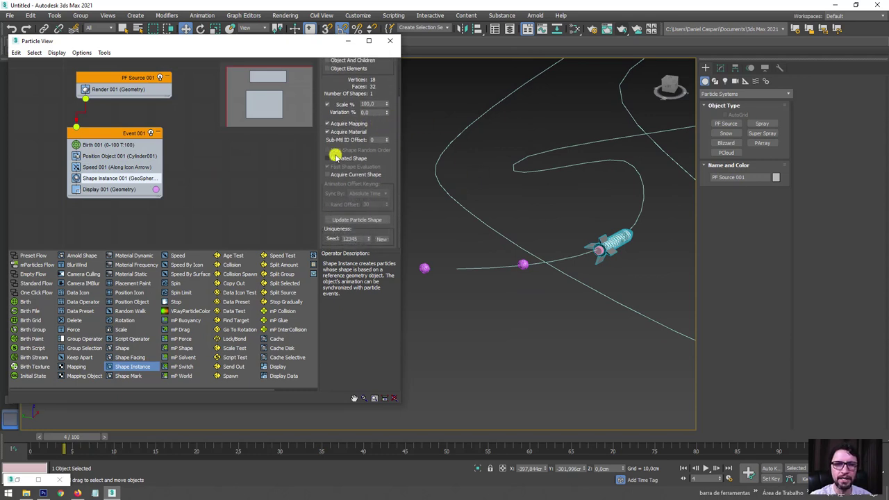
click(328, 159)
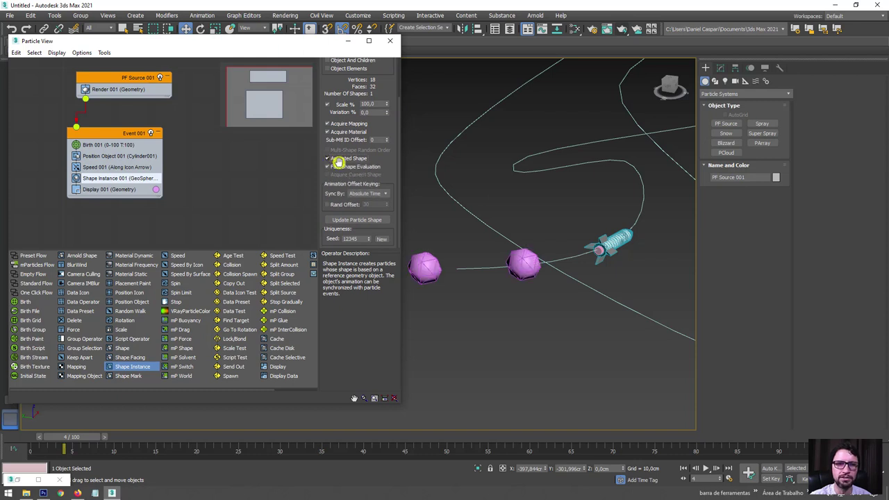
mouse_move(69, 437)
mouse_down()
mouse_move(177, 437)
mouse_move(43, 437)
mouse_move(140, 439)
mouse_up()
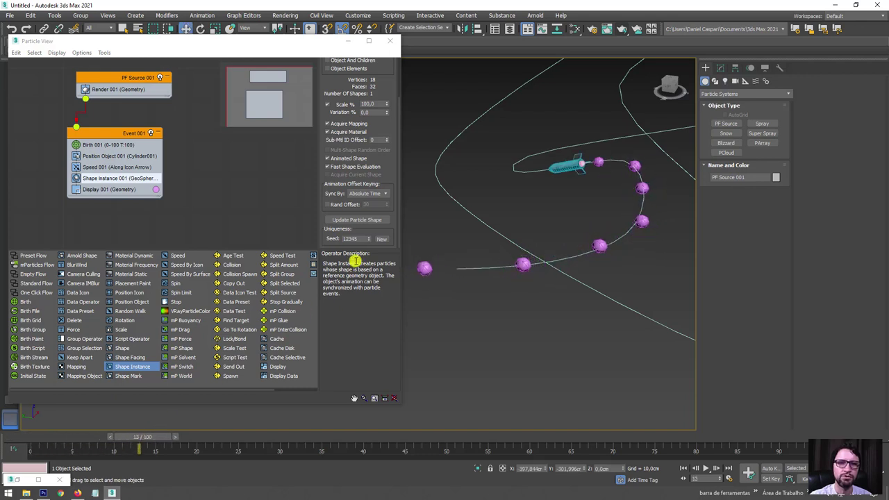
Set Sync By to Particle Age and scrub to frame 15 to watch particles swell.
click(378, 194)
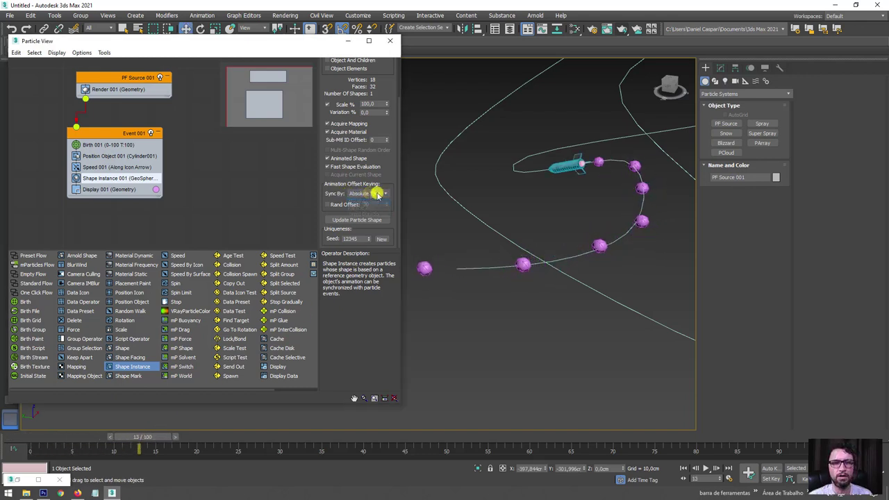
click(377, 194)
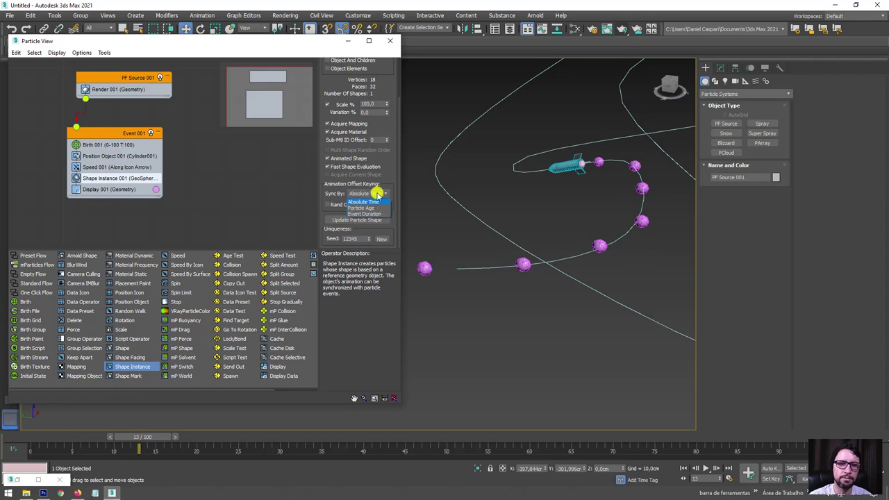
click(371, 208)
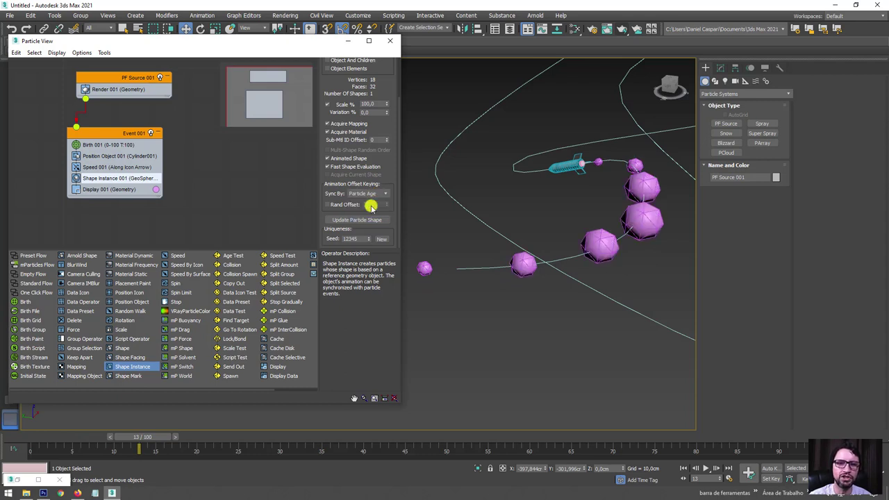
mouse_move(150, 439)
mouse_down()
mouse_move(383, 426)
mouse_move(250, 427)
mouse_move(138, 440)
mouse_move(278, 440)
mouse_move(158, 440)
mouse_move(84, 464)
mouse_move(179, 456)
mouse_up()
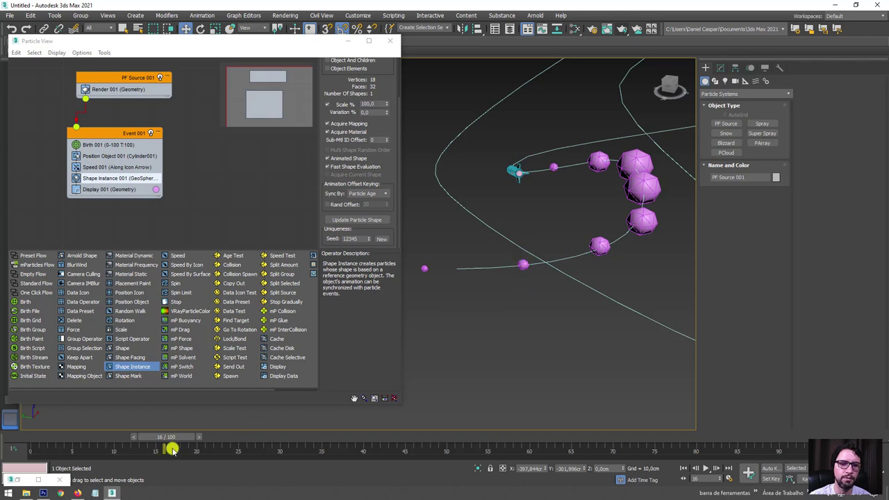
mouse_move(173, 437)
mouse_down()
mouse_move(165, 437)
mouse_move(192, 439)
mouse_move(166, 441)
mouse_up()
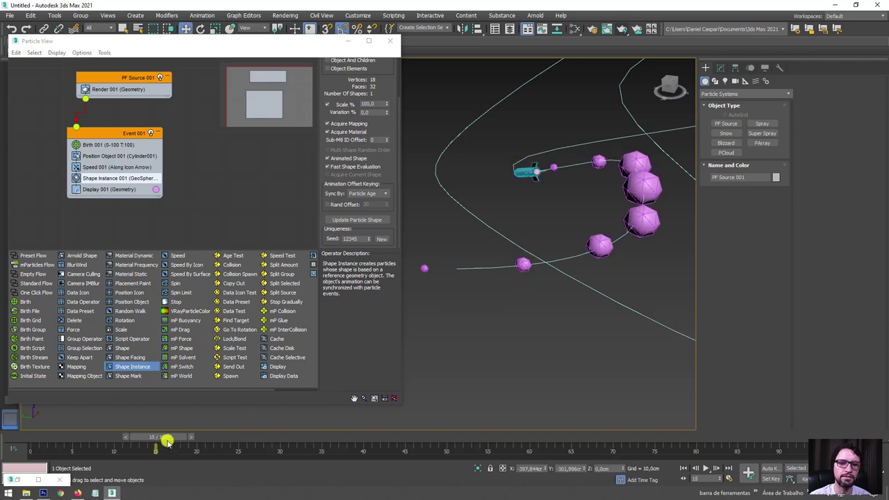
middle_drag(130, 218, 212, 207)
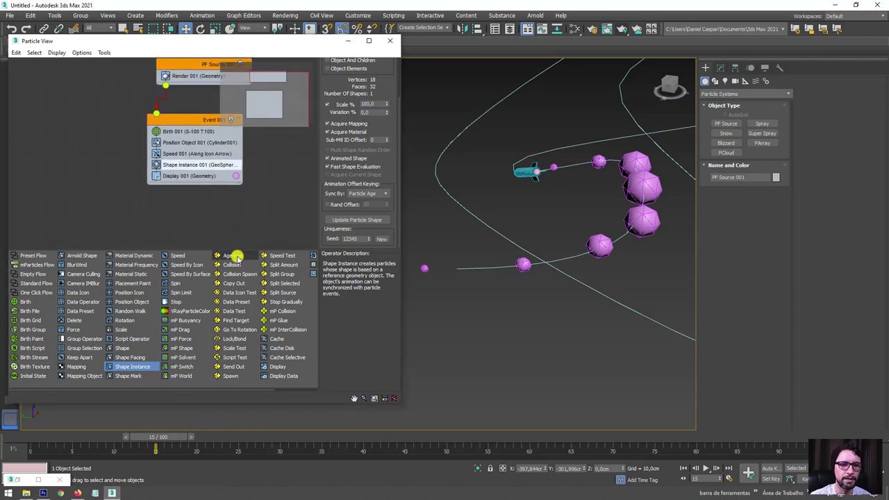
Add an Age Test to Event 001 with Test Value 15 and Variation 0.
mouse_move(236, 256)
mouse_down()
mouse_move(177, 184)
mouse_move(185, 187)
mouse_up()
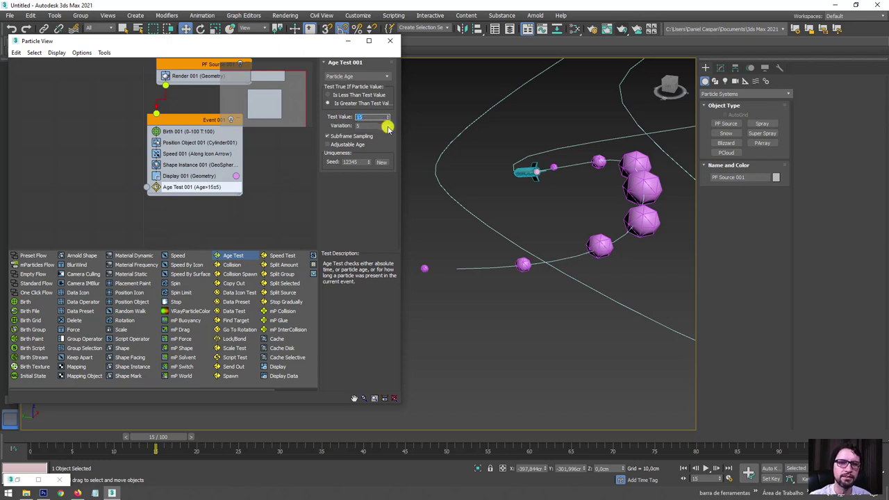
right_click(386, 126)
middle_drag(173, 201, 194, 190)
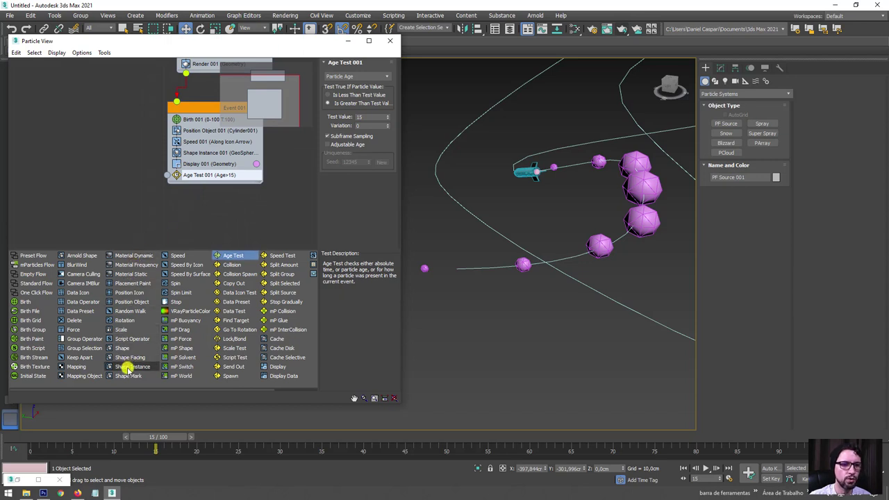
Create Event 002 with a Delete operator, wire it to the Age Test, and check deletion.
drag(74, 324, 115, 186)
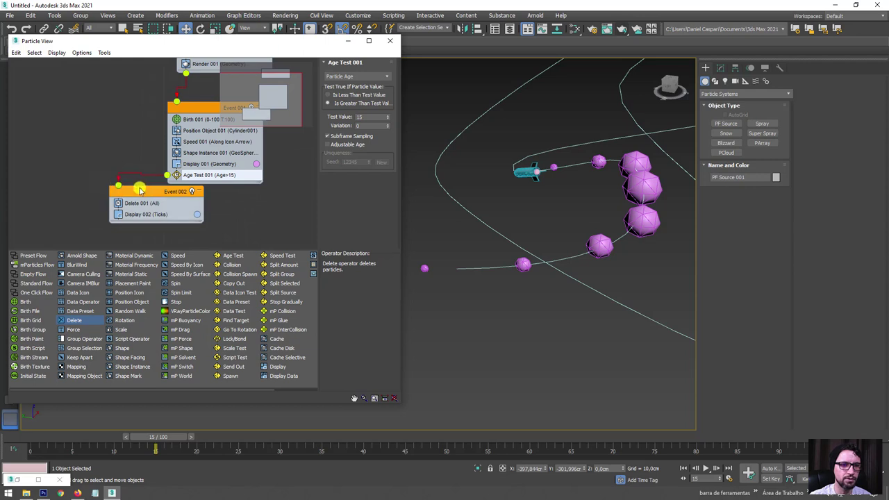
mouse_move(118, 186)
mouse_down()
mouse_move(102, 195)
mouse_move(167, 175)
mouse_up()
click(318, 127)
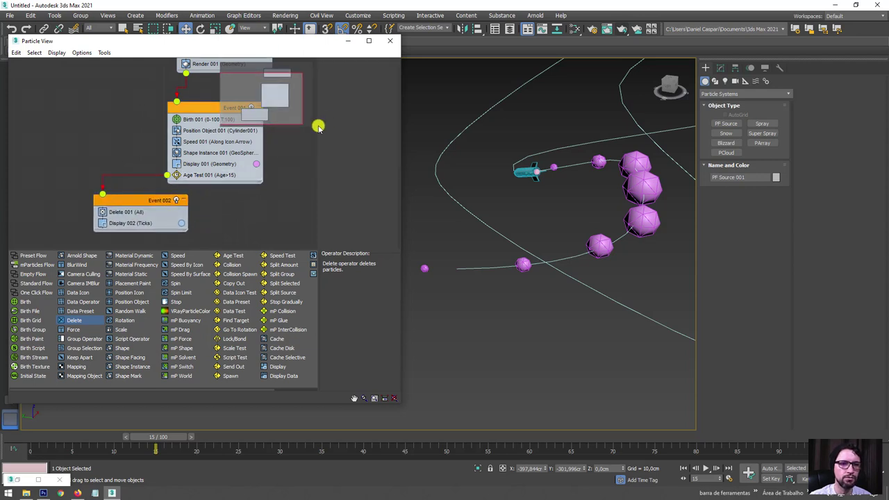
click(206, 176)
mouse_move(158, 437)
mouse_down()
mouse_move(236, 439)
mouse_move(114, 446)
mouse_up()
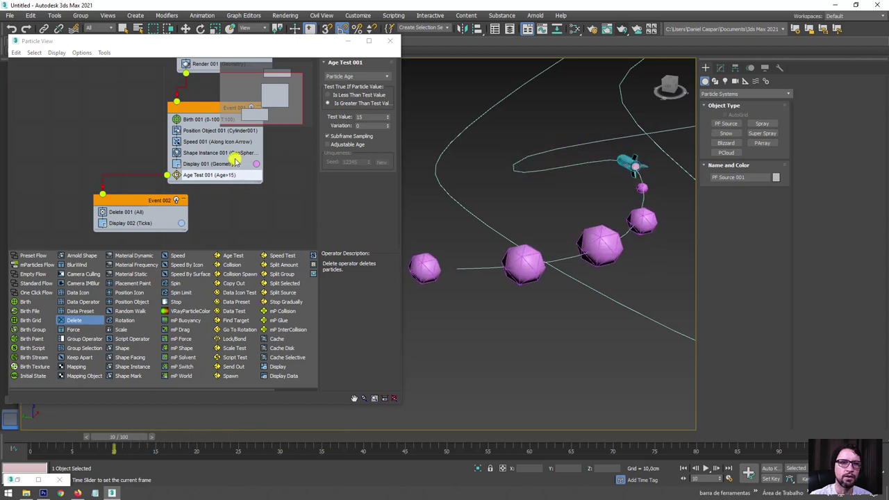
middle_drag(201, 112, 118, 113)
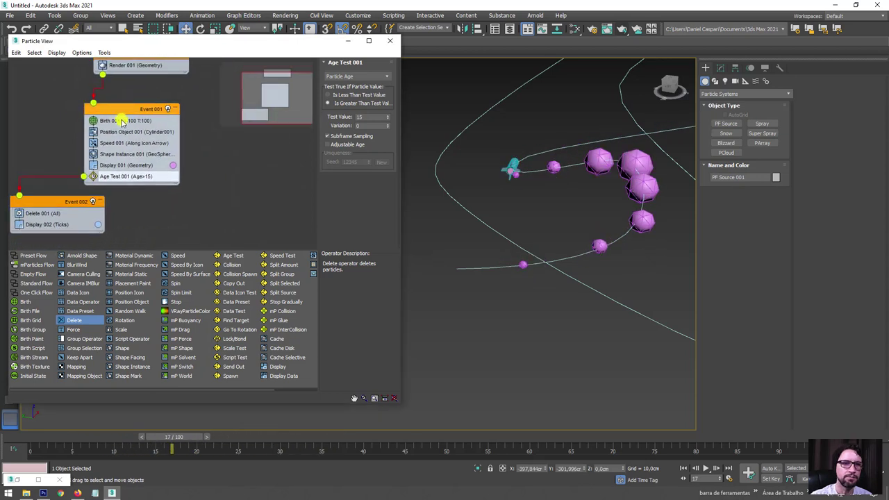
Set Birth 001's Amount to 1000 and preview the denser trail up to frame 33.
click(122, 122)
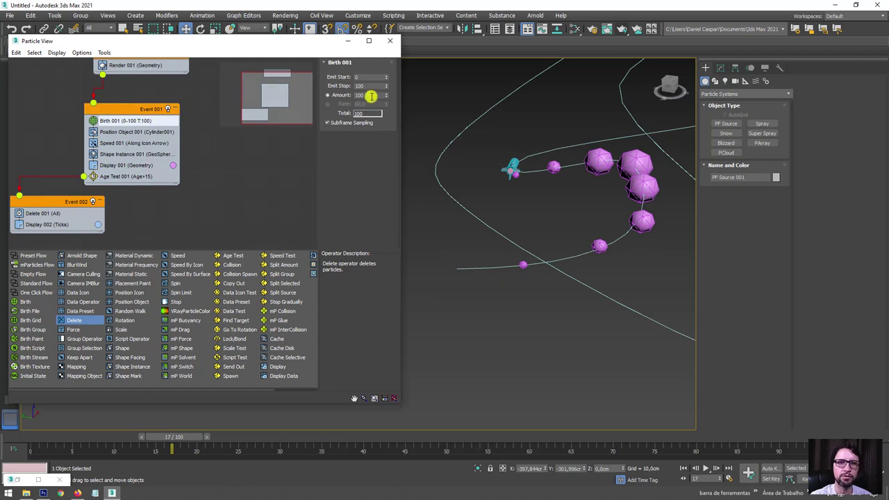
text(1000)
key(Return)
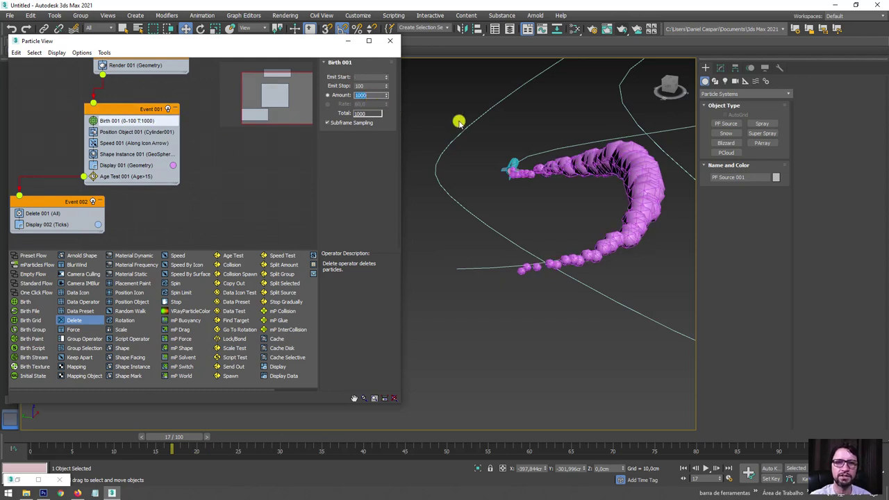
drag(179, 437, 97, 459)
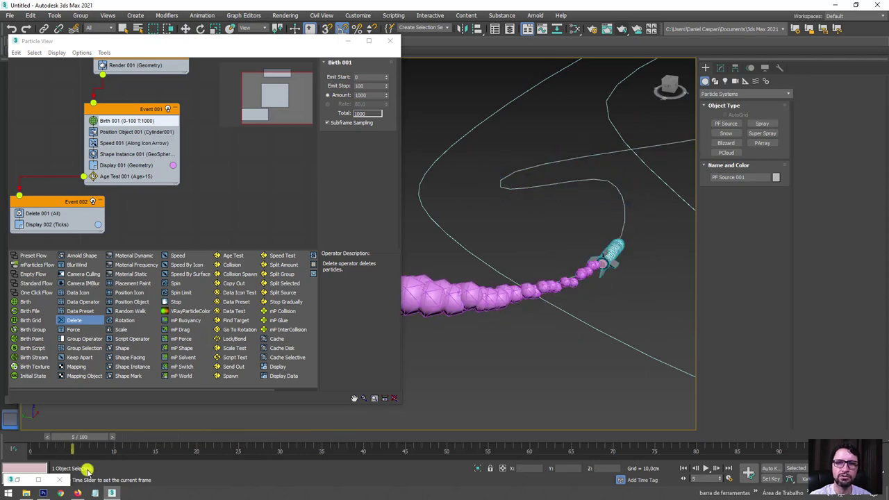
mouse_move(535, 252)
alt+middle_down()
mouse_move(605, 292)
mouse_move(403, 401)
alt+middle_up()
drag(137, 445, 316, 436)
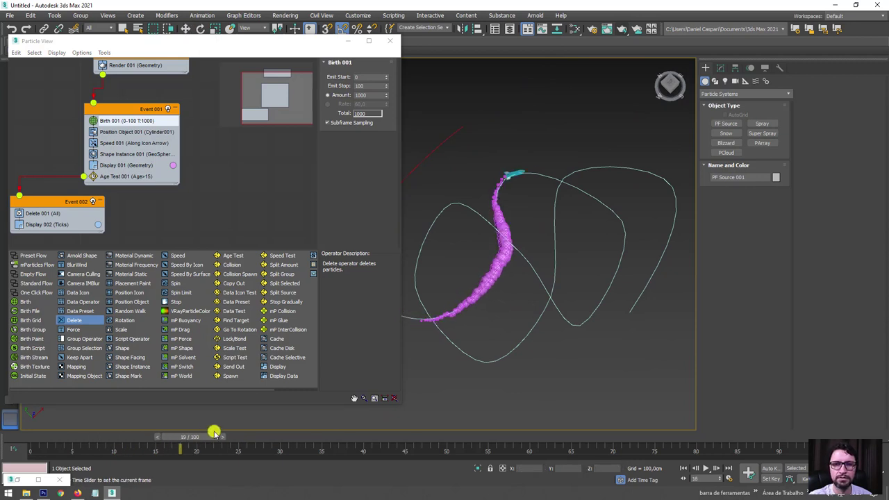
Select Age Test 001 to shorten the particle lifespan to 11 frames.
key(w)
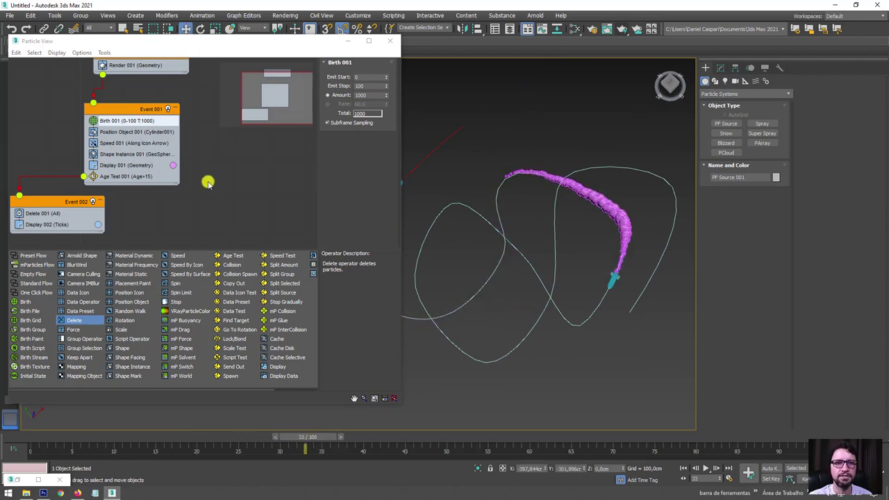
middle_drag(207, 182, 226, 176)
click(139, 170)
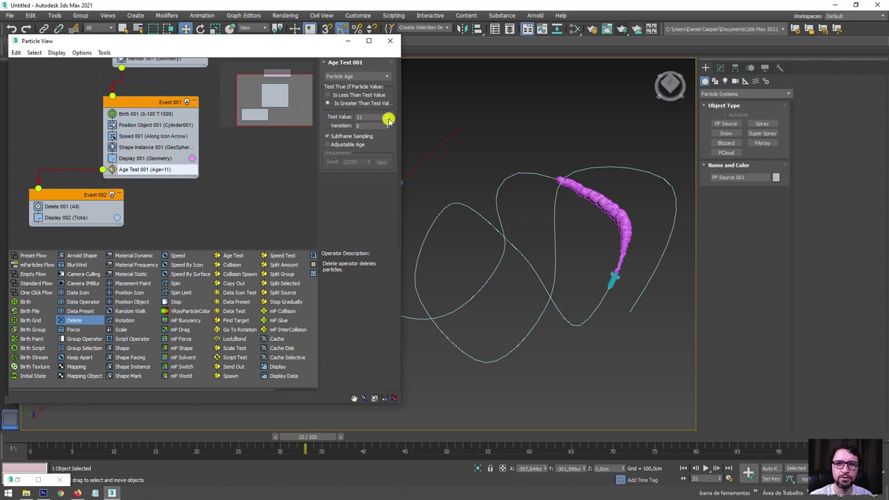
Enlarge the geosphere particles in Shape Instance 001 to 136% scale with variation.
mouse_move(312, 441)
mouse_down()
mouse_move(591, 408)
mouse_move(353, 417)
mouse_up()
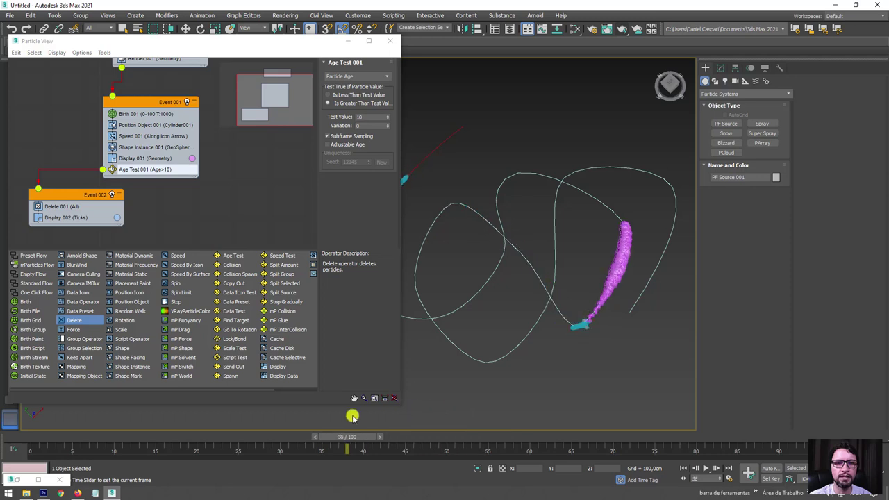
scroll(602, 314, up, 3)
scroll(582, 312, up, 2)
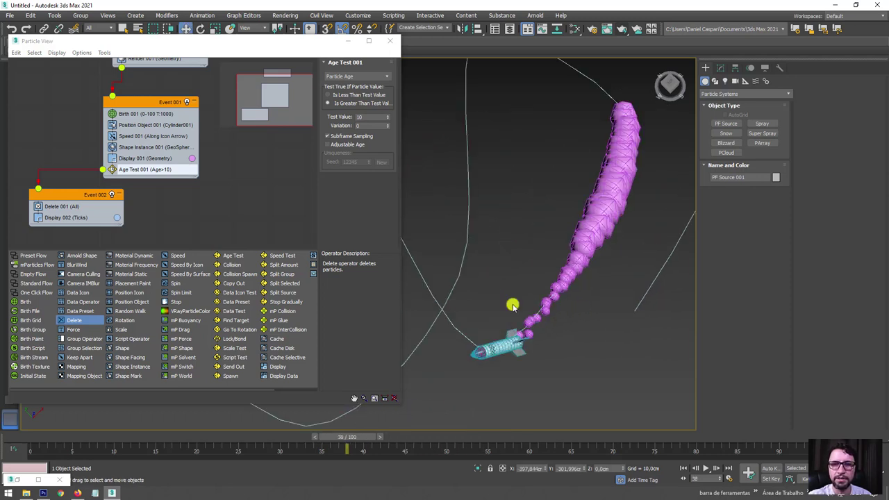
click(141, 148)
mouse_move(387, 158)
mouse_down()
mouse_move(391, 90)
mouse_move(395, 153)
mouse_move(381, 123)
mouse_move(380, 134)
mouse_up()
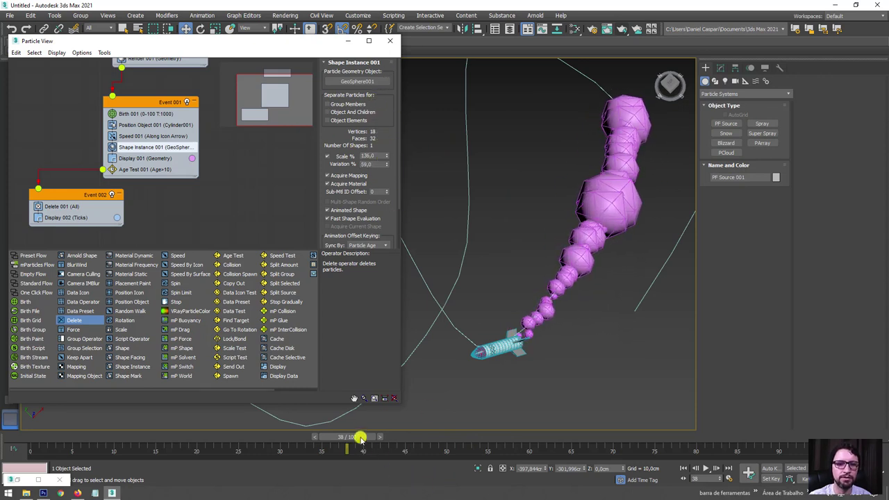
mouse_move(360, 439)
mouse_down()
mouse_move(451, 438)
mouse_move(438, 438)
mouse_up()
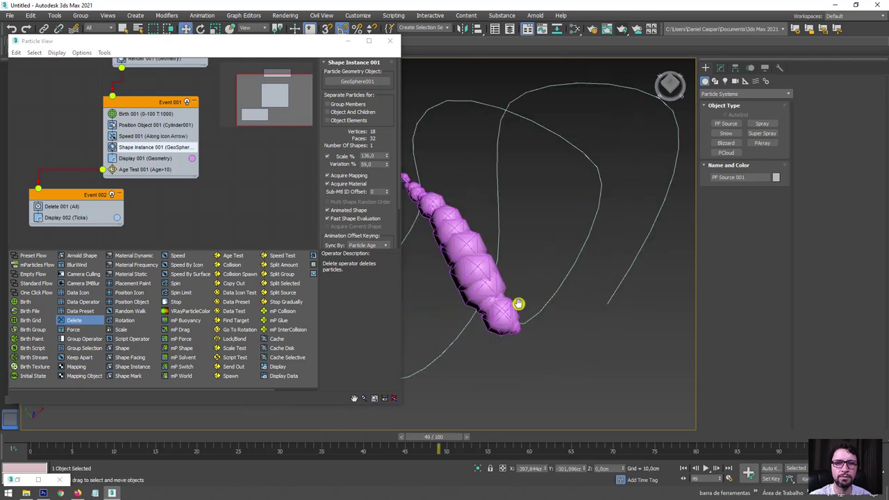
Set Age Test 001 to Test Value 13 with Variation 3 and move Event 002 aside.
click(160, 169)
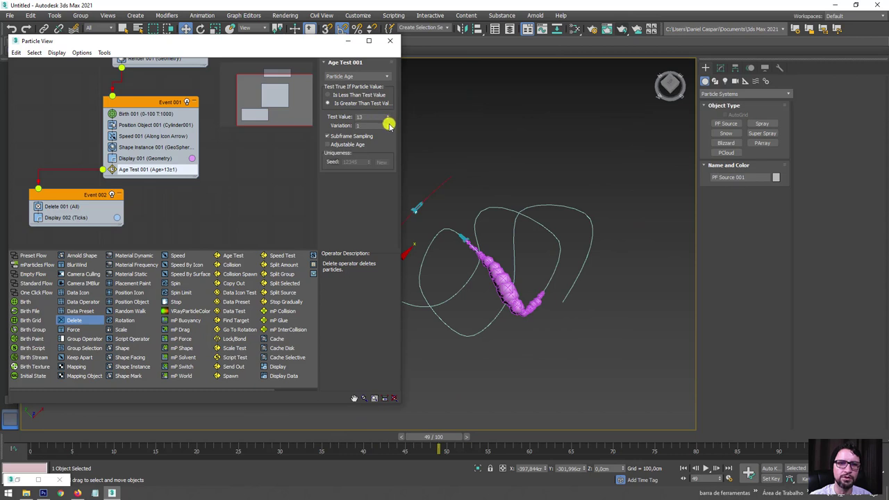
mouse_move(426, 436)
mouse_down()
mouse_move(698, 436)
mouse_move(480, 436)
mouse_move(43, 460)
mouse_move(403, 419)
mouse_up()
mouse_move(403, 418)
alt+middle_down()
mouse_move(535, 332)
mouse_move(734, 363)
mouse_move(621, 268)
mouse_move(559, 276)
mouse_move(536, 293)
mouse_move(514, 285)
alt+middle_up()
key(w)
drag(70, 204, 50, 214)
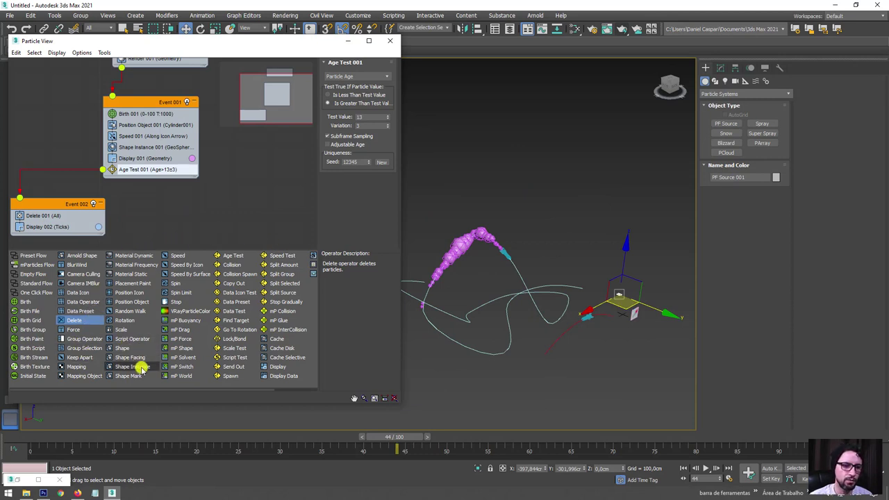
click(129, 311)
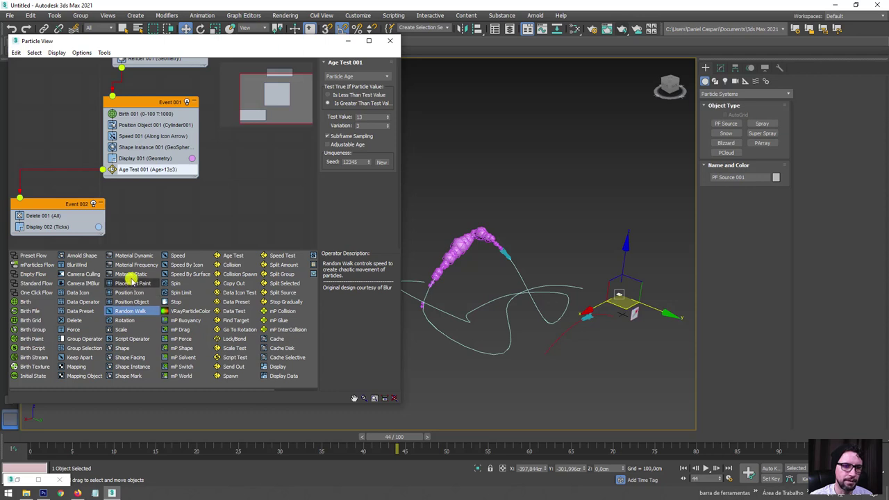
Add a Material Static operator to Event 001 using a new Standard (Legacy) material.
drag(129, 274, 149, 162)
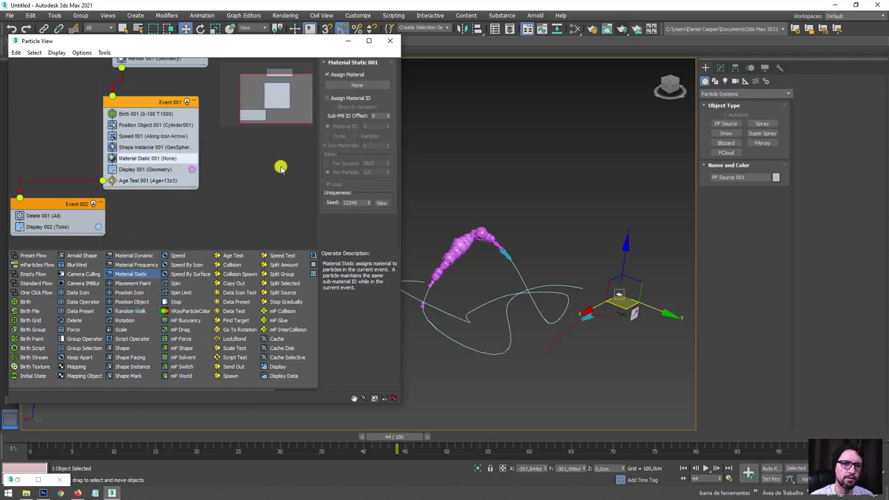
click(351, 85)
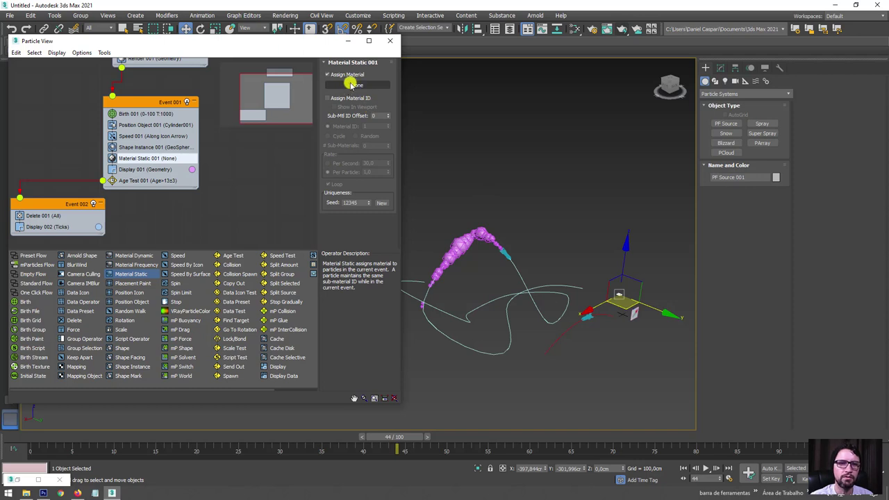
scroll(358, 256, down, 1)
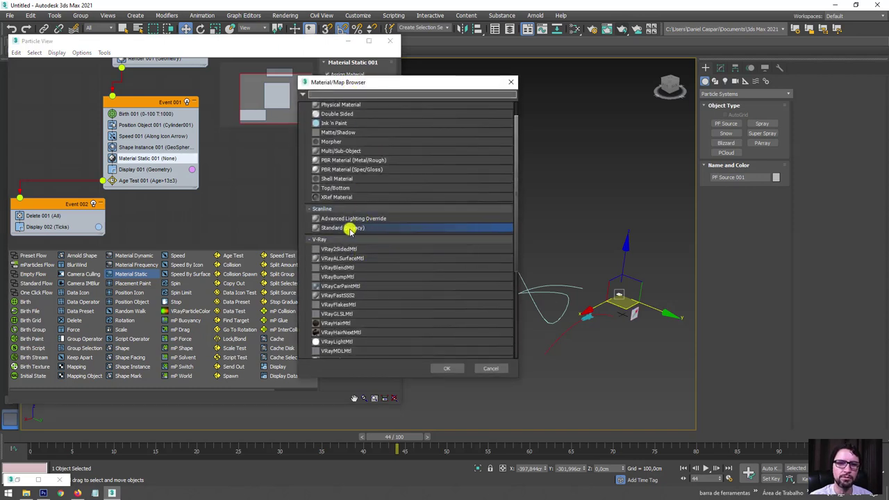
double_click(334, 232)
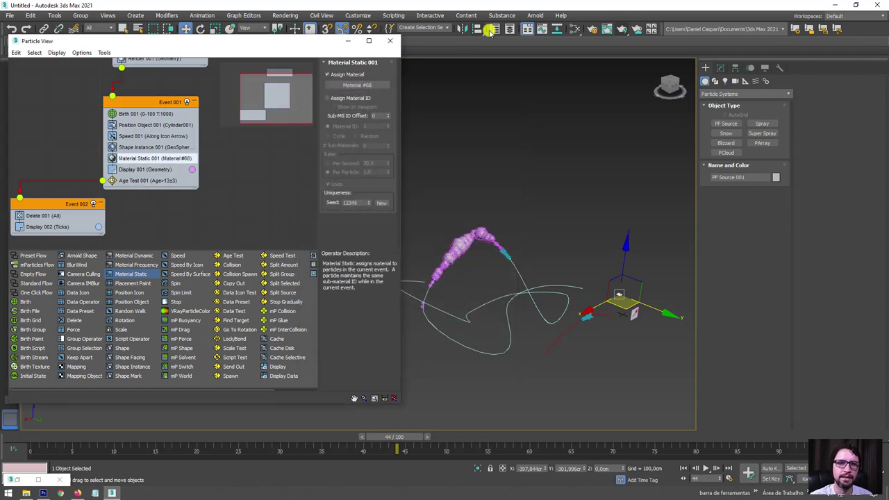
Bring Material #68 into the Slate Material Editor as an instance with a pale bluish-grey diffuse.
click(561, 29)
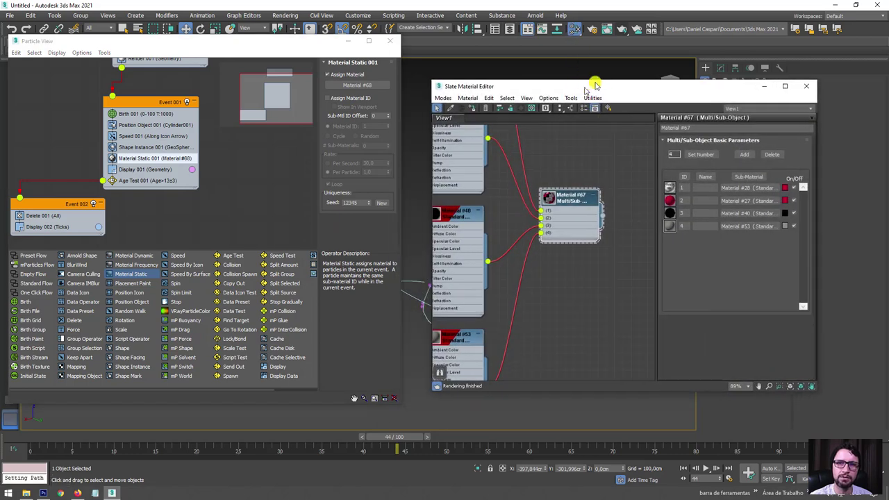
middle_drag(506, 183, 552, 197)
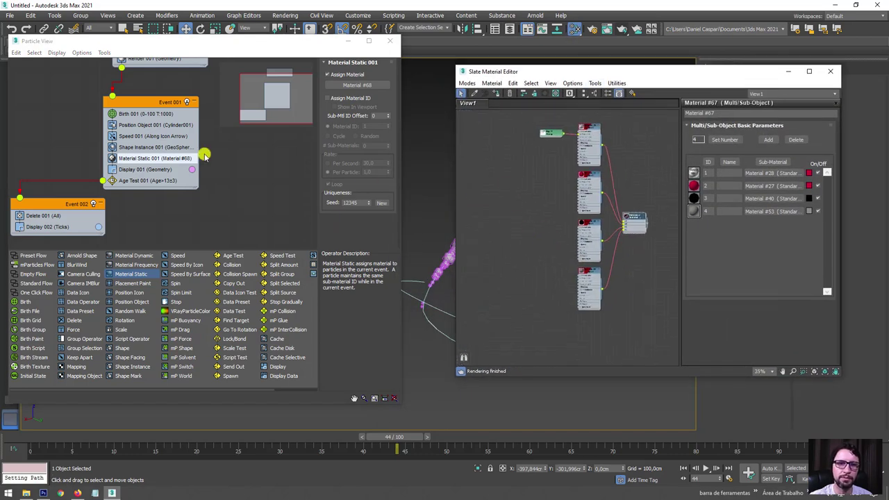
drag(347, 84, 506, 182)
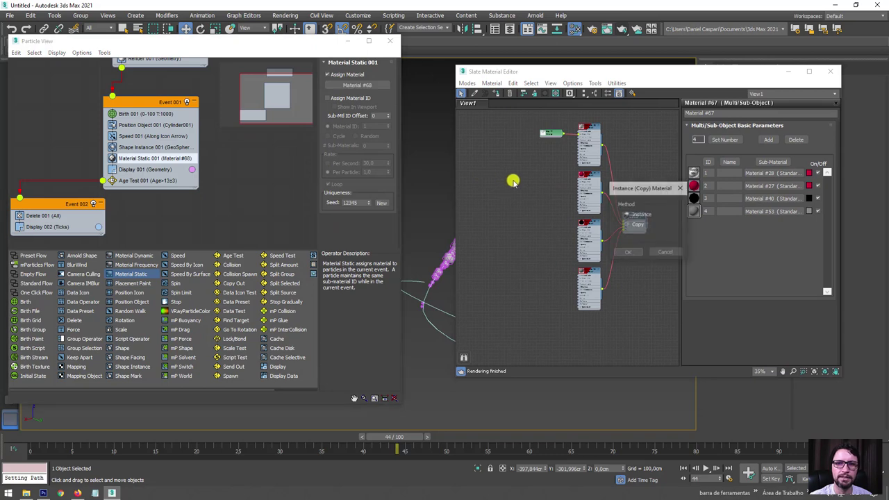
click(628, 254)
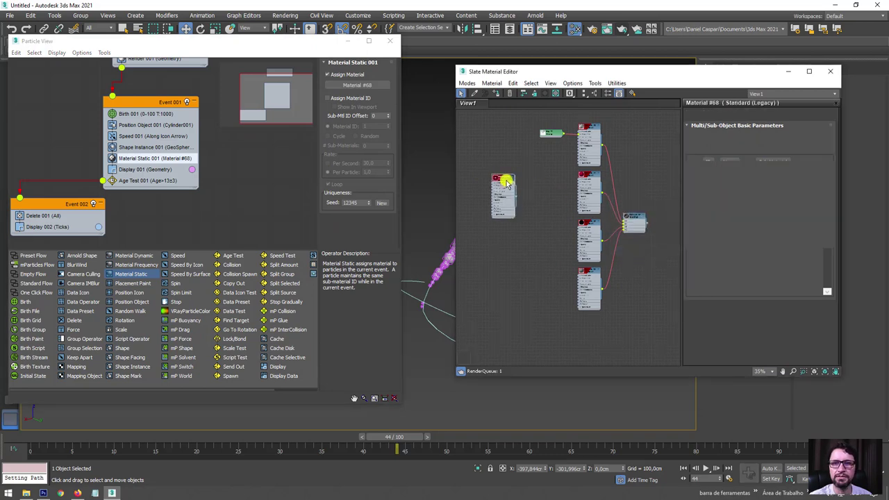
click(732, 183)
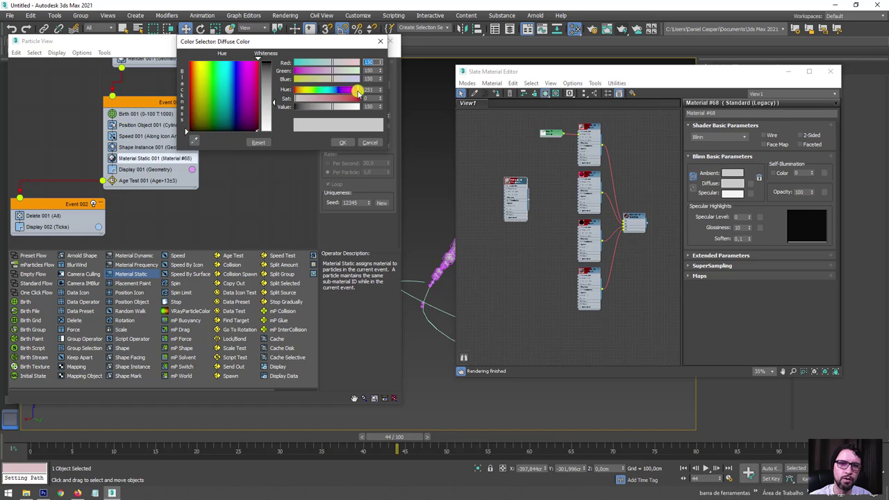
drag(331, 98, 324, 105)
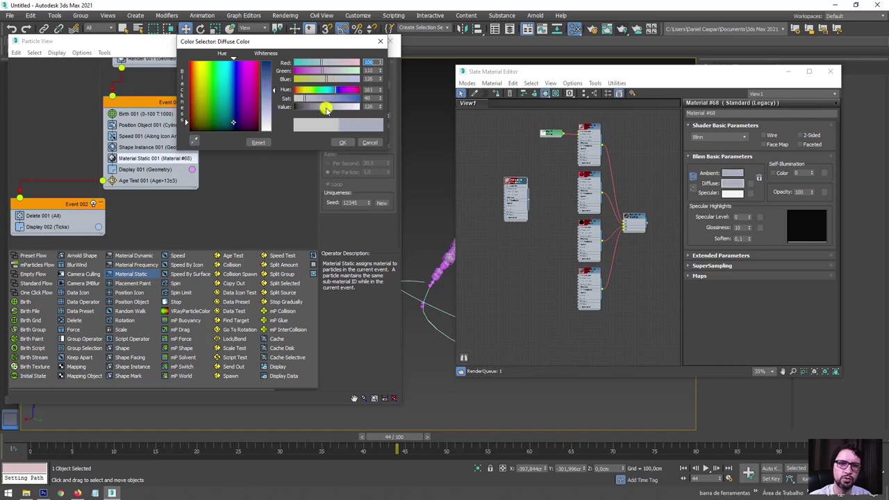
click(343, 142)
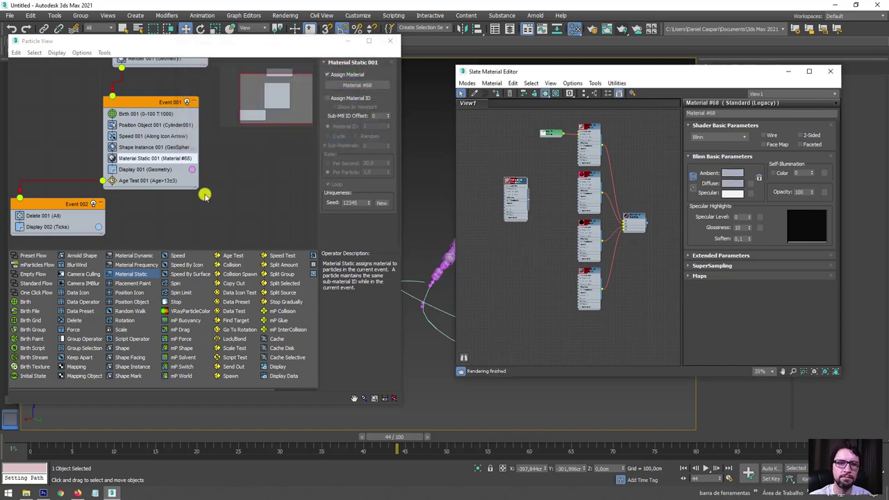
middle_drag(186, 201, 178, 204)
drag(622, 72, 772, 75)
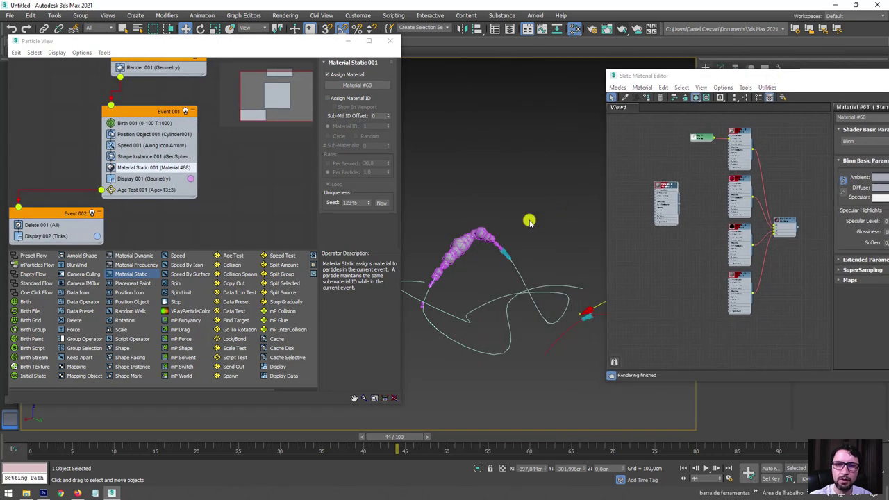
Change Material #68's diffuse colour to a neutral grey-white (137).
scroll(486, 243, up, 2)
scroll(486, 243, up, 4)
middle_drag(513, 254, 498, 260)
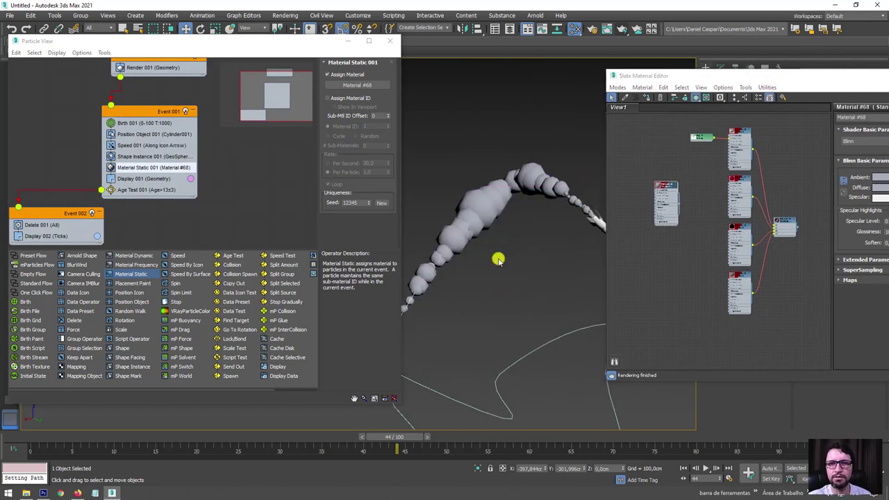
middle_drag(792, 173, 779, 177)
click(878, 187)
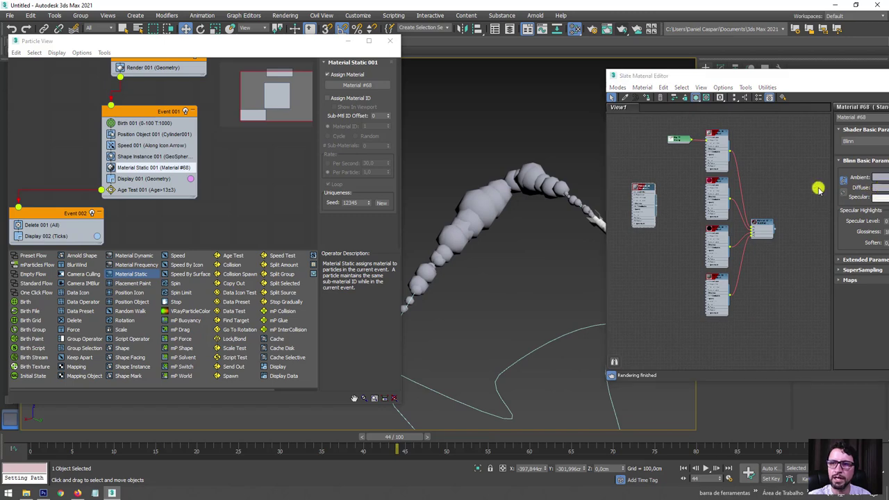
mouse_move(321, 91)
mouse_down()
mouse_move(360, 98)
mouse_move(344, 109)
mouse_move(297, 99)
mouse_up()
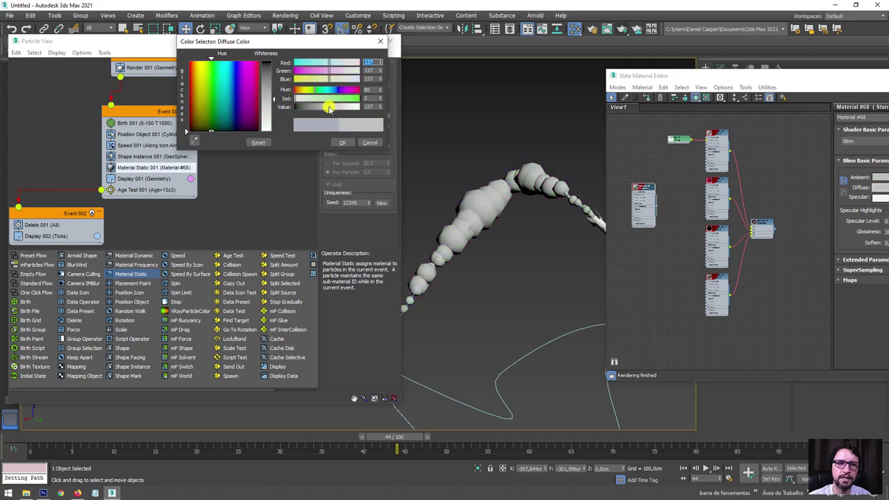
click(342, 143)
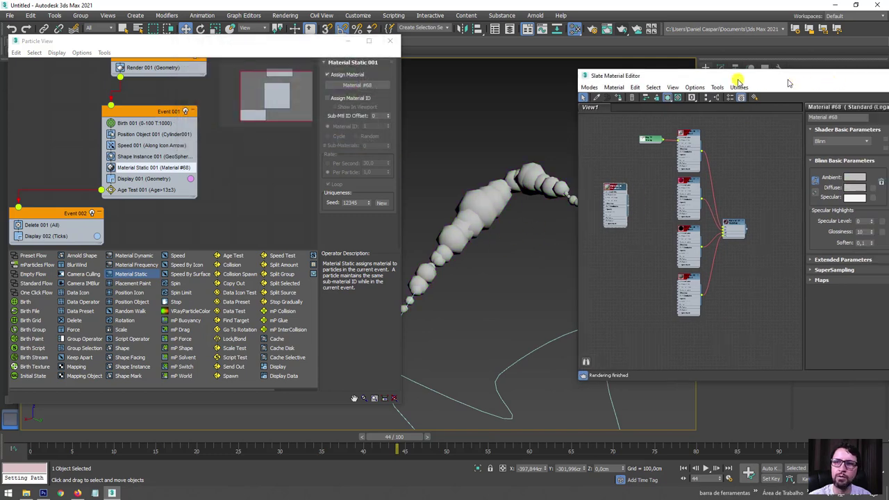
Minimize the Slate Material Editor and Particle View, then select the path spline Line002.
drag(764, 78, 521, 77)
click(681, 77)
alt+middle_drag(601, 209, 540, 165)
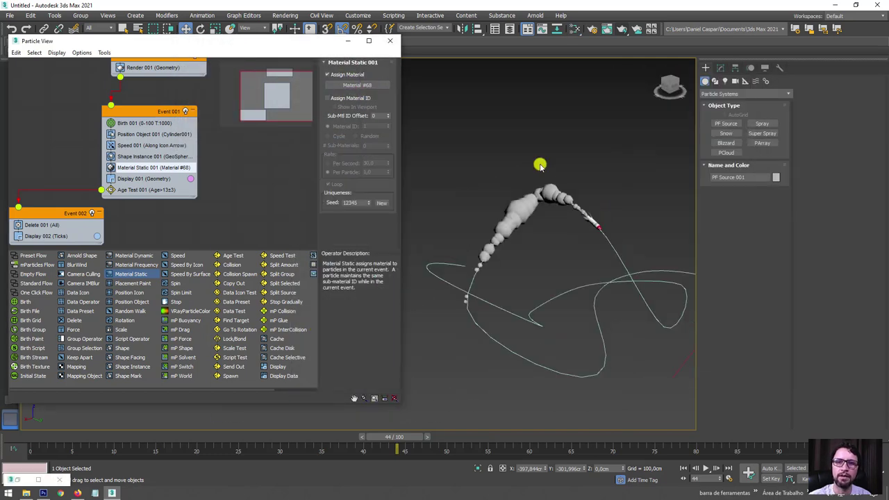
click(349, 41)
alt+middle_drag(460, 229, 467, 214)
click(441, 281)
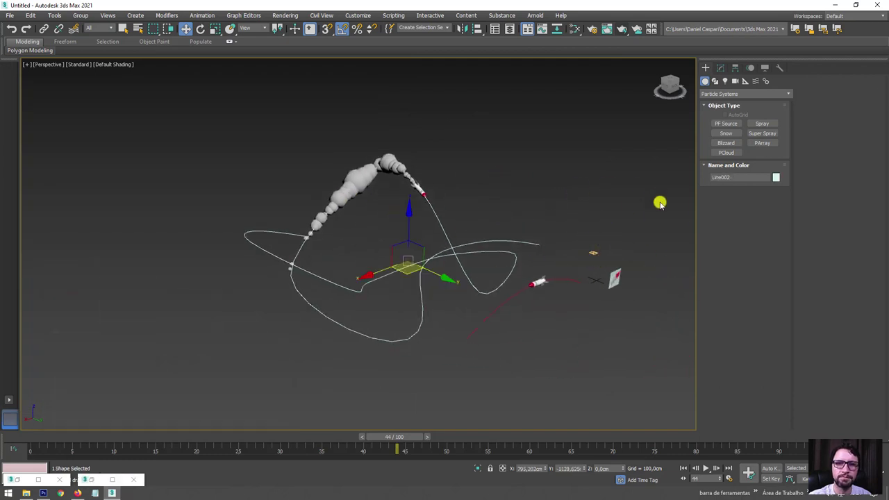
Hide the path spline, emitter and helper objects from the viewport.
right_click(476, 277)
click(504, 245)
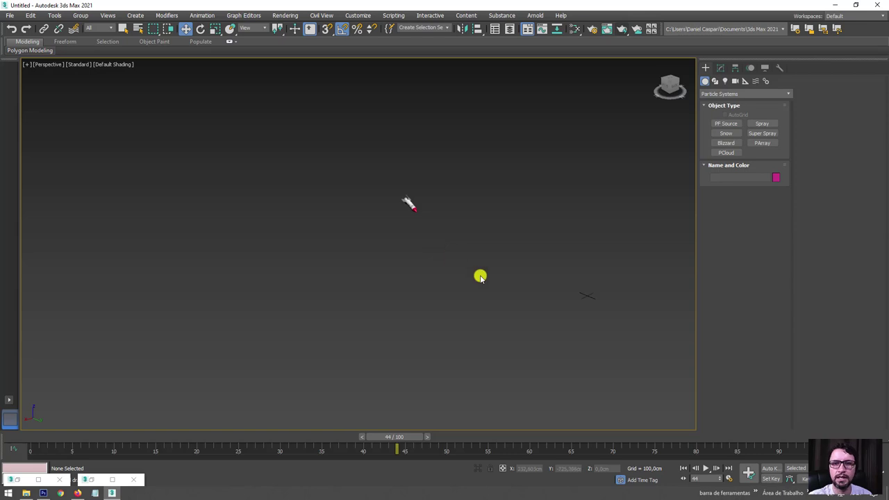
key(ctrl+z)
mouse_move(572, 277)
alt+middle_down()
mouse_move(575, 288)
mouse_move(585, 260)
alt+middle_up()
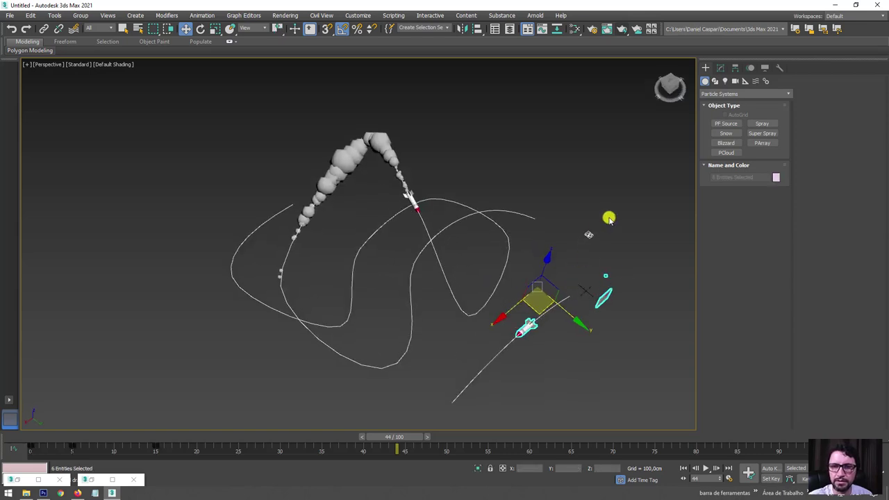
alt+click(585, 241)
right_click(588, 247)
click(606, 210)
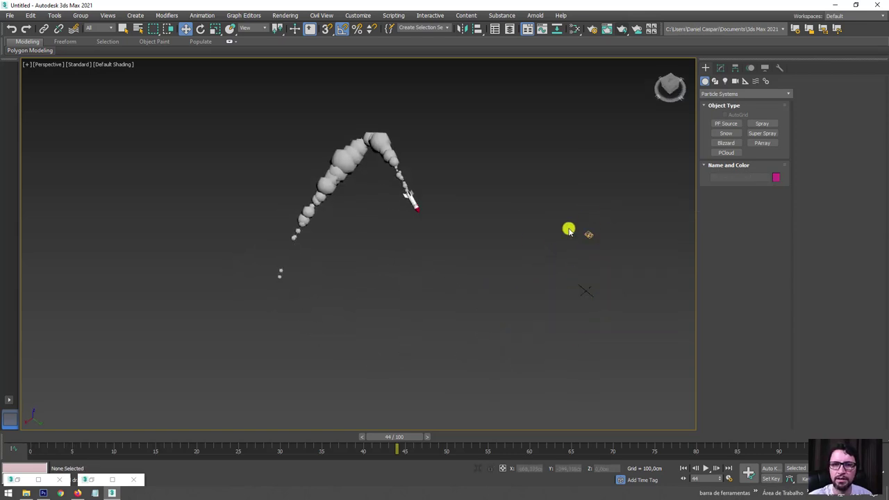
Play the animation from frame 6 to watch the smoke, then select the rocket Sphere002.
drag(401, 440, 87, 438)
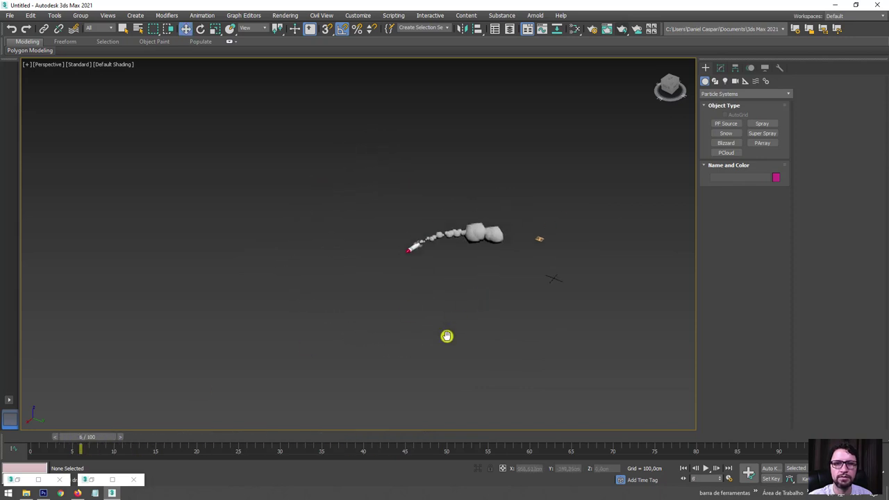
click(707, 469)
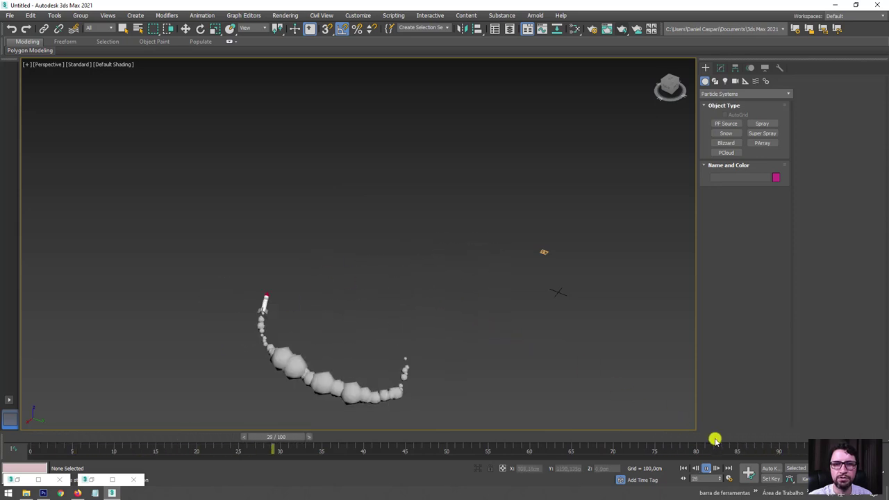
click(706, 468)
drag(476, 439, 107, 439)
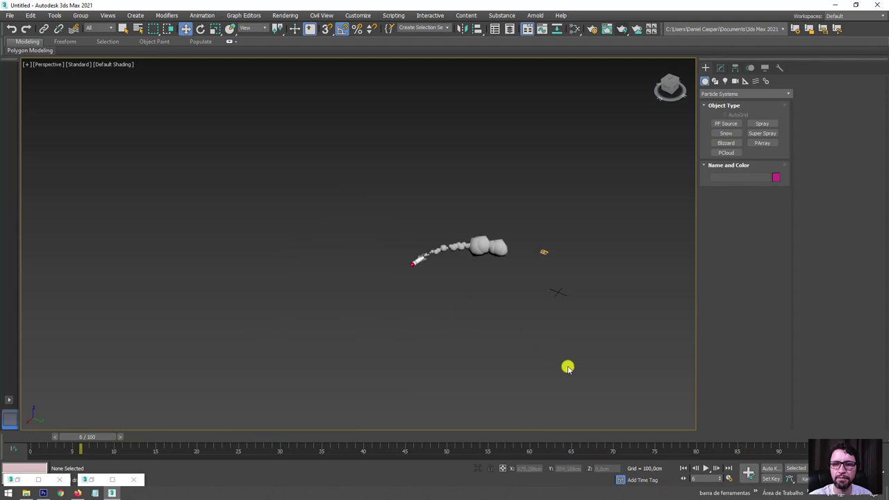
right_click(531, 356)
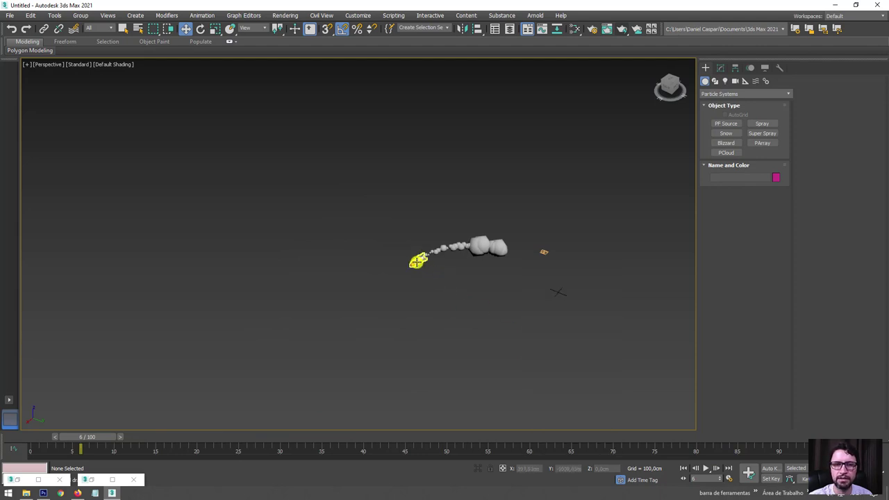
click(418, 261)
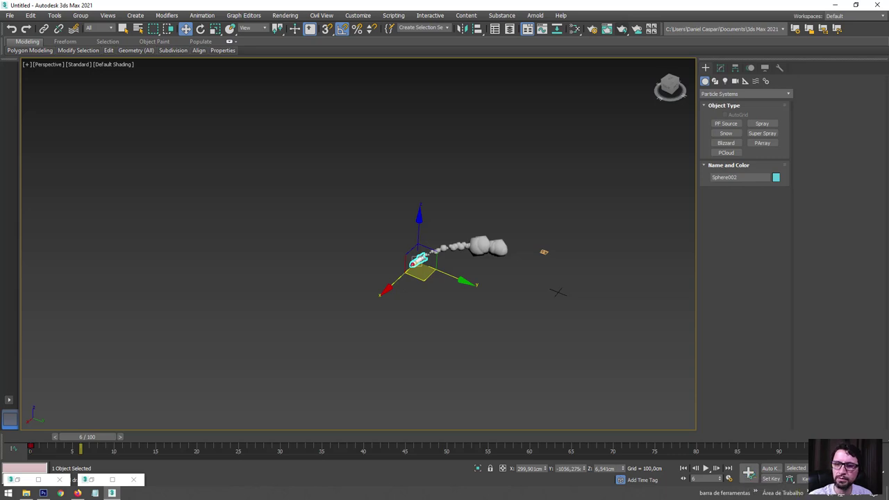
Set the animation end time to 500 frames in Time Configuration.
right_click(722, 465)
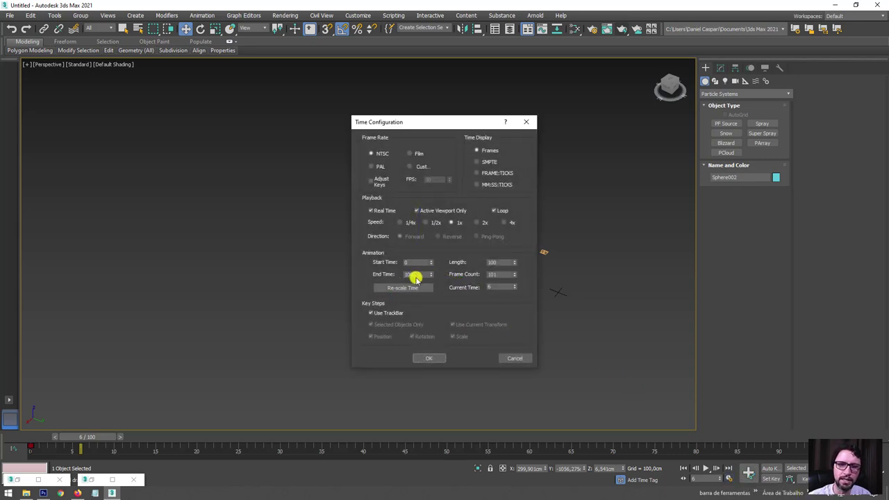
text(0)
key(Return)
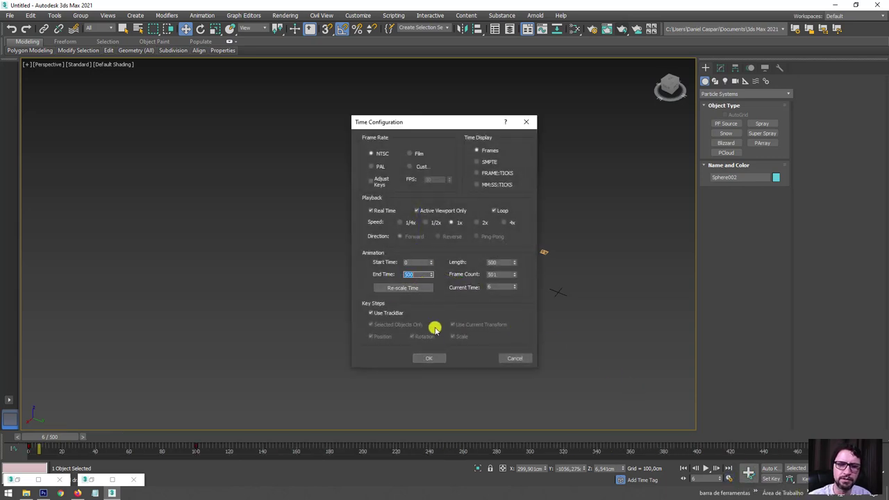
click(430, 359)
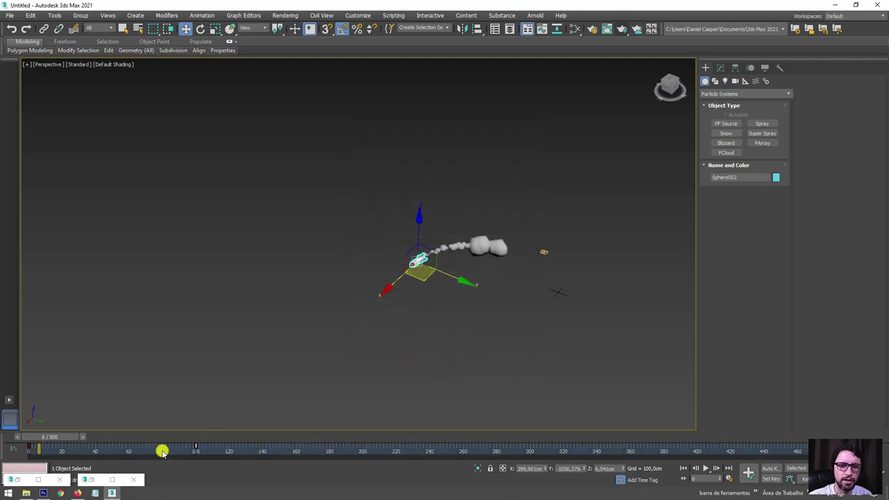
Scrub and play through the lengthened animation to watch the rocket fly.
drag(196, 446, 596, 448)
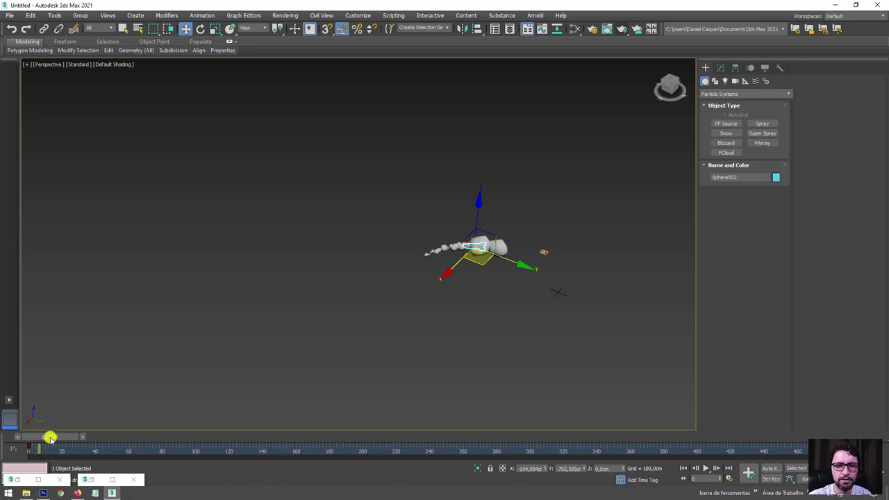
mouse_move(50, 437)
mouse_down()
mouse_move(222, 437)
mouse_move(109, 436)
mouse_move(81, 448)
mouse_move(143, 431)
mouse_move(31, 436)
mouse_up()
key(w)
scroll(446, 259, up, 3)
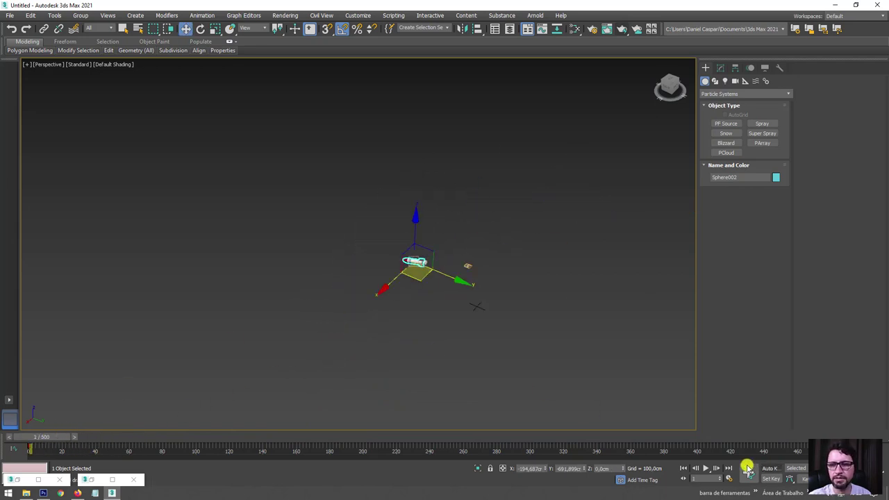
click(707, 468)
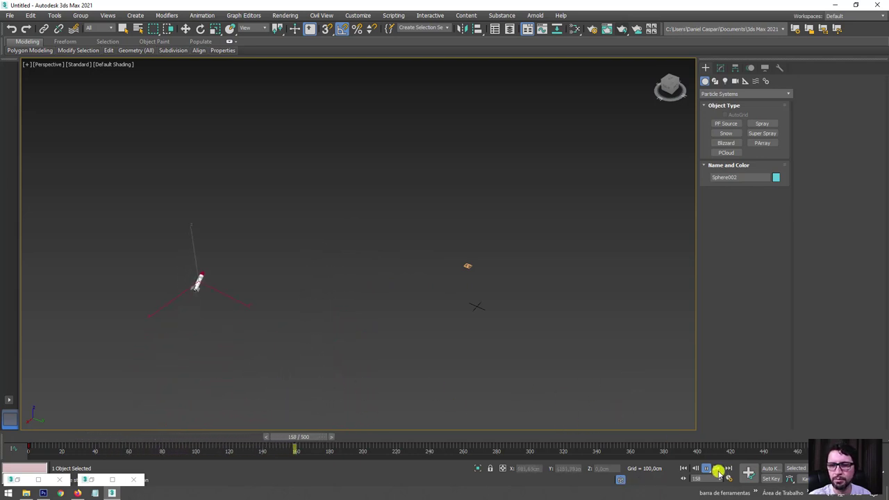
click(707, 469)
Replay from frame 0, pause at frame 111, and select the PF Source 001 emitter.
key(w)
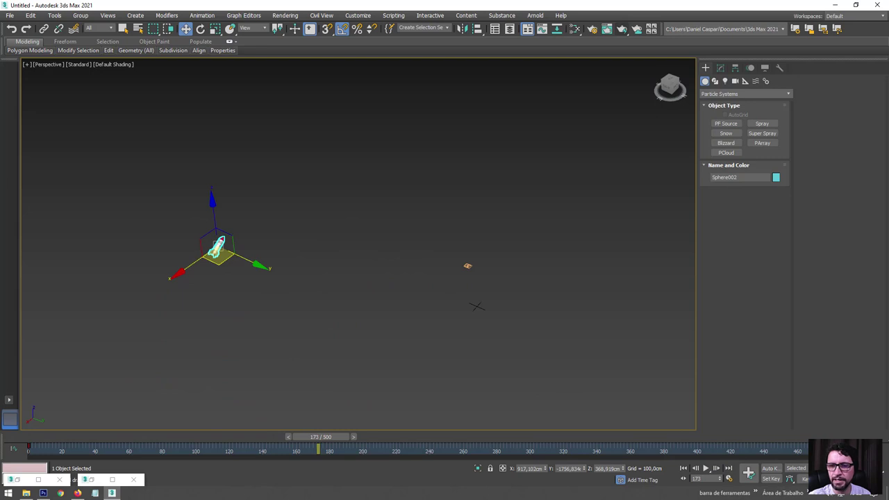
drag(679, 449, 563, 455)
drag(317, 439, 336, 441)
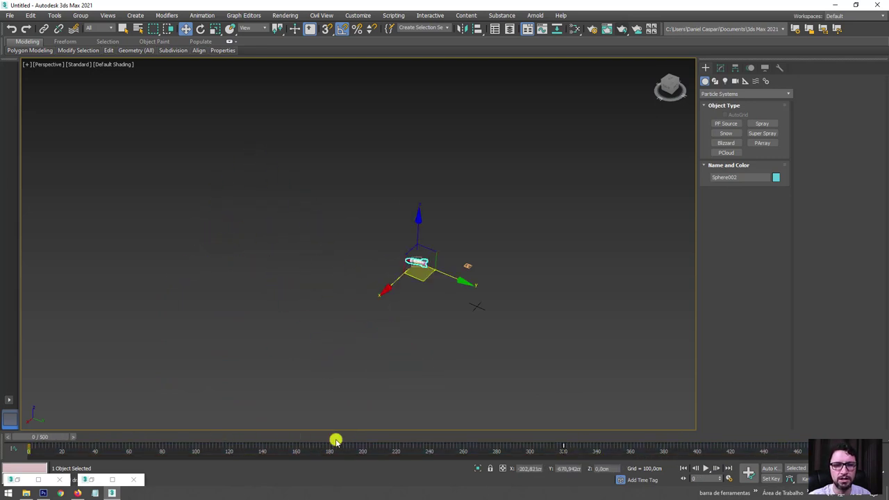
click(707, 467)
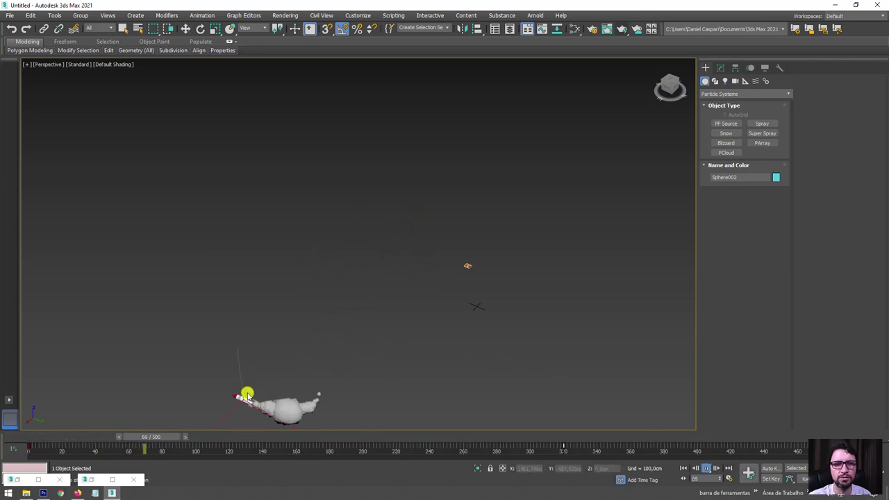
click(707, 468)
mouse_move(505, 346)
alt+middle_down()
mouse_move(510, 282)
mouse_move(514, 291)
alt+middle_up()
click(484, 251)
middle_drag(379, 283, 489, 272)
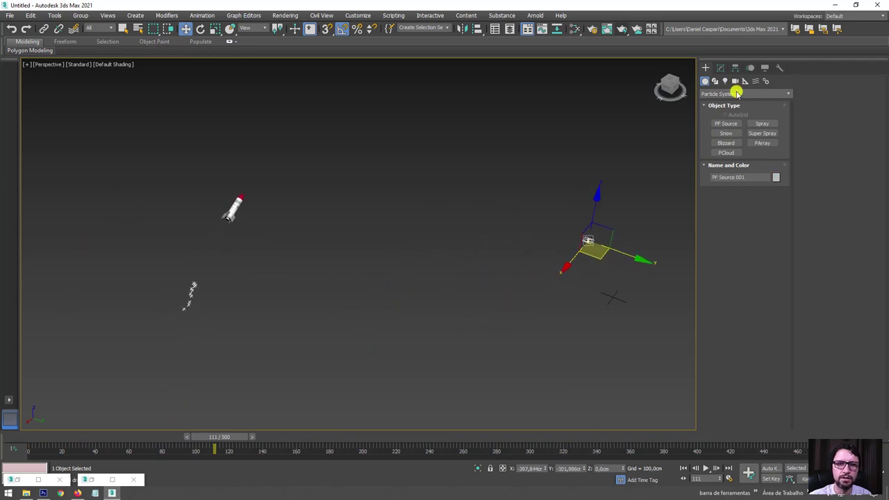
Open Particle View for PF Source 001 from the Modify panel.
click(723, 68)
click(743, 285)
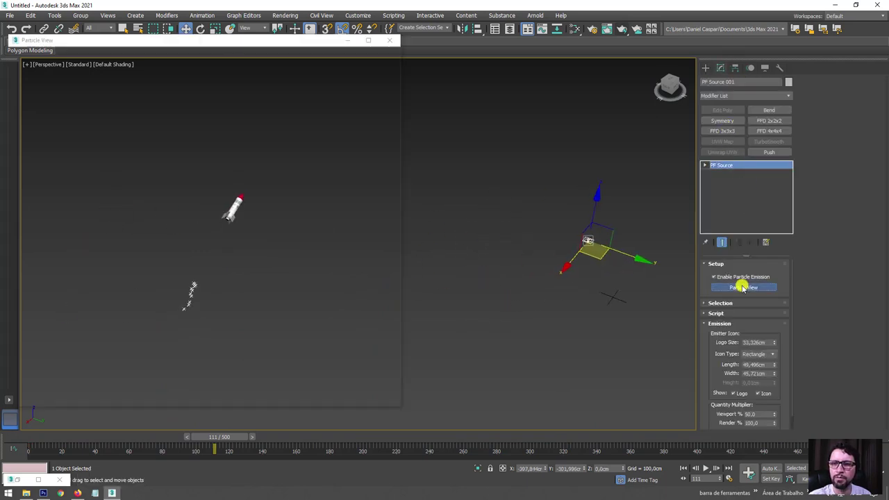
drag(564, 259, 507, 273)
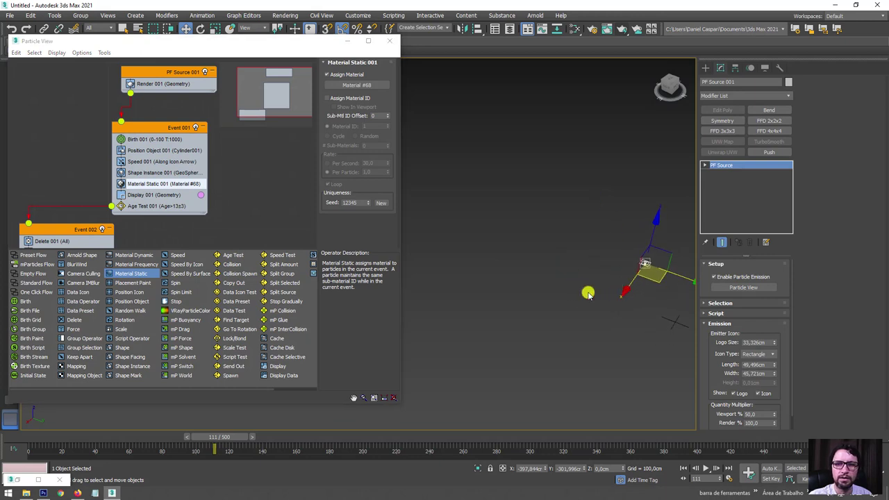
drag(451, 271, 397, 432)
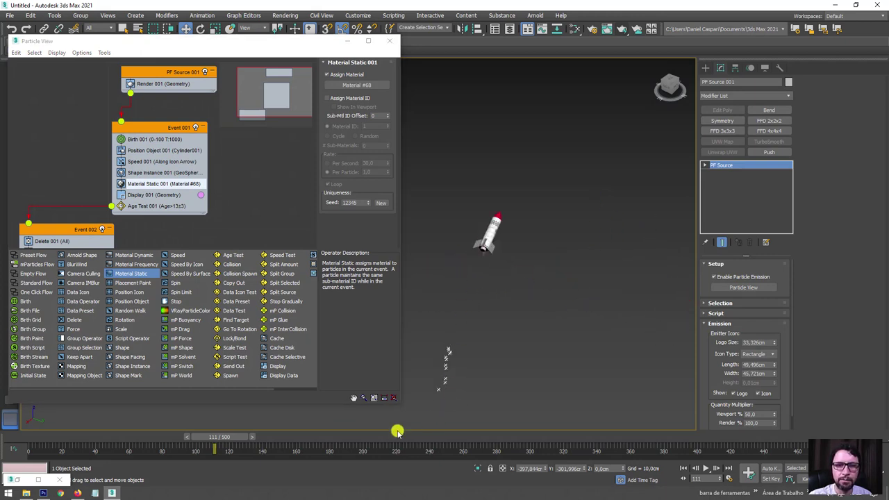
mouse_move(221, 440)
mouse_down()
mouse_move(203, 432)
mouse_move(228, 430)
mouse_up()
Set Birth 001's Emit Stop to frame 300 and scrub to check the longer emission.
click(159, 140)
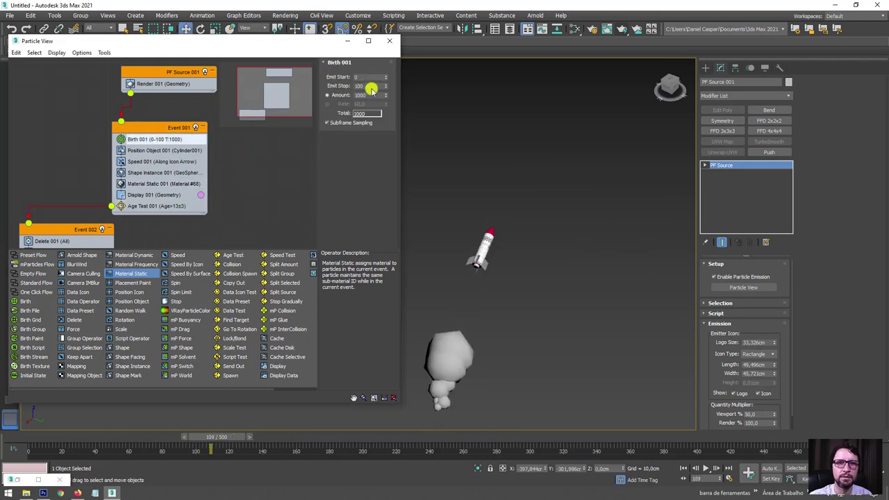
scroll(445, 153, down, 4)
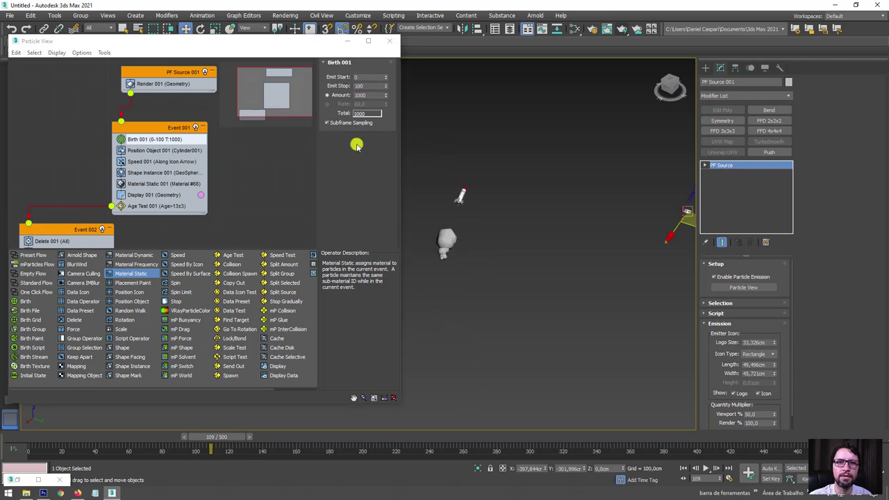
mouse_move(532, 215)
middle_down()
mouse_move(467, 237)
mouse_move(489, 250)
middle_up()
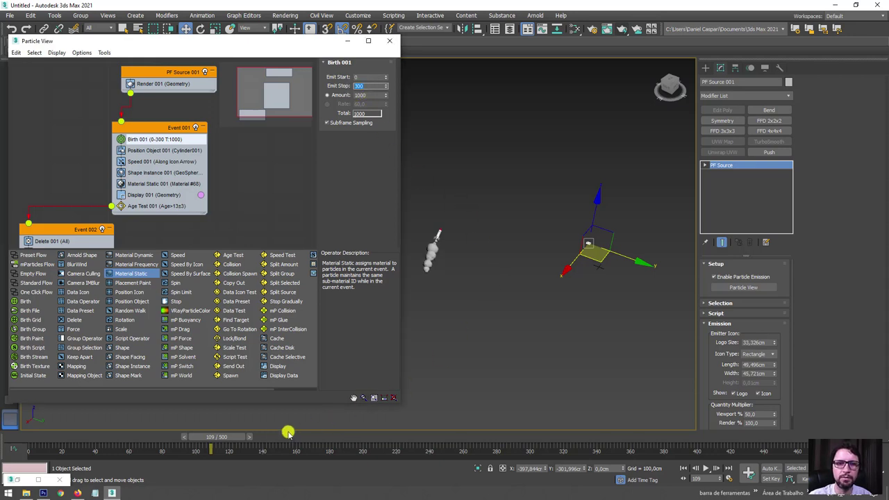
mouse_move(212, 437)
mouse_down()
mouse_move(581, 450)
mouse_move(452, 444)
mouse_move(538, 444)
mouse_up()
key(w)
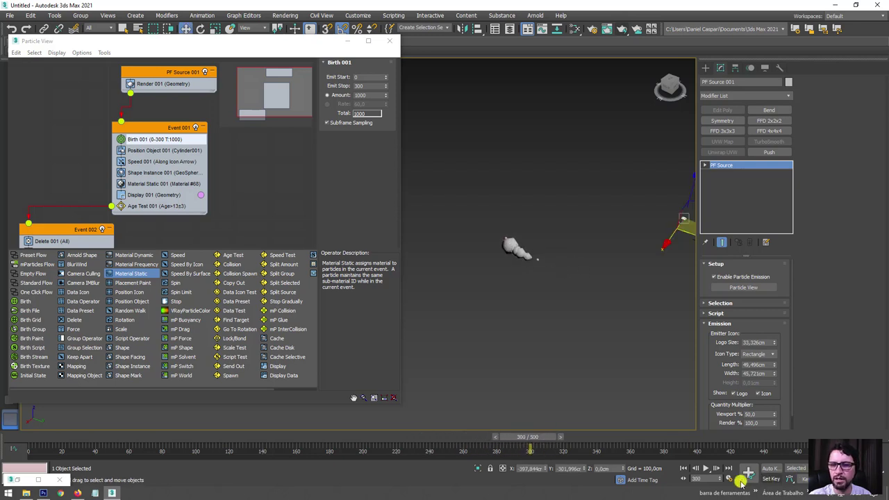
click(729, 479)
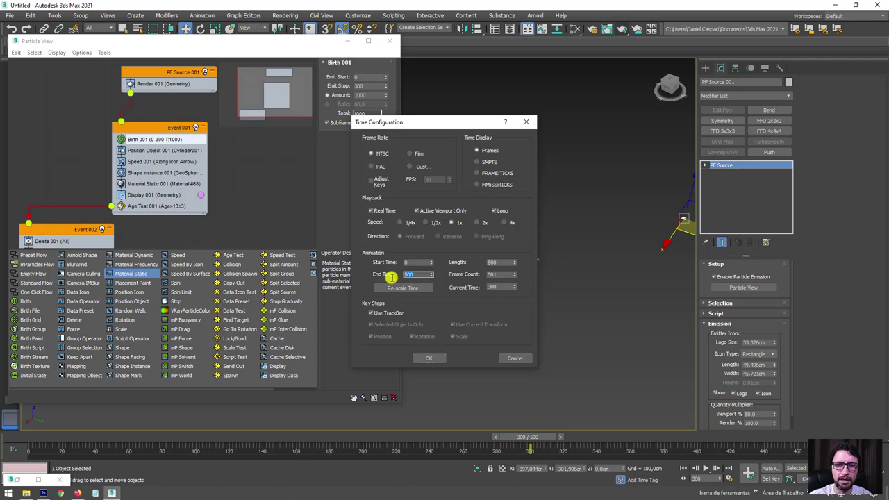
Confirm a 300-frame end time, close Particle View, and play the animation following the rocket.
click(429, 359)
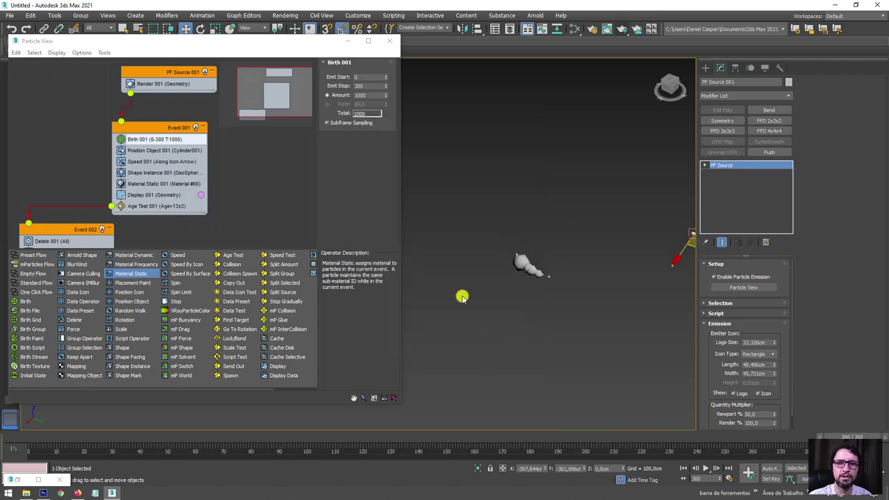
click(390, 40)
mouse_move(545, 193)
middle_down()
mouse_move(424, 244)
mouse_move(490, 326)
mouse_move(437, 228)
middle_up()
scroll(442, 284, up, 2)
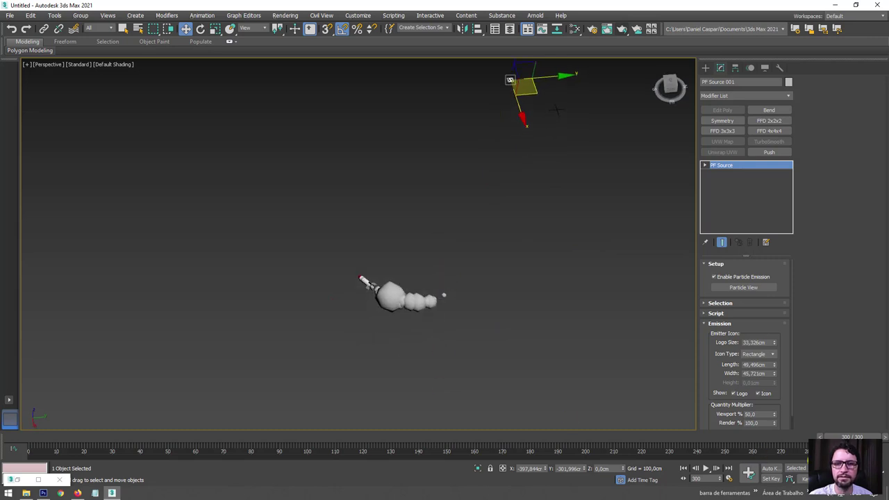
click(708, 466)
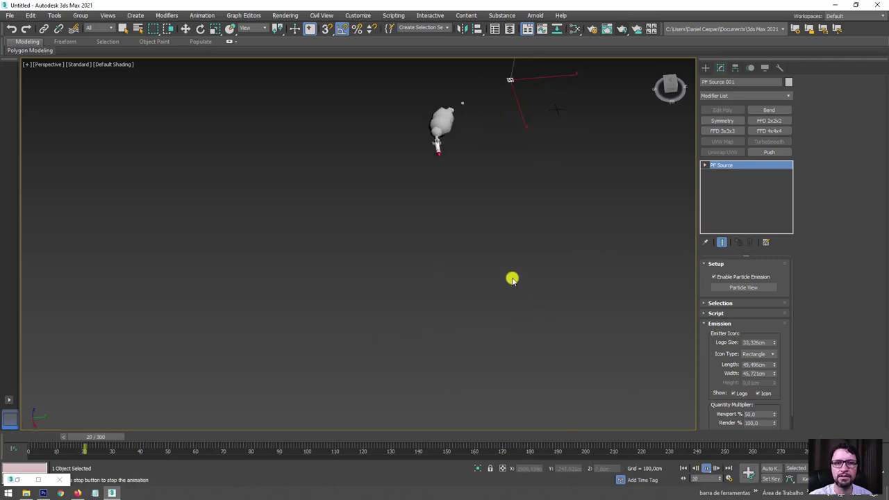
middle_drag(565, 317, 530, 321)
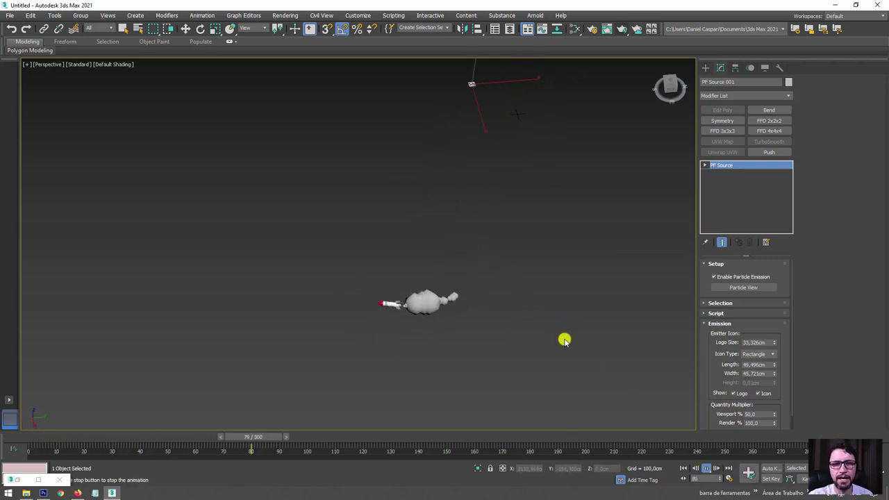
middle_drag(508, 285, 488, 309)
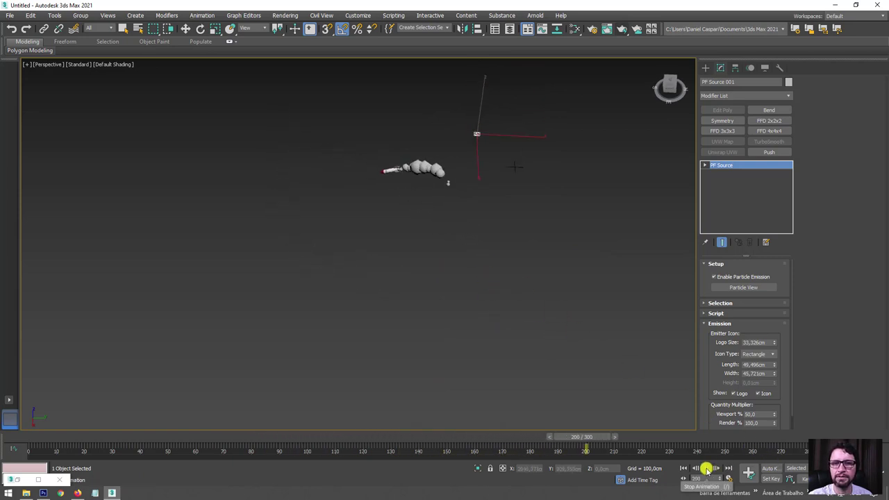
Stop playback at frame 223 and orbit the Perspective view toward the rocket.
click(707, 468)
key(w)
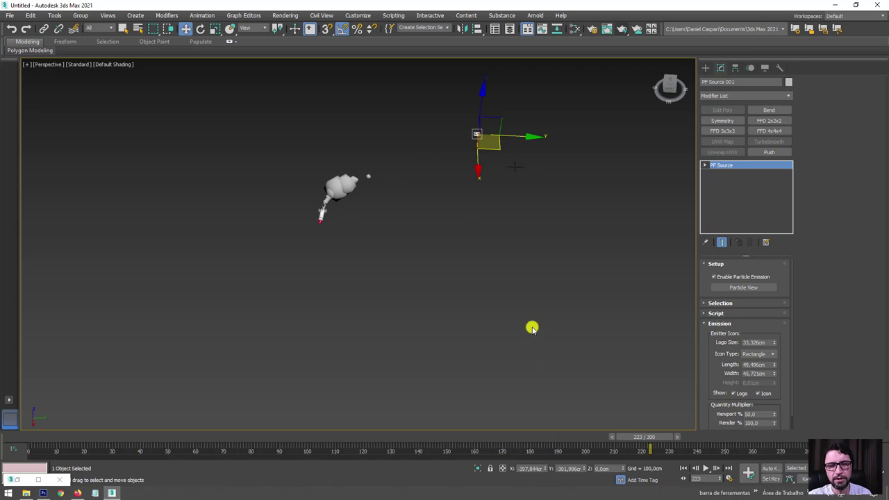
mouse_move(500, 256)
alt+middle_down()
mouse_move(518, 278)
mouse_move(510, 288)
alt+middle_up()
scroll(413, 304, up, 3)
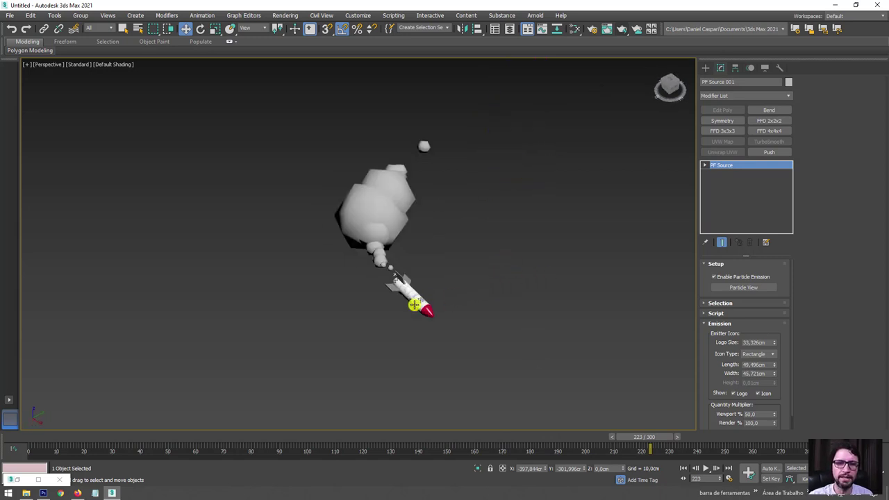
scroll(430, 310, up, 5)
alt+middle_drag(430, 310, 485, 328)
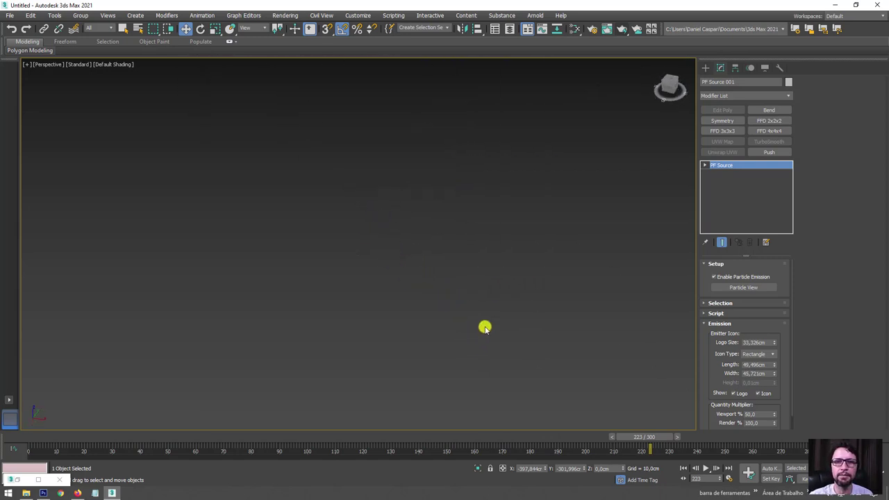
scroll(416, 306, down, 5)
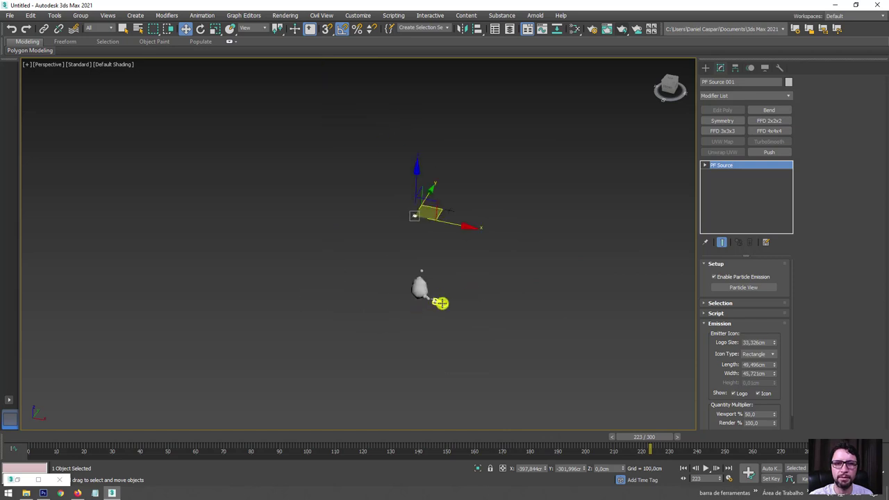
Select the rocket and frame it close up, pointing up and to the right.
click(442, 304)
scroll(445, 308, up, 5)
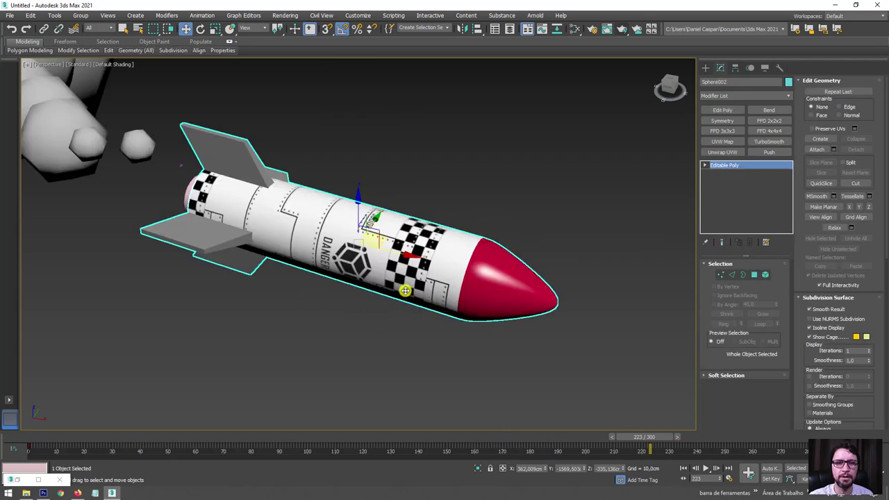
scroll(409, 299, down, 2)
mouse_move(413, 302)
alt+middle_down()
mouse_move(458, 296)
mouse_move(357, 327)
alt+middle_up()
scroll(350, 274, up, 2)
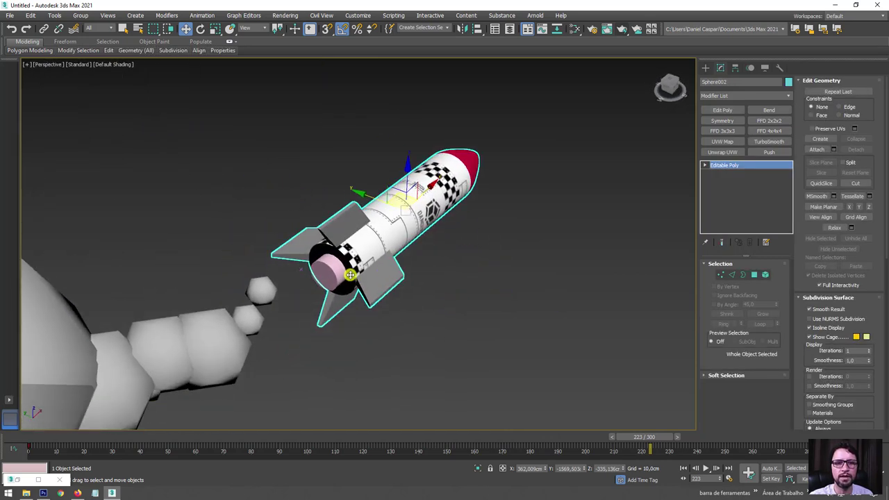
Render frame 223 in V-Ray and close the Material Editor.
click(616, 32)
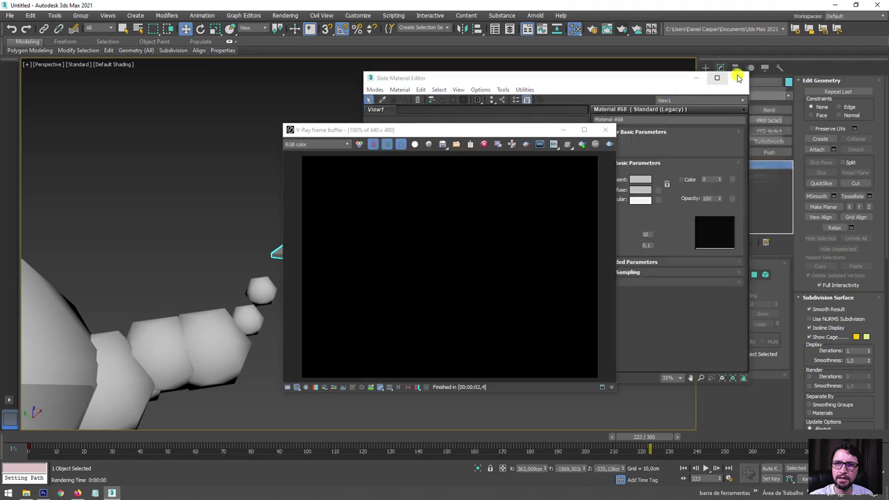
click(739, 78)
click(738, 78)
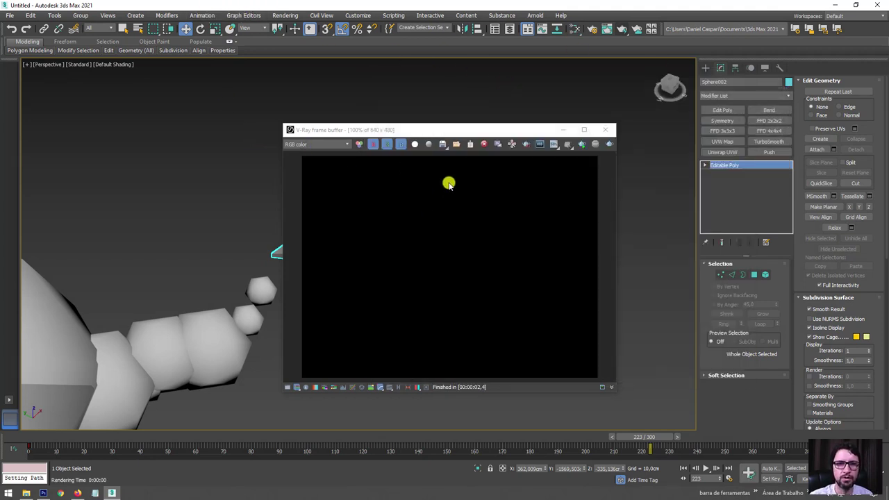
Set the environment background to mid grey, re-render, and close the render window.
click(420, 101)
key(8)
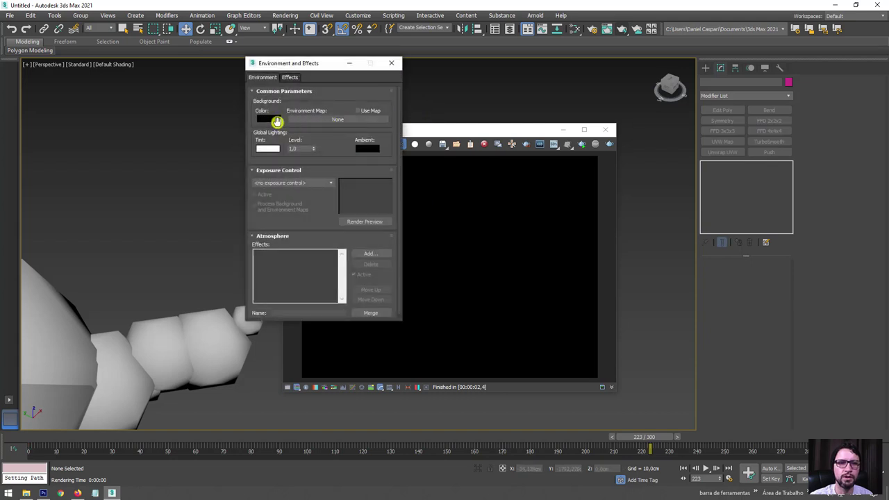
click(278, 121)
drag(295, 107, 309, 113)
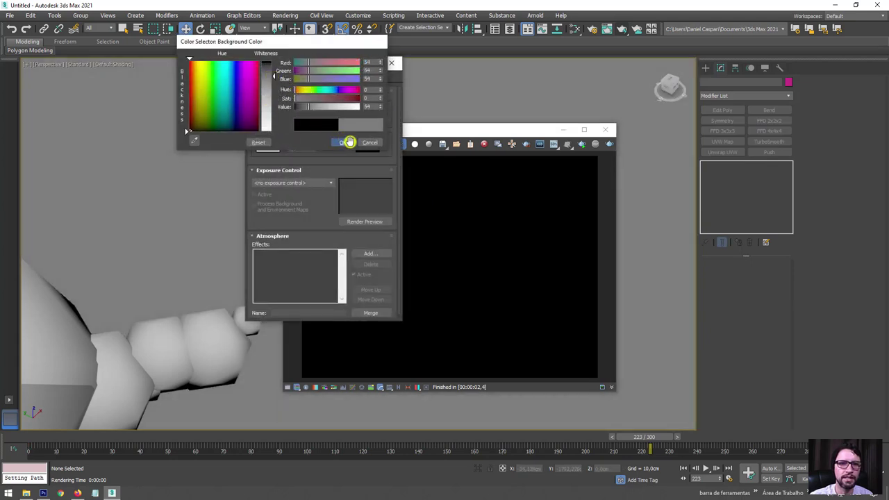
click(347, 142)
click(389, 64)
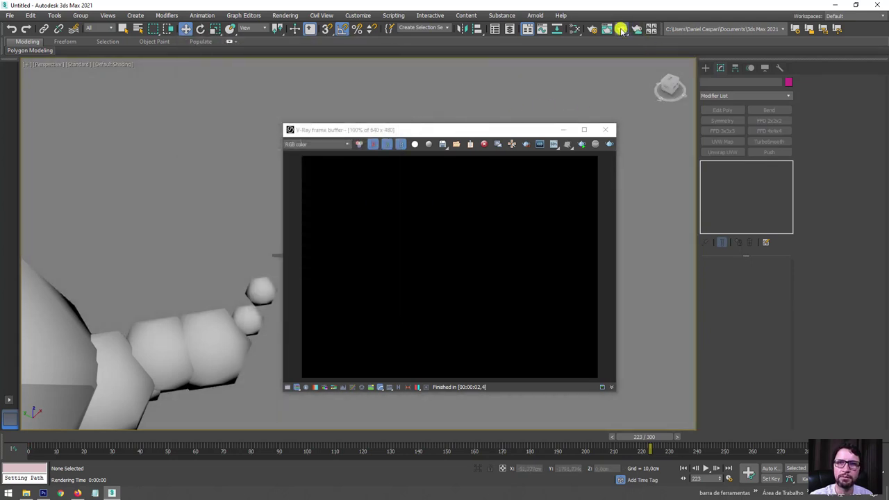
click(622, 30)
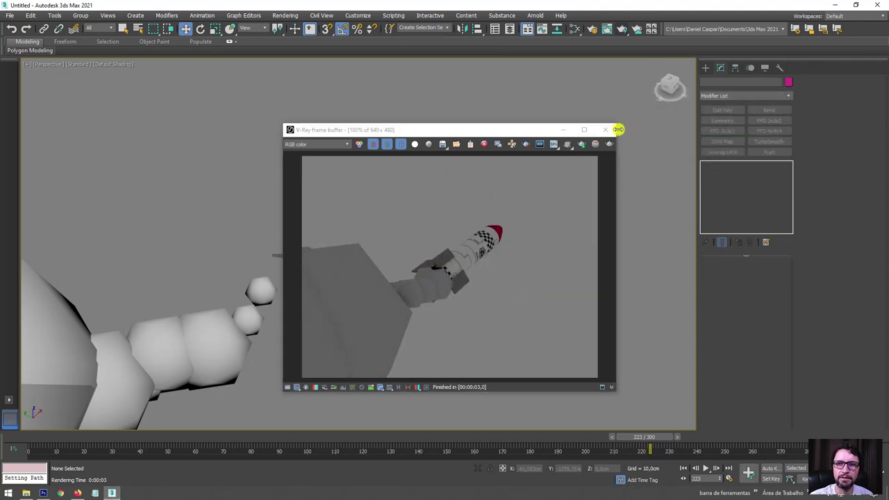
click(605, 130)
Zoom out and shift the camera view to reveal the smoke trail.
scroll(365, 260, down, 1)
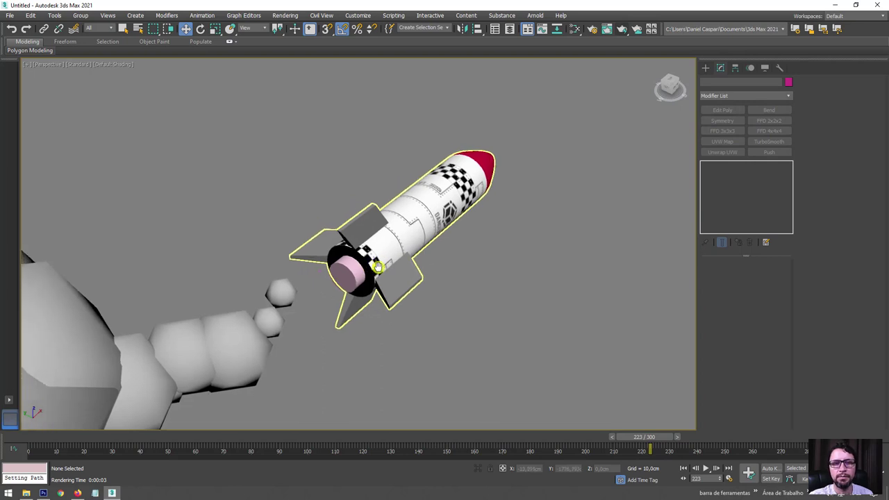
scroll(365, 259, down, 1)
scroll(365, 260, down, 2)
scroll(482, 254, down, 1)
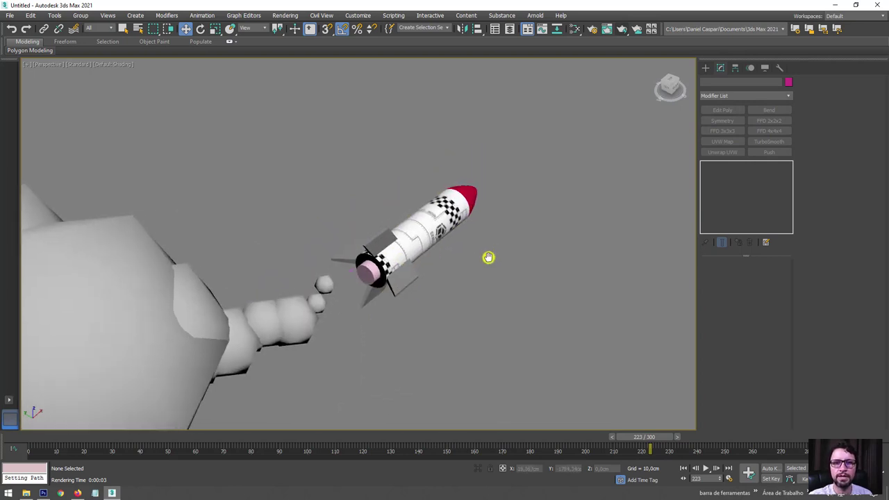
scroll(489, 257, down, 2)
middle_drag(501, 264, 463, 244)
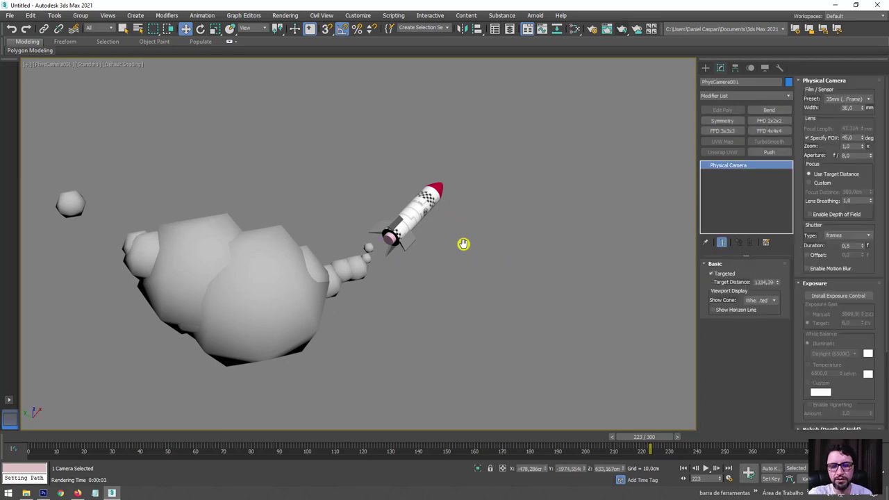
Switch to Perspective showing the camera above the rocket, enable Select and Link, and scrub the timeline.
key(p)
scroll(487, 243, down, 3)
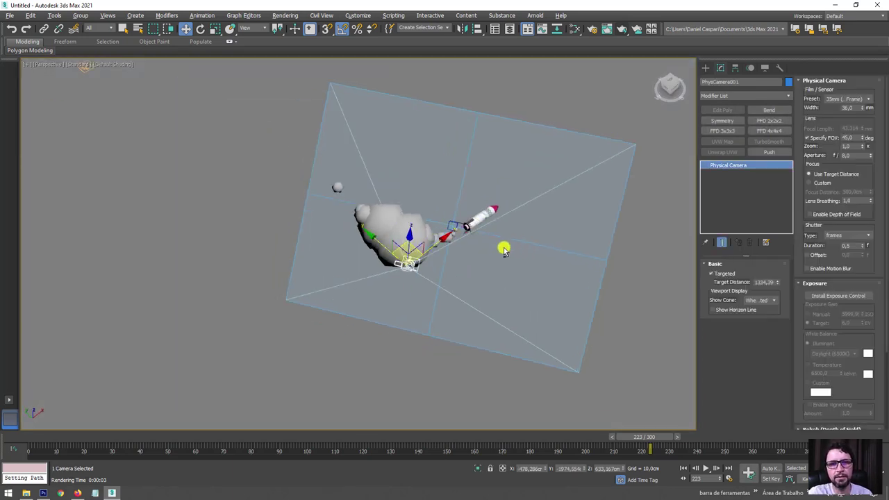
mouse_move(504, 248)
alt+middle_down()
mouse_move(439, 256)
mouse_move(691, 272)
alt+middle_up()
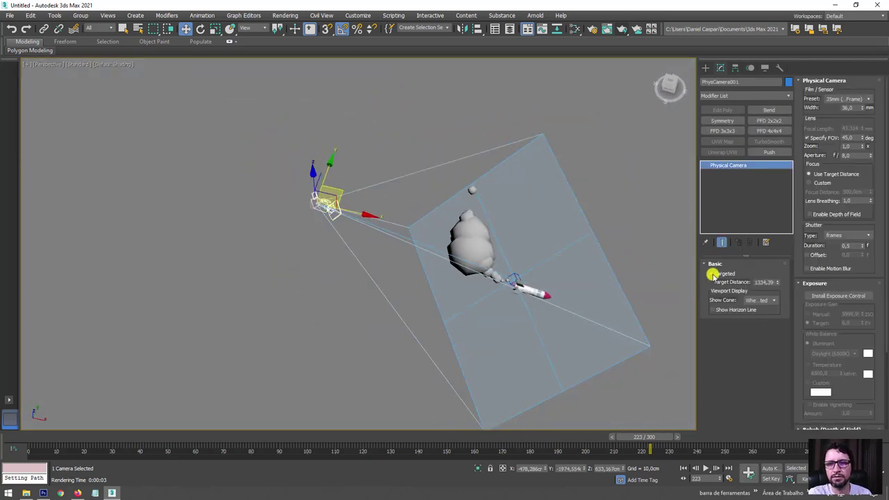
mouse_move(558, 270)
alt+middle_down()
mouse_move(558, 242)
mouse_move(466, 243)
alt+middle_up()
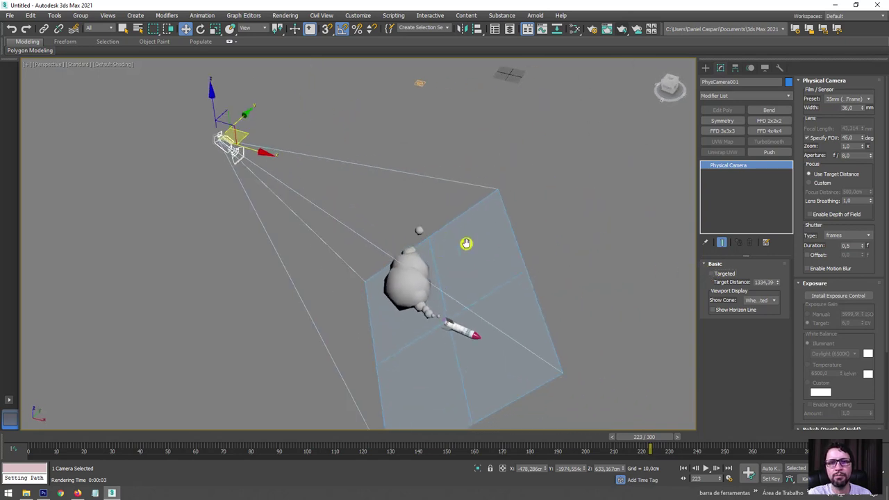
click(44, 29)
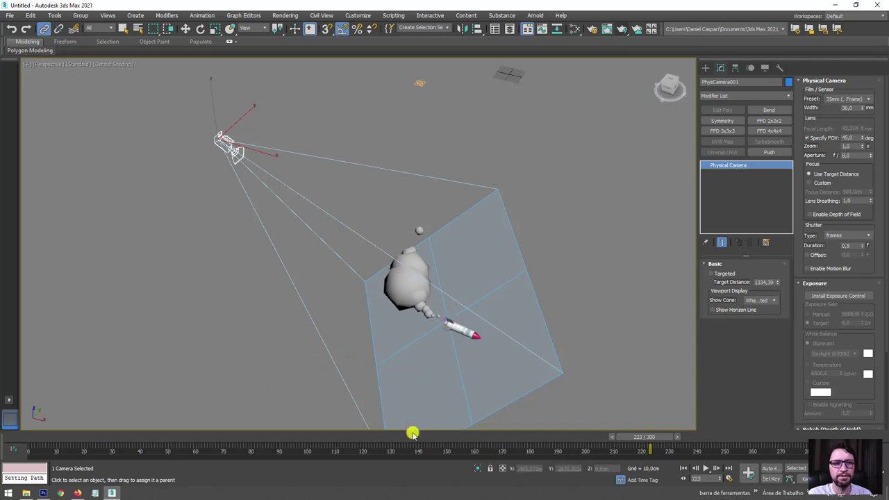
mouse_move(645, 440)
mouse_down()
mouse_move(589, 438)
mouse_move(622, 437)
mouse_up()
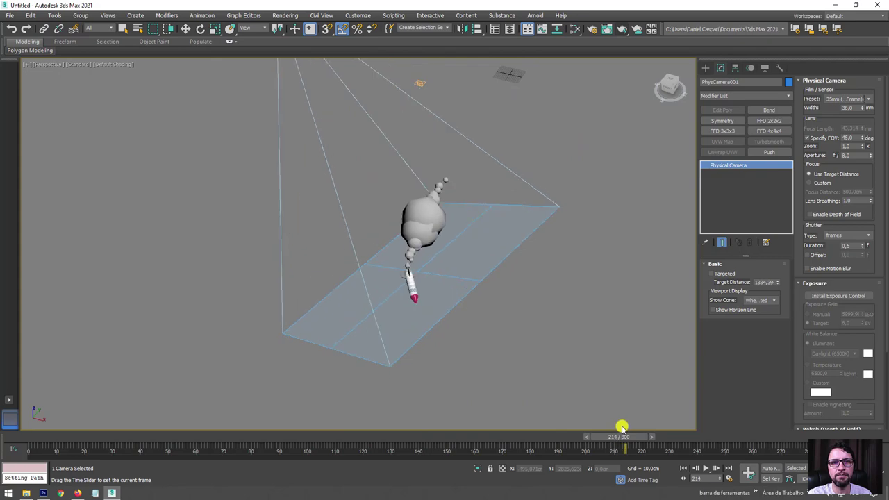
Use a two-viewport layout with a shaded Perspective view on the right.
click(9, 403)
click(39, 427)
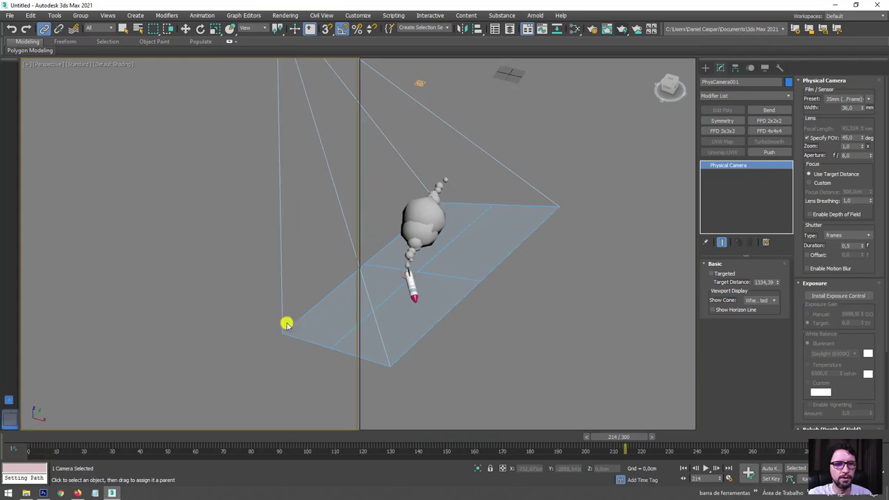
key(p)
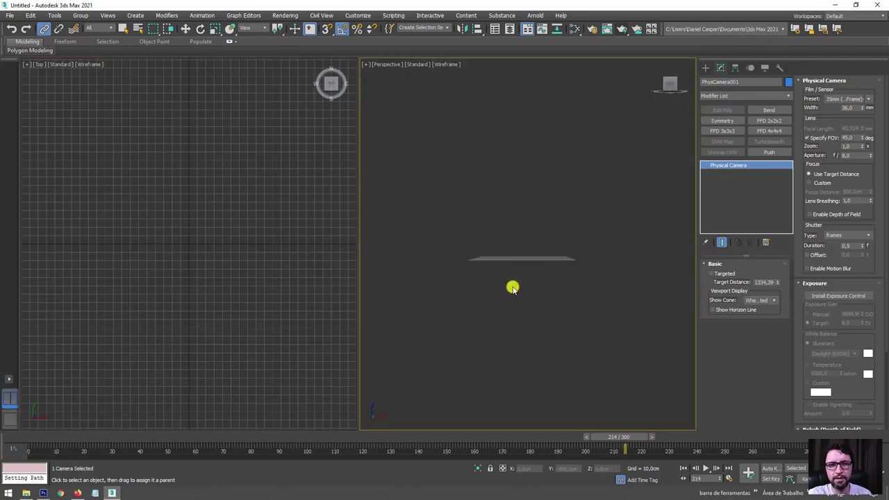
alt+middle_drag(512, 287, 540, 298)
key(F3)
Make the left view the shaded PhysCamera001 view and scrub to frame 63.
right_click(269, 290)
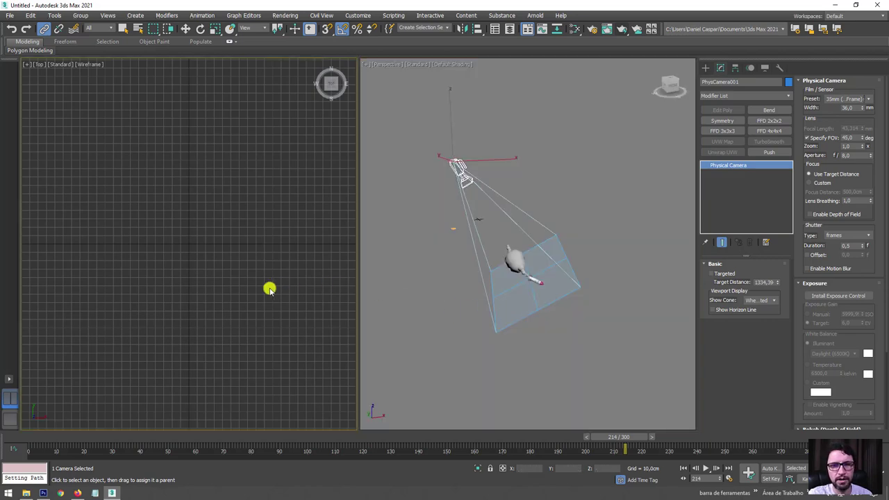
key(c)
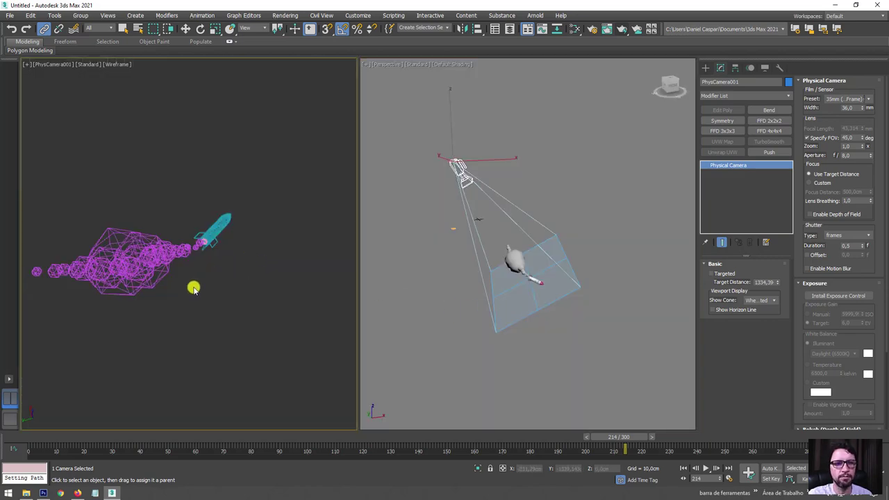
key(F3)
mouse_move(42, 439)
mouse_down()
mouse_move(382, 429)
mouse_move(397, 441)
mouse_move(264, 426)
mouse_move(208, 436)
mouse_up()
mouse_move(630, 232)
middle_down()
mouse_move(599, 240)
mouse_move(616, 273)
middle_up()
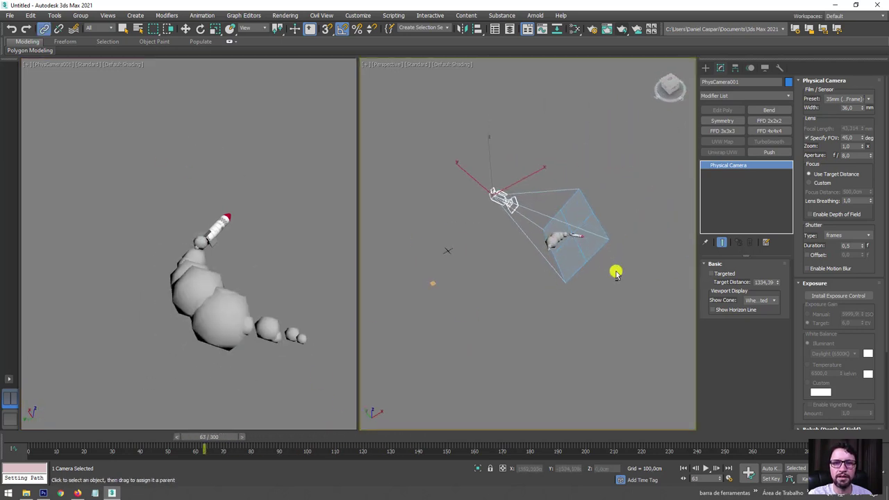
click(66, 42)
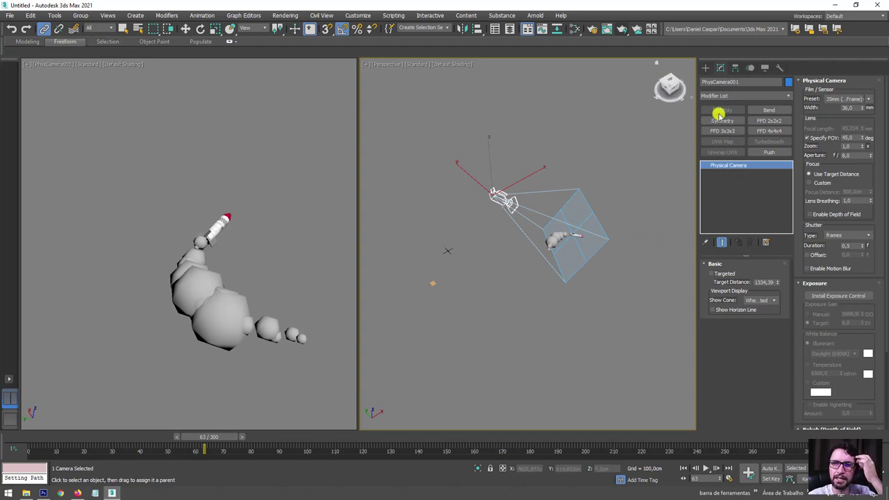
Create a large plane under the rocket and add an Edit Poly modifier.
click(705, 67)
click(761, 162)
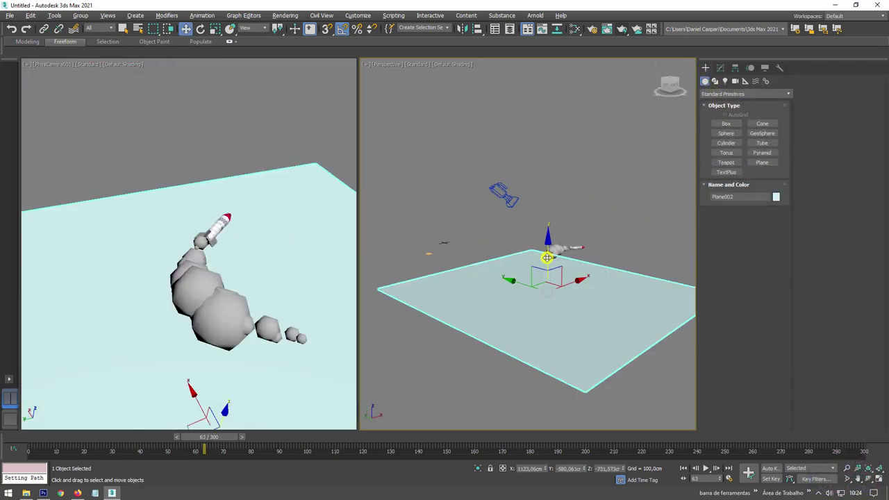
click(29, 84)
Object-paint Cylinder002 copies across the plane with varied scales.
click(50, 40)
click(233, 41)
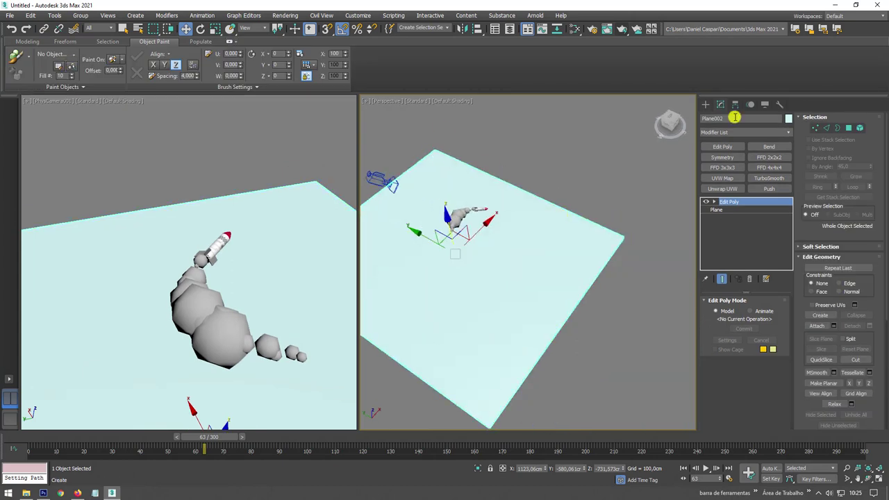
click(614, 200)
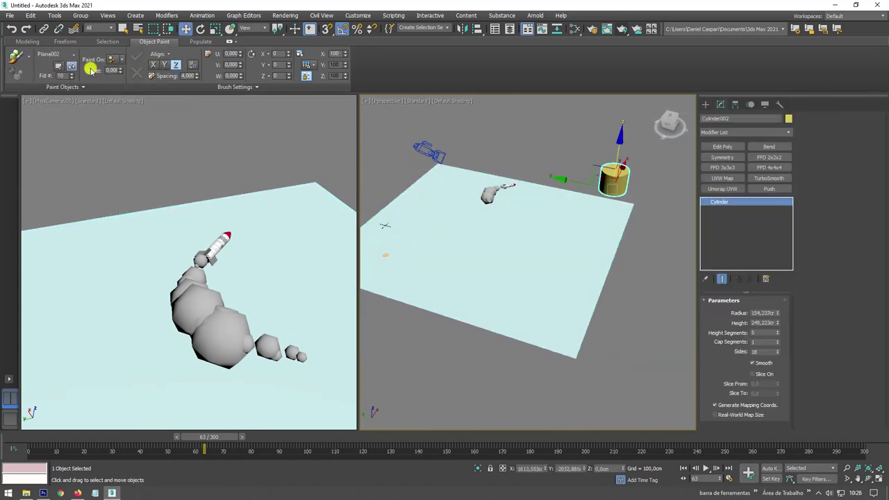
click(71, 66)
click(482, 173)
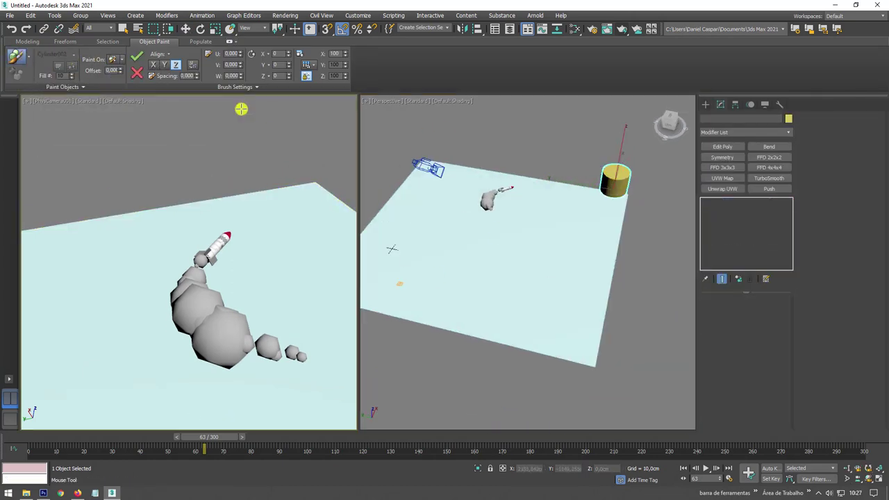
drag(492, 284, 500, 227)
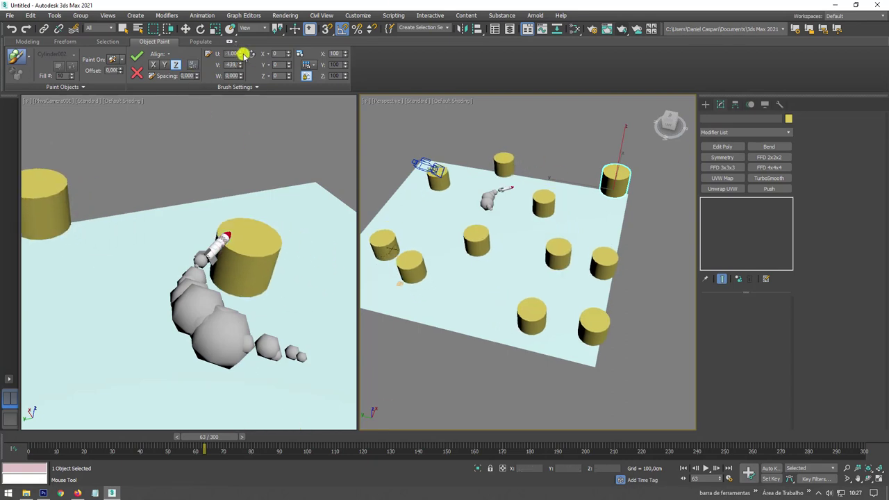
drag(241, 54, 377, 87)
alt+middle_drag(486, 209, 417, 348)
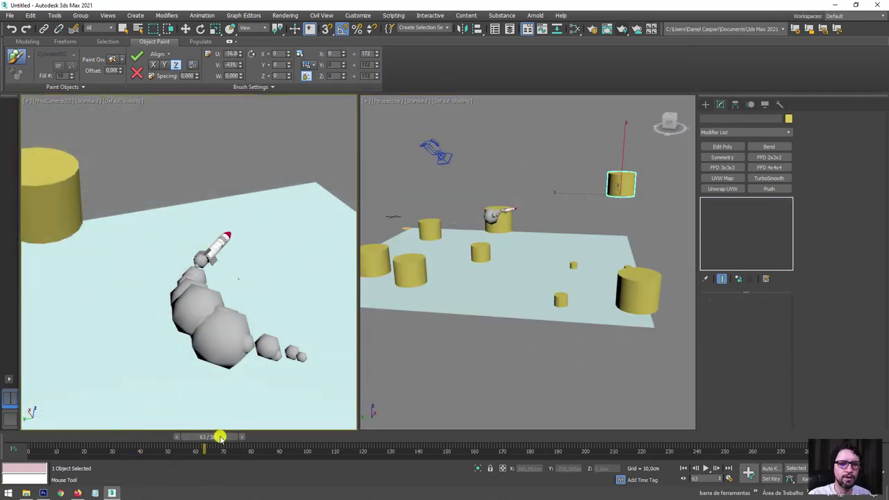
mouse_move(220, 437)
mouse_down()
mouse_move(9, 436)
mouse_move(400, 414)
mouse_up()
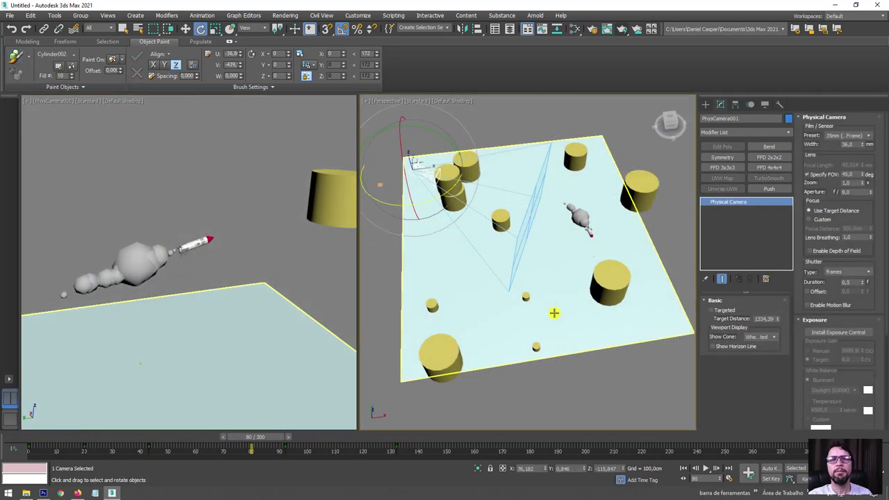
Orbit low over the plane, deselect the camera, and box-select all 18 scene objects.
scroll(585, 332, down, 2)
scroll(560, 322, down, 4)
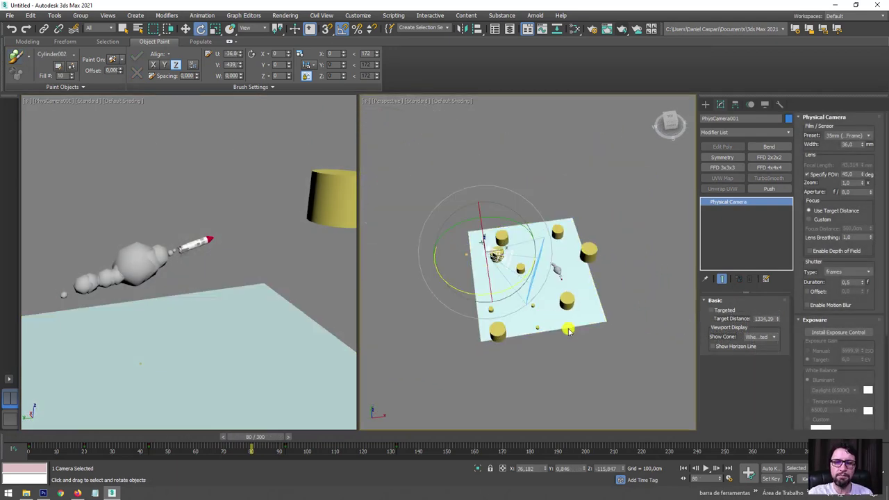
mouse_move(568, 331)
alt+middle_down()
mouse_move(549, 354)
mouse_move(630, 386)
alt+middle_up()
scroll(532, 367, up, 4)
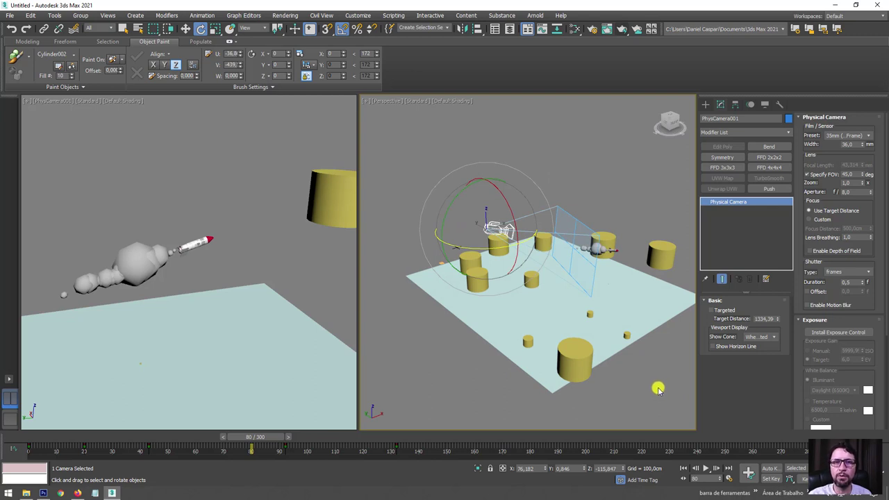
mouse_move(655, 390)
alt+middle_down()
mouse_move(609, 397)
mouse_move(570, 343)
alt+middle_up()
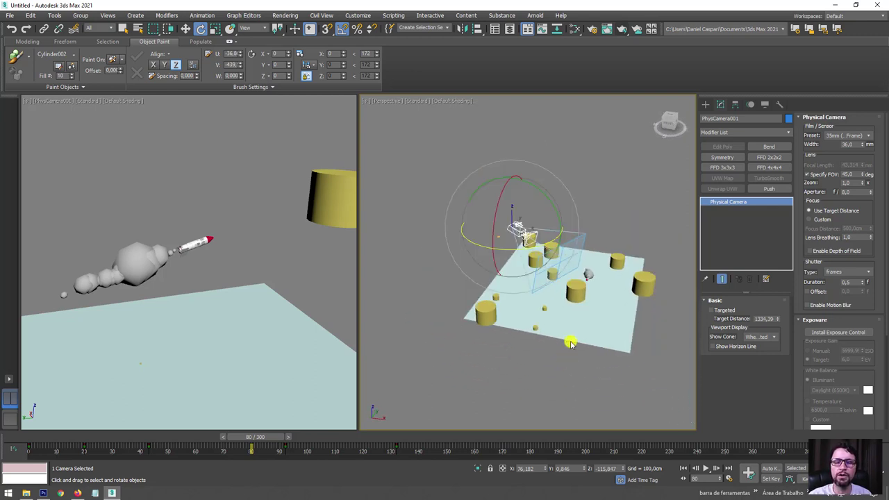
click(656, 373)
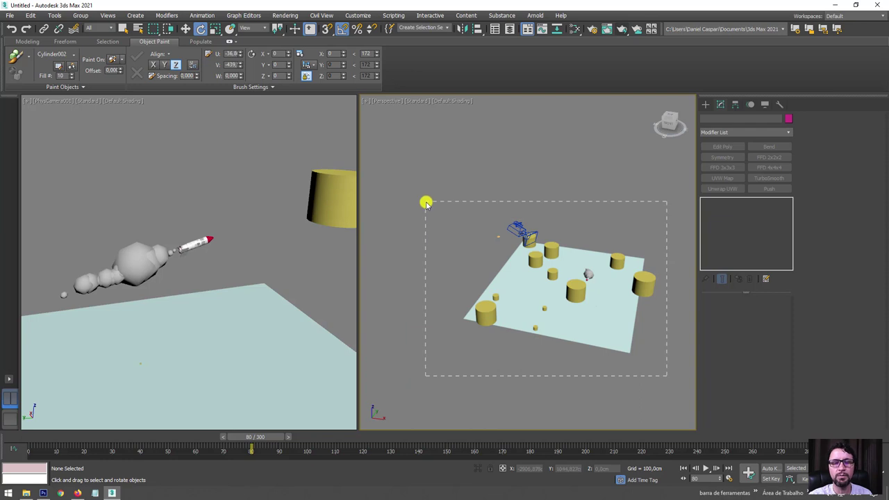
drag(426, 202, 426, 203)
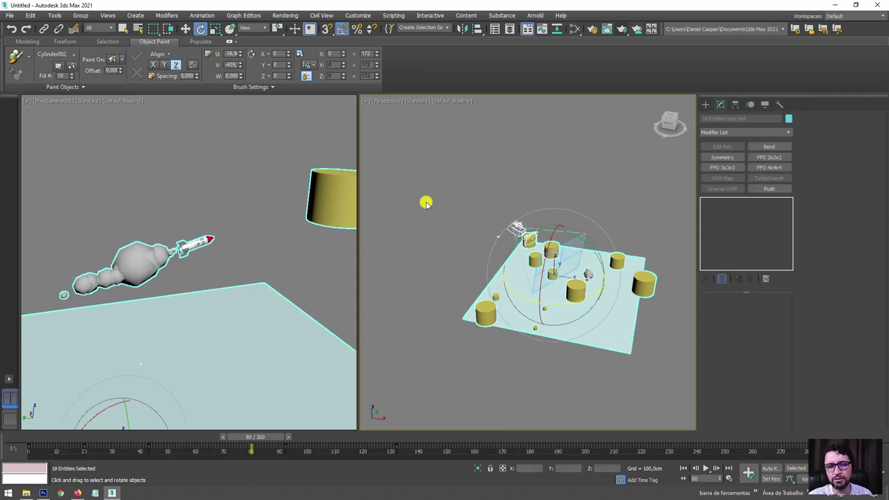